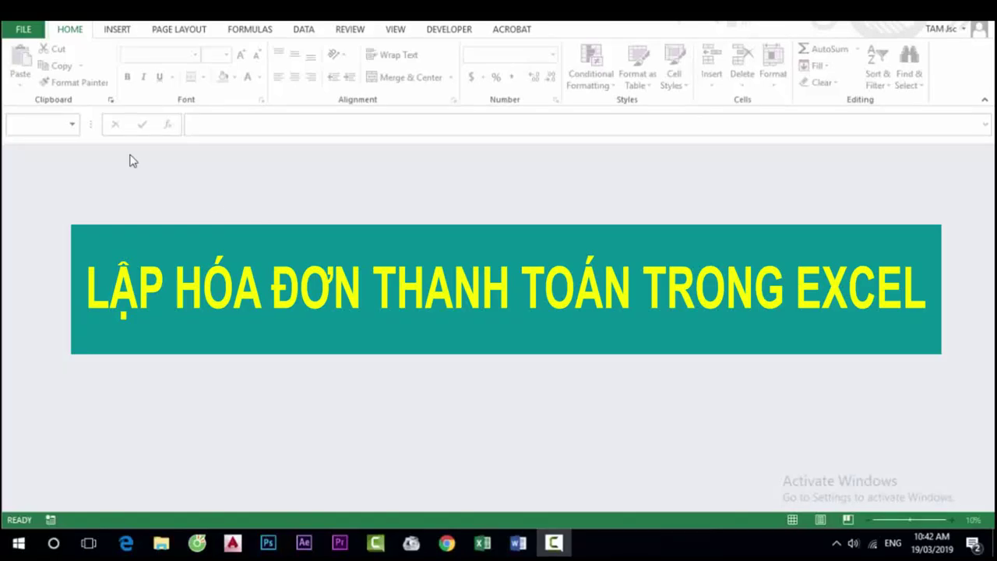
# Create a new blank workbook and change its default font size on the Home tab.
pyautogui.click(25, 32)
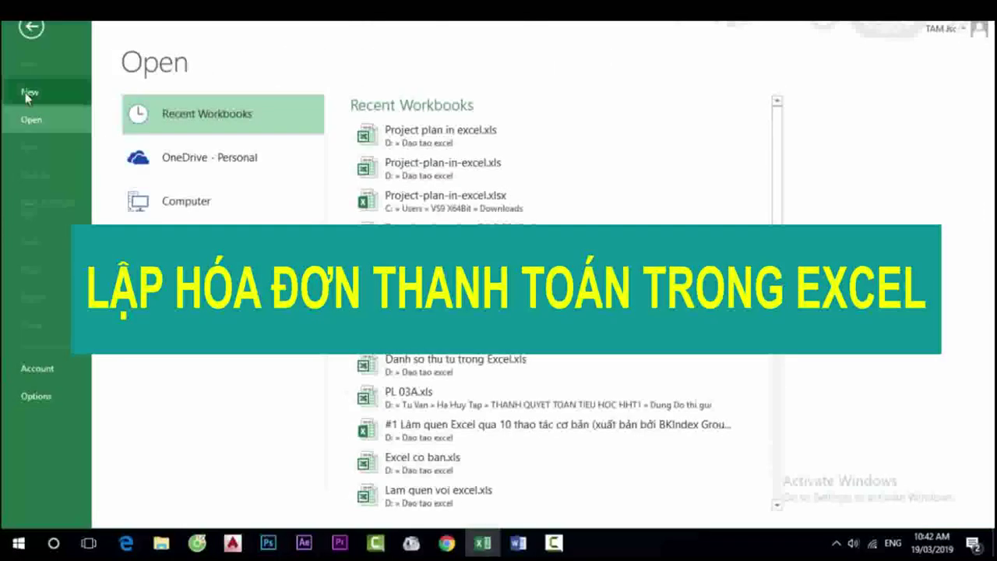
pyautogui.click(28, 93)
pyautogui.click(202, 265)
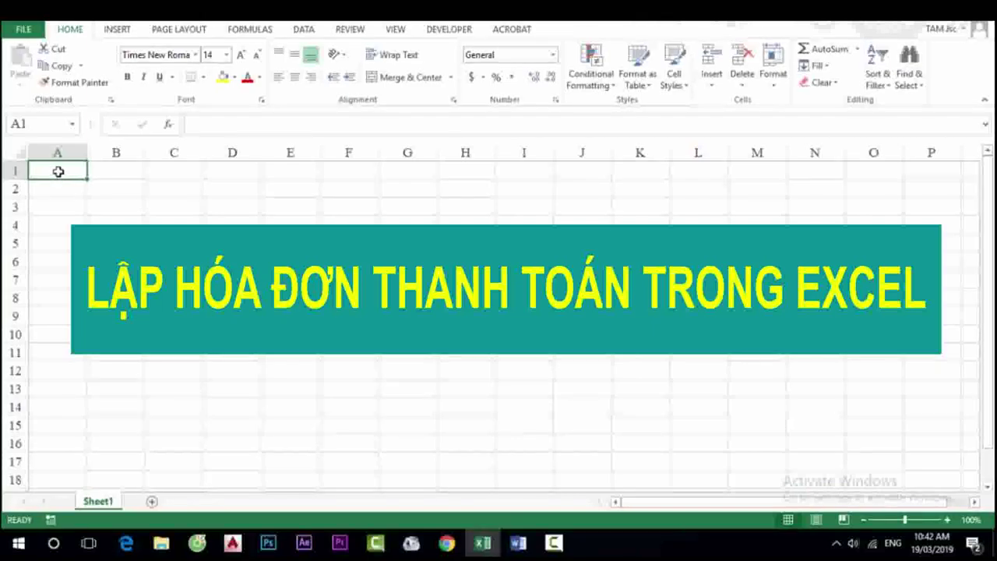
pyautogui.click(227, 54)
pyautogui.click(214, 126)
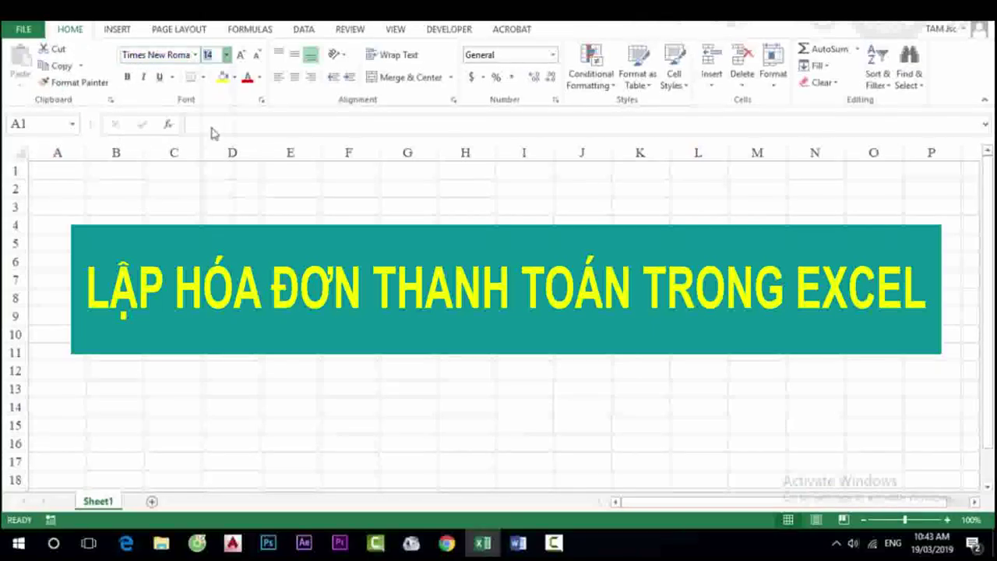
# Set the paper size to A4 with portrait orientation.
pyautogui.click(179, 30)
pyautogui.click(116, 62)
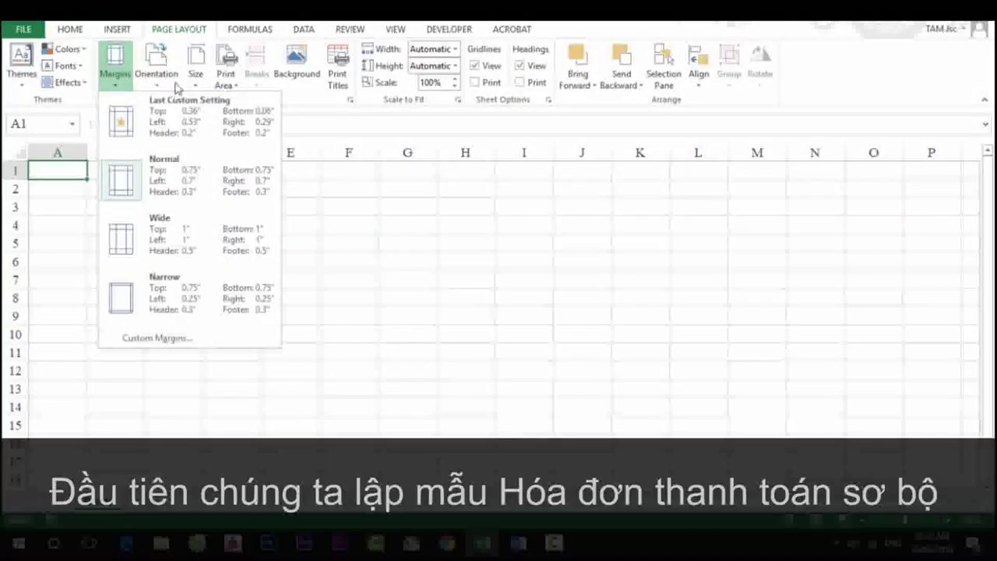
pyautogui.click(196, 66)
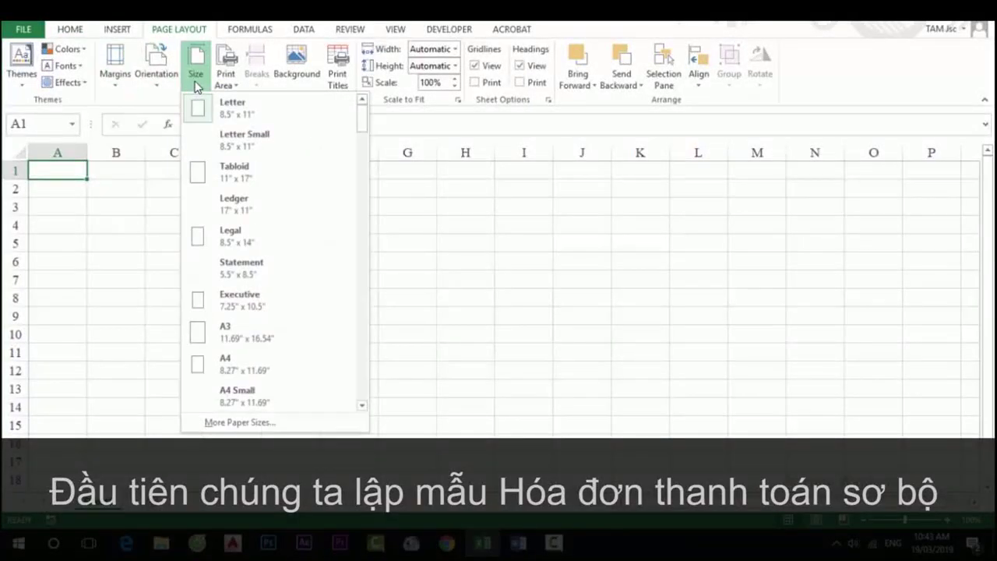
pyautogui.click(323, 372)
pyautogui.click(156, 63)
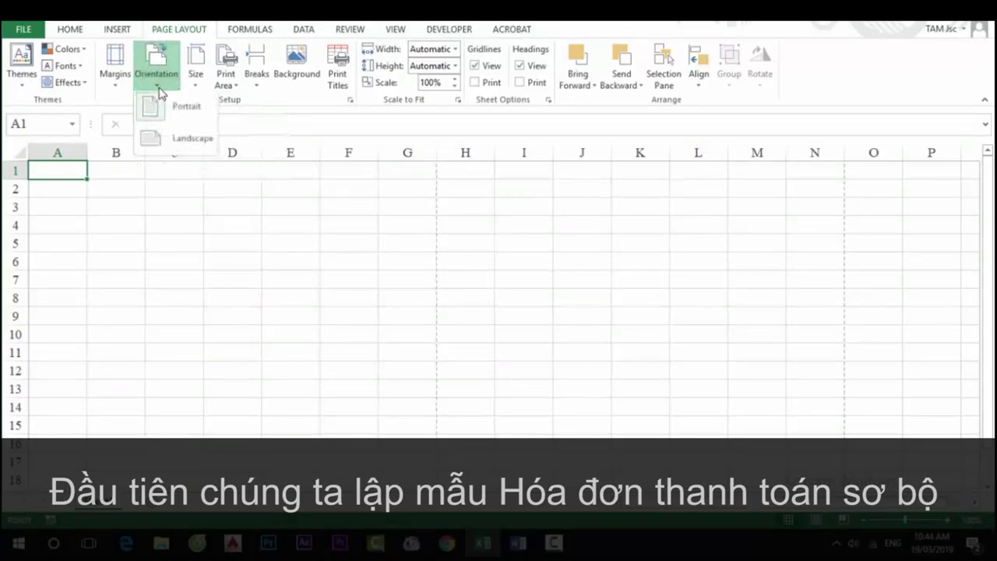
pyautogui.click(191, 113)
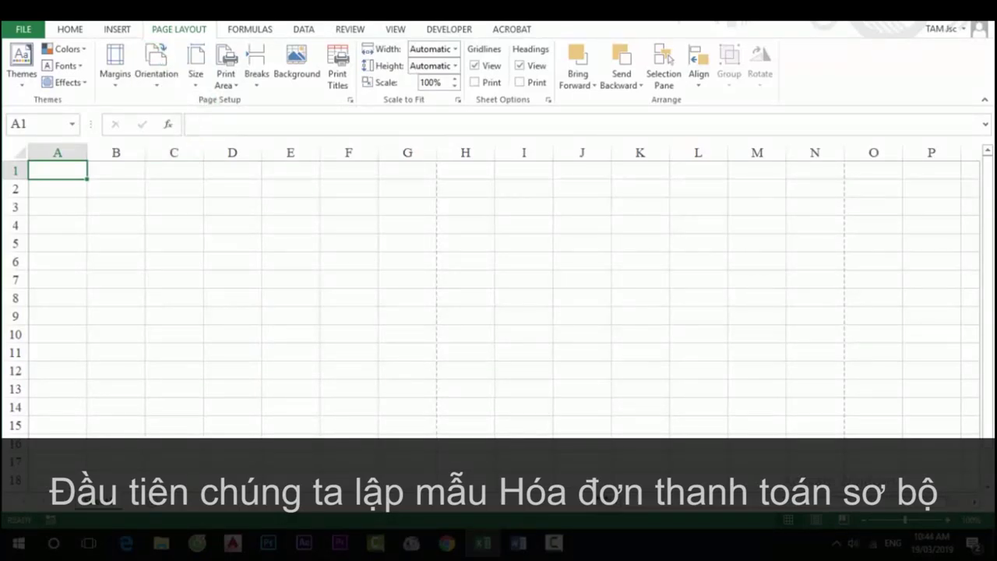
# Narrow the left margin to 0.2 inches in Page Setup and return to the sheet.
pyautogui.click(23, 29)
pyautogui.click(31, 242)
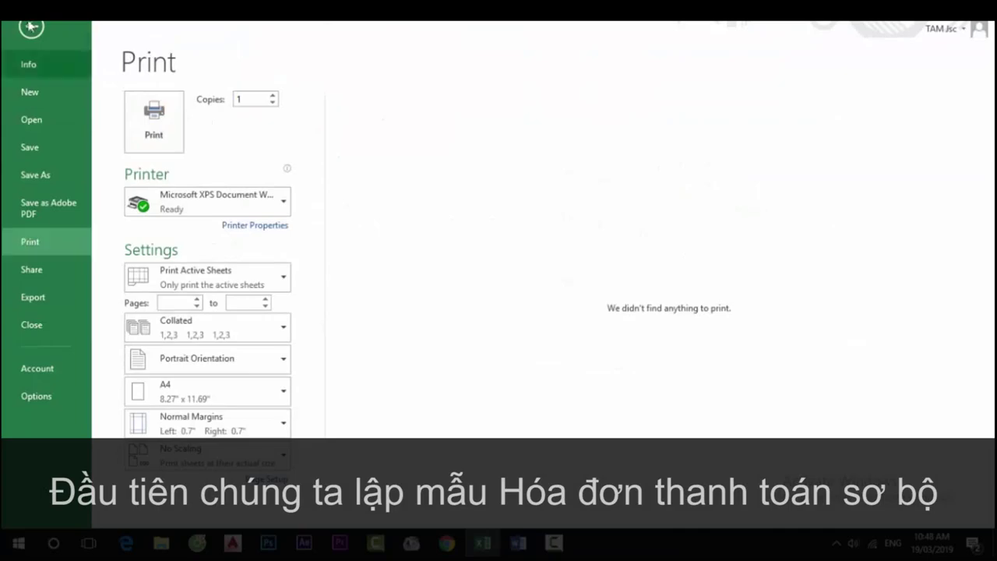
pyautogui.click(31, 242)
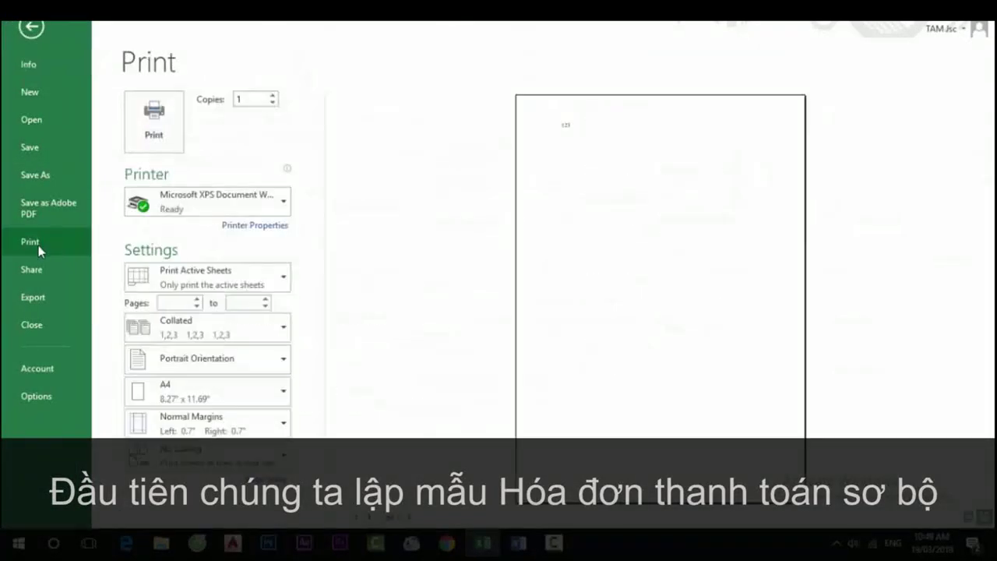
pyautogui.click(267, 478)
pyautogui.click(346, 32)
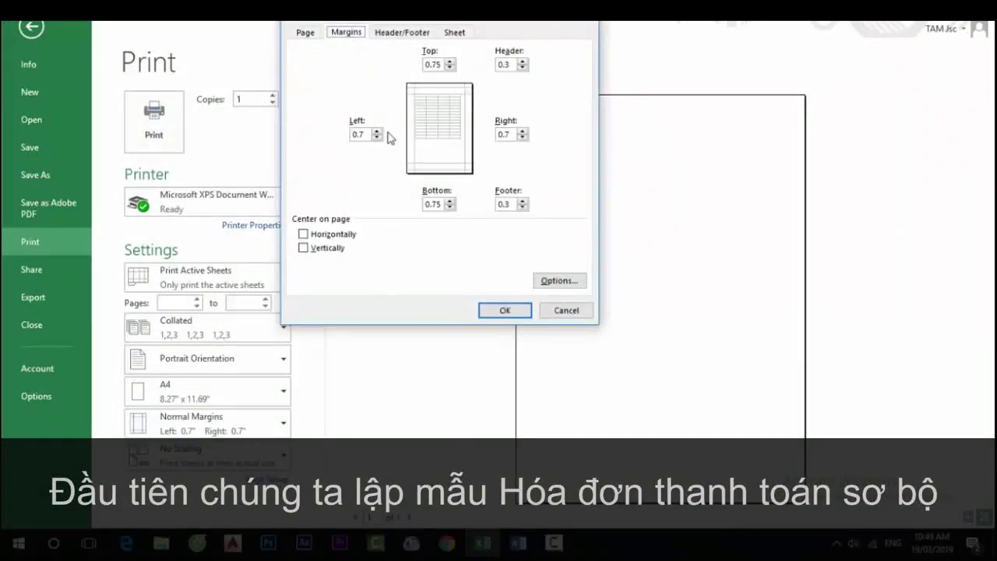
pyautogui.click(377, 138)
pyautogui.click(505, 311)
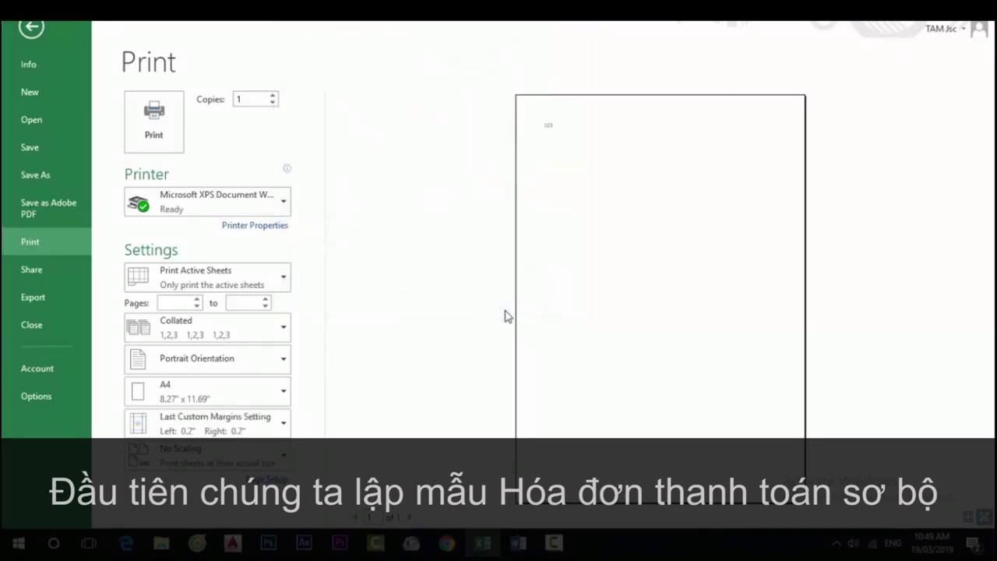
pyautogui.click(32, 29)
# Enter the shop name 'Quán coffee TAM Online' in A1 and its address in A2.
pyautogui.click(79, 172)
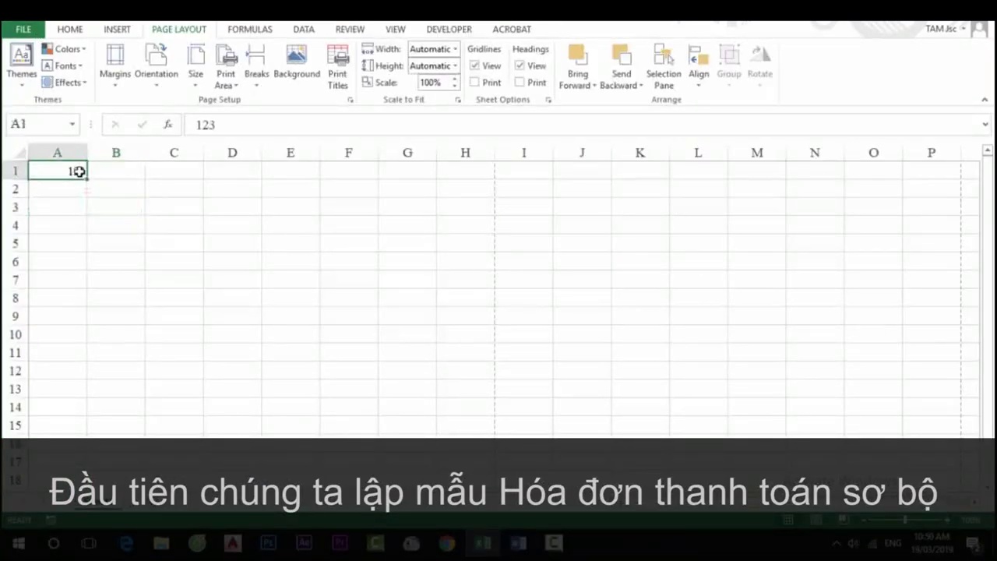
pyautogui.write('Quán coffee')
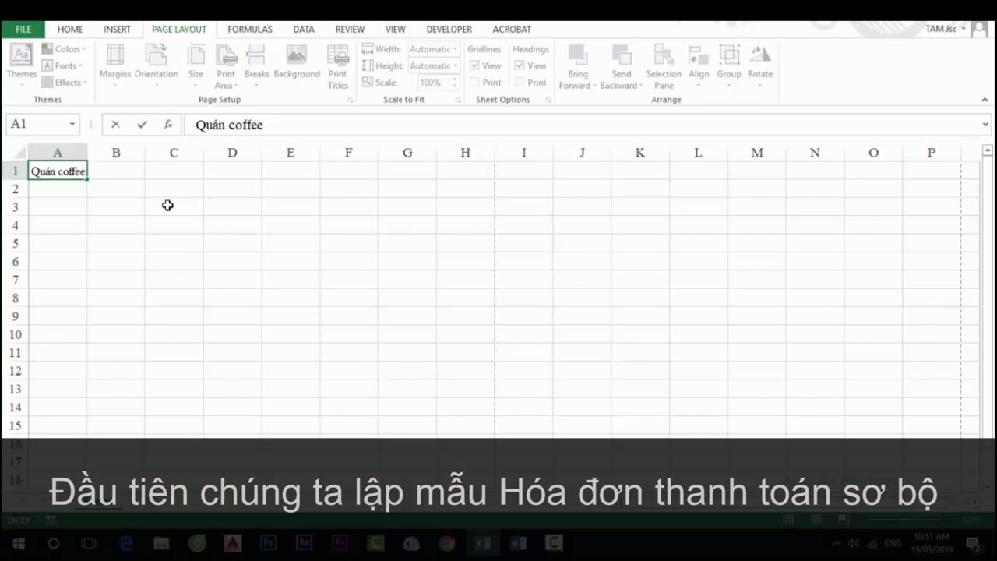
pyautogui.write(' TAM Online')
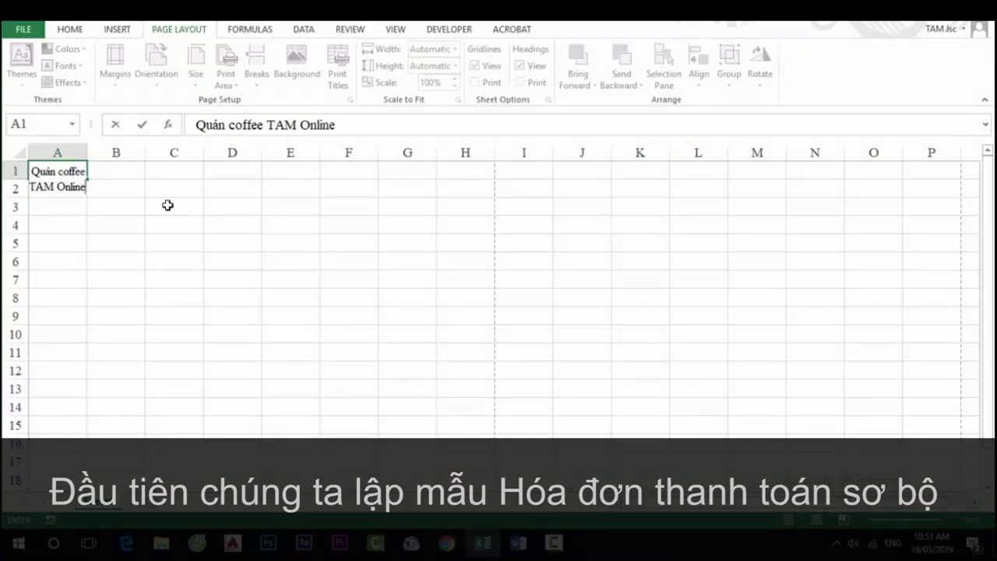
pyautogui.click(168, 205)
pyautogui.click(81, 192)
pyautogui.write('Địa chỉ: Số 37')
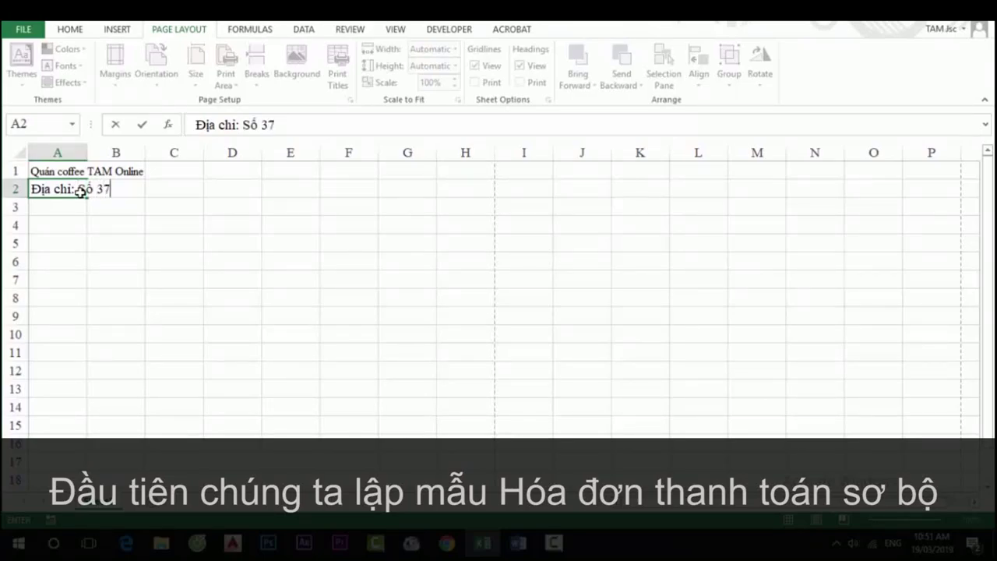
pyautogui.write(', Nguyễn Viết Xuân')
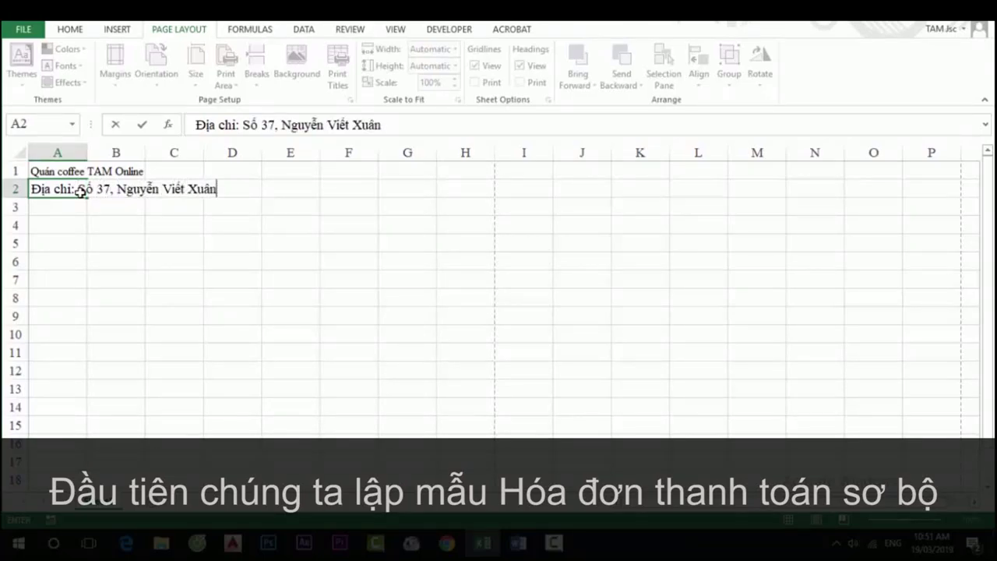
pyautogui.write('Z')
pyautogui.click(64, 204)
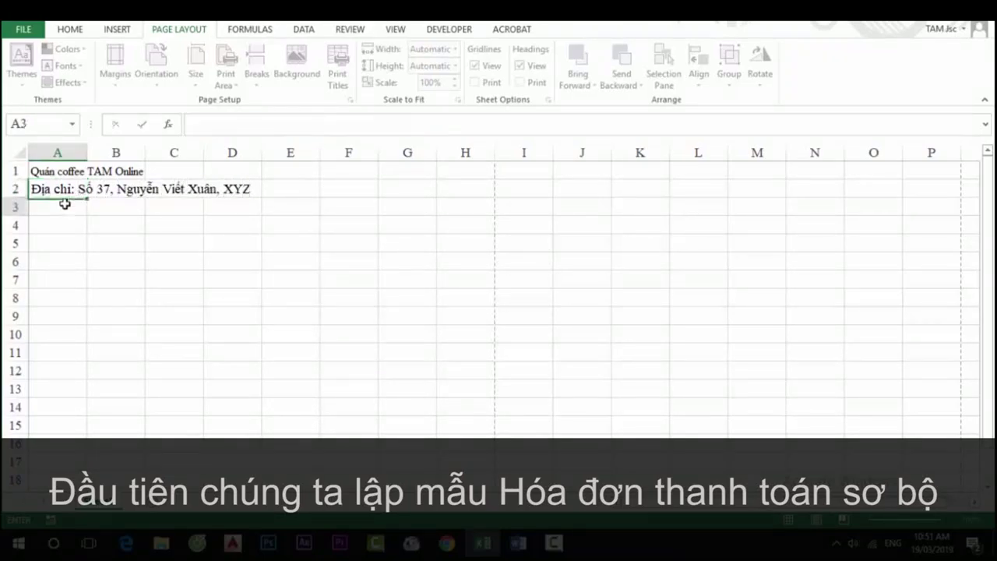
# Enter the shop's phone line in A3, redoing a first attempt.
pyautogui.write('So')
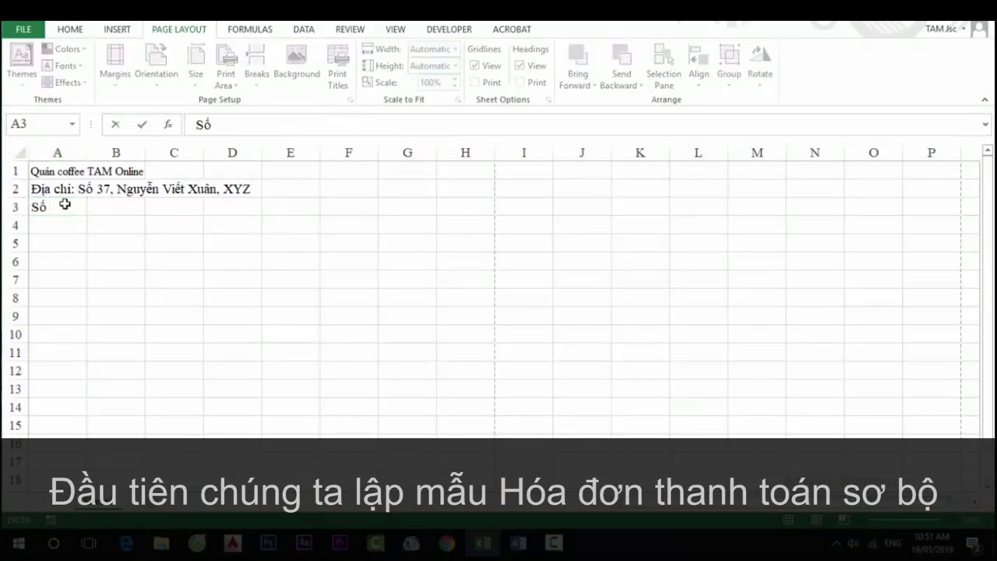
pyautogui.click(765, 30)
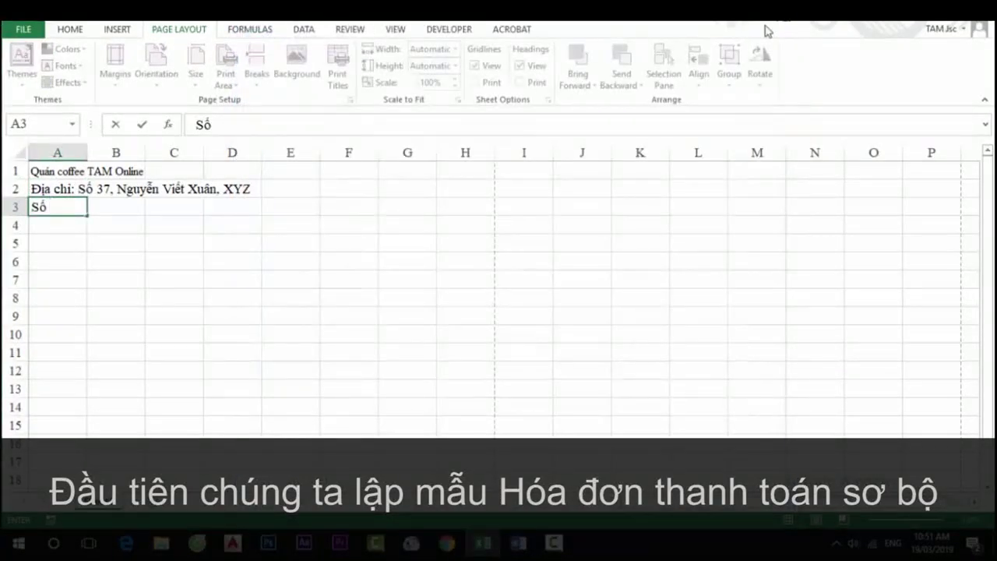
pyautogui.doubleClick(58, 207)
pyautogui.press('Escape')
pyautogui.click(232, 188)
pyautogui.click(65, 206)
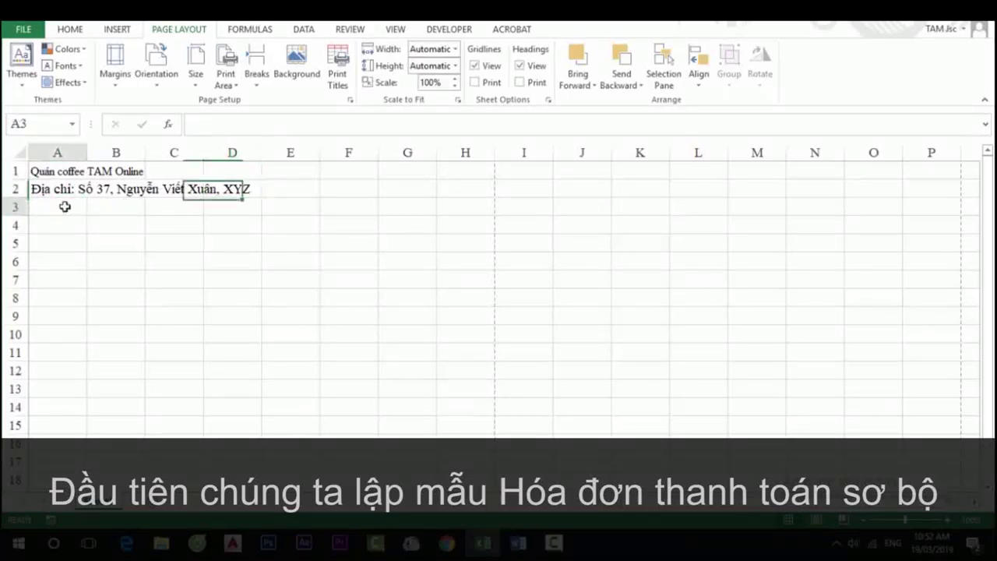
pyautogui.write('Số')
pyautogui.write('hoại')
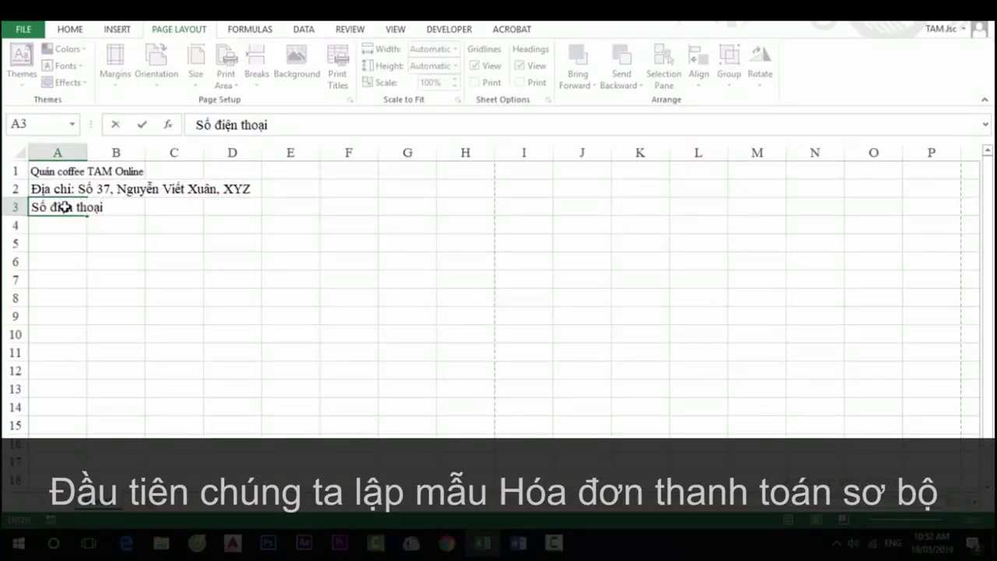
pyautogui.press('BackSpace')
pyautogui.press('BackSpace')
pyautogui.press('BackSpace')
pyautogui.press('BackSpace')
pyautogui.press('BackSpace')
pyautogui.press('BackSpace')
pyautogui.write('Phone: 090')
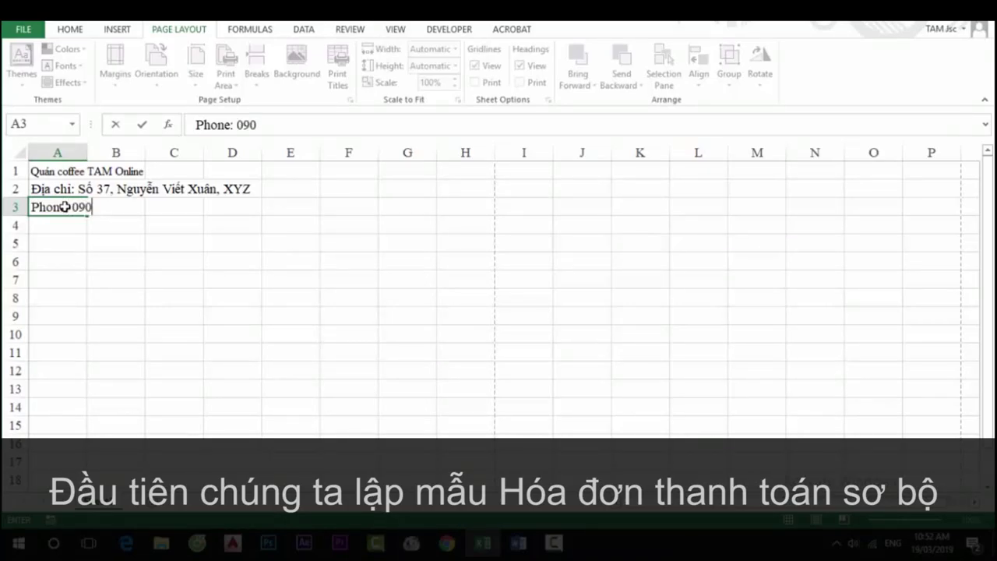
pyautogui.write('xxxxxx')
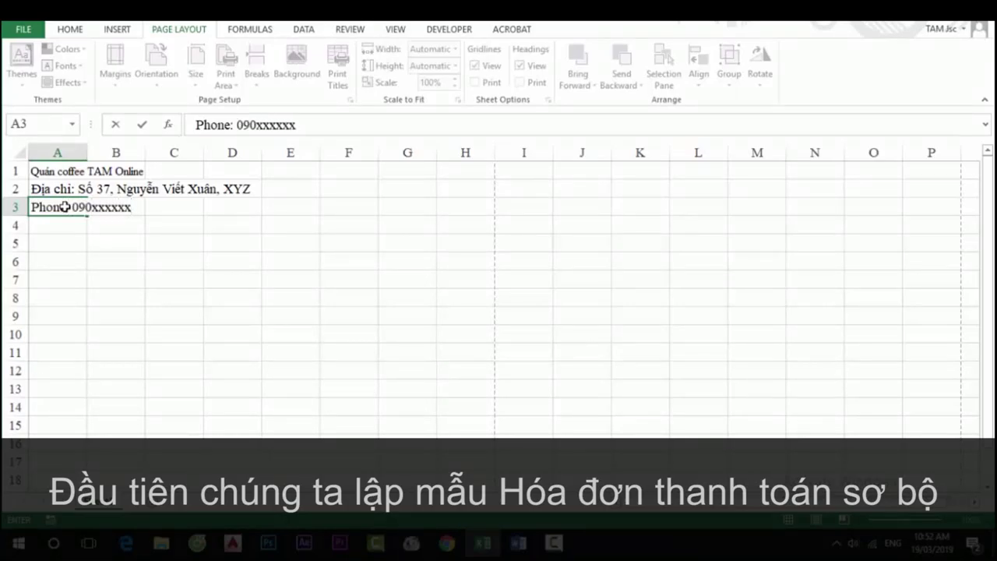
pyautogui.press('Return')
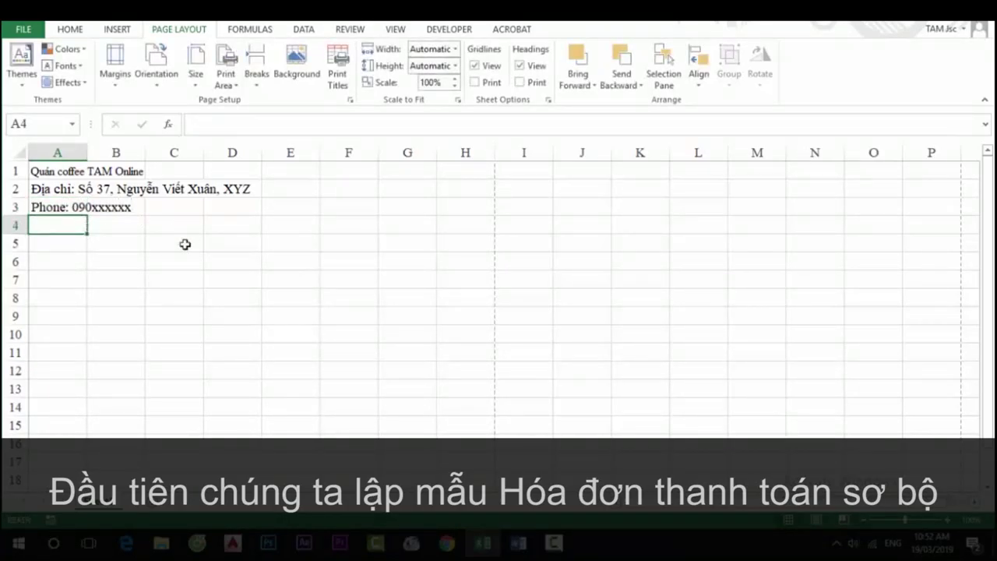
pyautogui.click(187, 244)
# Copy A1's formatting over A1:H6 and type the title 'HÓA ĐƠN TÍNH TIỀN' in C5.
pyautogui.click(74, 29)
pyautogui.click(67, 170)
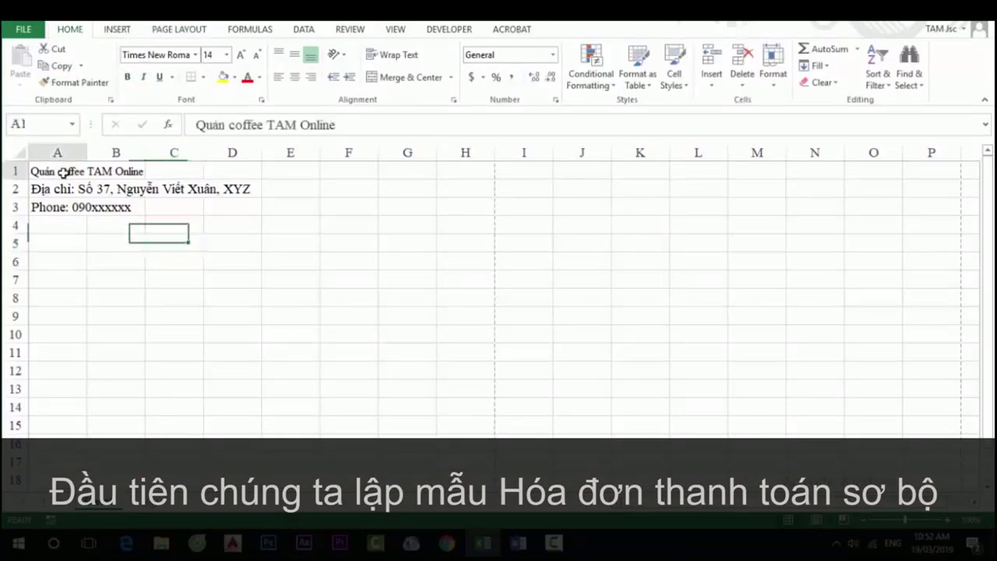
pyautogui.click(74, 82)
pyautogui.moveTo(67, 170)
pyautogui.mouseDown()
pyautogui.moveTo(448, 316)
pyautogui.moveTo(448, 498)
pyautogui.mouseUp()
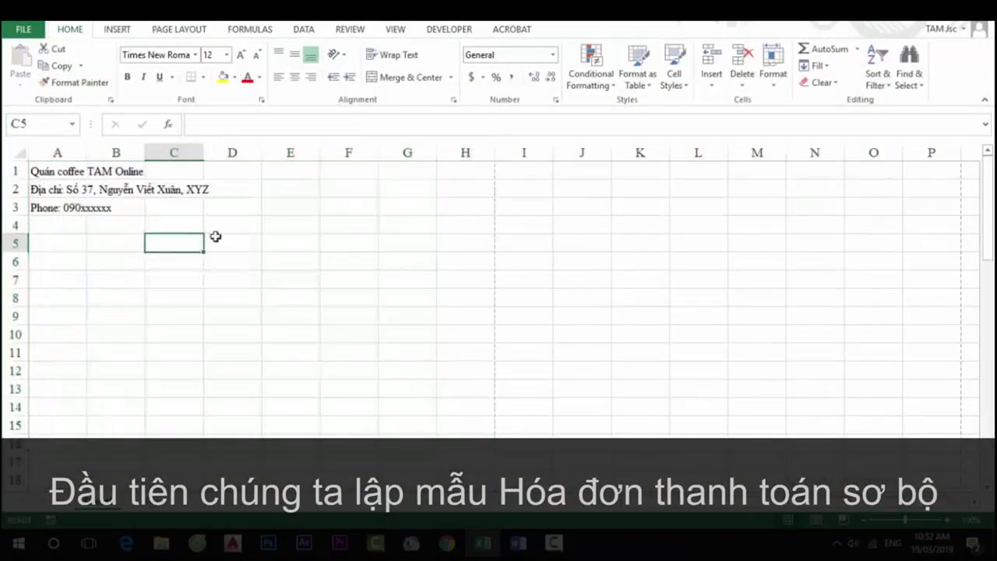
pyautogui.write('HÓA ĐƠN TIN')
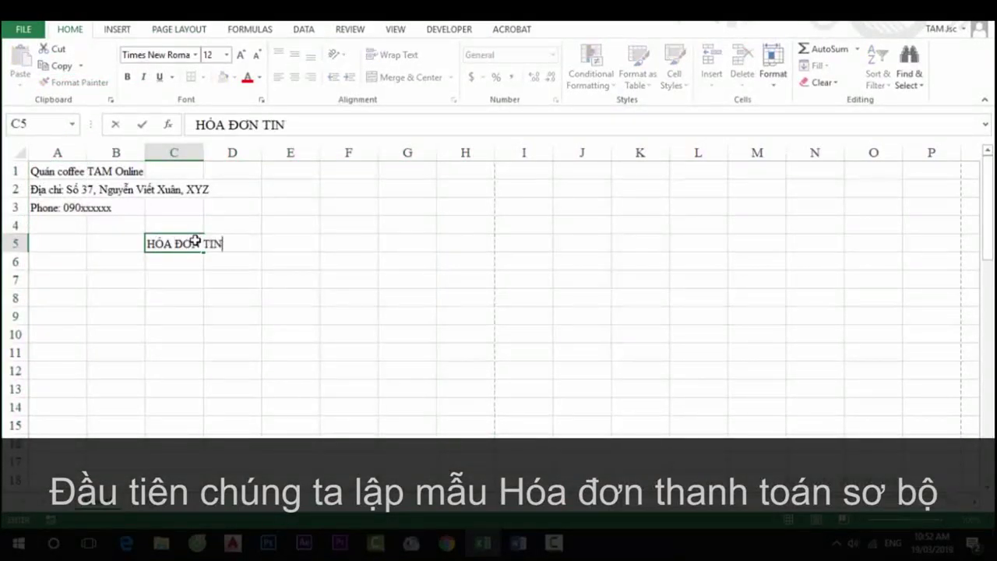
pyautogui.click(84, 280)
# Type row 7 headers Số TT, Tên sản phẩm, ĐVT, Đơn giá, Thành tiền, Ghi chú.
pyautogui.write('So')
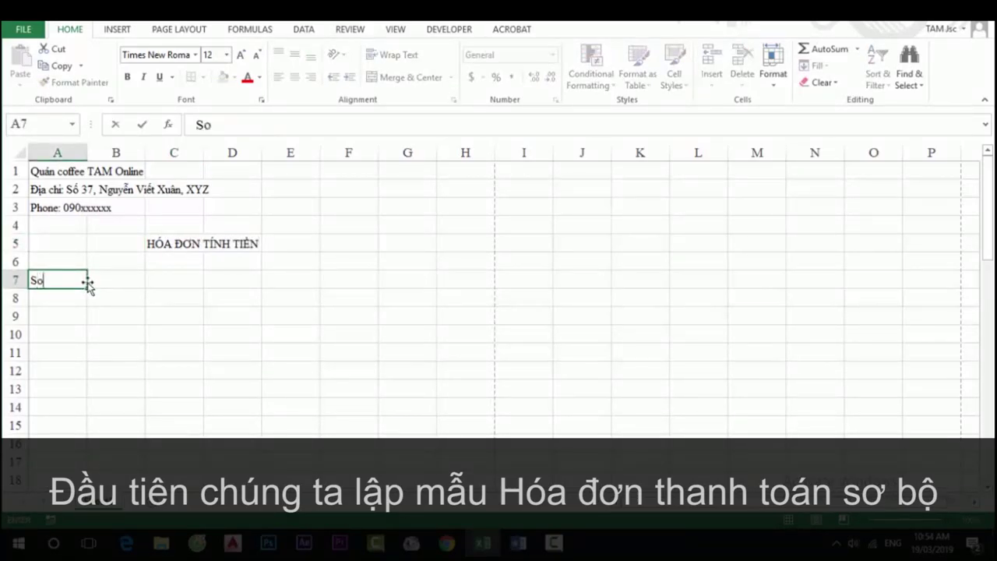
pyautogui.write('ố TT')
pyautogui.click(89, 282)
pyautogui.write('Tên sản phẩm')
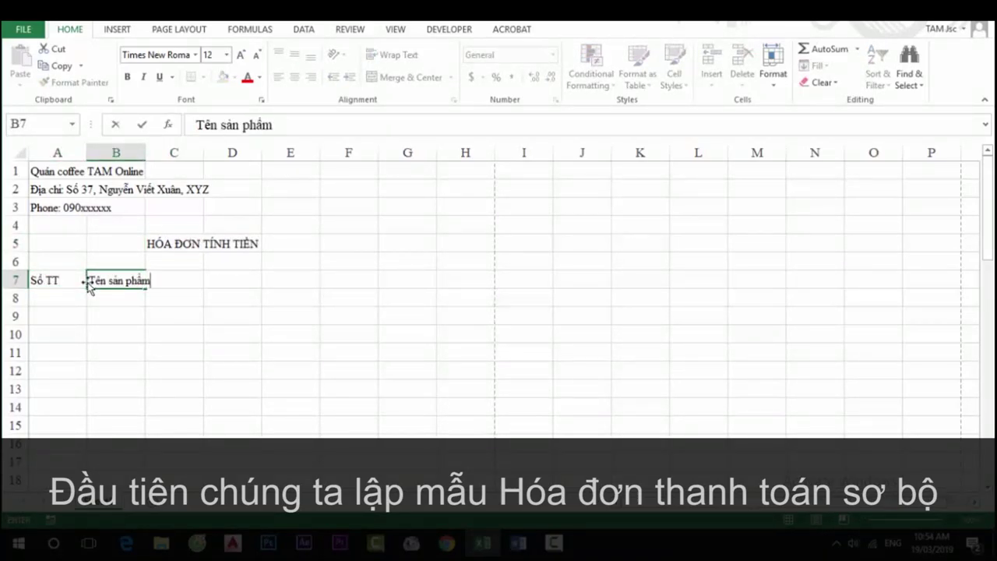
pyautogui.press('Tab')
pyautogui.write('Đ')
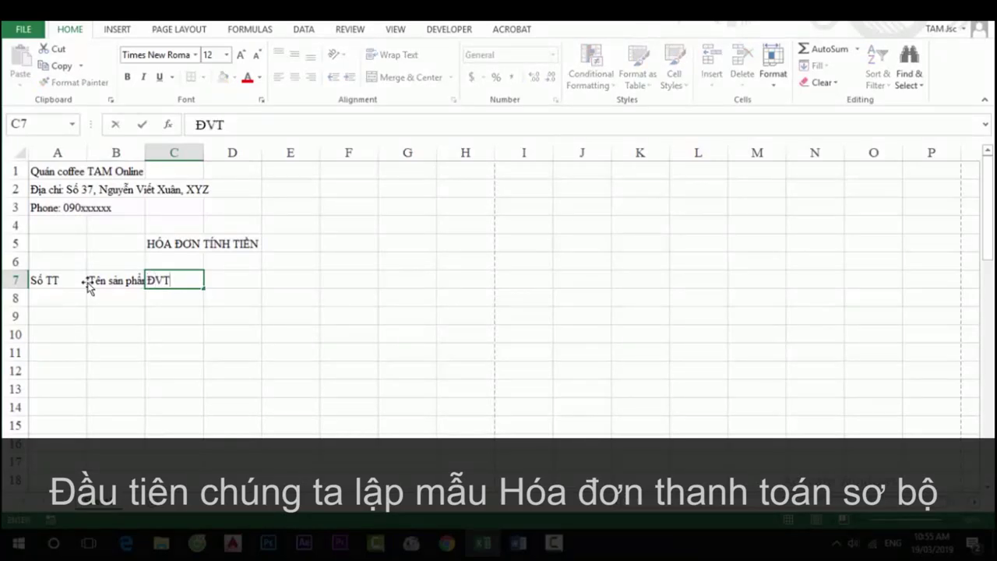
pyautogui.press('Tab')
pyautogui.write('Đ')
pyautogui.press('Tab')
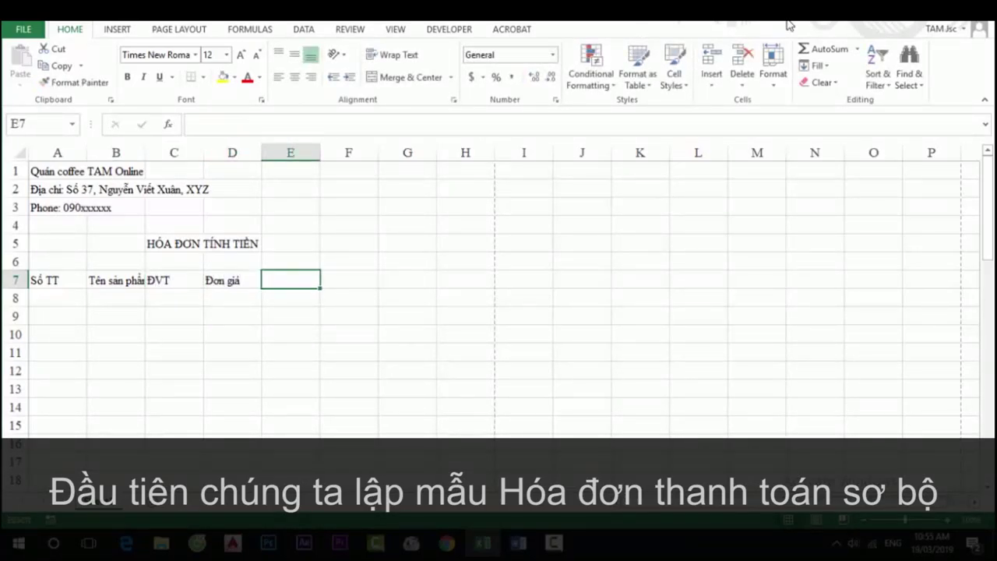
pyautogui.write('Thành tiền')
pyautogui.press('Tab')
pyautogui.write('Ghi')
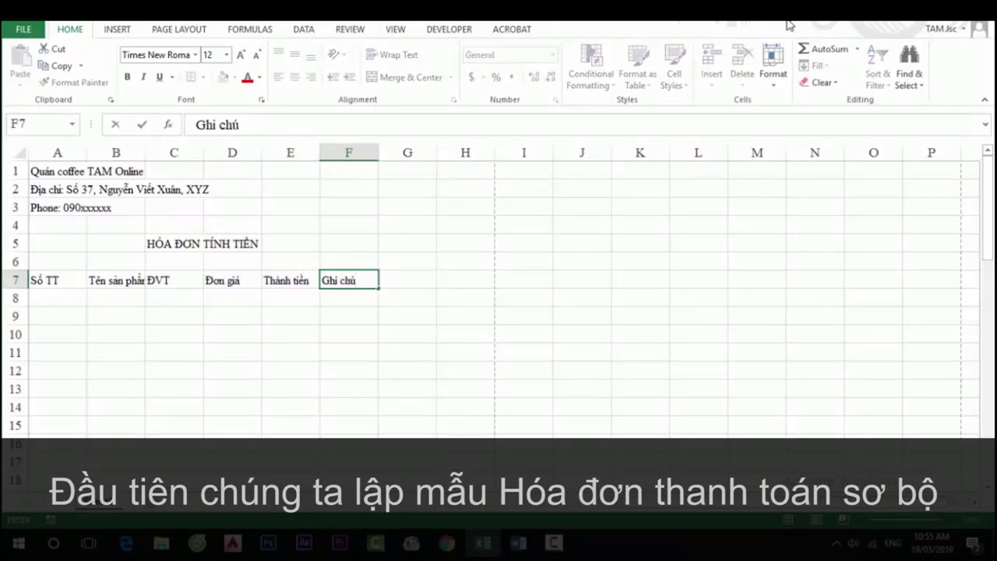
pyautogui.press('Tab')
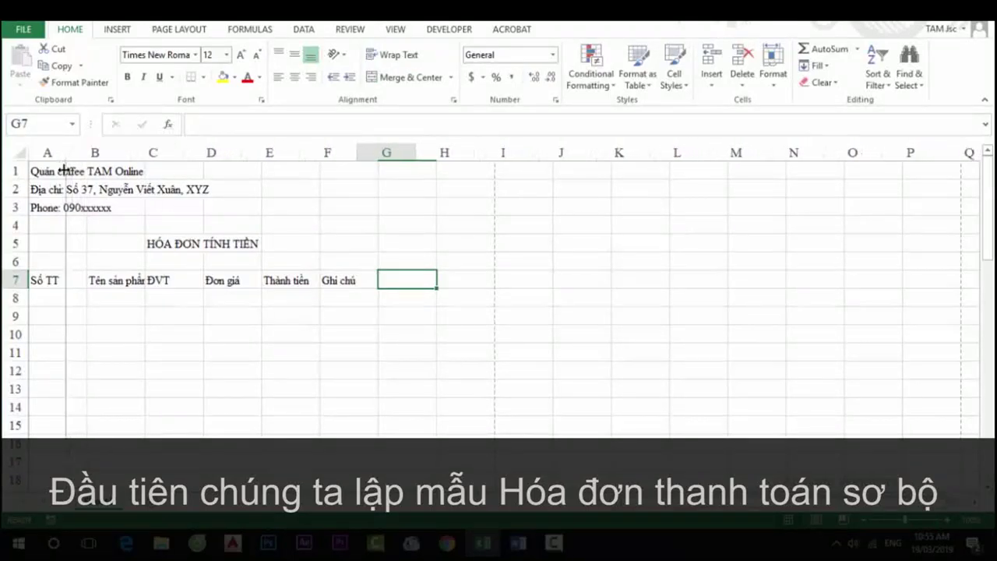
# Resize columns A, B, D, E and F to fit the row 7 headers.
pyautogui.moveTo(87, 152); pyautogui.dragTo(65, 152)
pyautogui.doubleClick(121, 152)
pyautogui.moveTo(43, 281); pyautogui.dragTo(329, 289)
pyautogui.click(350, 300)
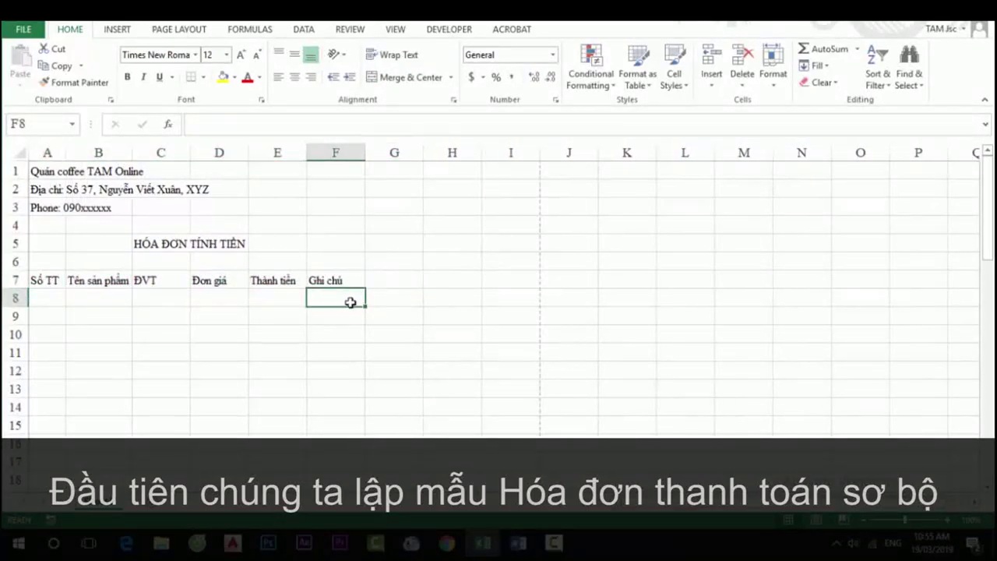
pyautogui.moveTo(132, 152); pyautogui.dragTo(159, 151)
pyautogui.moveTo(277, 145); pyautogui.dragTo(434, 151)
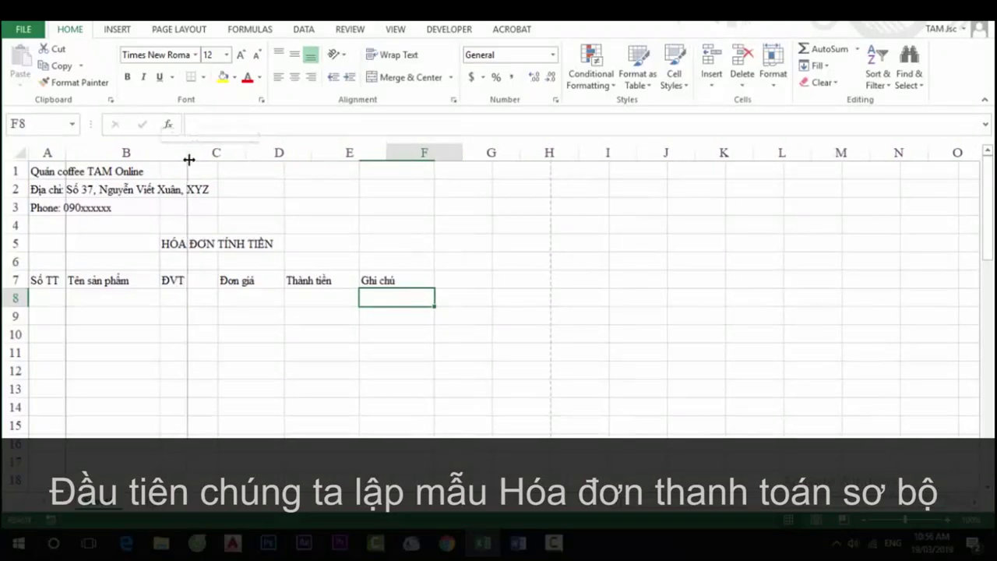
pyautogui.moveTo(166, 152); pyautogui.dragTo(190, 152)
# Set the whole sheet's font size to 14 pt.
pyautogui.click(20, 152)
pyautogui.click(226, 54)
pyautogui.click(211, 141)
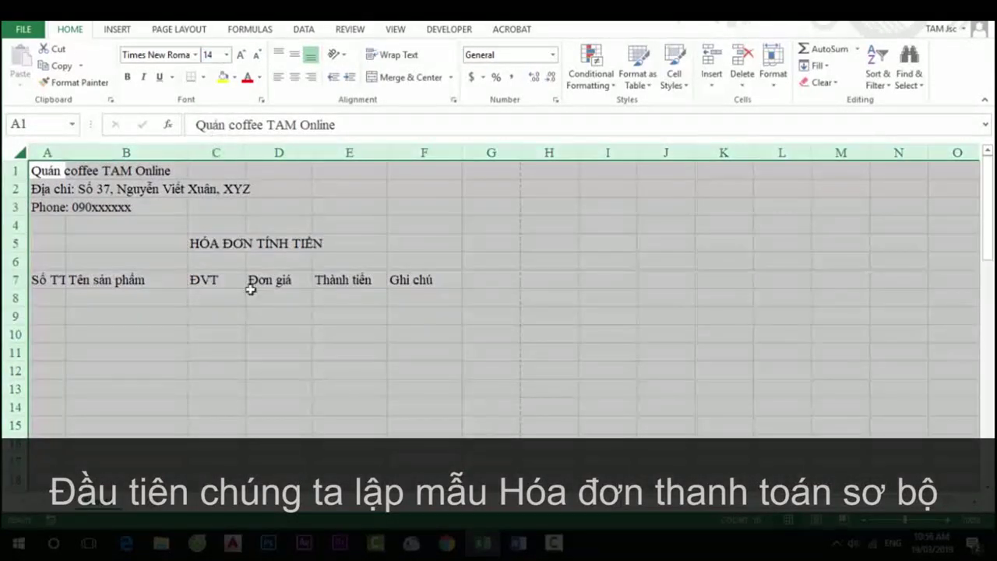
pyautogui.click(284, 333)
# Readjust the widths of columns A–F so the larger headings fit.
pyautogui.moveTo(67, 152); pyautogui.dragTo(73, 152)
pyautogui.moveTo(193, 154); pyautogui.dragTo(215, 154)
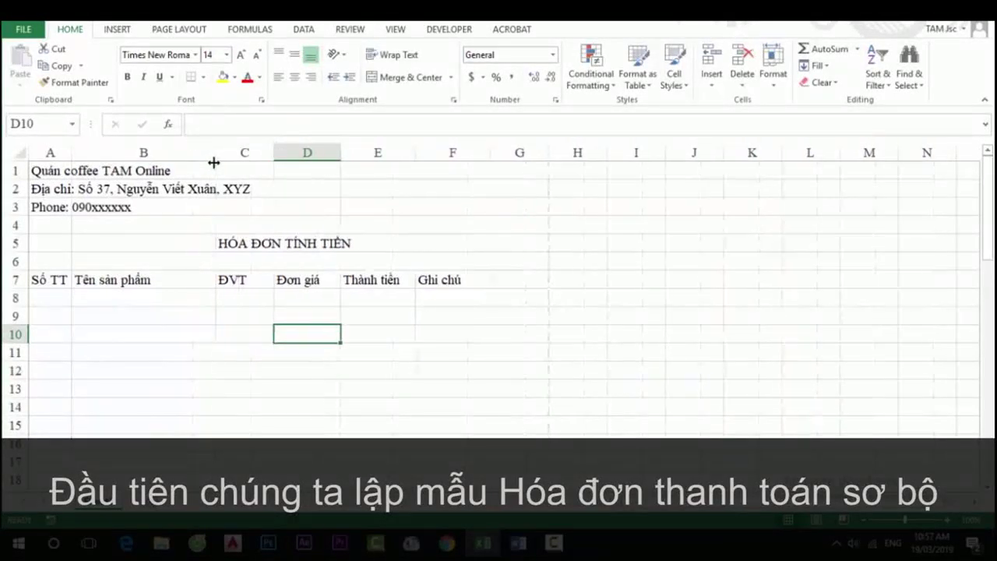
pyautogui.moveTo(340, 151); pyautogui.dragTo(353, 152)
pyautogui.moveTo(428, 152); pyautogui.dragTo(440, 152)
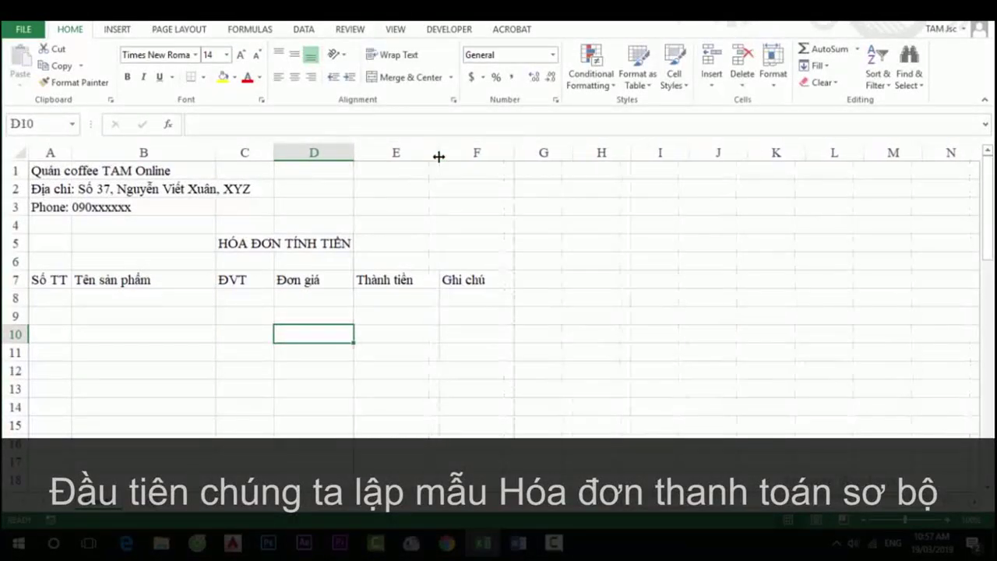
pyautogui.moveTo(353, 152); pyautogui.dragTo(354, 153)
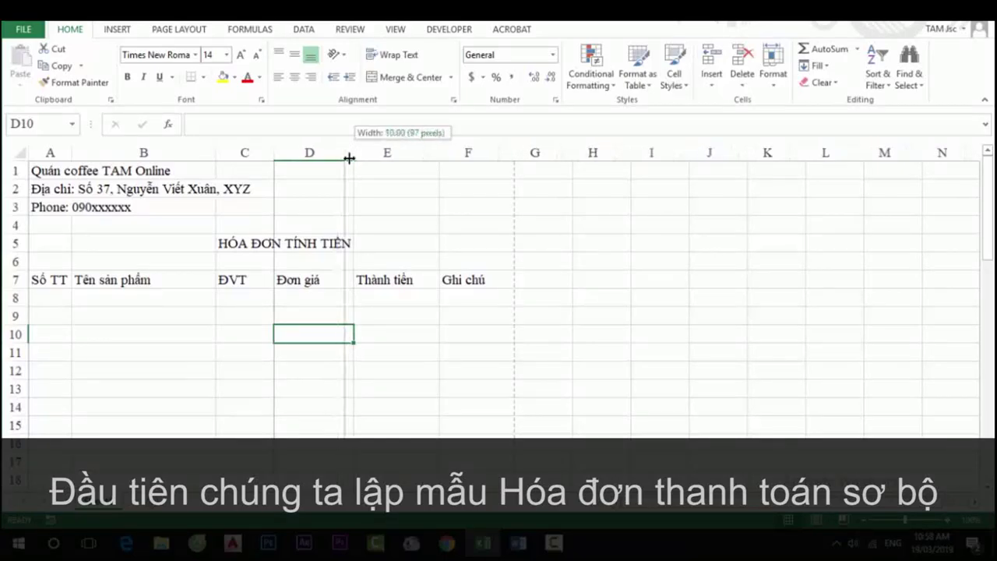
pyautogui.moveTo(274, 152); pyautogui.dragTo(254, 158)
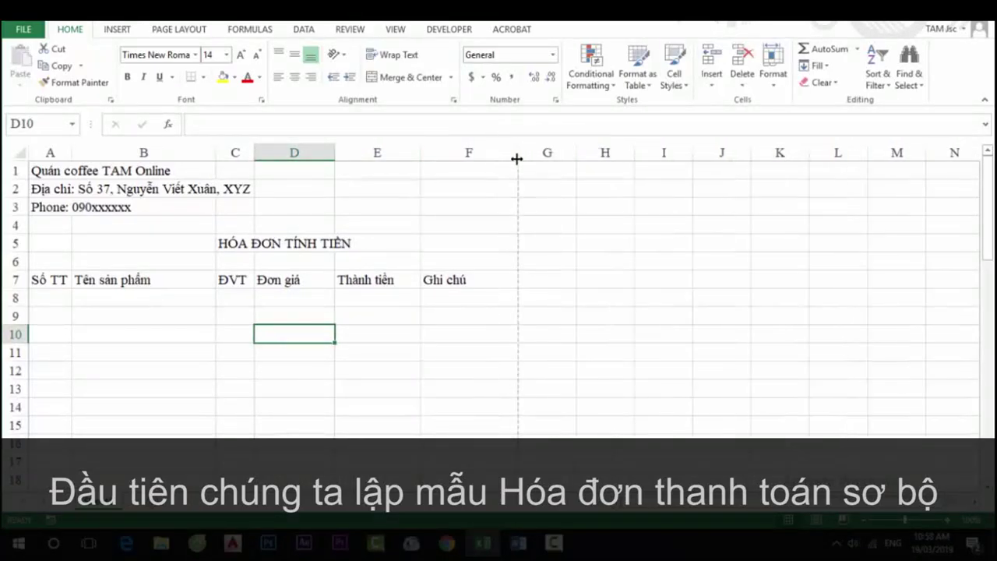
pyautogui.moveTo(476, 153); pyautogui.dragTo(550, 160)
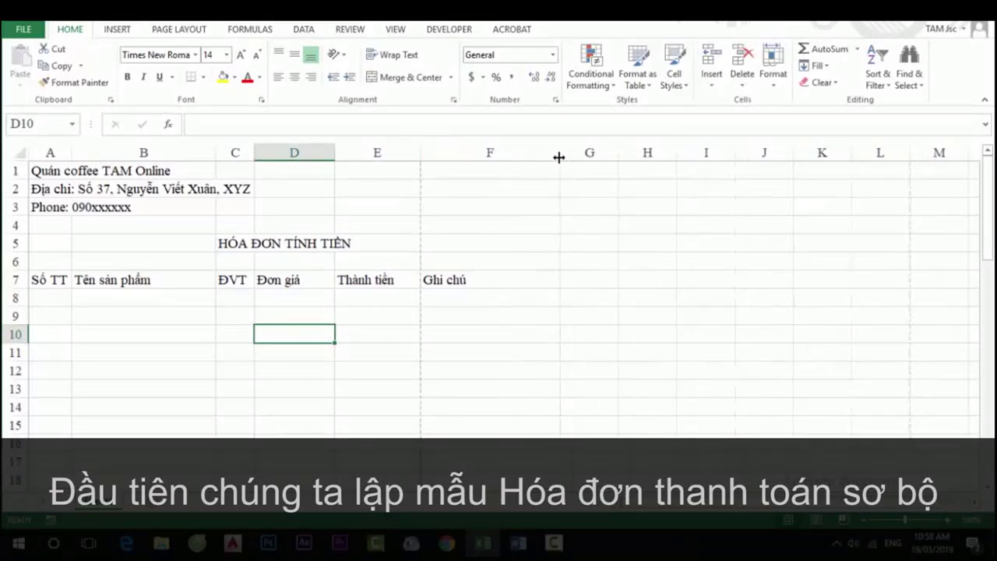
# Type the labels 'Số bàn:' in A6 and 'Ngày:' in F6.
pyautogui.click(62, 262)
pyautogui.write('Số')
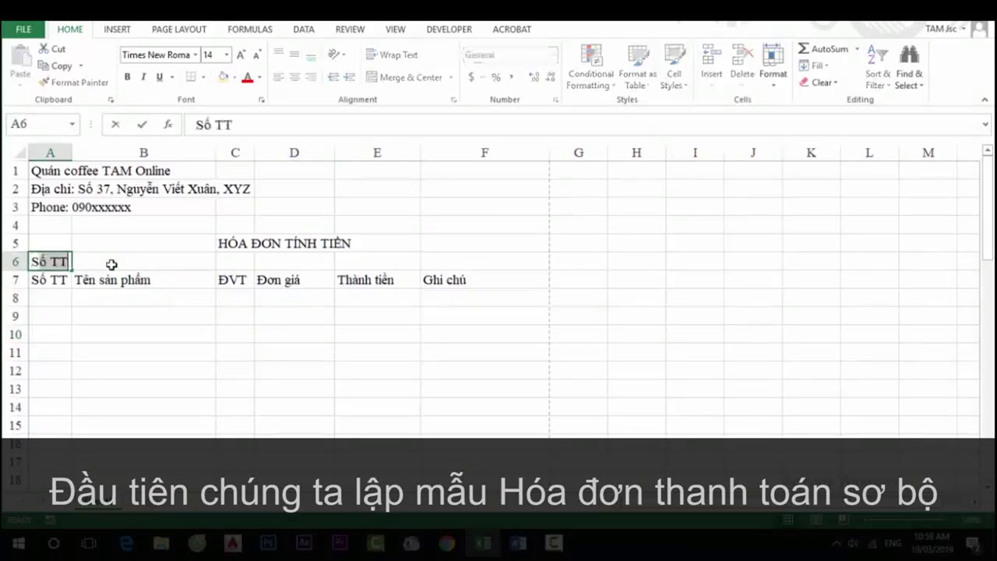
pyautogui.write(' bàn:')
pyautogui.press('Tab')
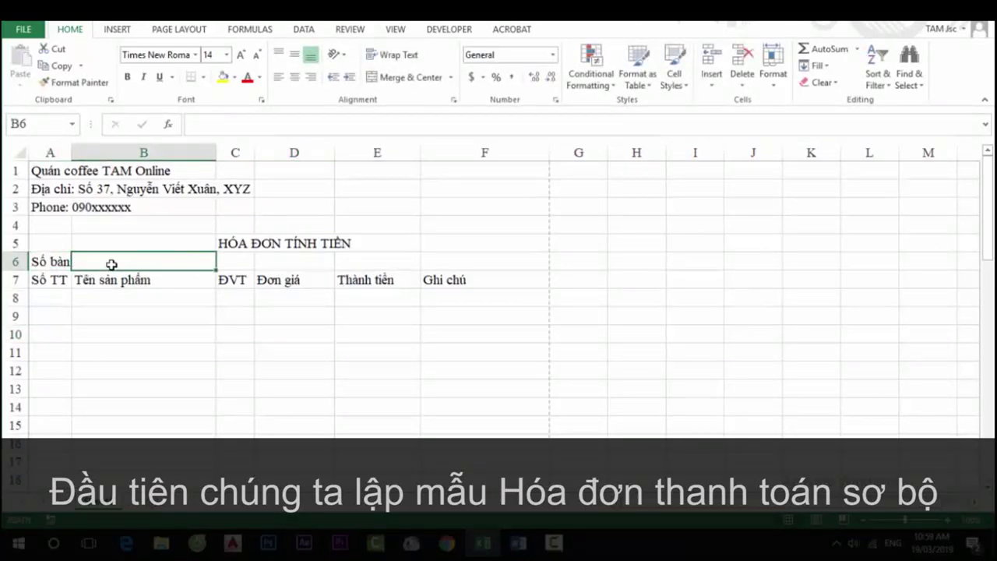
pyautogui.press('Tab')
pyautogui.press('Tab')
pyautogui.press('Tab')
pyautogui.write('Ngay')
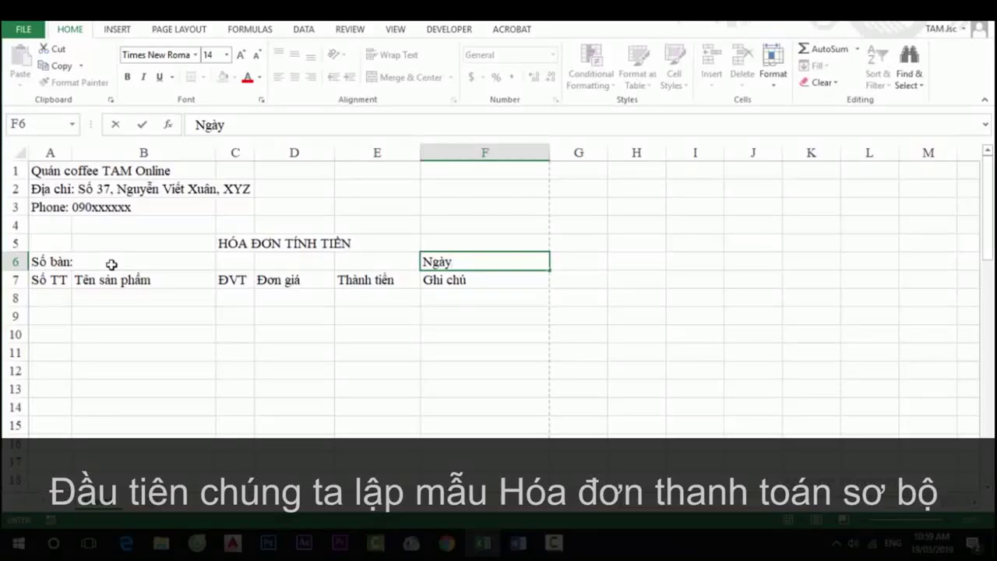
pyautogui.write(':')
pyautogui.press('Return')
# Move the invoice title to D1 and merge and centre it across D1:F1.
pyautogui.click(220, 242)
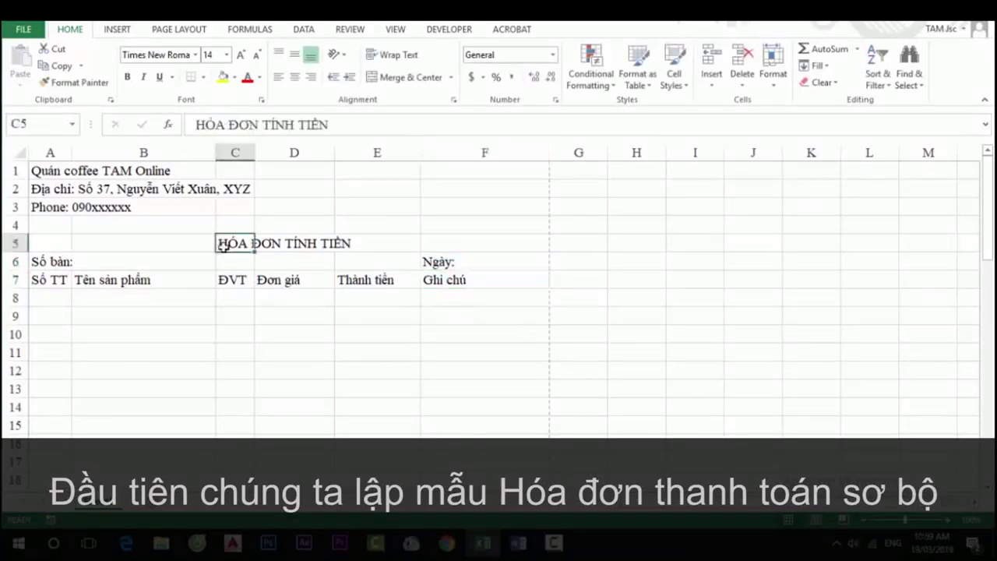
pyautogui.moveTo(219, 242)
pyautogui.mouseDown()
pyautogui.moveTo(257, 169)
pyautogui.moveTo(483, 170)
pyautogui.mouseUp()
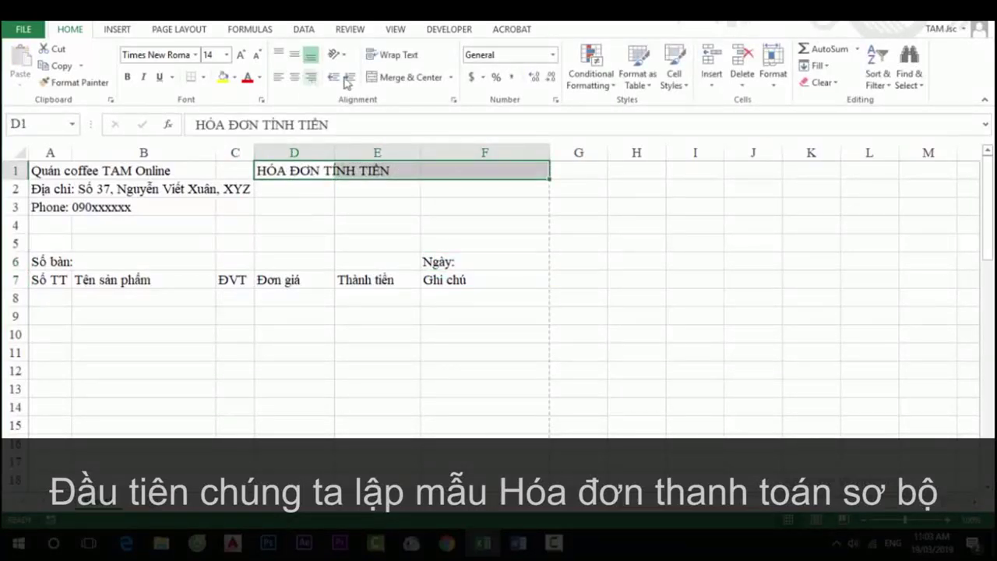
pyautogui.click(404, 77)
pyautogui.click(365, 195)
# Move 'Ngày:' to D2 and 'Số bàn:' to D3, merging each across columns D–F.
pyautogui.click(467, 265)
pyautogui.hotkey('ctrl', 'c')
pyautogui.click(292, 192)
pyautogui.hotkey('ctrl', 'v')
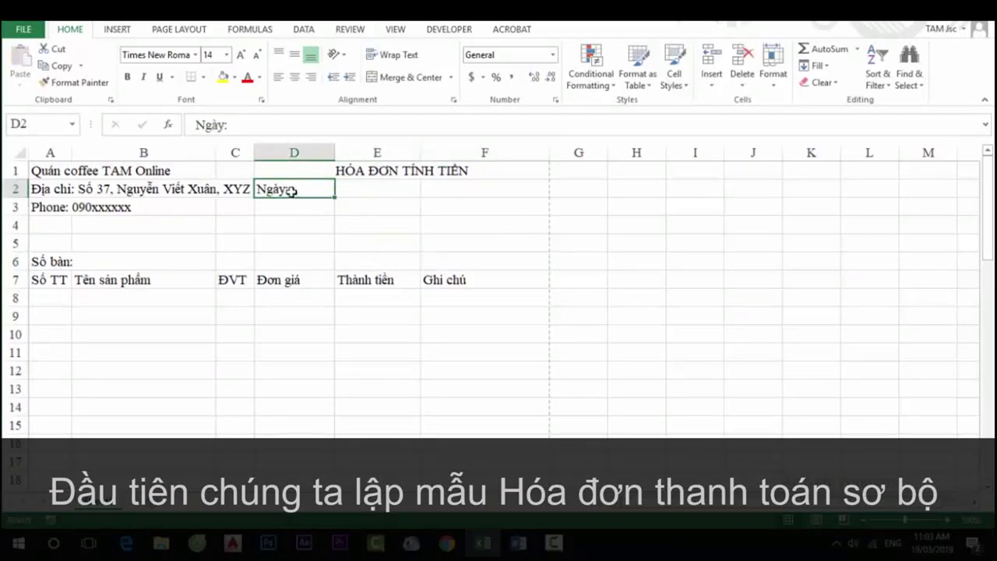
pyautogui.moveTo(292, 191); pyautogui.dragTo(467, 189)
pyautogui.click(403, 78)
pyautogui.click(46, 262)
pyautogui.hotkey('ctrl', 'x')
pyautogui.click(323, 210)
pyautogui.hotkey('ctrl', 'v')
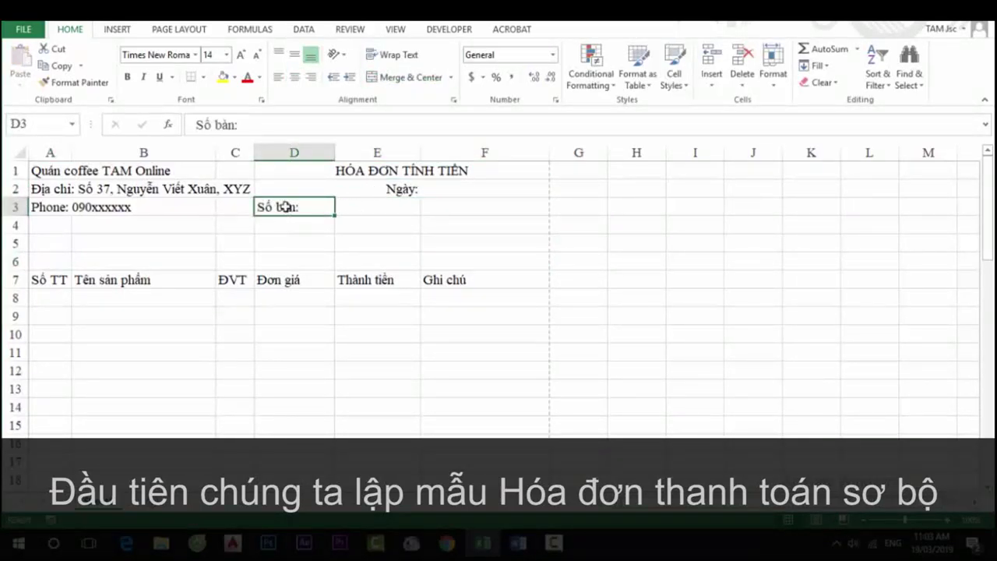
pyautogui.moveTo(323, 210); pyautogui.dragTo(483, 207)
pyautogui.click(403, 77)
# Make the invoice title bold at 18 pt.
pyautogui.click(324, 170)
pyautogui.click(127, 77)
pyautogui.click(226, 54)
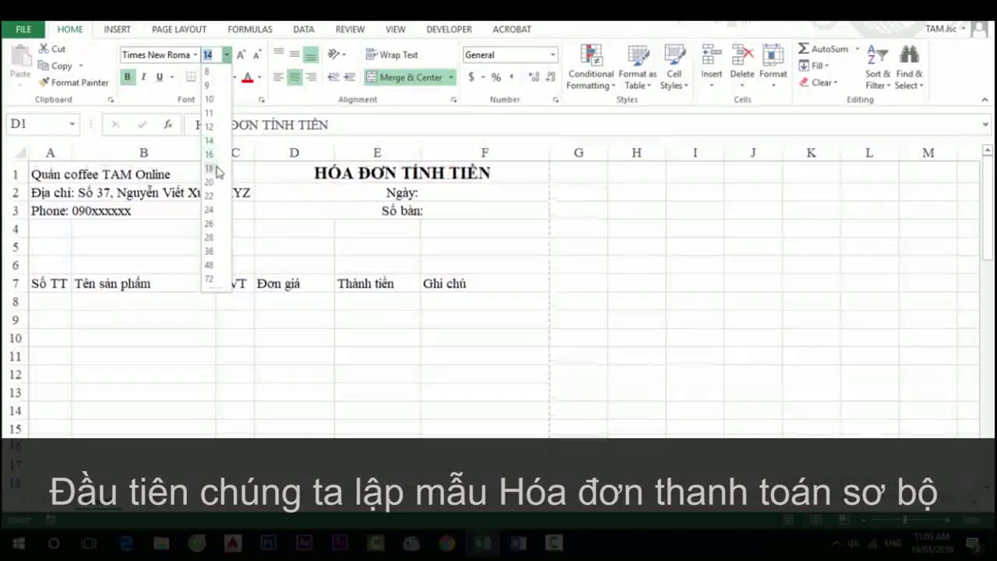
pyautogui.click(211, 169)
# Delete empty rows 4 and 5 so the headers move up to row 5.
pyautogui.moveTo(44, 283); pyautogui.dragTo(443, 287)
pyautogui.moveTo(16, 229)
pyautogui.mouseDown()
pyautogui.moveTo(16, 247)
pyautogui.moveTo(491, 437)
pyautogui.mouseUp()
pyautogui.rightClick(15, 247)
pyautogui.click(58, 366)
pyautogui.click(232, 357)
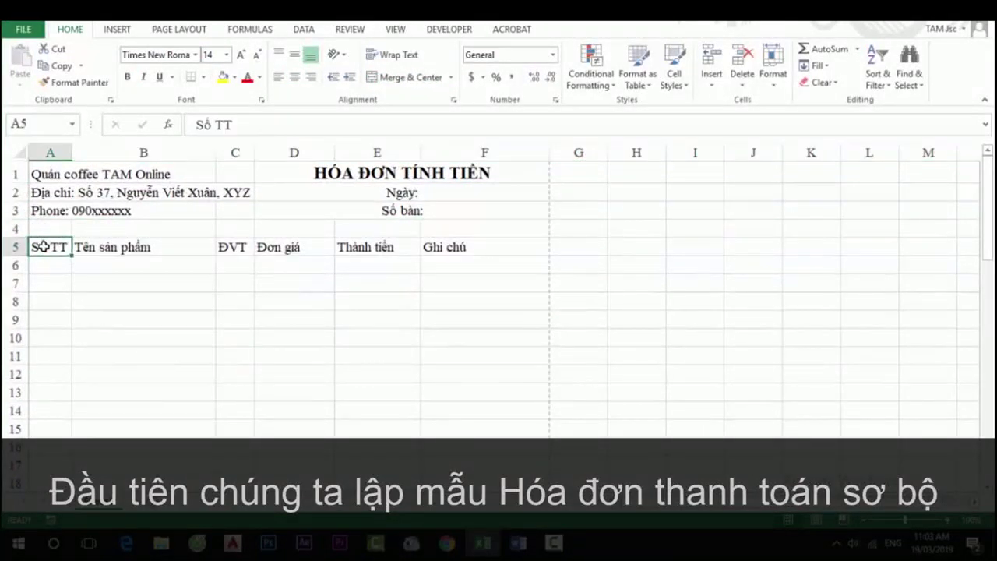
# Apply outline and inside borders to the table range A5:F20.
pyautogui.rightClick(91, 206)
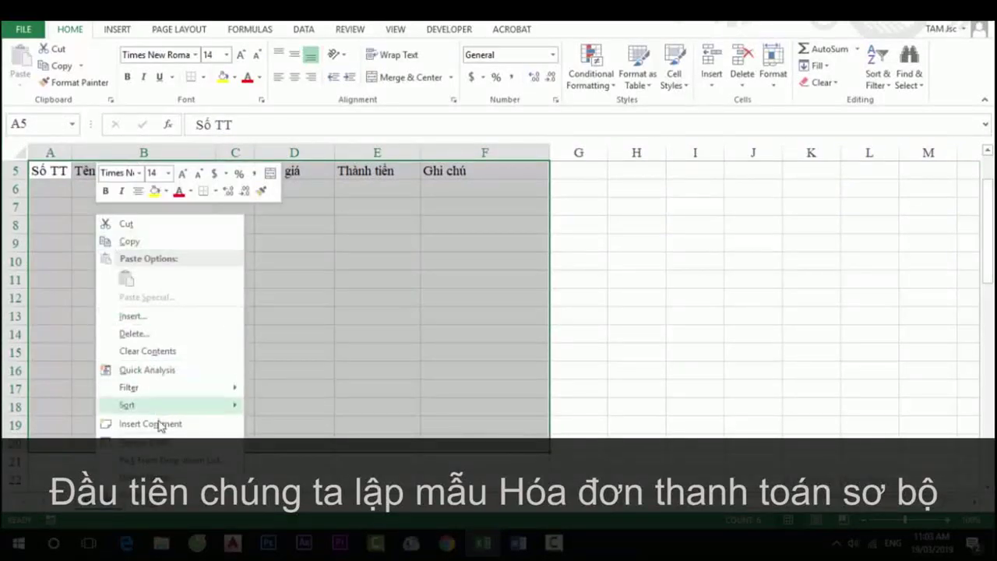
pyautogui.click(159, 420)
pyautogui.click(76, 225)
pyautogui.click(162, 225)
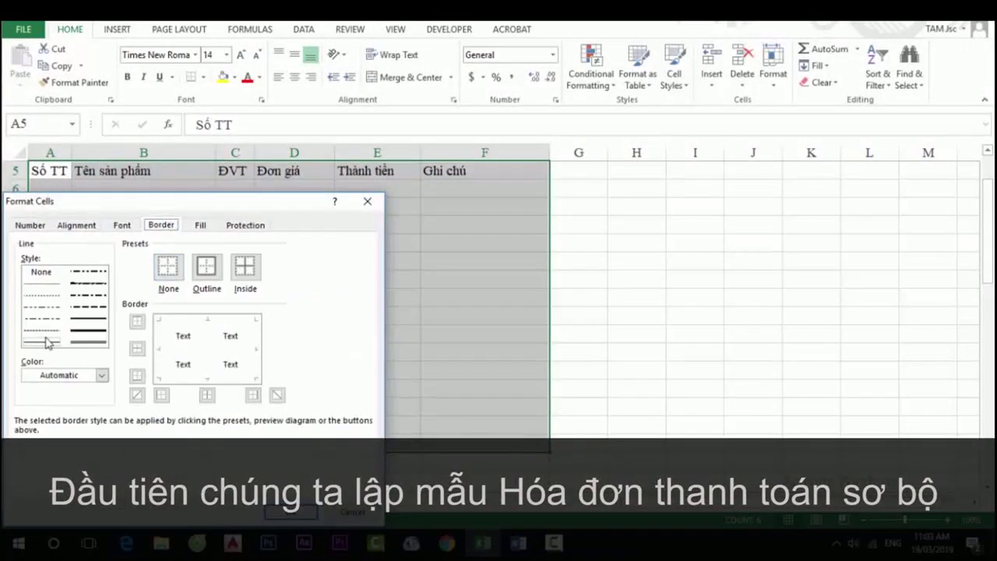
pyautogui.click(159, 349)
pyautogui.click(207, 319)
pyautogui.click(255, 349)
pyautogui.click(207, 379)
pyautogui.click(184, 352)
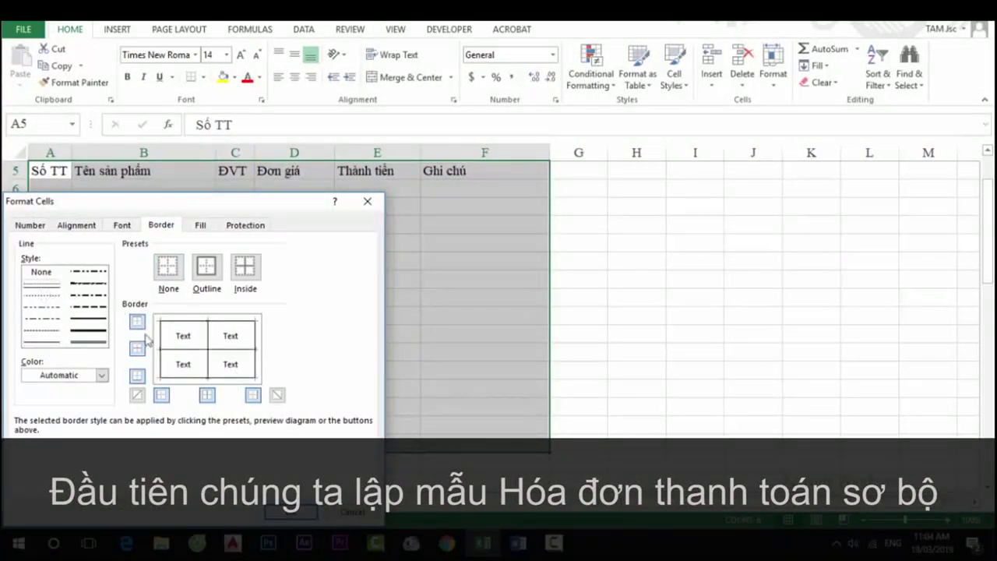
pyautogui.click(290, 512)
# Select the headings A5:F5 and open Format Cells to centre them.
pyautogui.moveTo(483, 176); pyautogui.dragTo(483, 173)
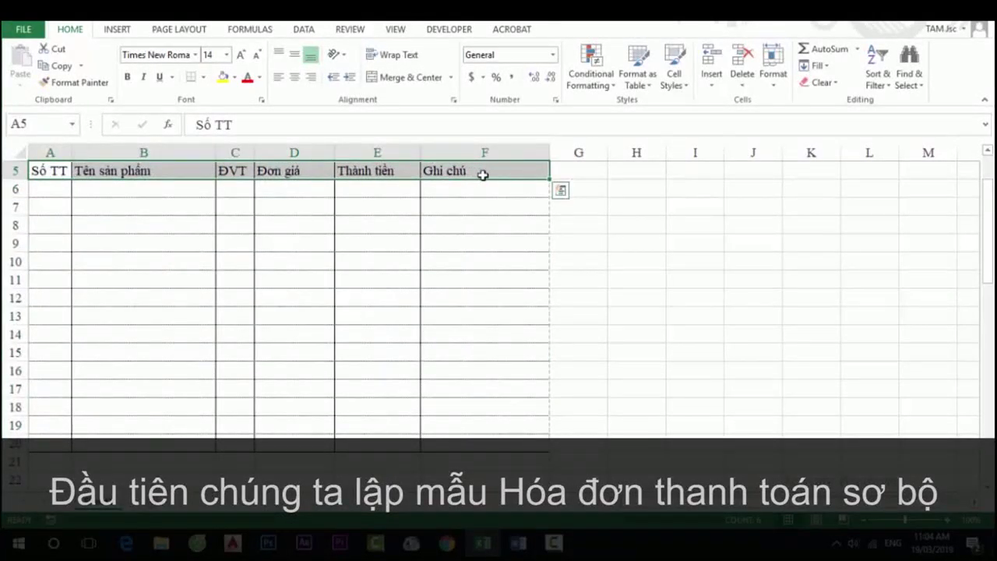
pyautogui.rightClick(483, 172)
pyautogui.click(527, 410)
# Centre the row 5 headings and make them bold.
pyautogui.click(623, 512)
pyautogui.scroll(2, 468, 311)
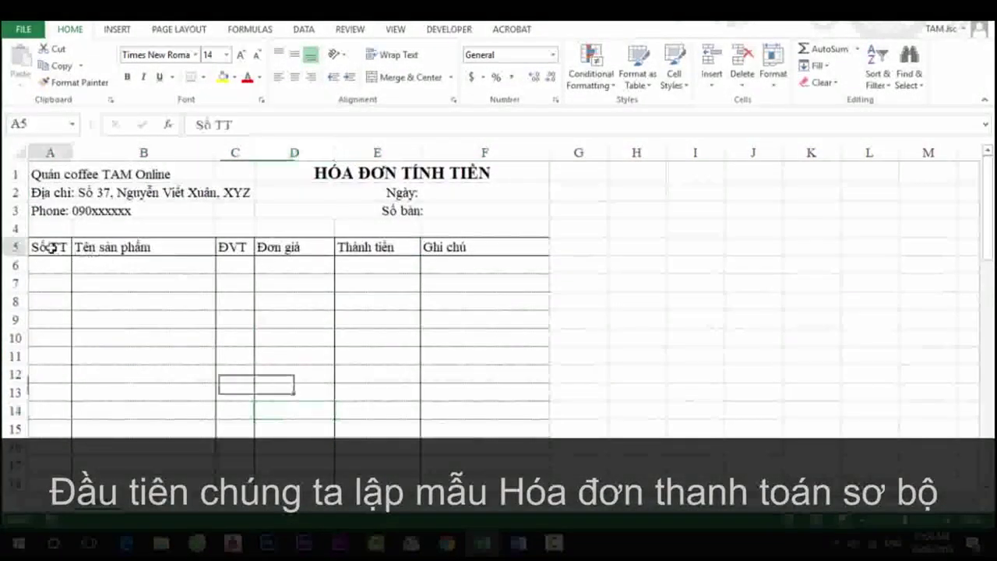
pyautogui.click(294, 77)
pyautogui.hotkey('ctrl', 'b')
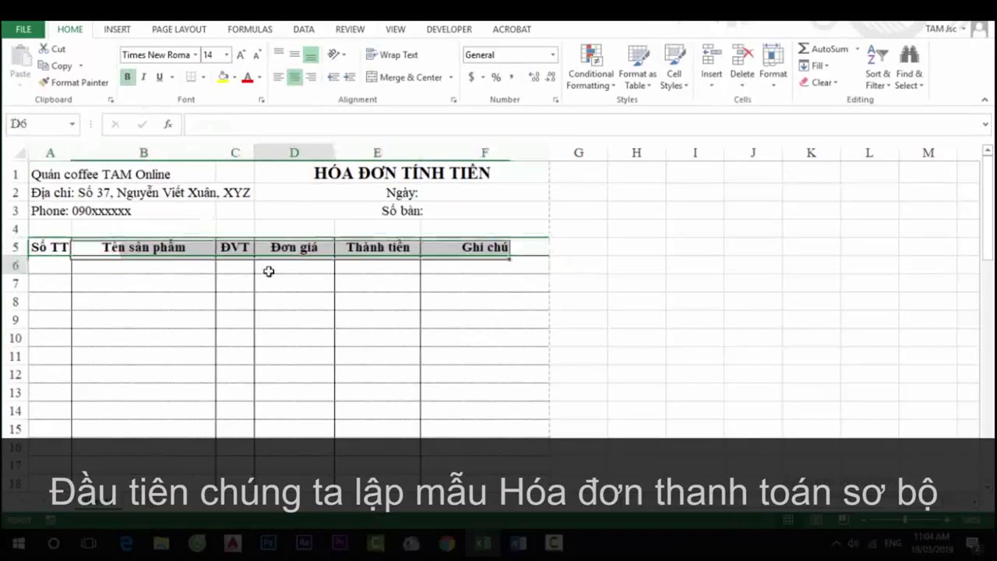
# Fill A6:A20 with row numbers 1–15 and centre them.
pyautogui.click(50, 265)
pyautogui.write('1')
pyautogui.press('Return')
pyautogui.write('2')
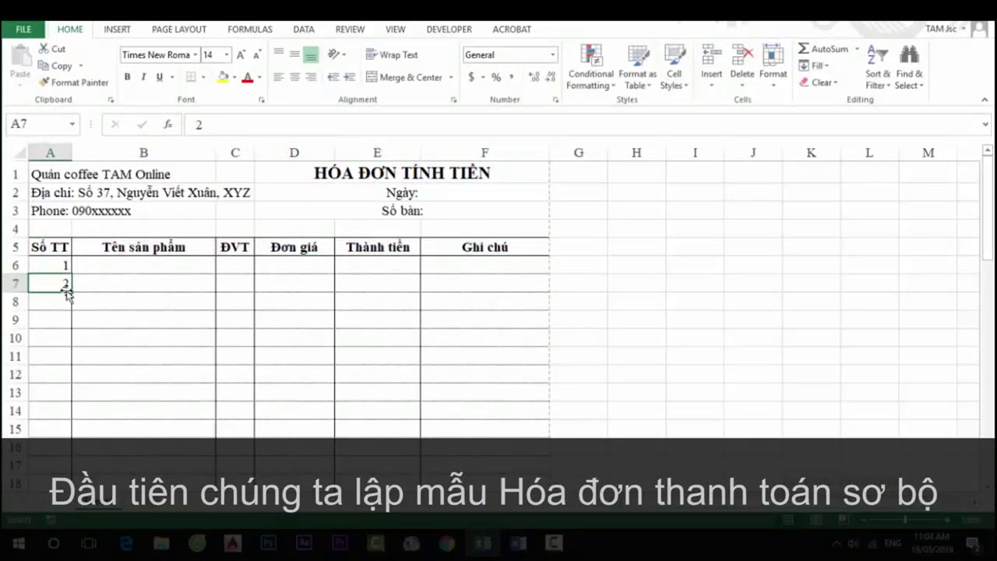
pyautogui.moveTo(50, 265); pyautogui.dragTo(71, 427)
pyautogui.click(148, 425)
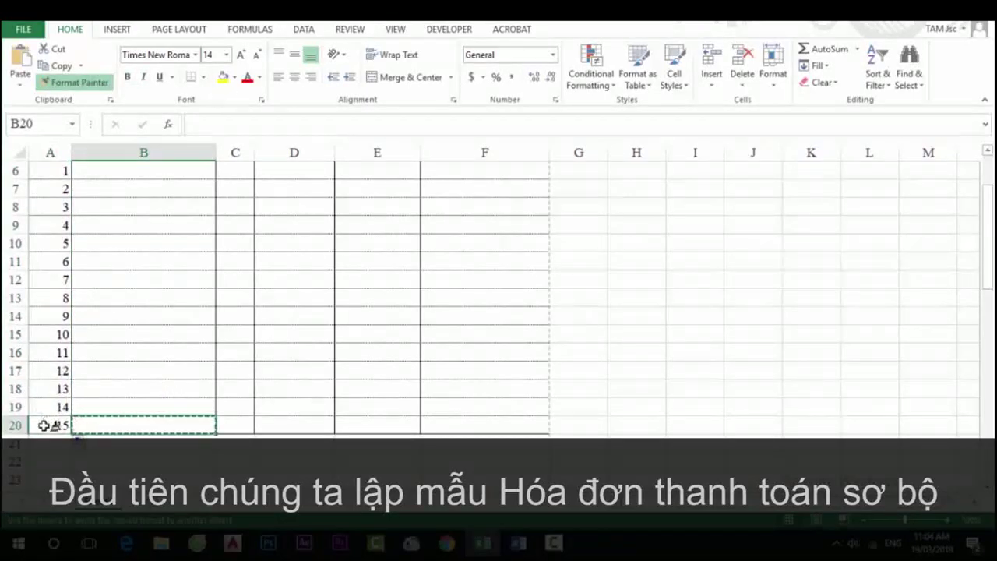
pyautogui.scroll(2, 54, 421)
pyautogui.moveTo(49, 260); pyautogui.dragTo(62, 448)
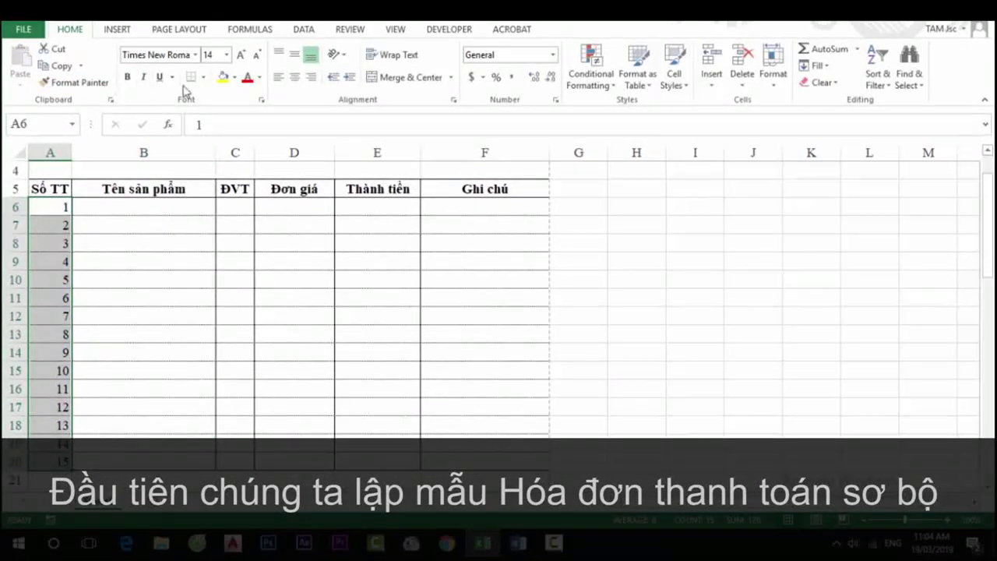
pyautogui.click(294, 77)
pyautogui.click(156, 298)
# Type 'Tổng cộng:' in B21 and merge and centre it across A21:D21.
pyautogui.scroll(3, 163, 374)
pyautogui.scroll(-2, 351, 325)
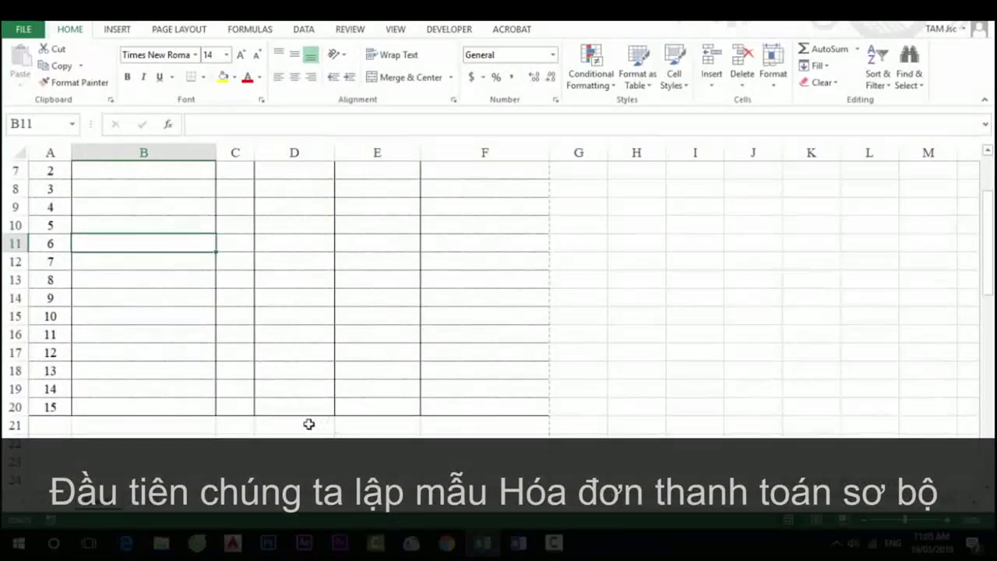
pyautogui.click(111, 427)
pyautogui.write('Tổng cộng:')
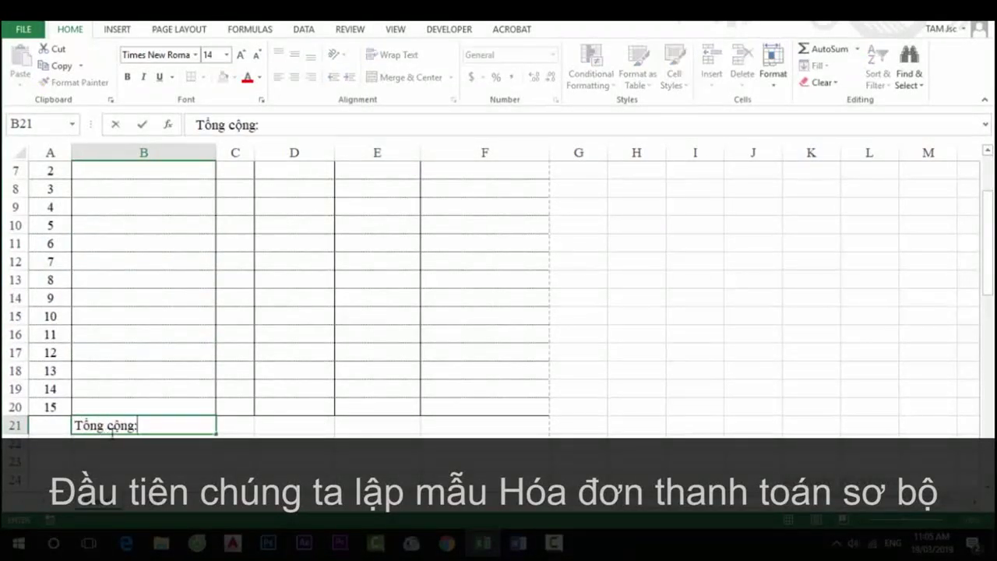
pyautogui.moveTo(49, 424); pyautogui.dragTo(282, 425)
pyautogui.click(411, 77)
pyautogui.click(381, 424)
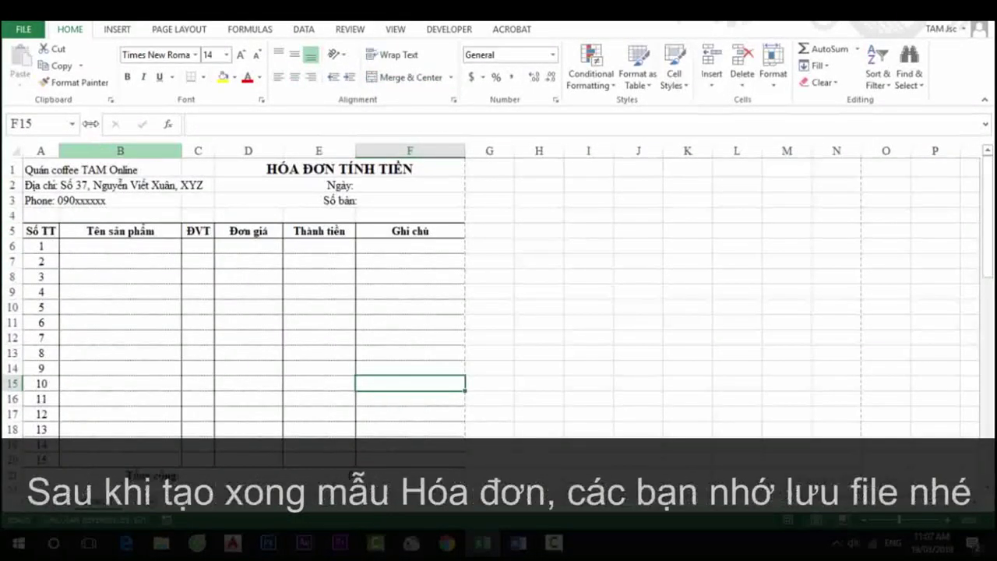
# Save the workbook as macro-free Hoa don tinh tien quan ca phe.xlsx in D:\Dao tao excel.
pyautogui.click(24, 30)
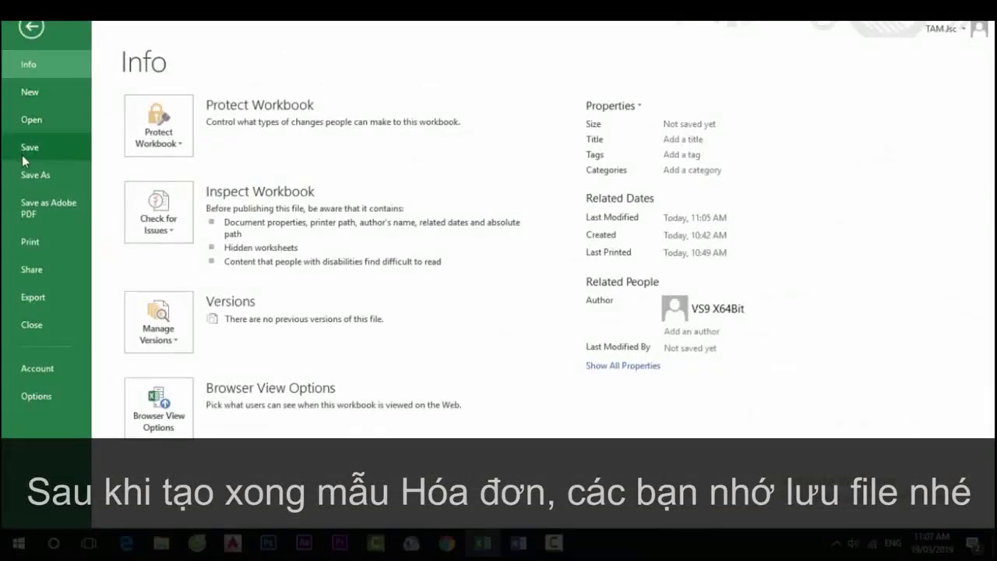
pyautogui.click(51, 158)
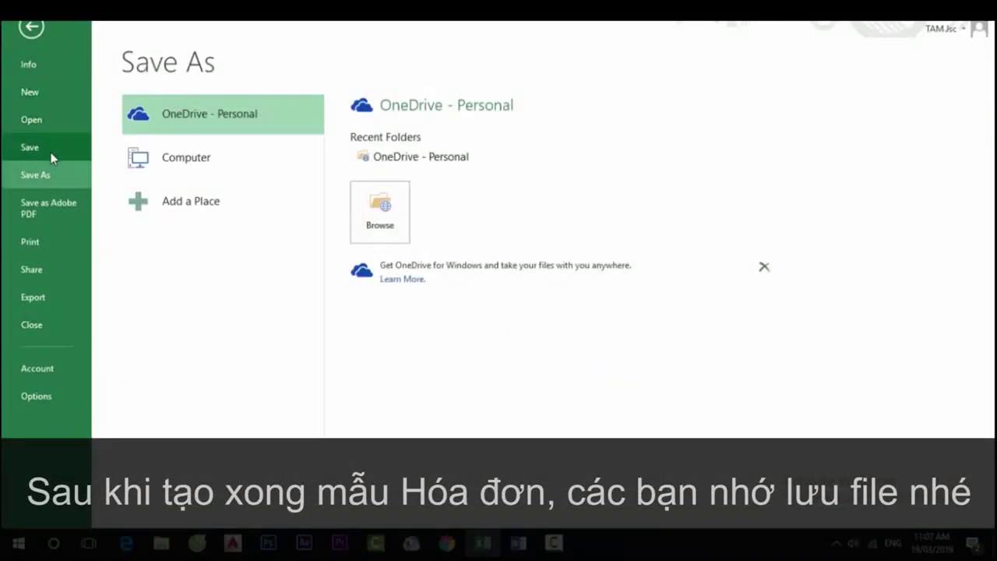
pyautogui.click(187, 162)
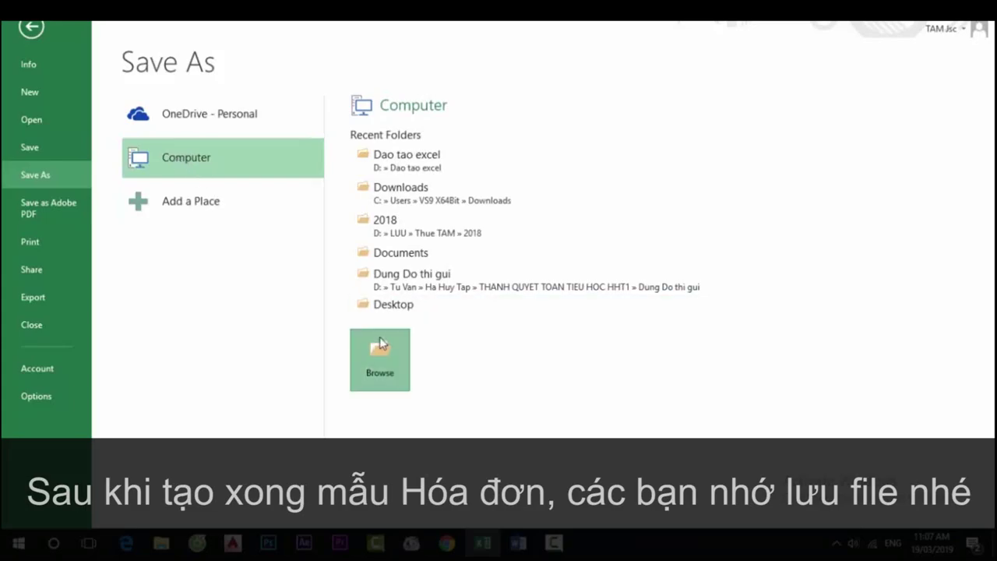
pyautogui.click(379, 343)
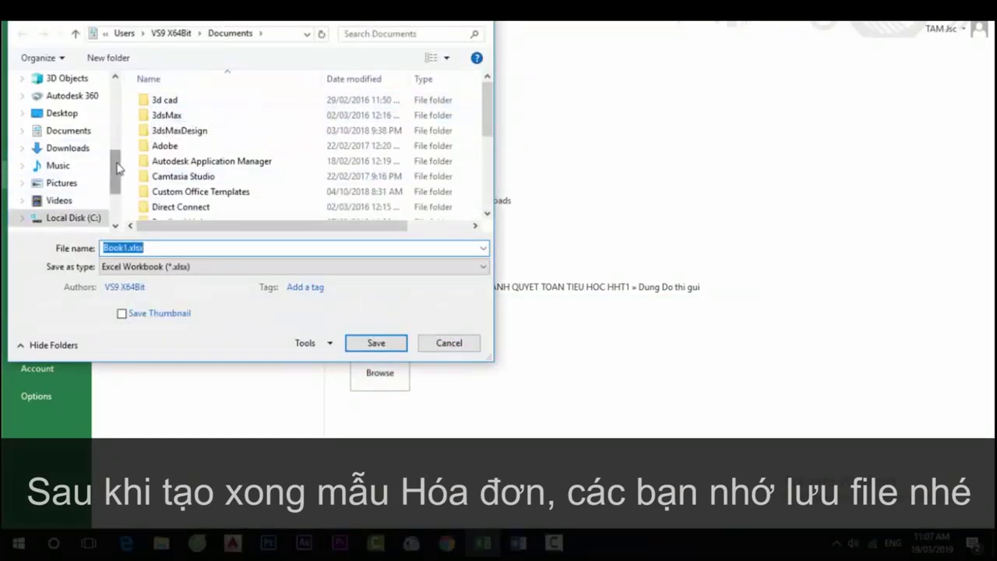
pyautogui.scroll(-1, 92, 184)
pyautogui.click(92, 183)
pyautogui.doubleClick(163, 140)
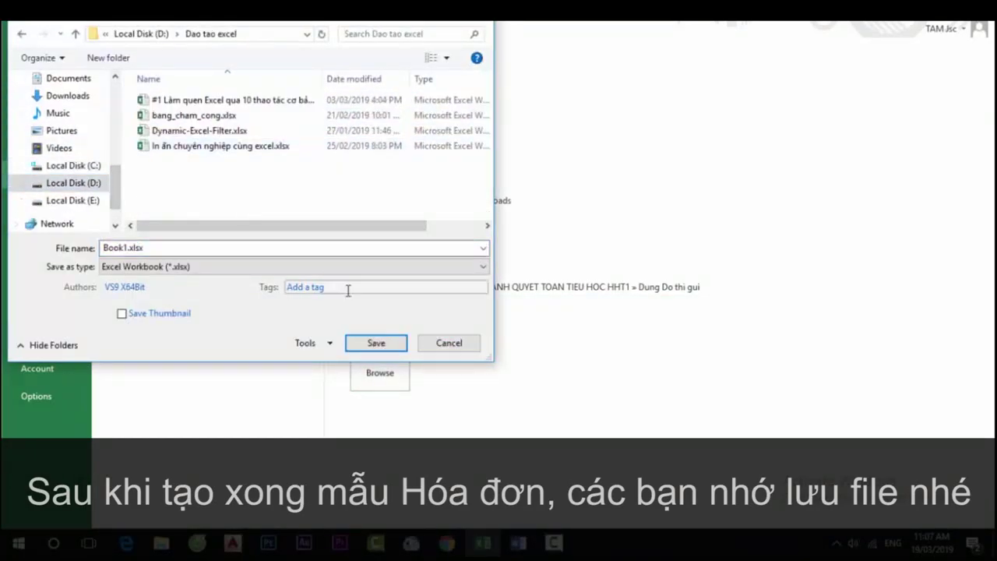
pyautogui.doubleClick(127, 247)
pyautogui.write('Ho')
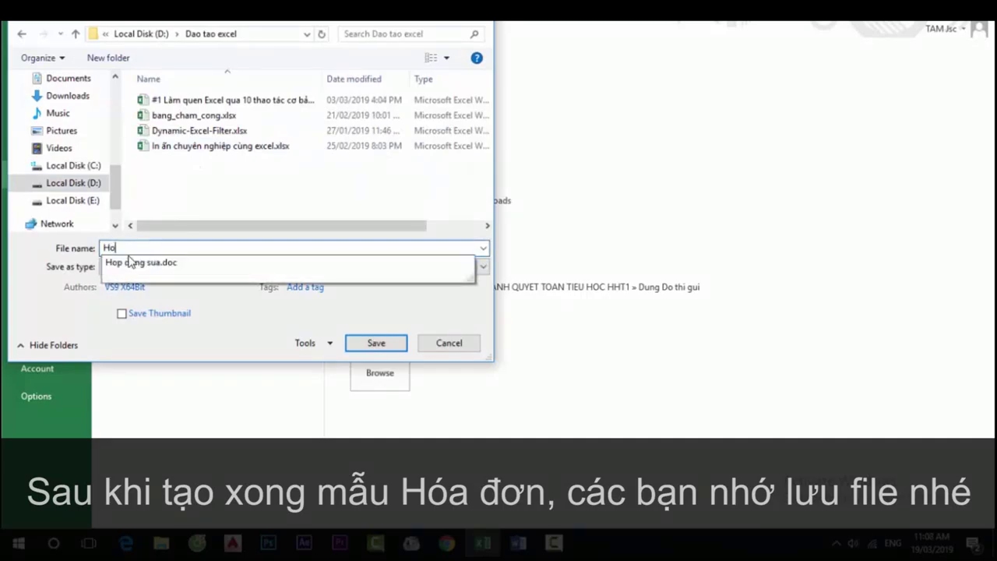
pyautogui.write('a don tinh tien quan ca phe')
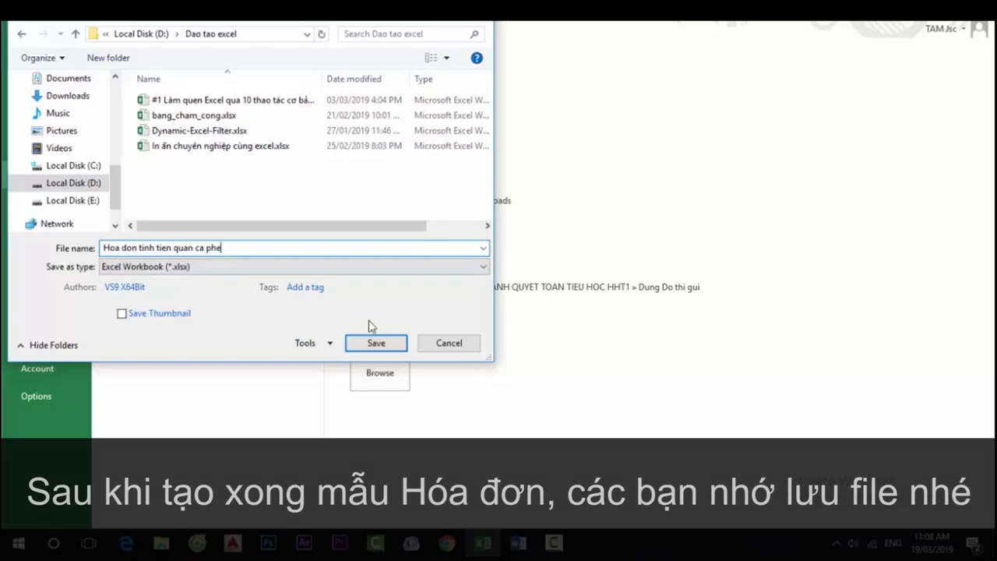
pyautogui.click(376, 343)
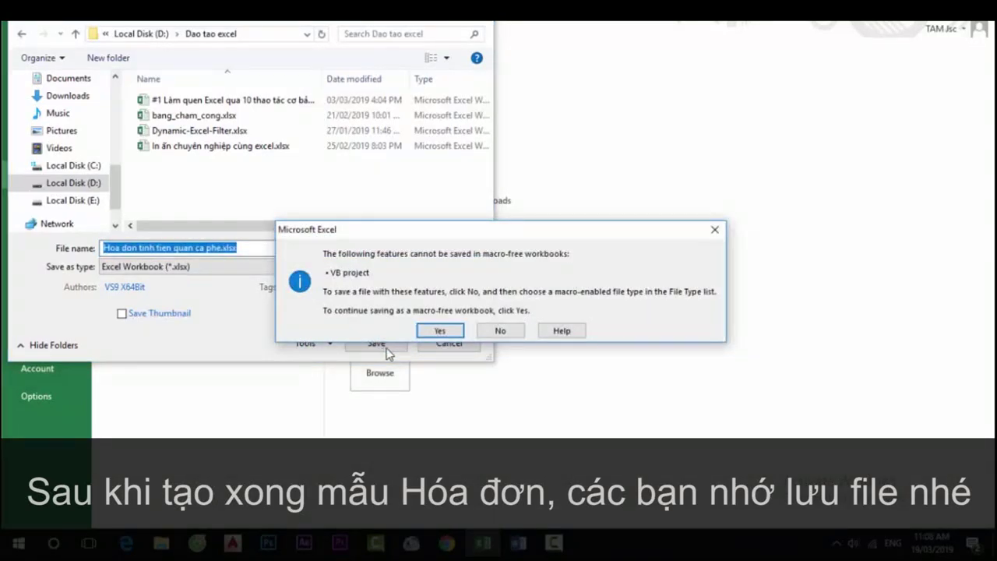
pyautogui.click(442, 332)
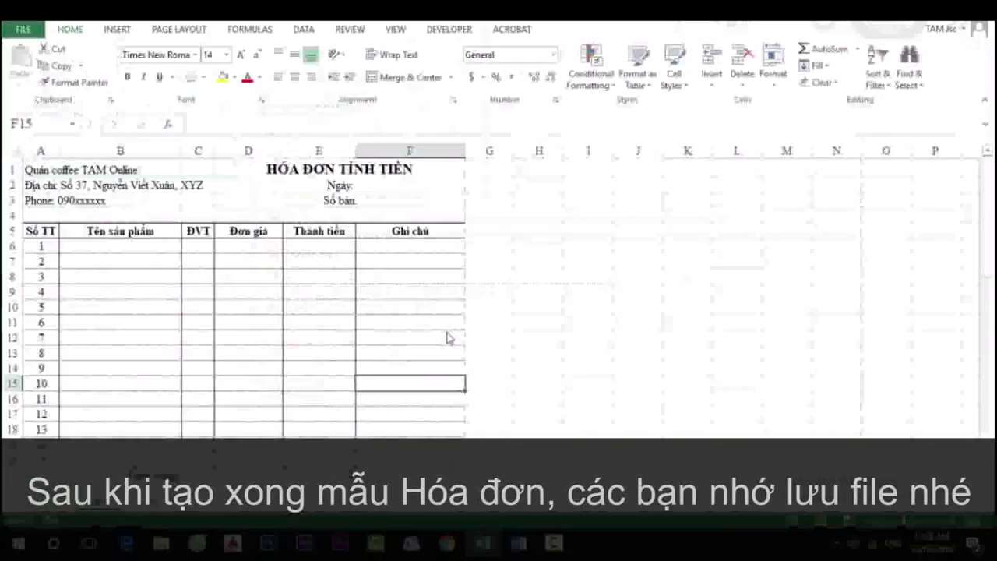
# Select the invoice's item rows, then the product name cells in column B.
pyautogui.click(69, 243)
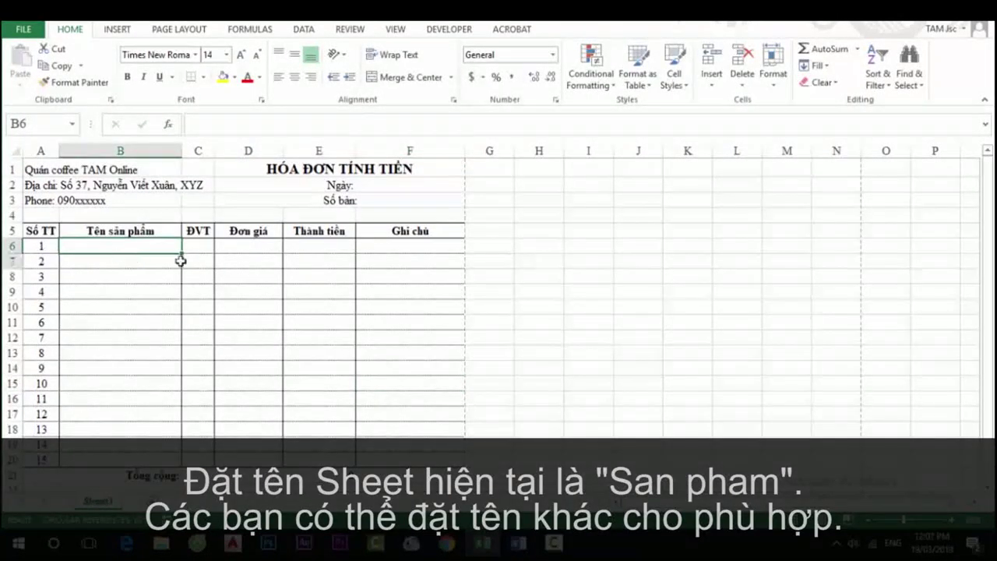
pyautogui.moveTo(180, 261); pyautogui.dragTo(394, 455)
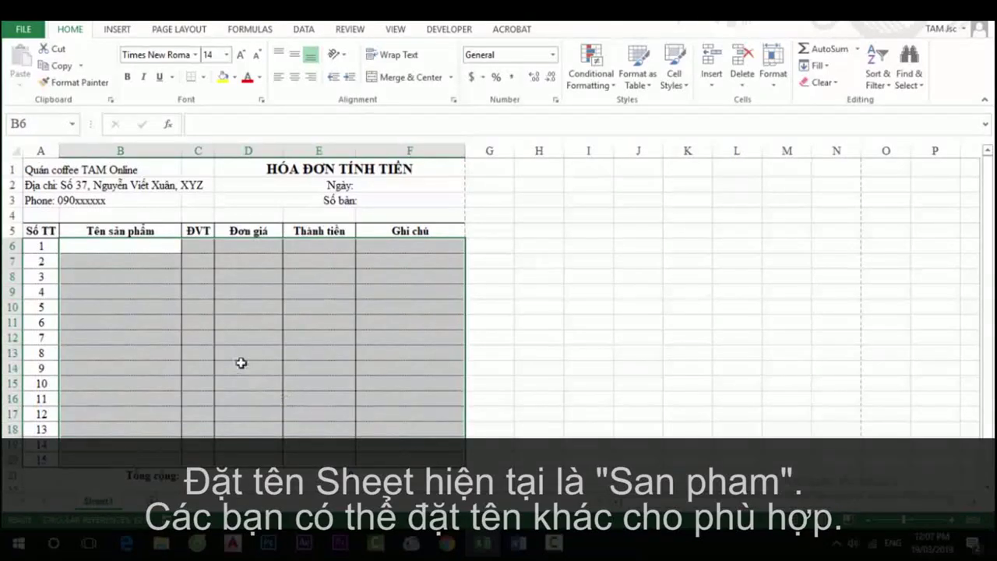
pyautogui.moveTo(130, 244); pyautogui.dragTo(134, 459)
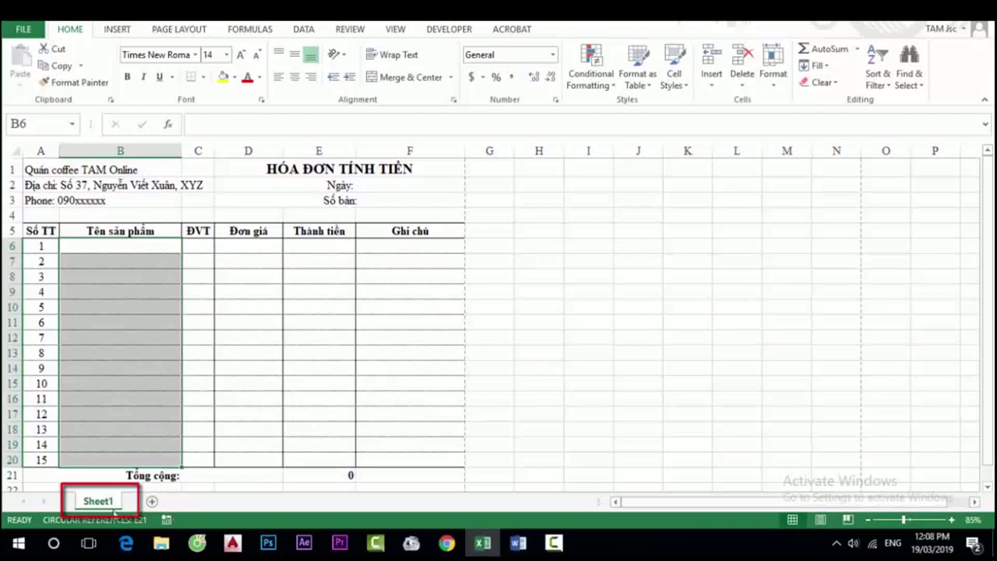
# Rename Sheet1 to San pham and add a new blank sheet after it.
pyautogui.doubleClick(95, 505)
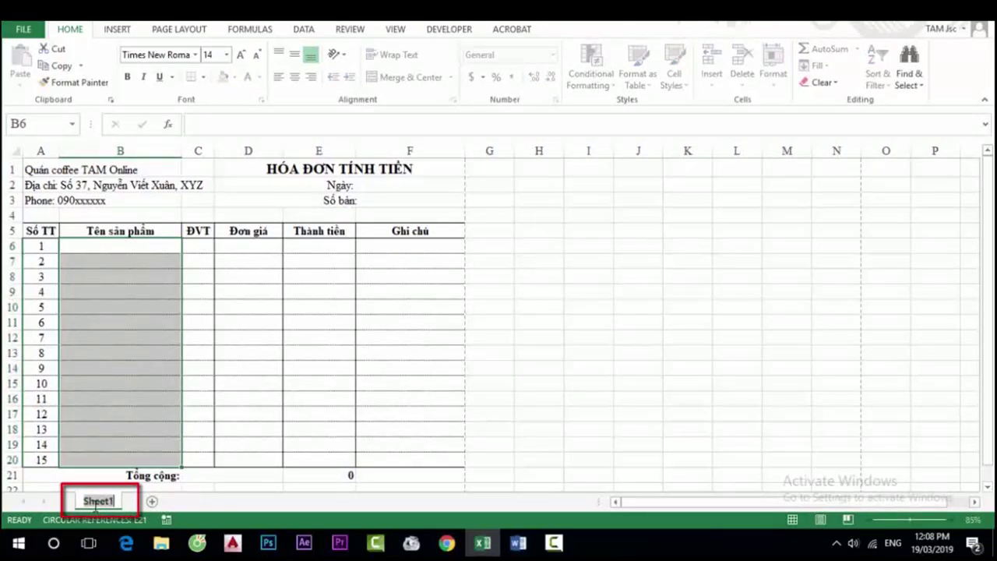
pyautogui.write('San')
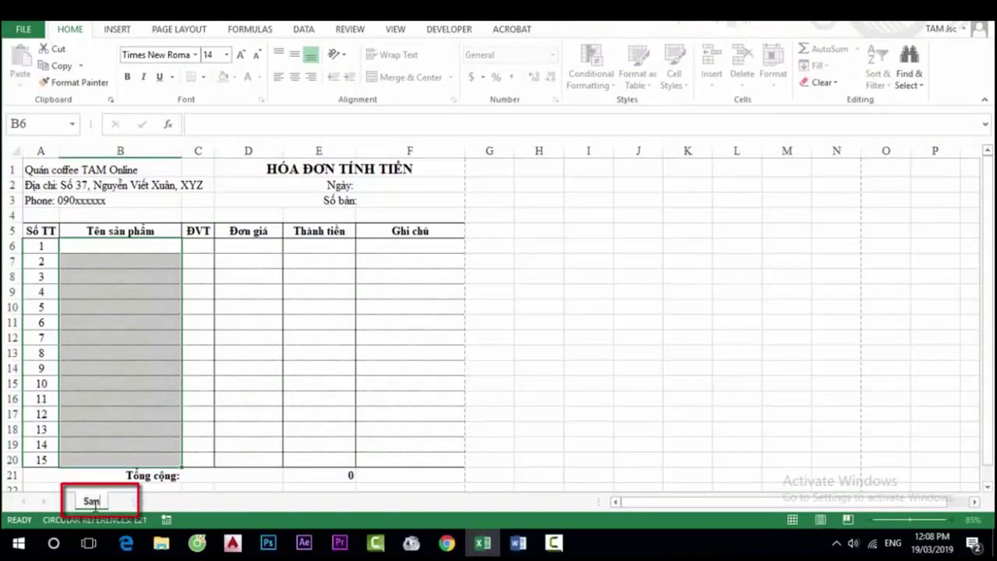
pyautogui.write(' pham')
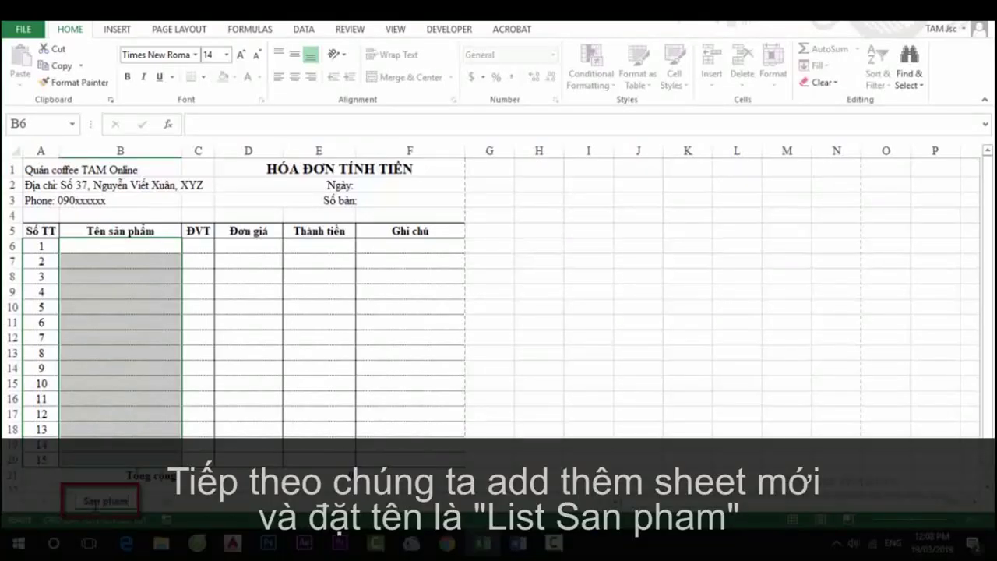
pyautogui.press('Return')
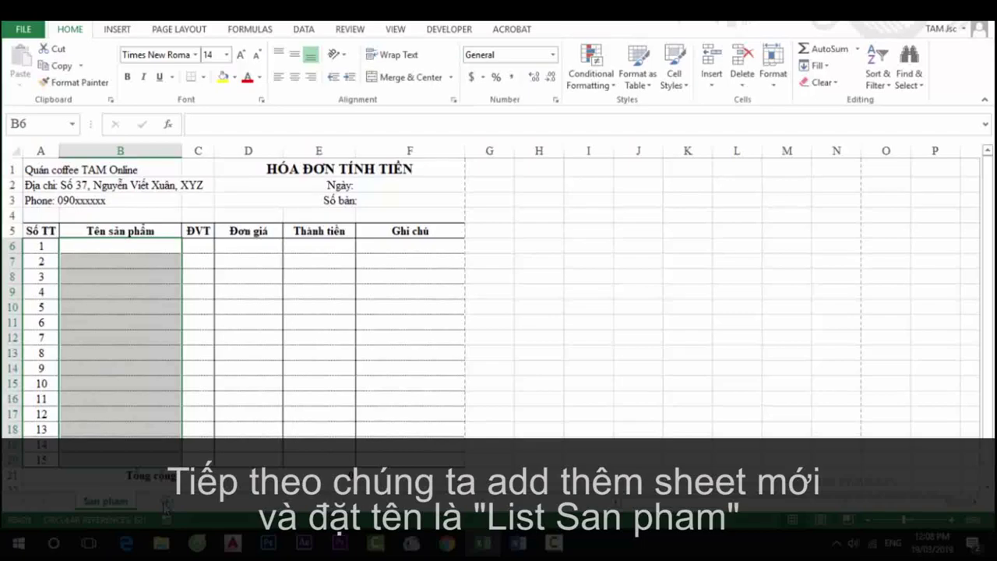
pyautogui.click(166, 503)
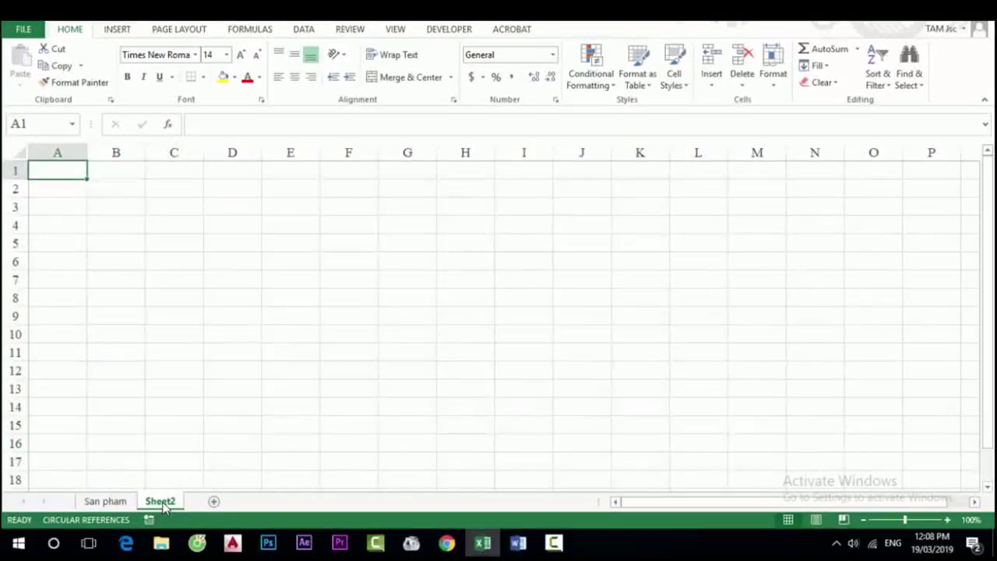
# Rename the new Sheet2 to List San pham.
pyautogui.doubleClick(162, 502)
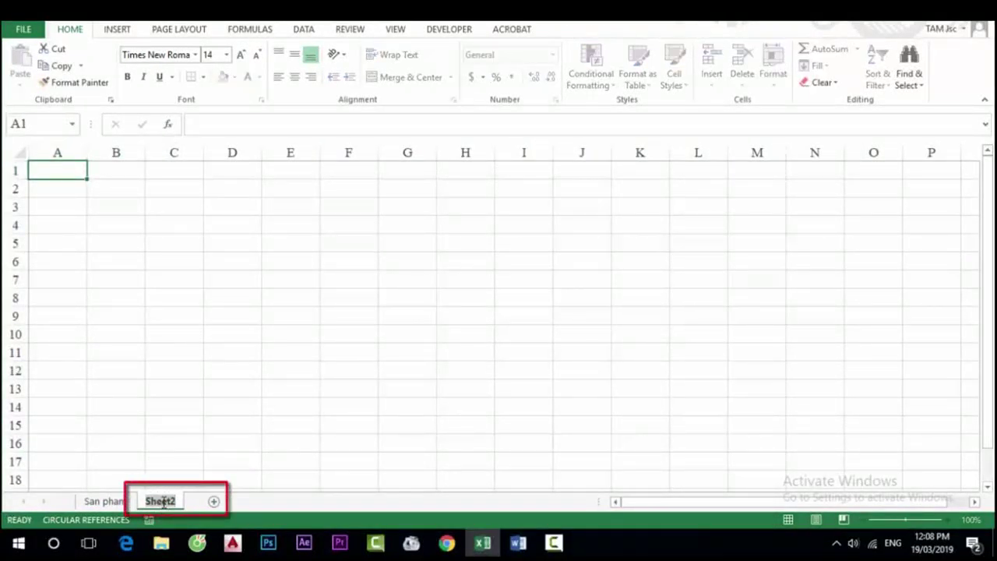
pyautogui.write('List San pham')
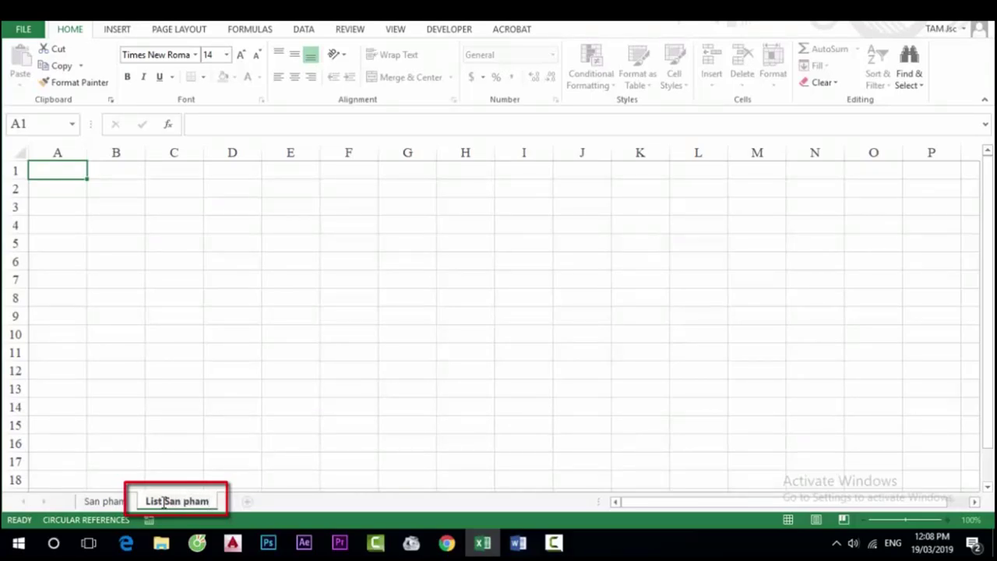
pyautogui.press('Return')
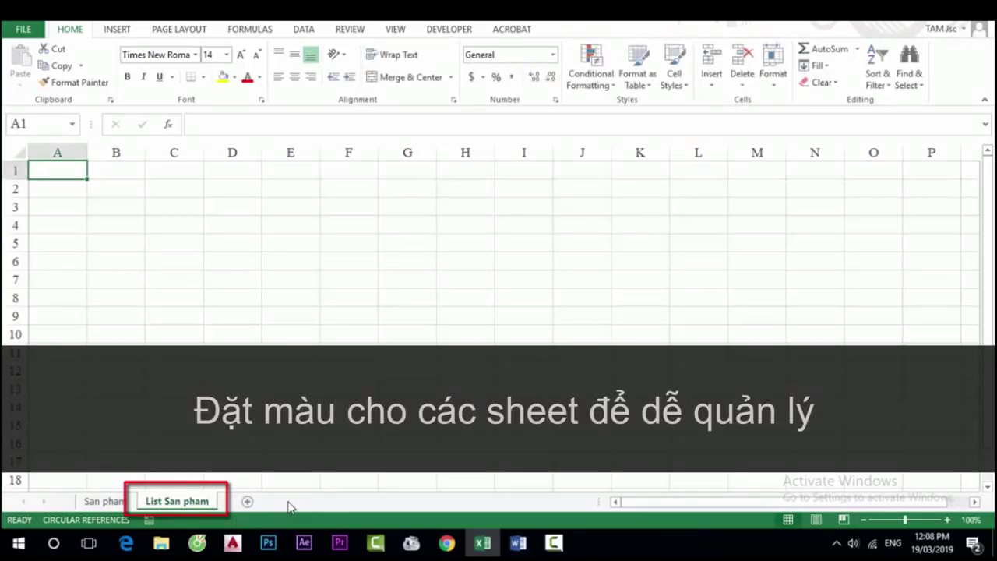
# Colour the San pham tab red and the List San pham tab light blue.
pyautogui.click(104, 501)
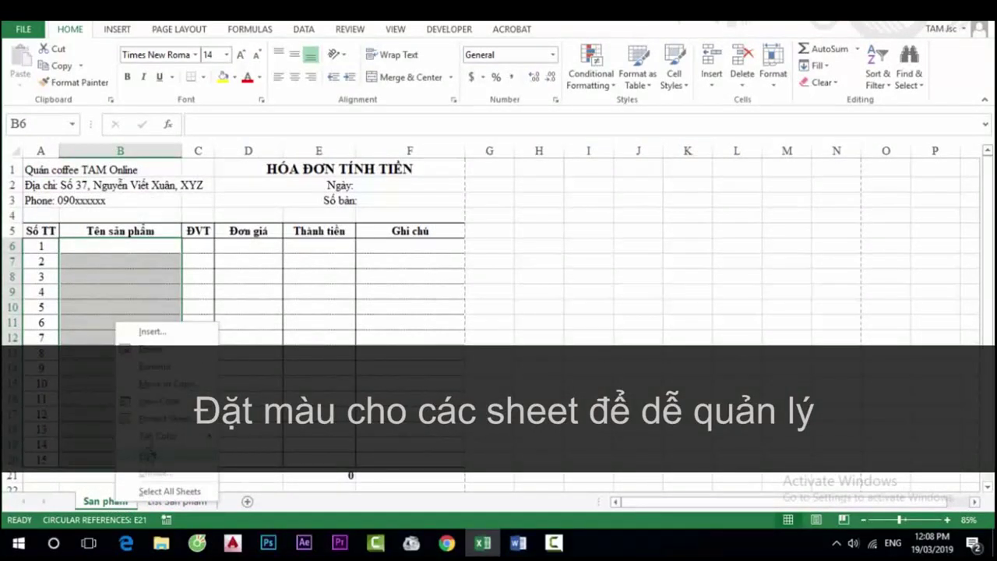
pyautogui.moveTo(159, 436)
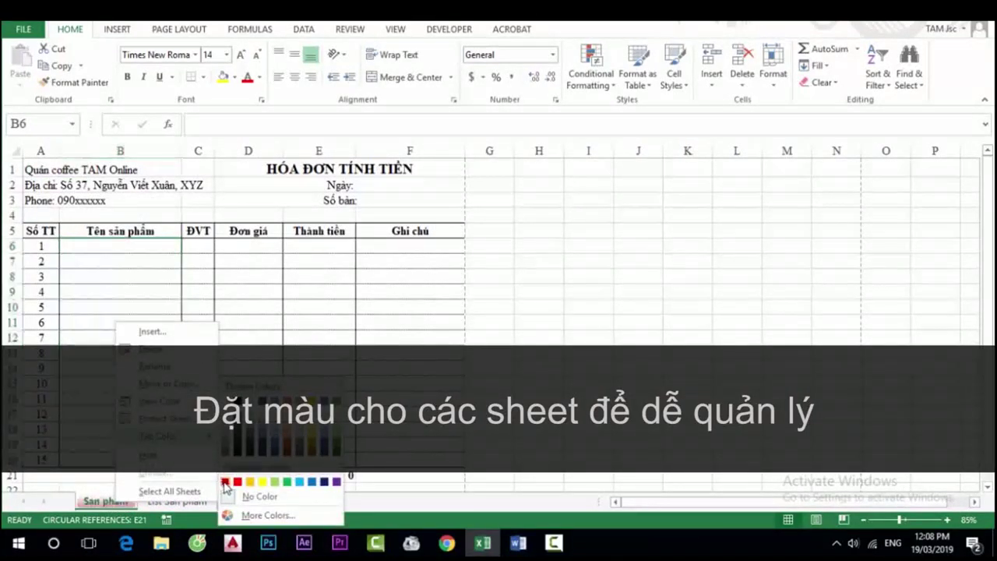
pyautogui.click(226, 481)
pyautogui.click(179, 501)
pyautogui.rightClick(181, 503)
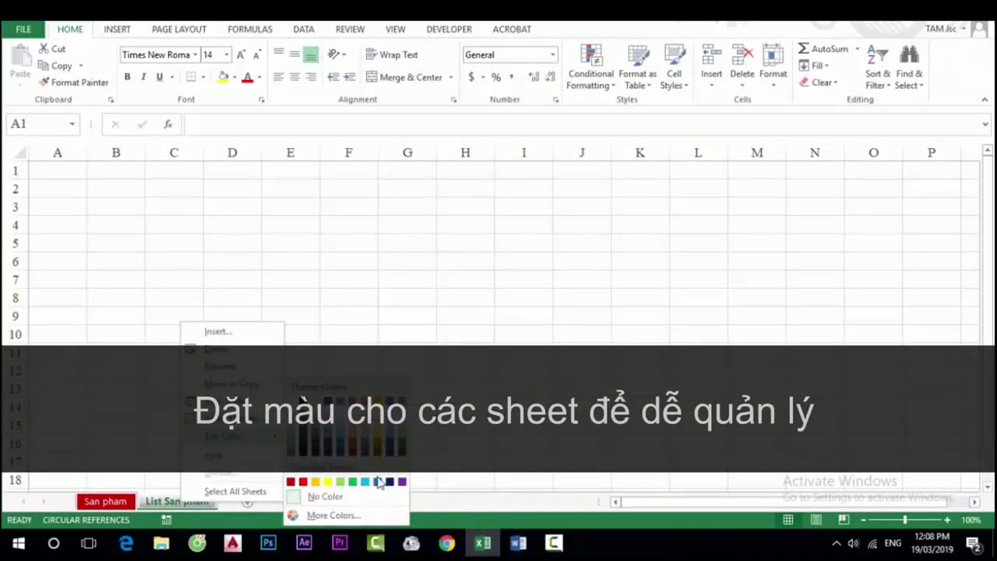
pyautogui.click(366, 479)
pyautogui.click(108, 501)
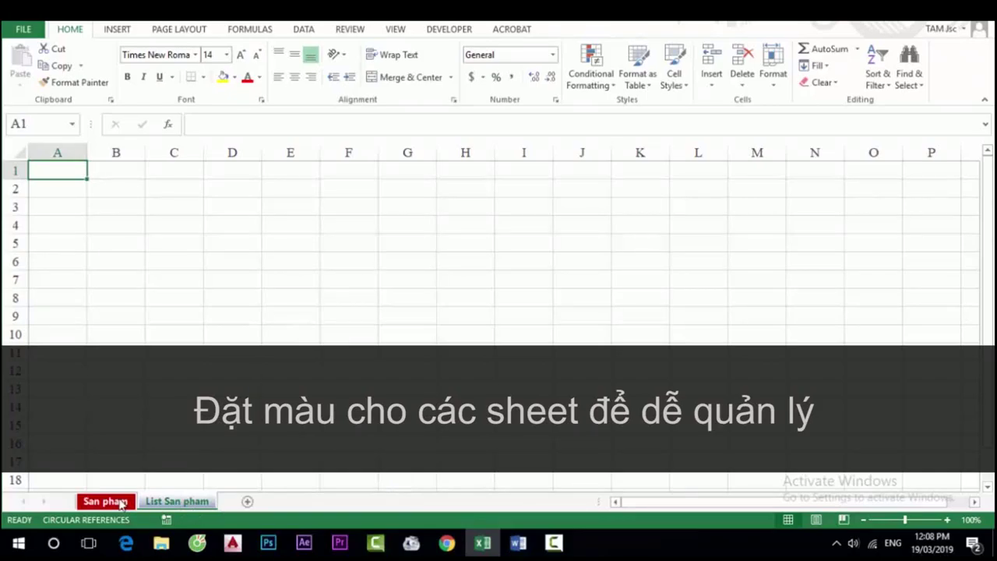
# Enter the title Danh sách sản phẩm in A1 of the List San pham sheet.
pyautogui.click(197, 503)
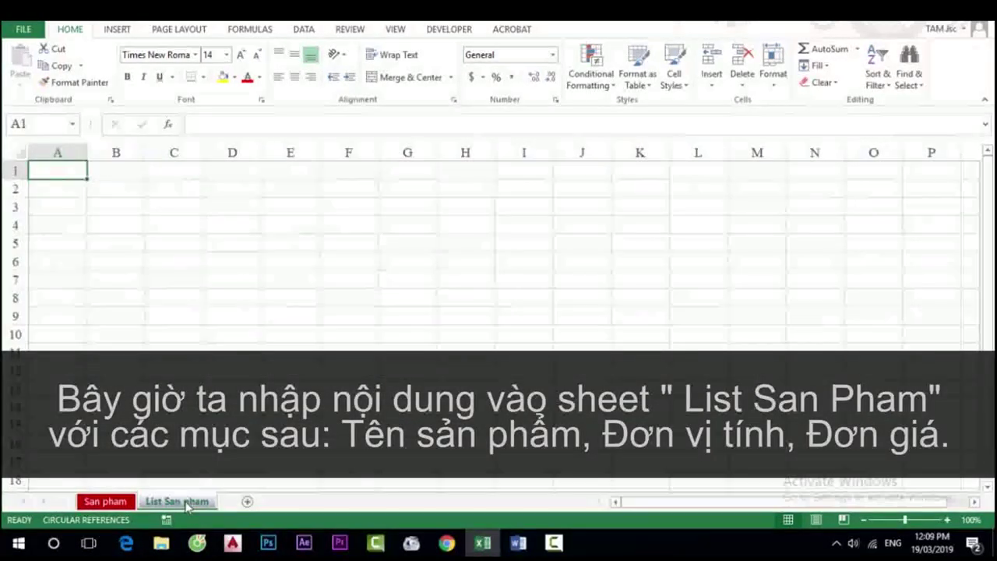
pyautogui.write('Danh s')
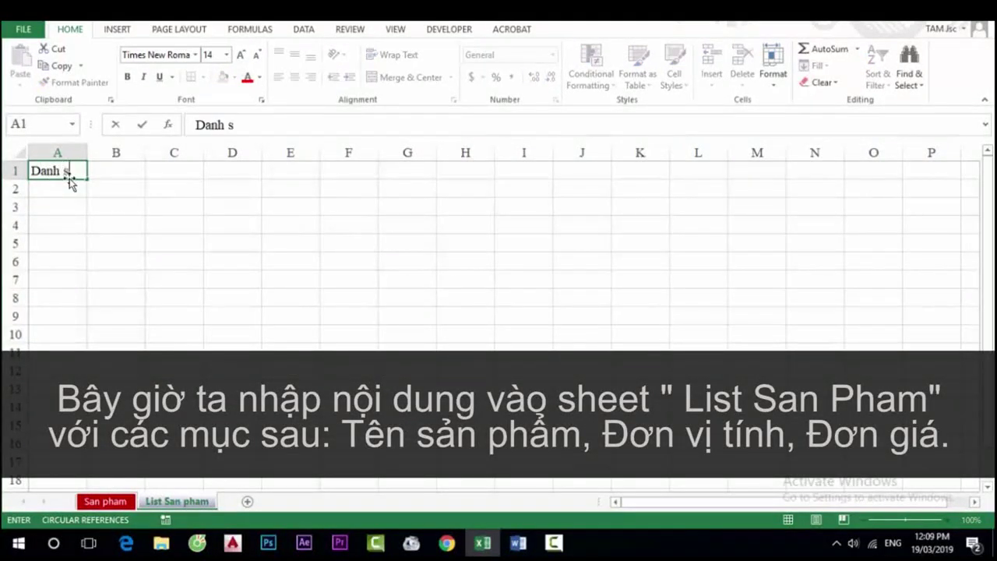
pyautogui.write('ách sản')
pyautogui.write(' phâm')
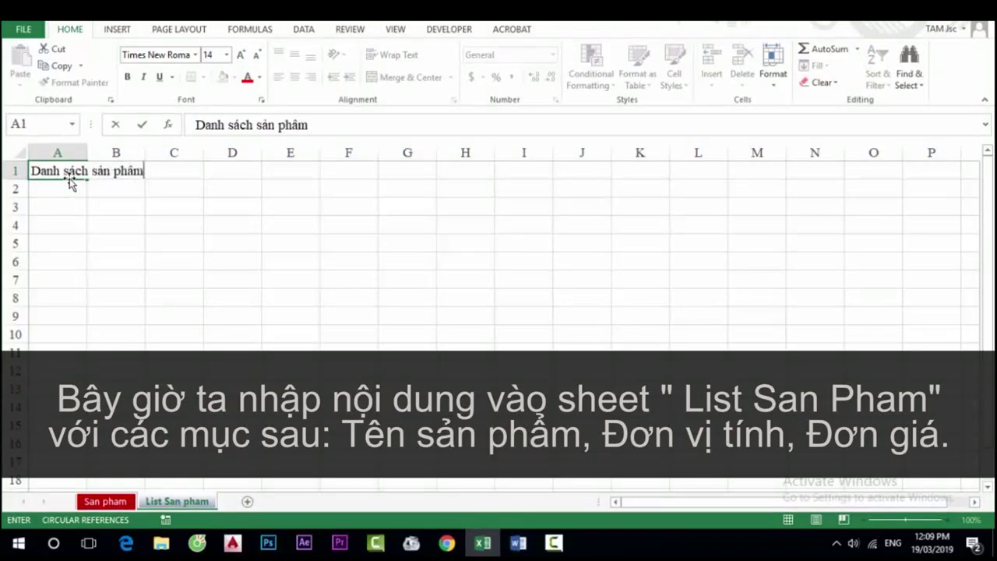
pyautogui.press('Return')
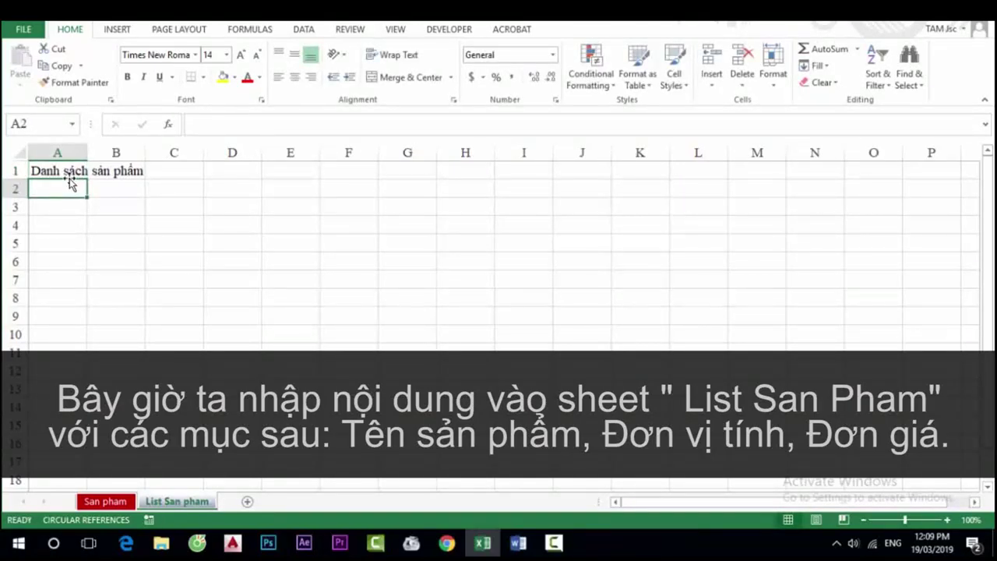
# Enter the headings Tên sản phẩm, Đơn vị tính and Đơn giá in A2:C2.
pyautogui.write('Tên sản')
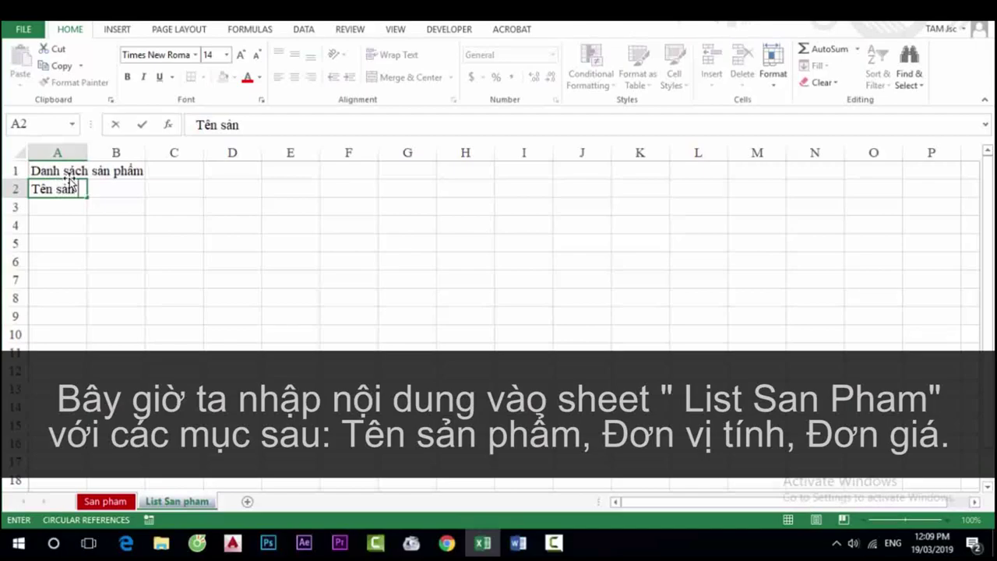
pyautogui.write(' phâm')
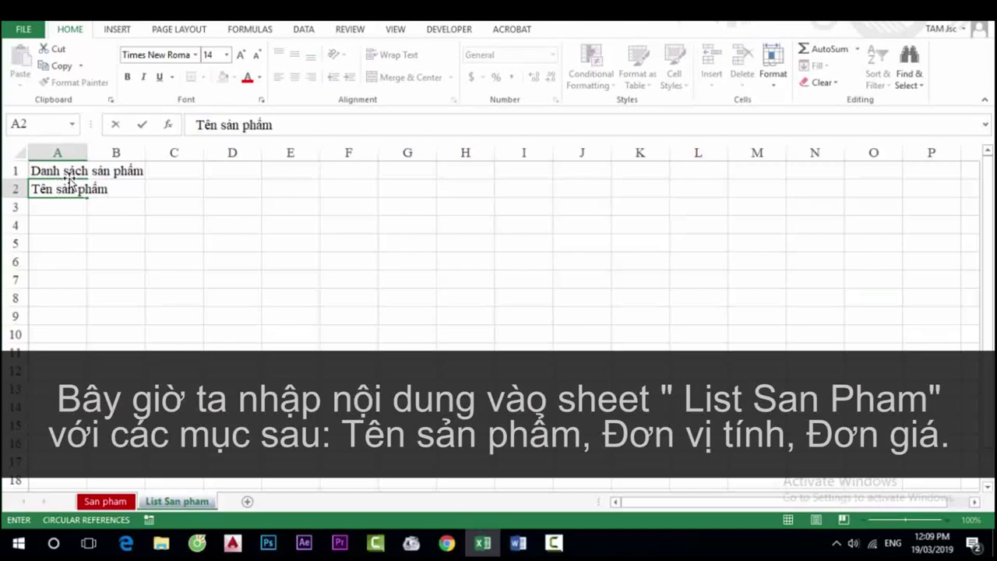
pyautogui.press('Tab')
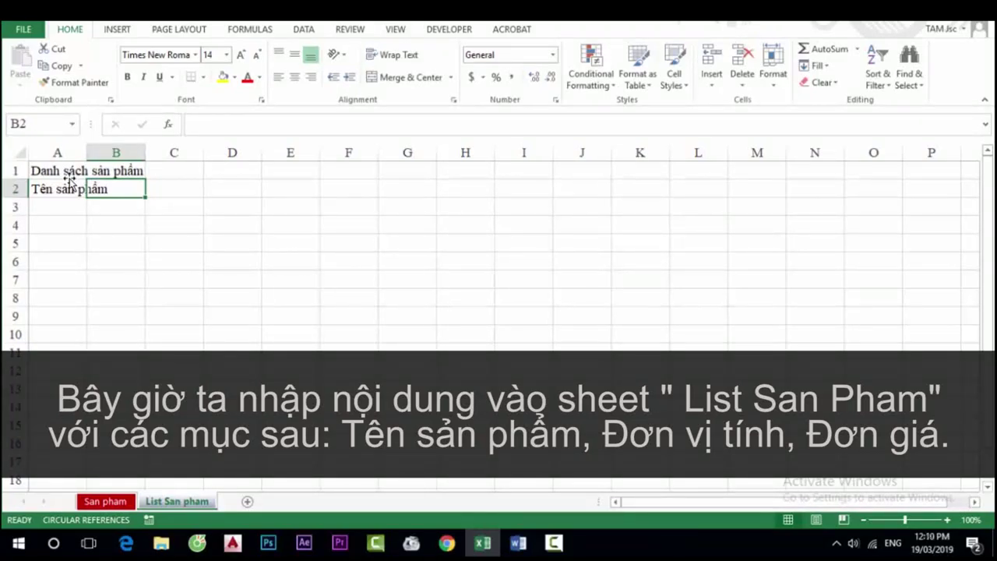
pyautogui.write('Đơ')
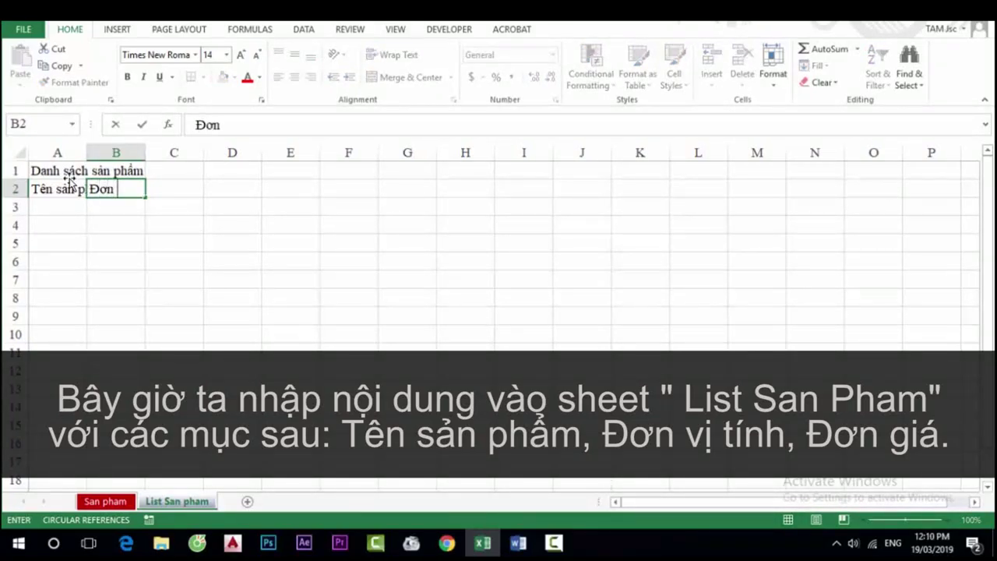
pyautogui.write('nh')
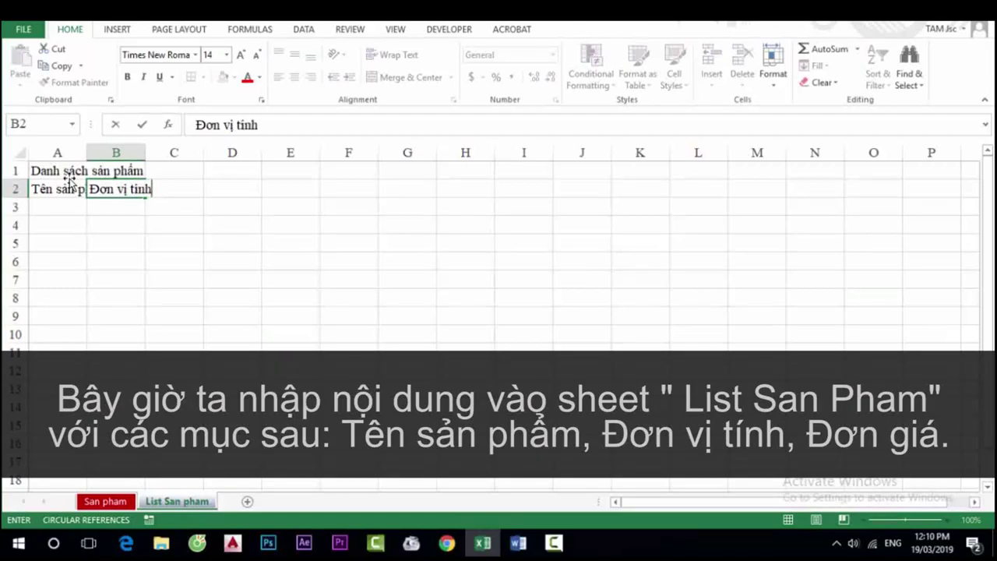
pyautogui.press('Tab')
pyautogui.write('Đơn ')
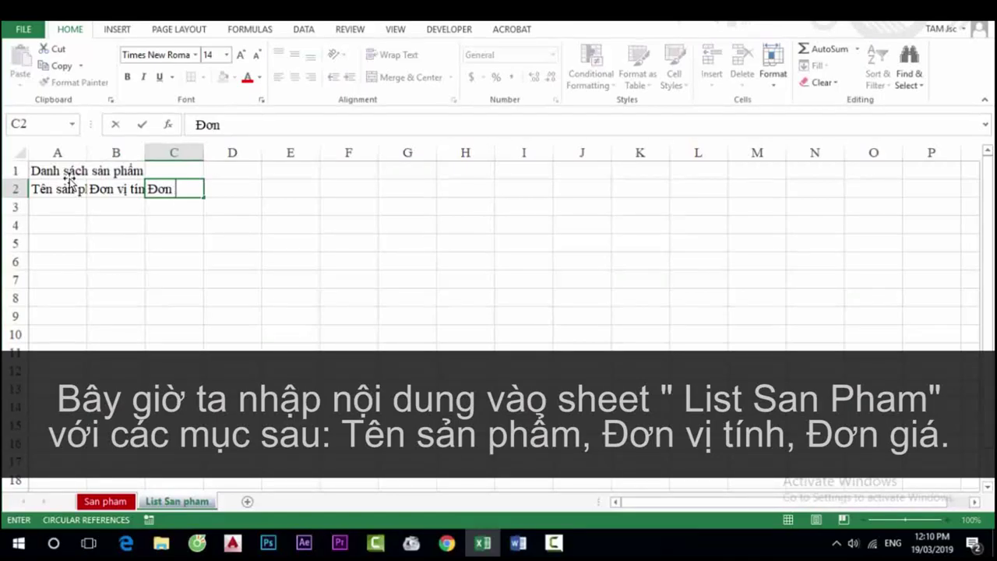
pyautogui.write('giá')
pyautogui.press('Tab')
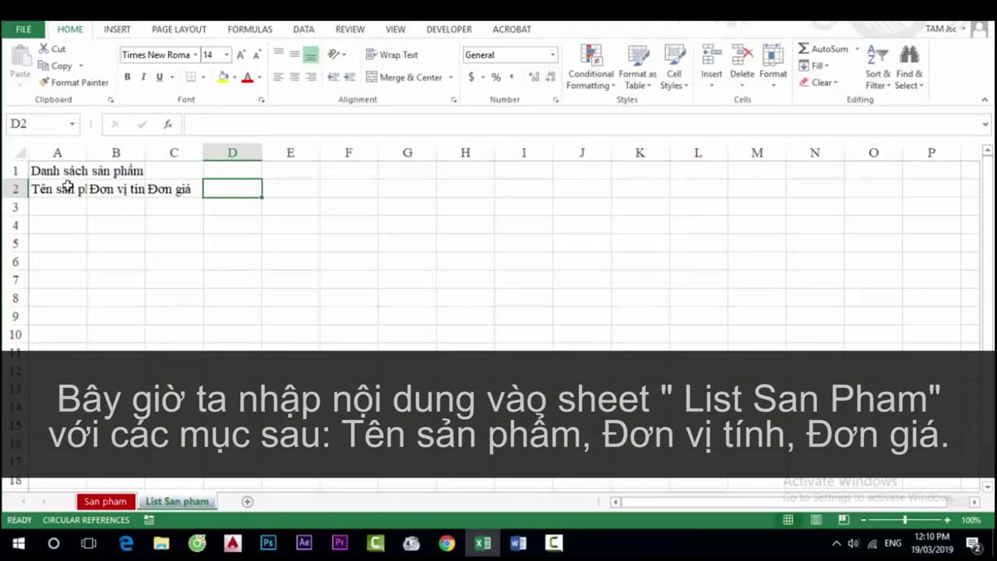
# AutoFit columns A and B, then insert a narrow empty column A before the list.
pyautogui.doubleClick(88, 153)
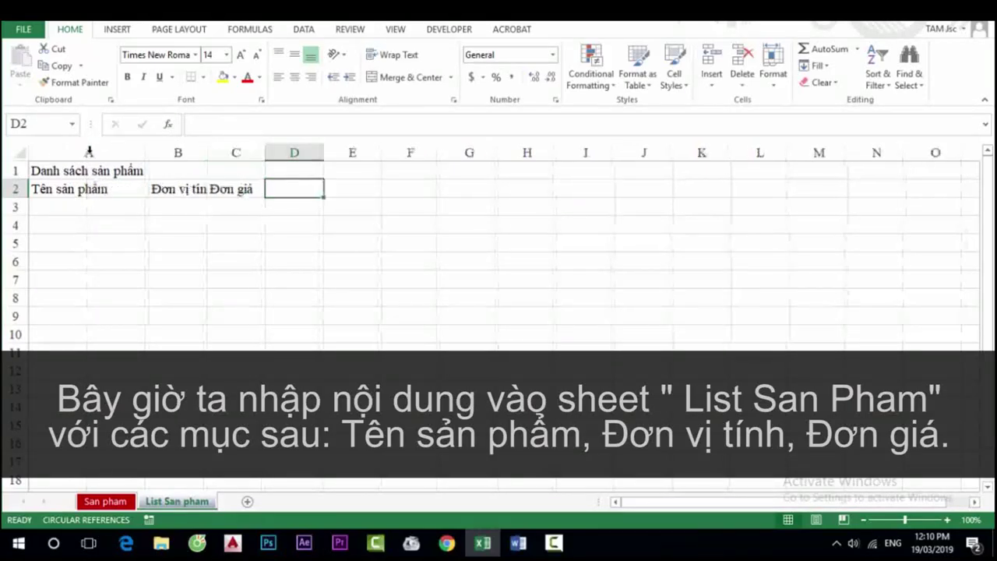
pyautogui.doubleClick(207, 152)
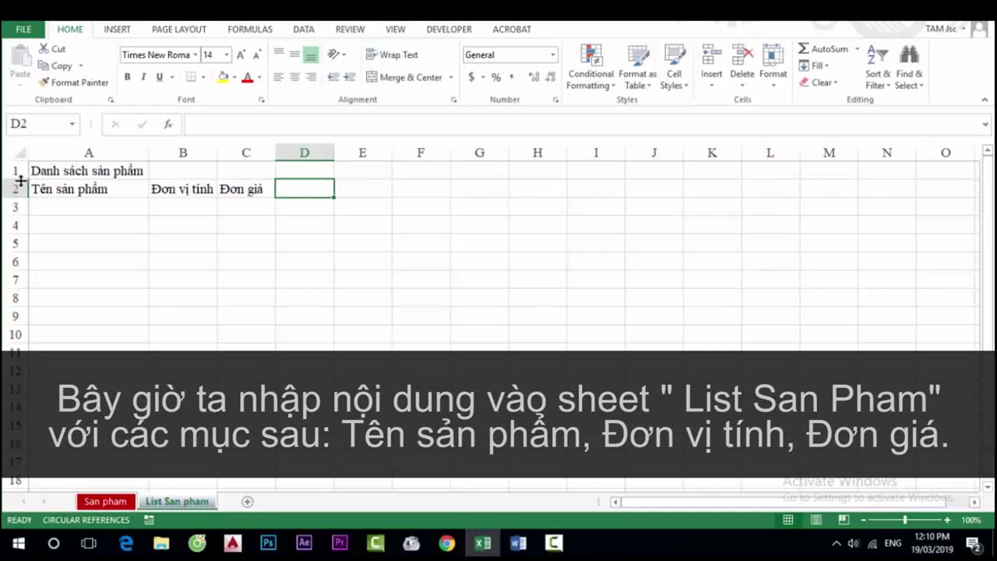
pyautogui.click(35, 153)
pyautogui.rightClick(36, 153)
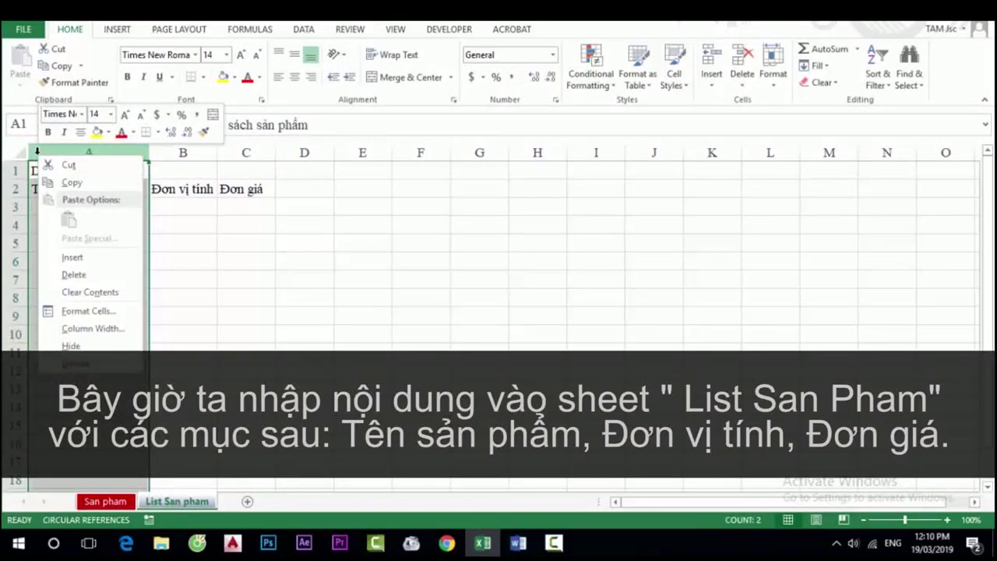
pyautogui.click(76, 258)
pyautogui.click(129, 238)
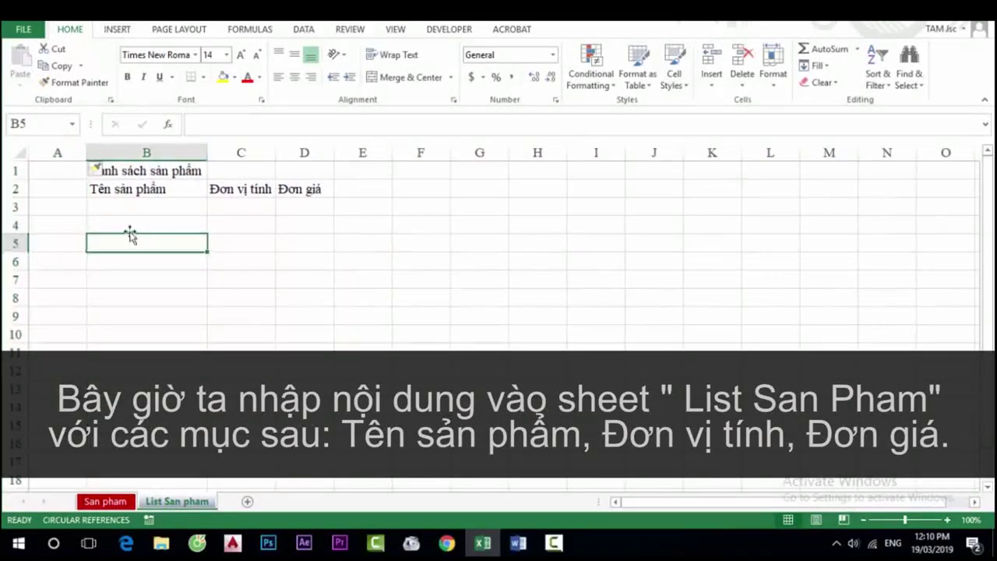
pyautogui.moveTo(87, 152)
pyautogui.mouseDown()
pyautogui.moveTo(61, 152)
pyautogui.moveTo(125, 171)
pyautogui.mouseUp()
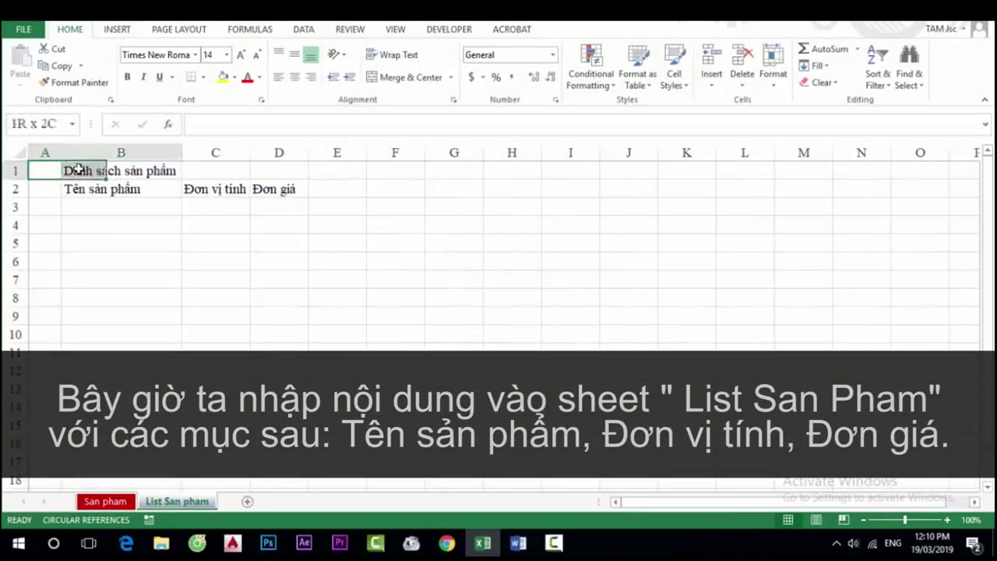
# Enter Cà phê đen, unit ly, price 15000 in row 3.
pyautogui.click(143, 222)
pyautogui.press('Up')
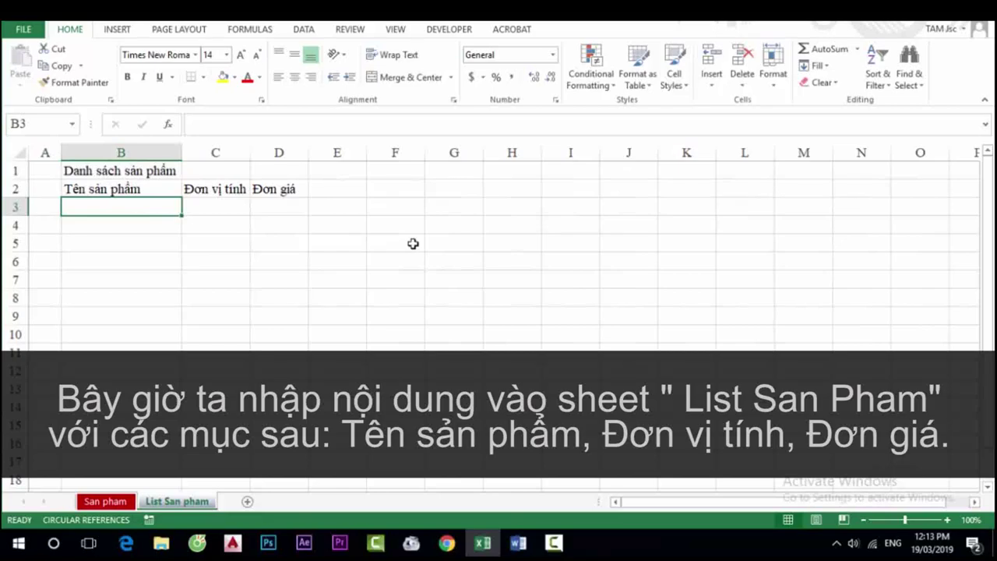
pyautogui.write('Cà phê đen')
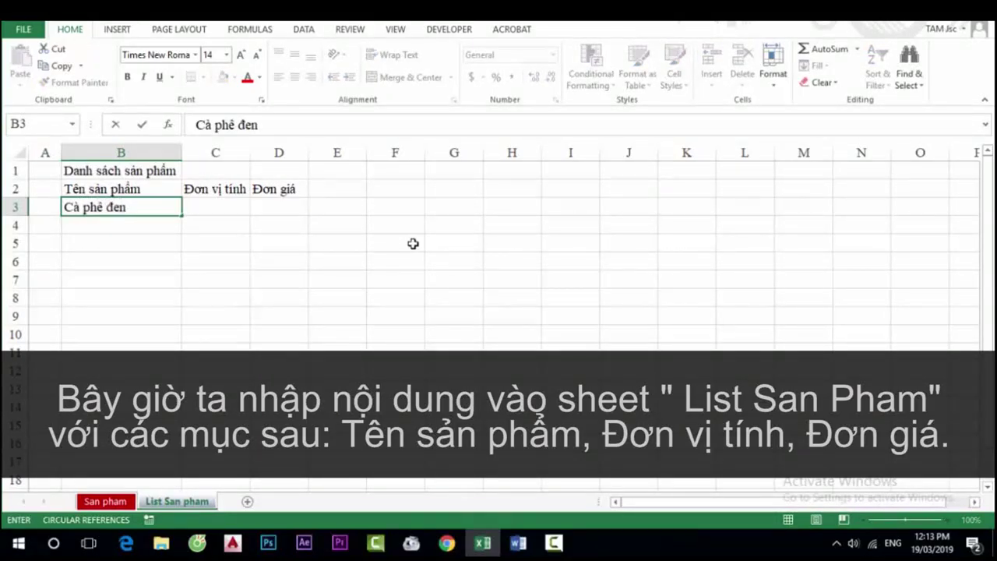
pyautogui.press('Tab')
pyautogui.write('ly')
pyautogui.press('Tab')
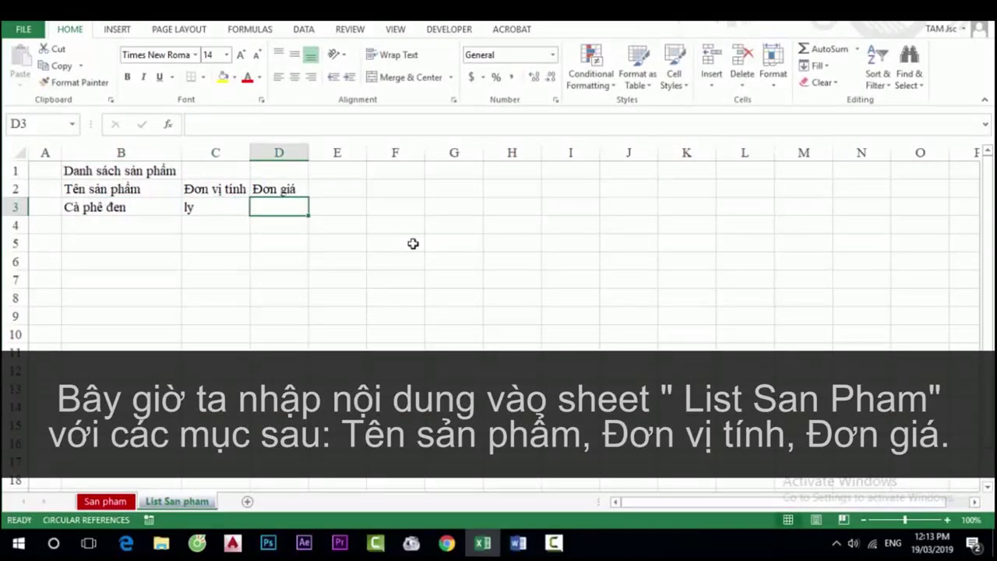
pyautogui.write('15000')
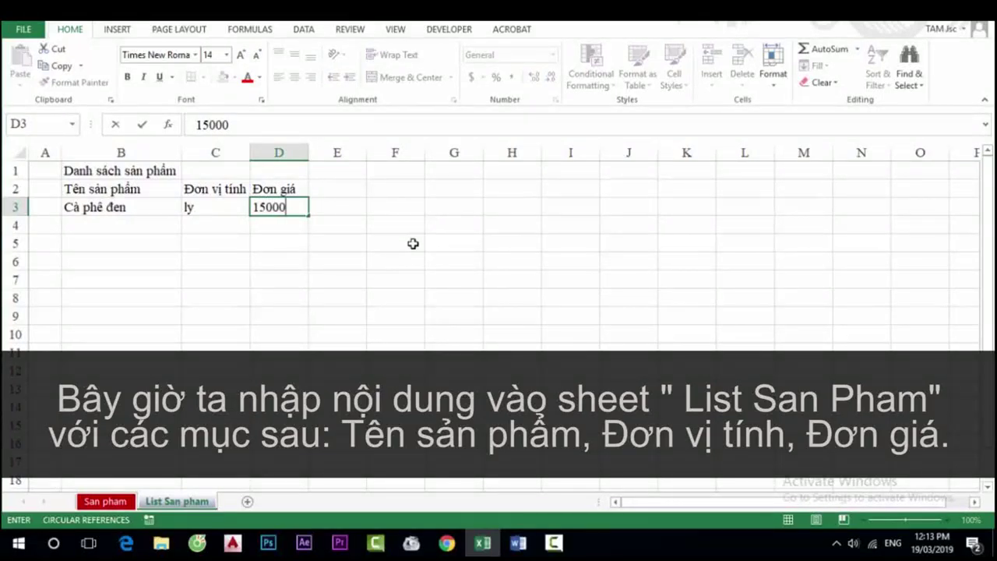
pyautogui.click(132, 226)
# Enter Cà phê sữa in row 4, copying unit ly, with price 18000.
pyautogui.write('Cà')
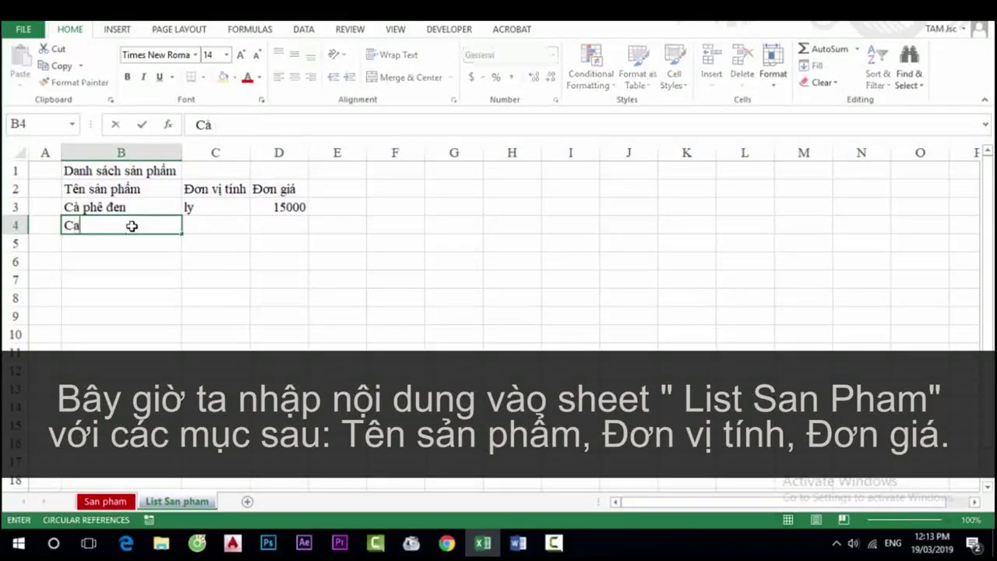
pyautogui.write(' phê đen')
pyautogui.doubleClick(117, 226)
pyautogui.write('sư')
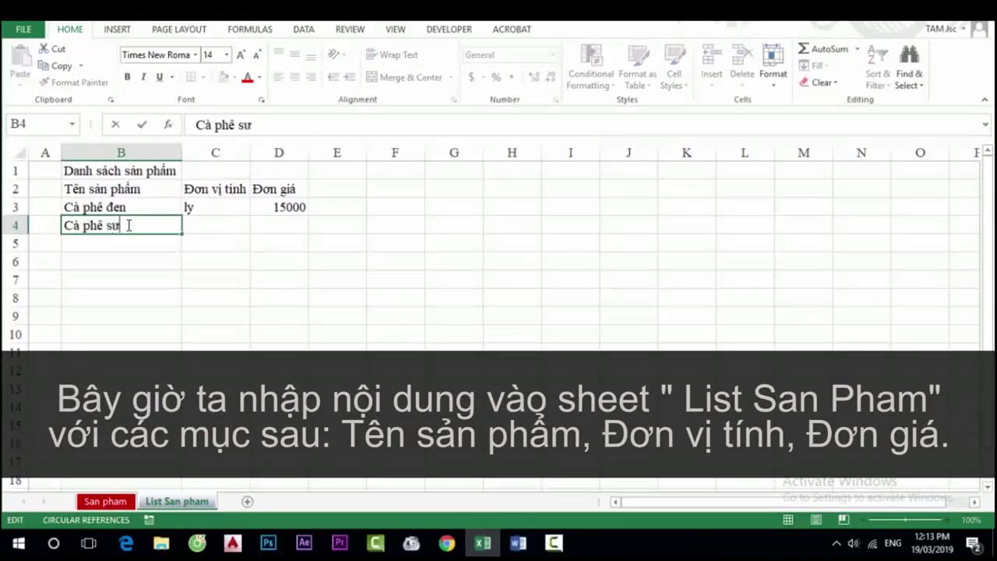
pyautogui.click(190, 222)
pyautogui.click(196, 208)
pyautogui.hotkey('ctrl', 'c')
pyautogui.click(225, 228)
pyautogui.hotkey('ctrl', 'v')
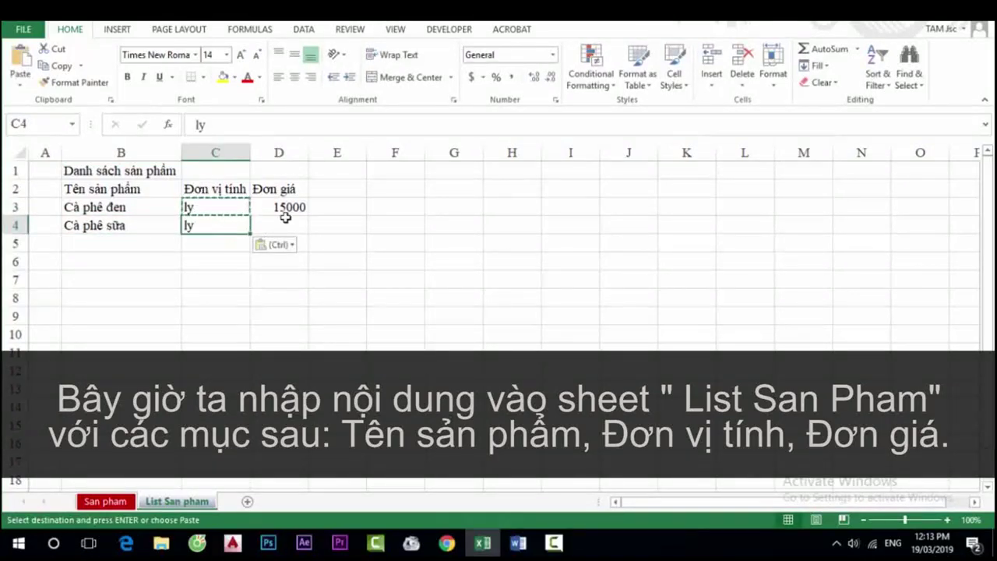
pyautogui.click(288, 221)
pyautogui.write('1')
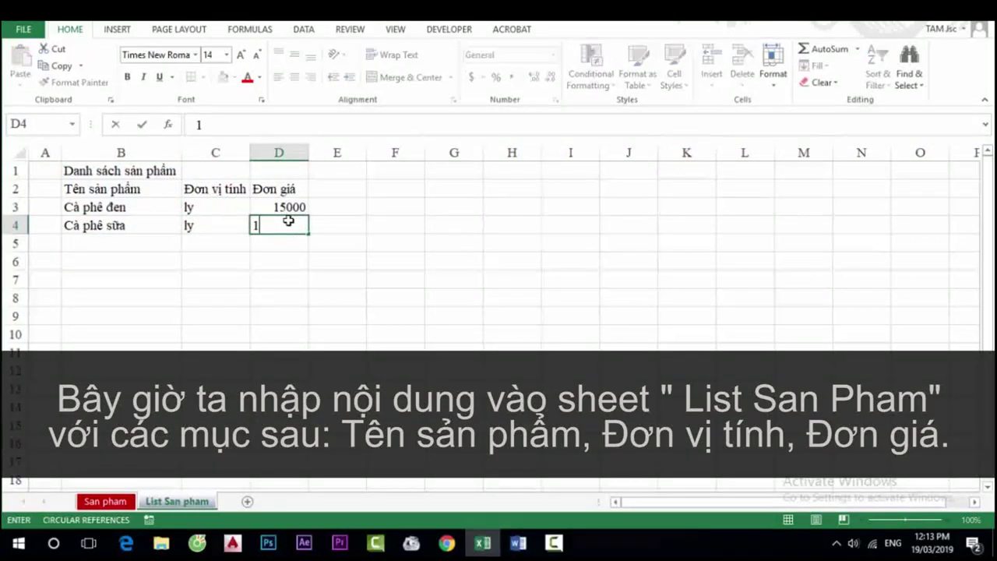
pyautogui.write('8000')
pyautogui.click(135, 242)
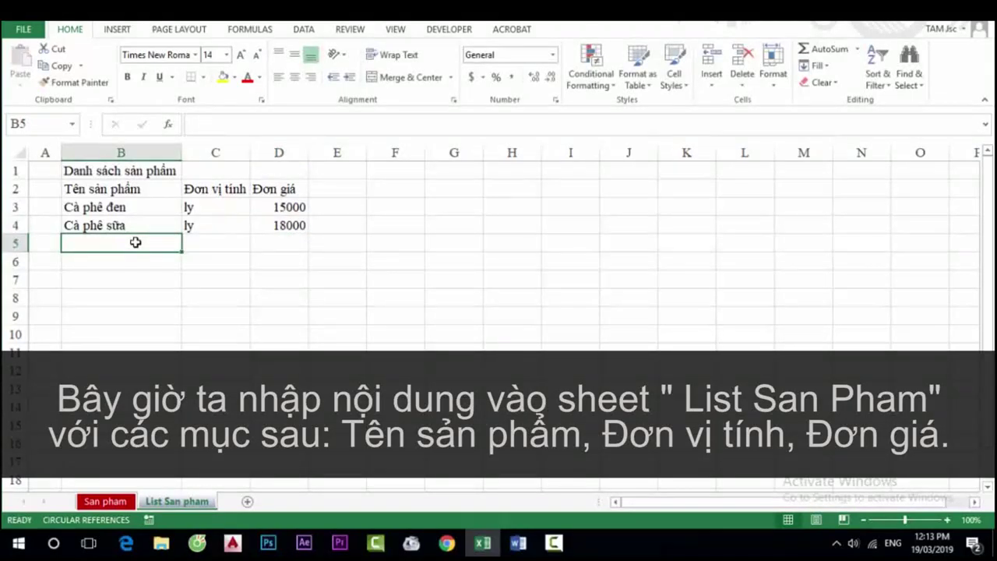
# Enter Cà phê nâu lắc, unit ly, price 20000 in row 5.
pyautogui.write('Cà phê sưa')
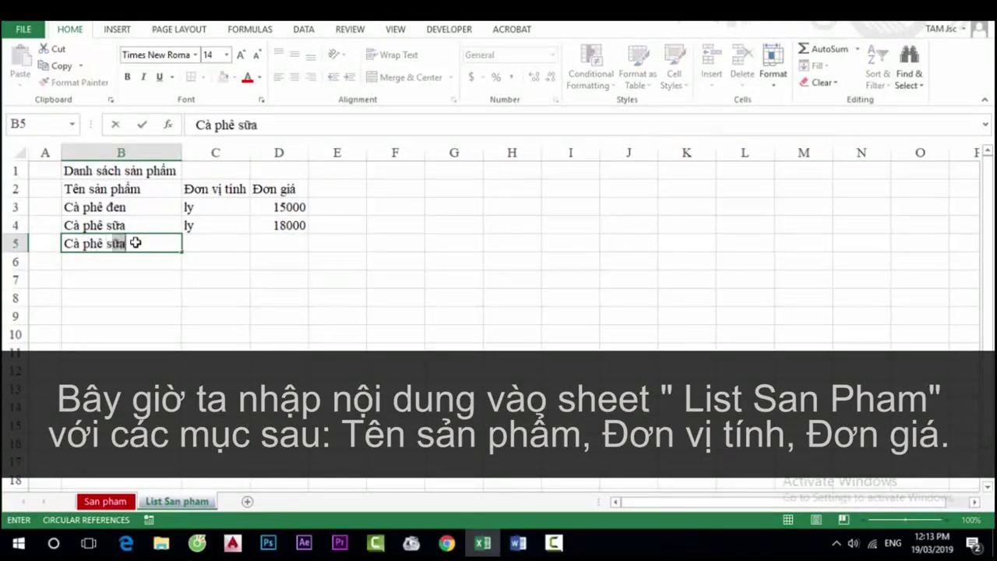
pyautogui.press('BackSpace')
pyautogui.press('BackSpace')
pyautogui.press('BackSpace')
pyautogui.write('nâu')
pyautogui.press('BackSpace')
pyautogui.press('BackSpace')
pyautogui.press('BackSpace')
pyautogui.write('sữa ')
pyautogui.write('đá')
pyautogui.press('BackSpace')
pyautogui.press('BackSpace')
pyautogui.press('BackSpace')
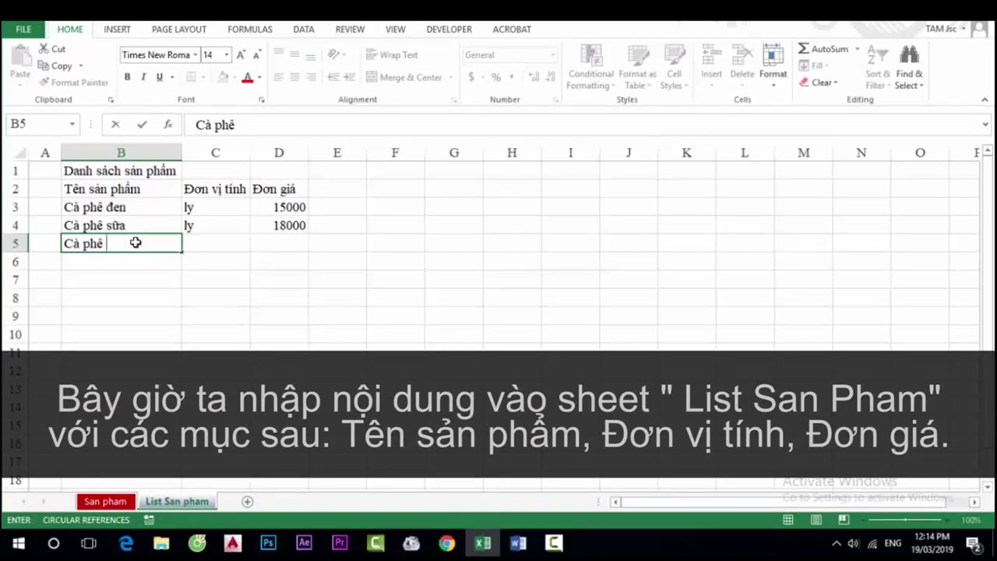
pyautogui.write('nâu lắc')
pyautogui.click(211, 239)
pyautogui.write('ly')
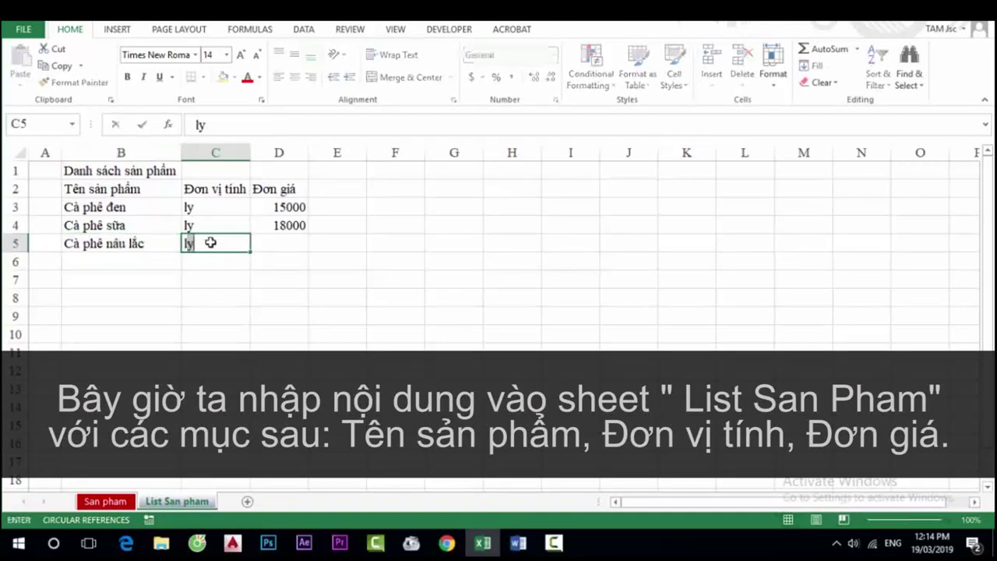
pyautogui.click(301, 242)
pyautogui.write('20000')
pyautogui.press('Return')
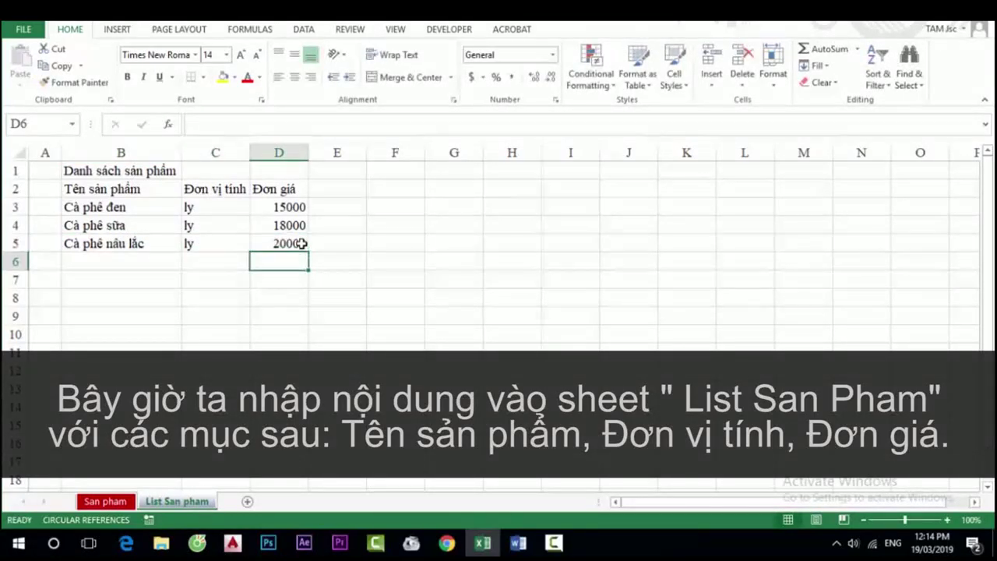
# Add Hoa quả đầm (ly, 30000) and Sinh tố bơ (ly, 35000) in rows 6–7.
pyautogui.click(95, 264)
pyautogui.write('Hoa')
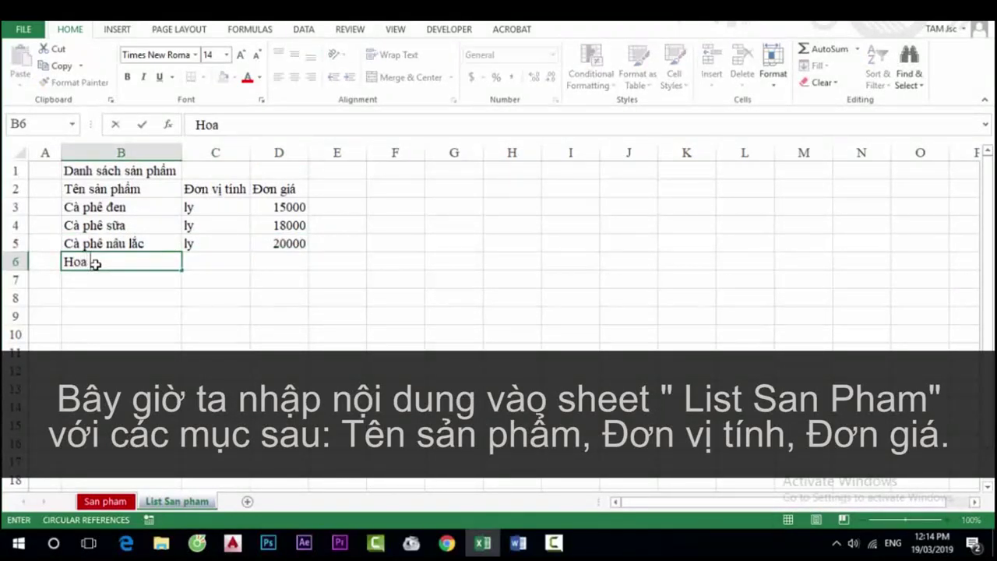
pyautogui.write('quả đầm')
pyautogui.click(211, 263)
pyautogui.write('ly')
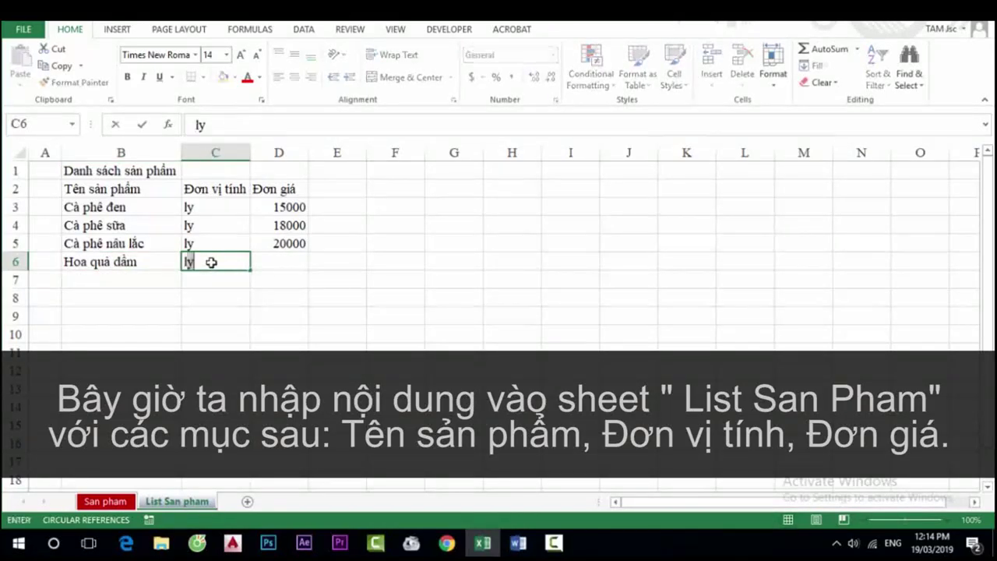
pyautogui.click(275, 259)
pyautogui.write('30')
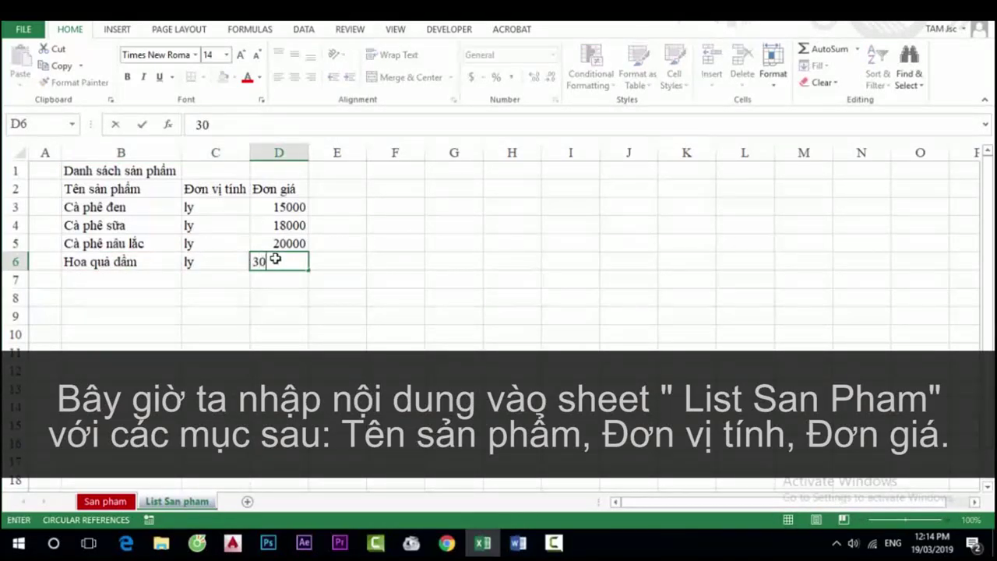
pyautogui.write('000')
pyautogui.click(112, 281)
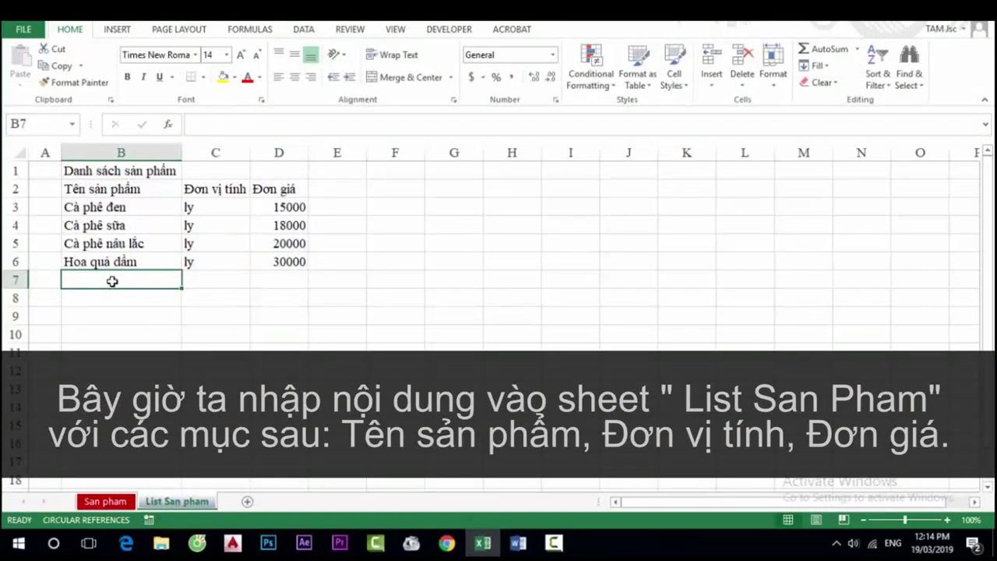
pyautogui.write('Sinh to')
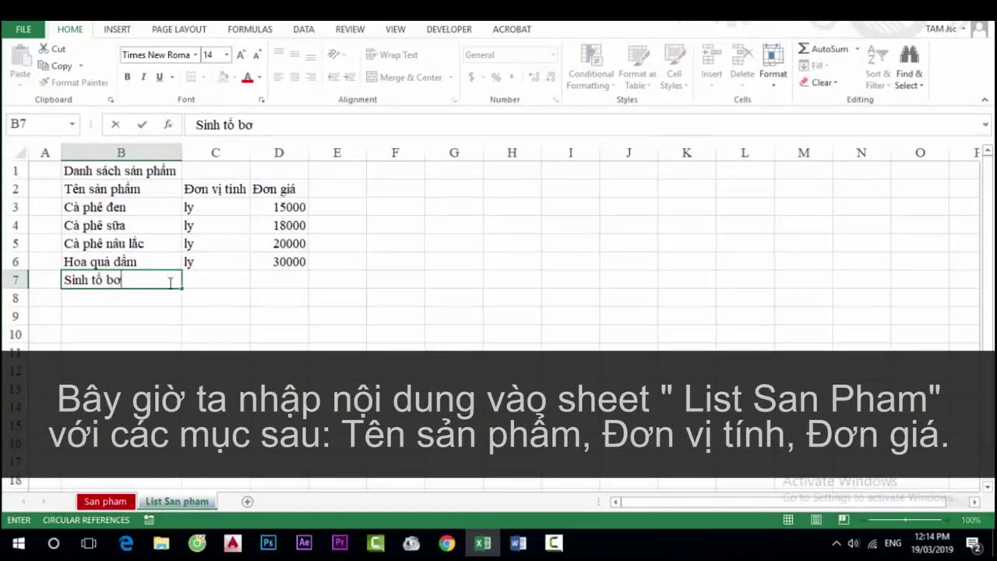
pyautogui.click(191, 279)
pyautogui.write('ly')
pyautogui.click(272, 279)
pyautogui.write('35')
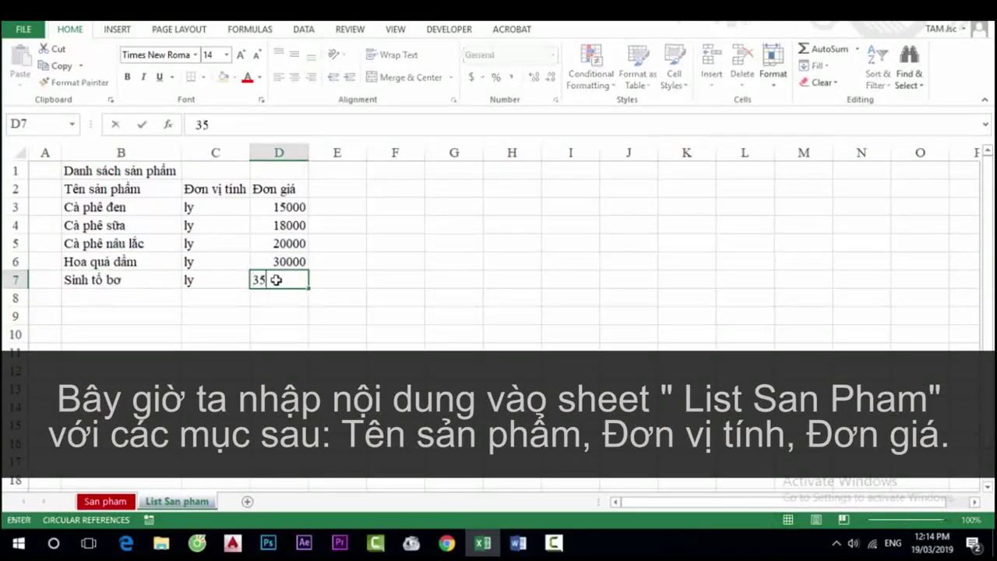
pyautogui.write('000')
# Add Nước cam (ly, 25000) in row 8 and Dừa quả with unit quả in row 9.
pyautogui.click(106, 298)
pyautogui.write('Nư')
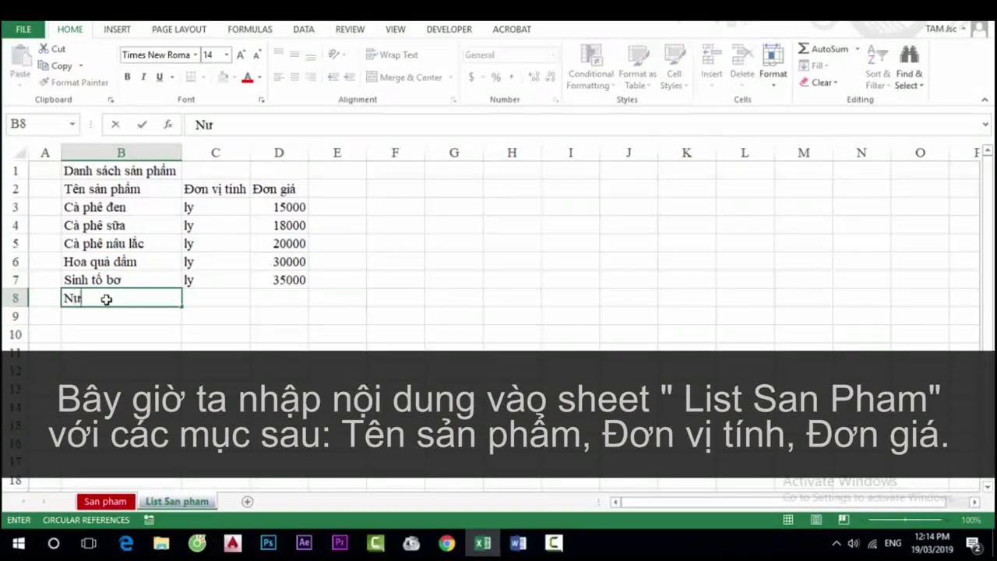
pyautogui.write('ớc cam')
pyautogui.click(207, 296)
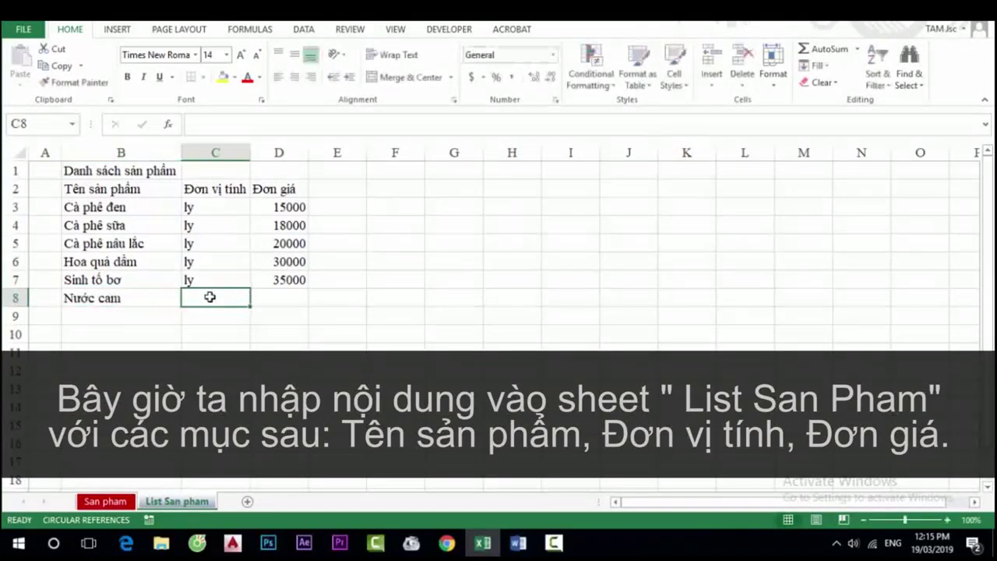
pyautogui.write('ly')
pyautogui.click(268, 294)
pyautogui.write('25000')
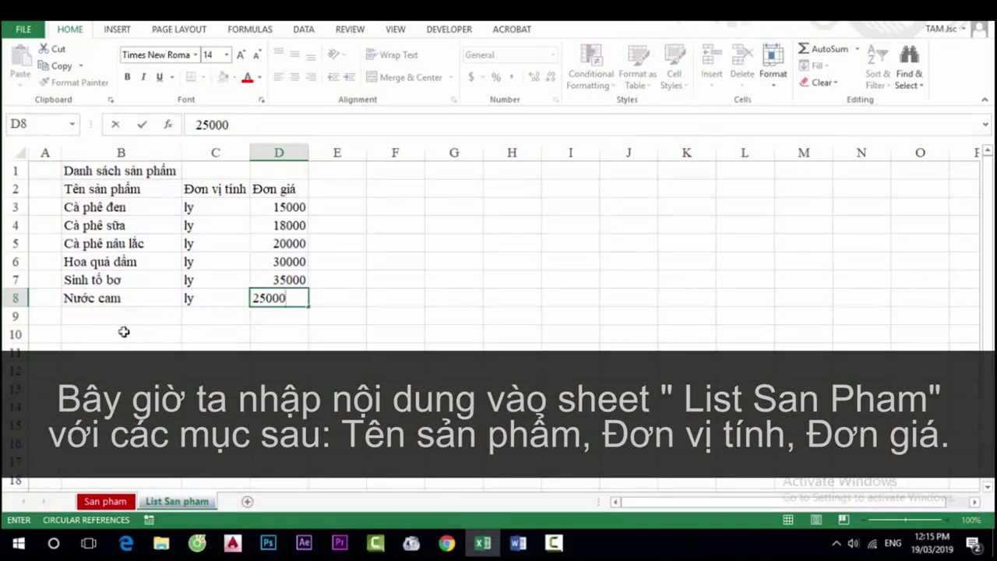
pyautogui.click(115, 313)
pyautogui.write('Dưa')
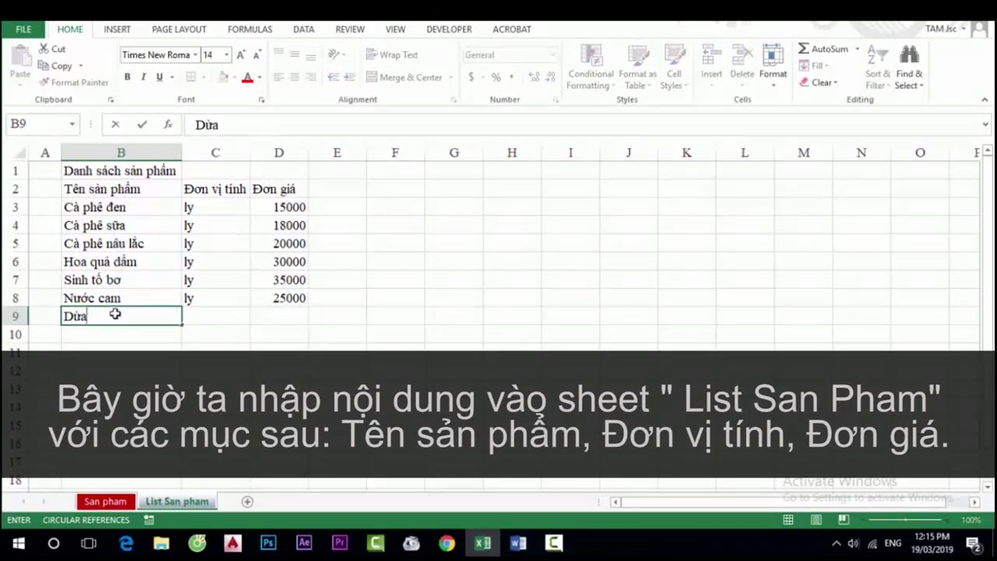
pyautogui.write('uả')
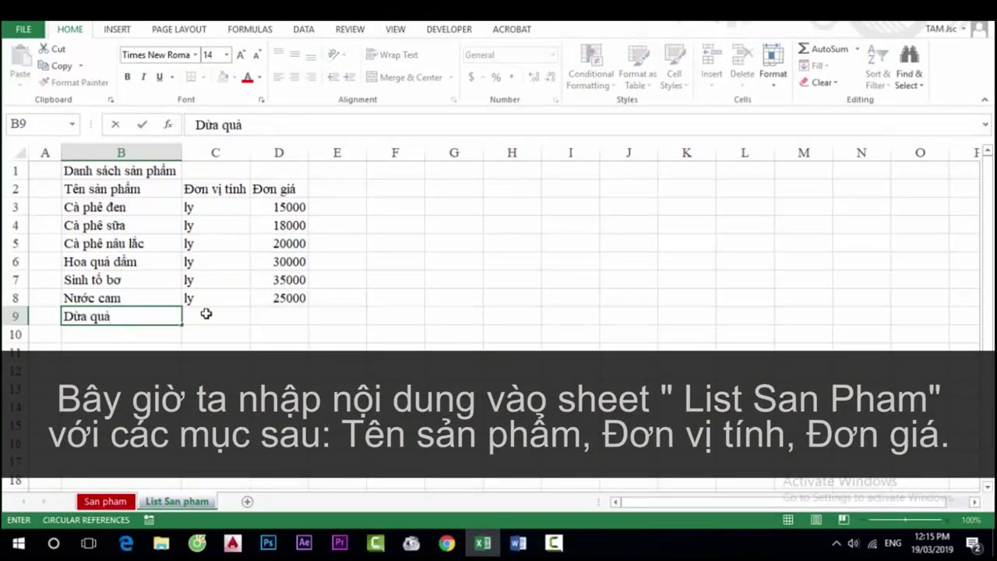
pyautogui.click(206, 313)
pyautogui.write('quả')
pyautogui.click(277, 315)
# Give Dừa quả price 25000 and add Hoa quả, unit Dĩa, price 30000 in row 10.
pyautogui.write('25000')
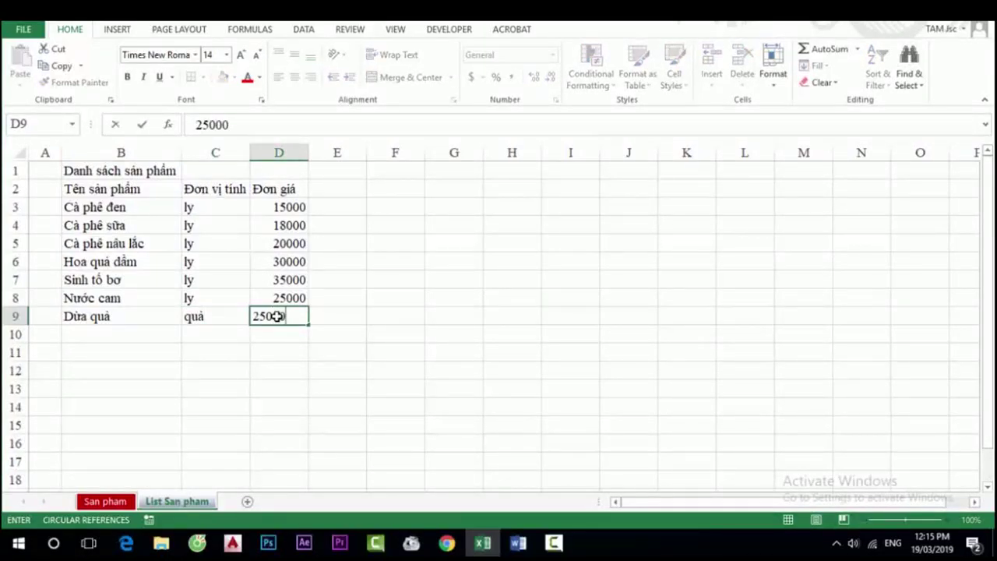
pyautogui.click(101, 335)
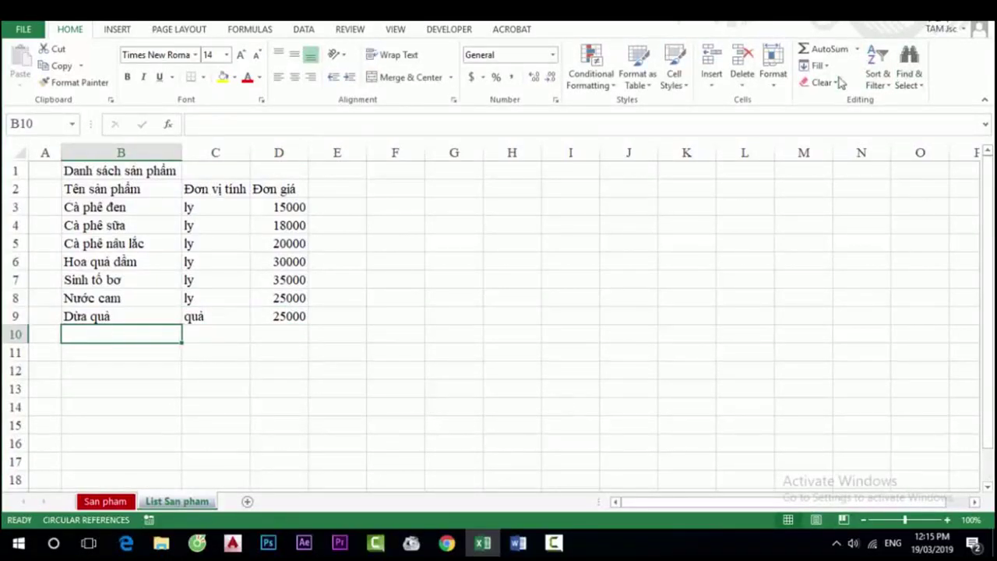
pyautogui.write('Hoa')
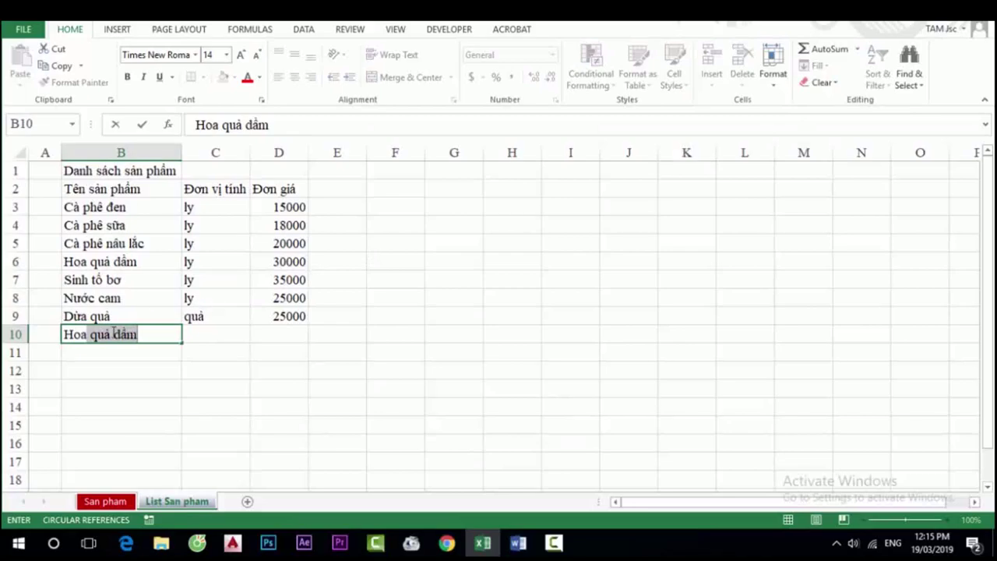
pyautogui.moveTo(113, 334); pyautogui.dragTo(164, 334)
pyautogui.press('BackSpace')
pyautogui.click(219, 336)
pyautogui.write('Dĩa')
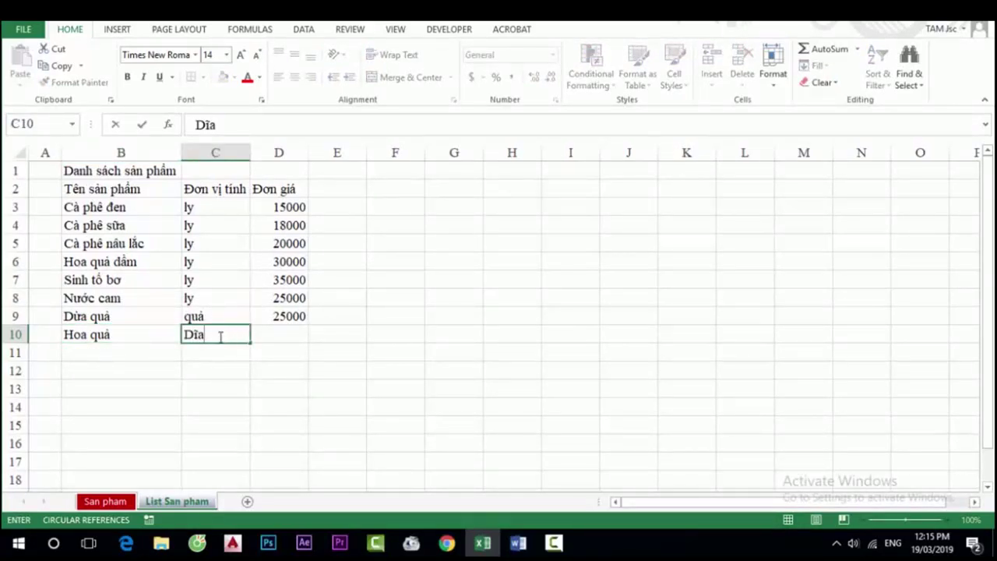
pyautogui.click(265, 334)
pyautogui.write('30000')
# Add Sữa chua đánh đá (ly, 250000) and Sữa chua hộp (hộp, 10000) in rows 11–12.
pyautogui.click(83, 351)
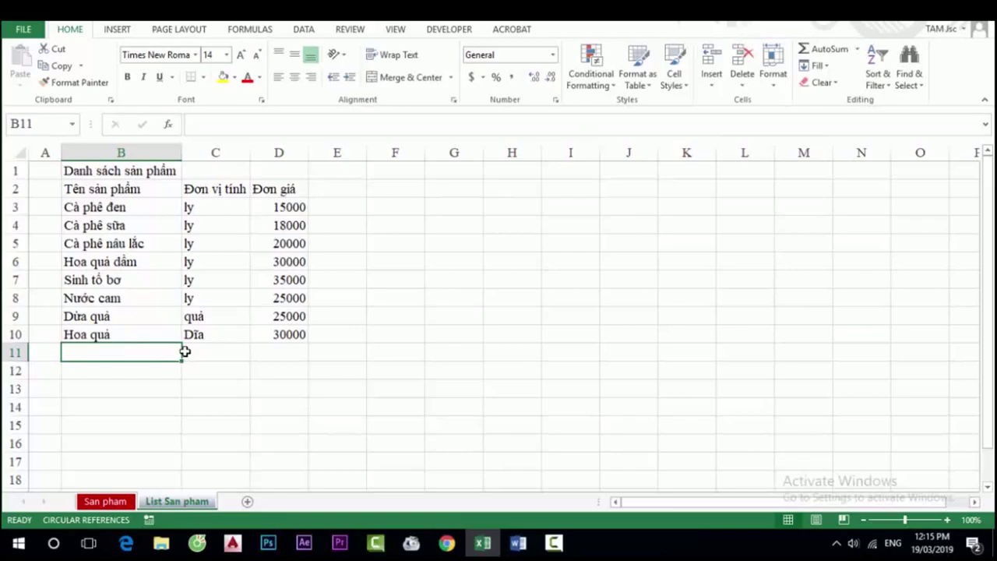
pyautogui.write('Sữa chua')
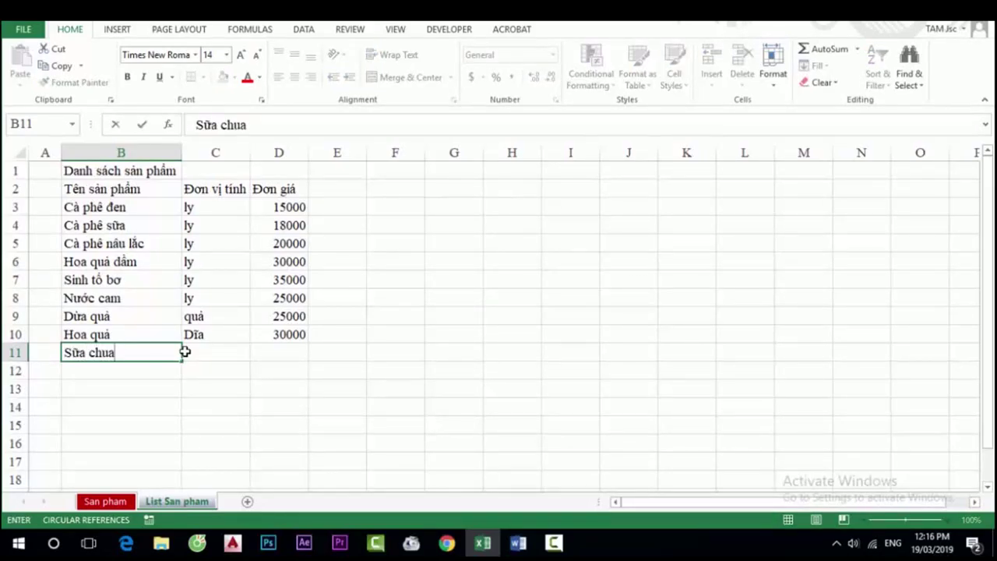
pyautogui.write(' đánh đ')
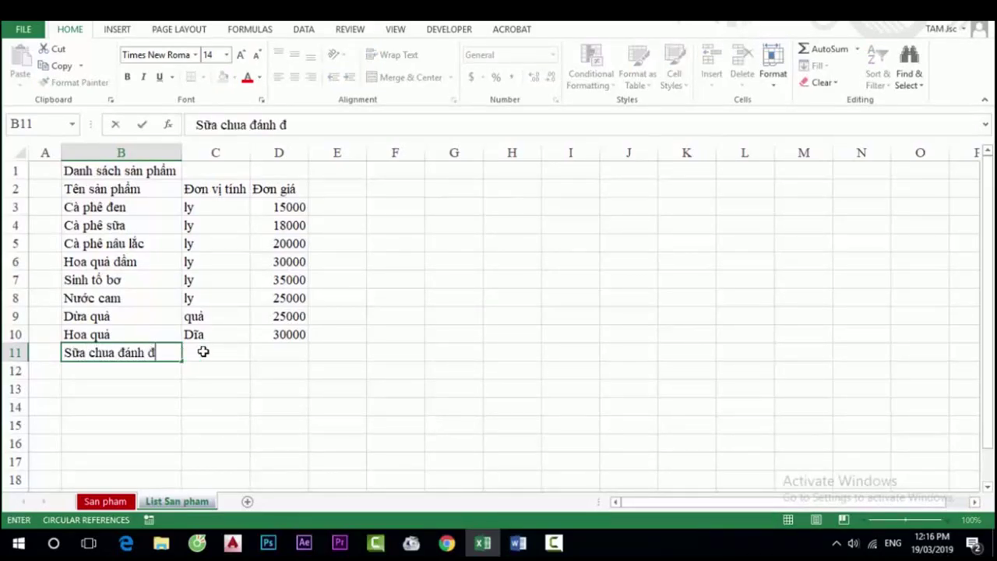
pyautogui.write('á')
pyautogui.click(203, 351)
pyautogui.write('ly')
pyautogui.click(269, 352)
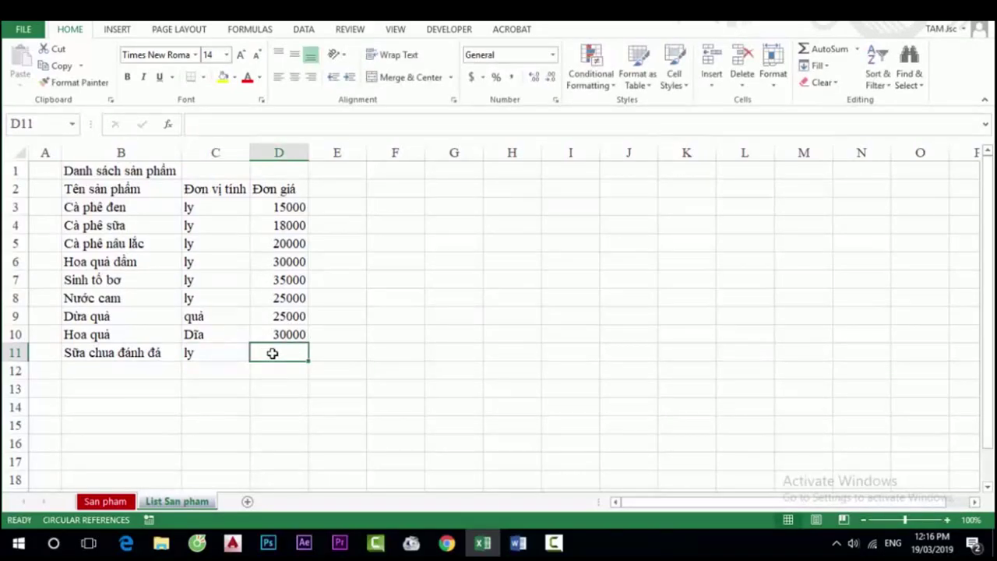
pyautogui.write('250000')
pyautogui.click(122, 365)
pyautogui.write('Sữa ')
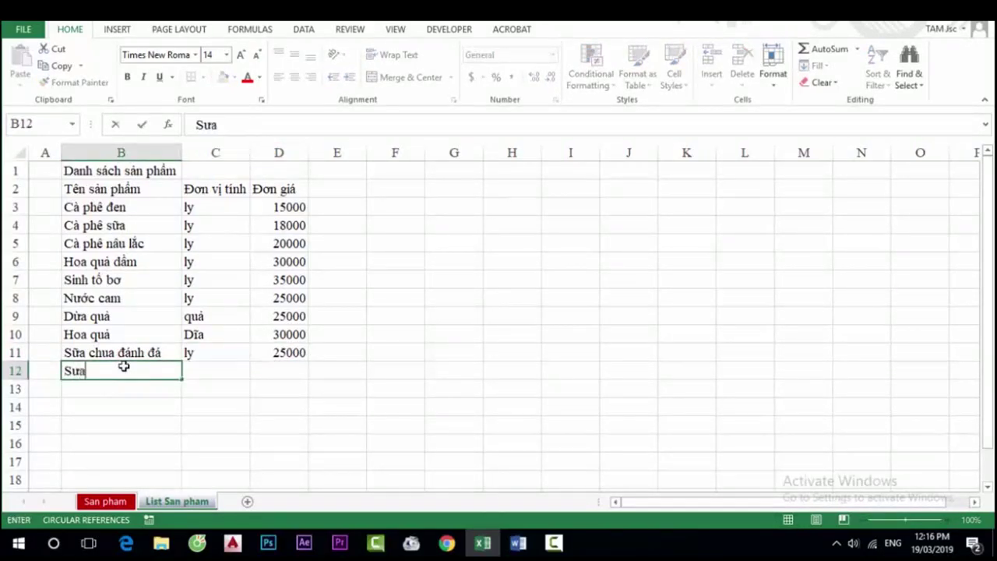
pyautogui.write('chua ')
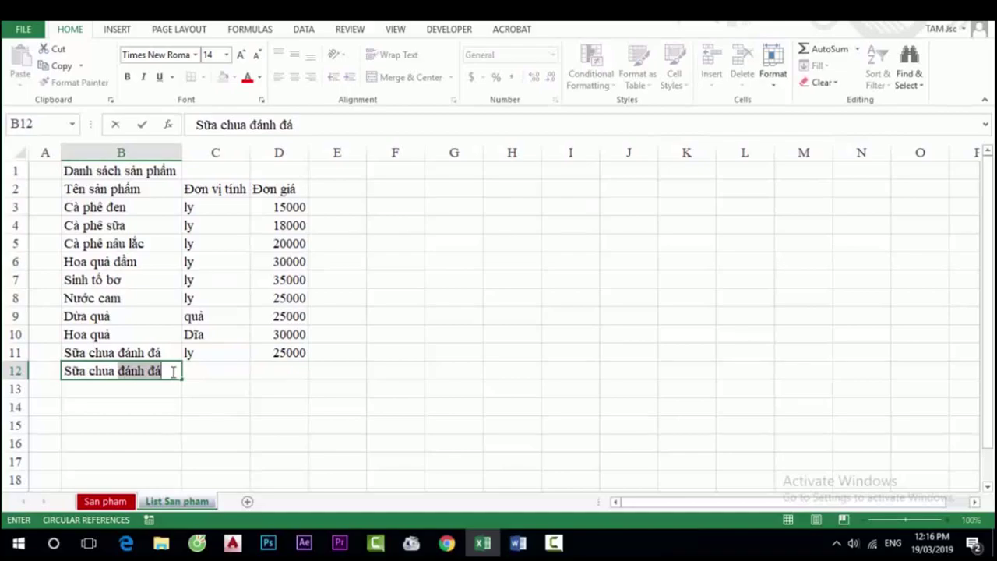
pyautogui.write('hộp')
pyautogui.click(205, 370)
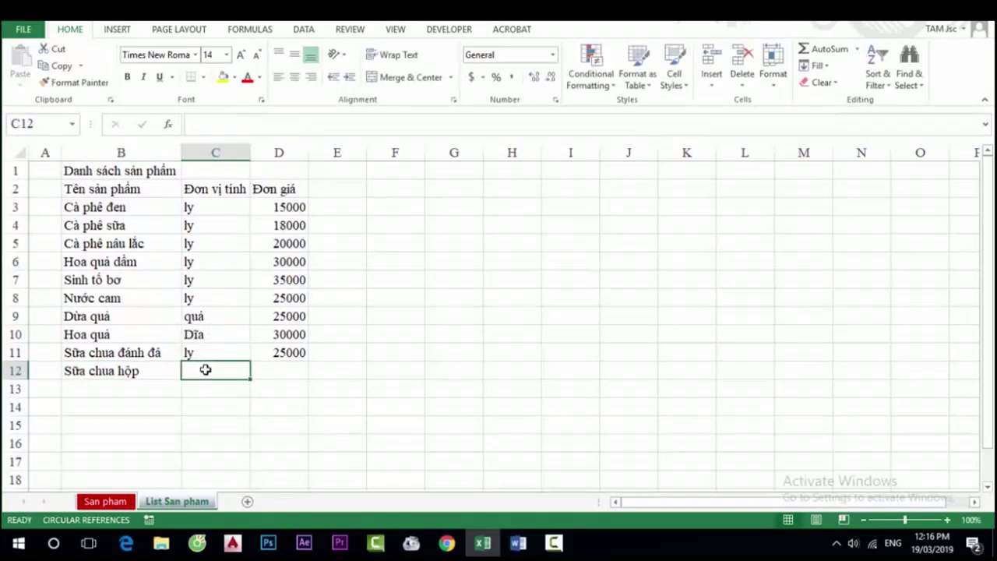
pyautogui.write('hộp')
pyautogui.click(275, 376)
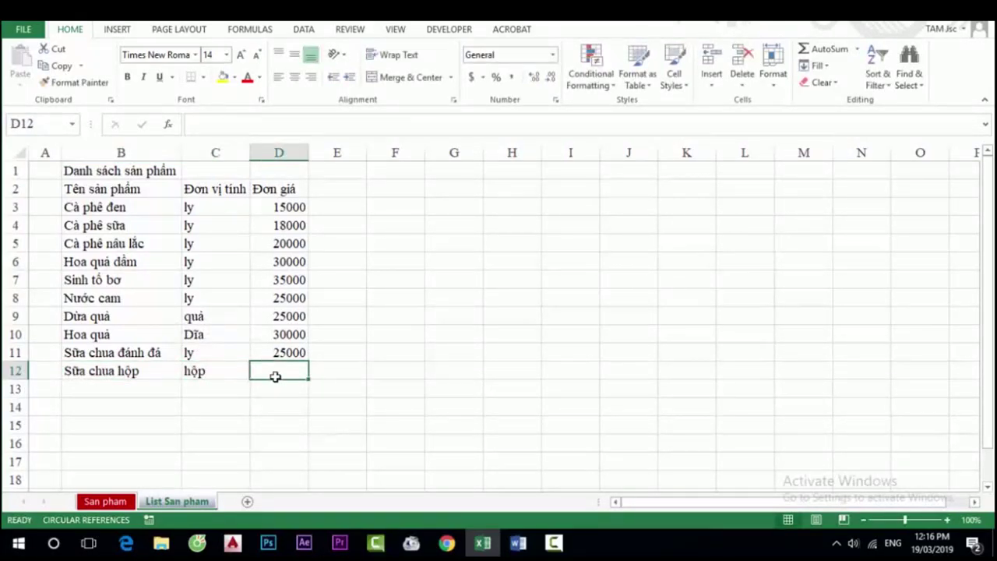
pyautogui.write('10000')
# Add Coca with unit lon and price 10000 in row 13.
pyautogui.click(122, 388)
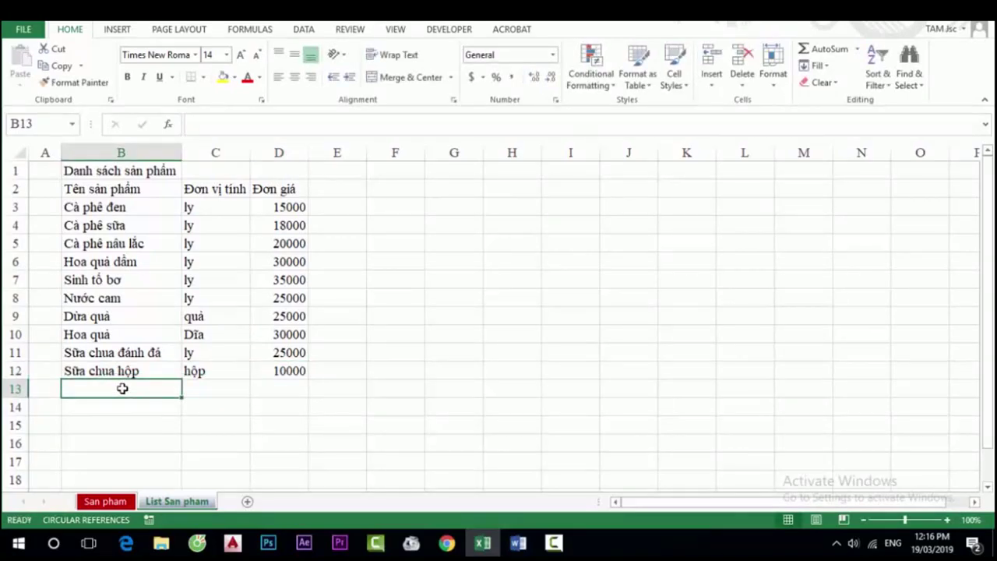
pyautogui.write('Coca')
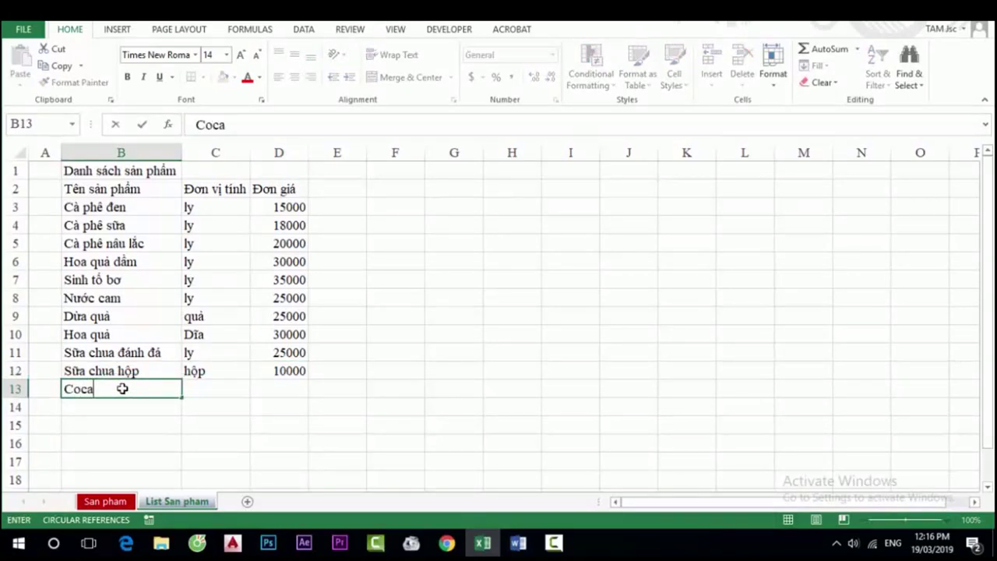
pyautogui.click(196, 387)
pyautogui.write('Lon')
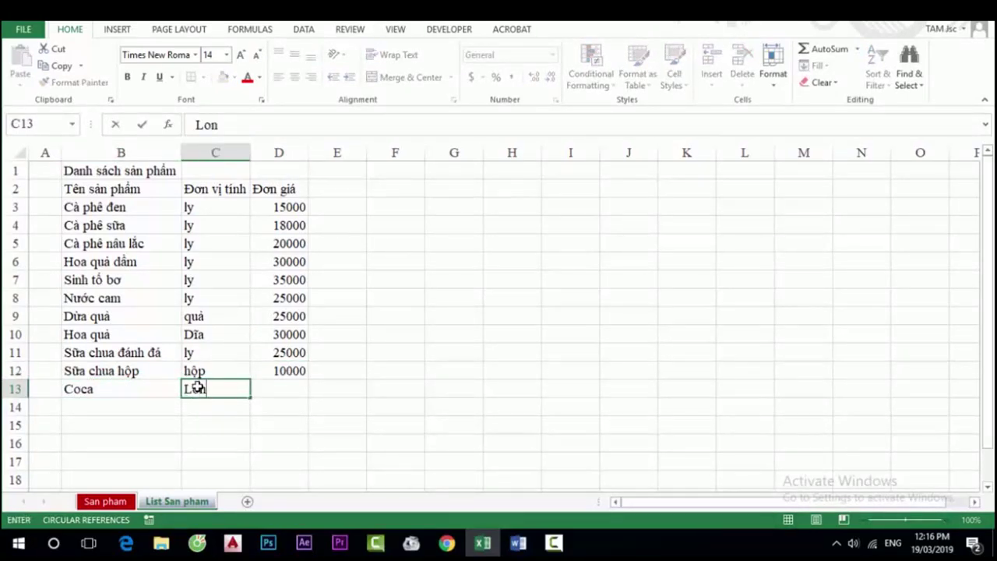
pyautogui.press('BackSpace')
pyautogui.press('BackSpace')
pyautogui.press('BackSpace')
pyautogui.write('lon')
pyautogui.click(286, 387)
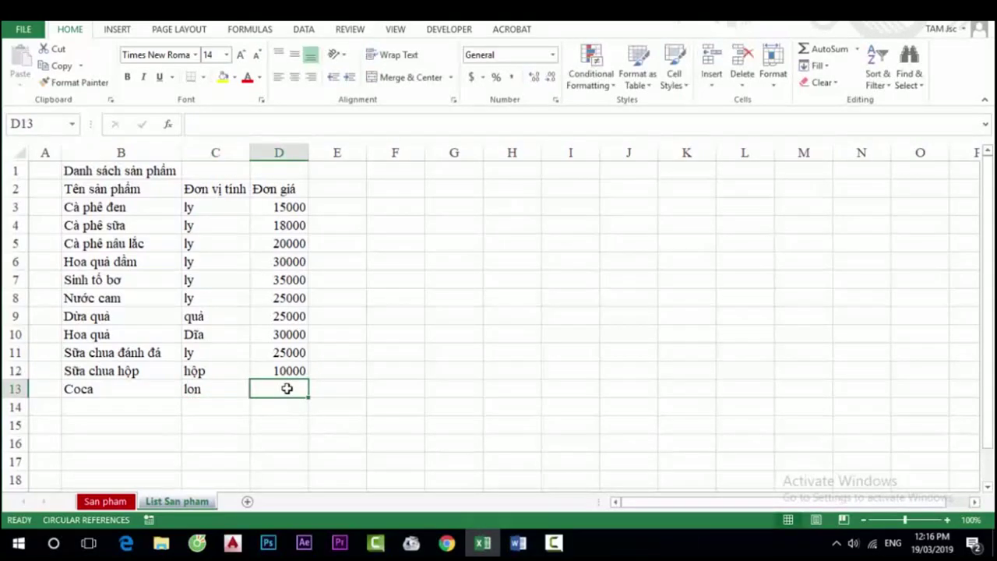
pyautogui.write('10000')
# Add Kem cây with unit cái and price 15000 in row 14.
pyautogui.click(81, 407)
pyautogui.write('K')
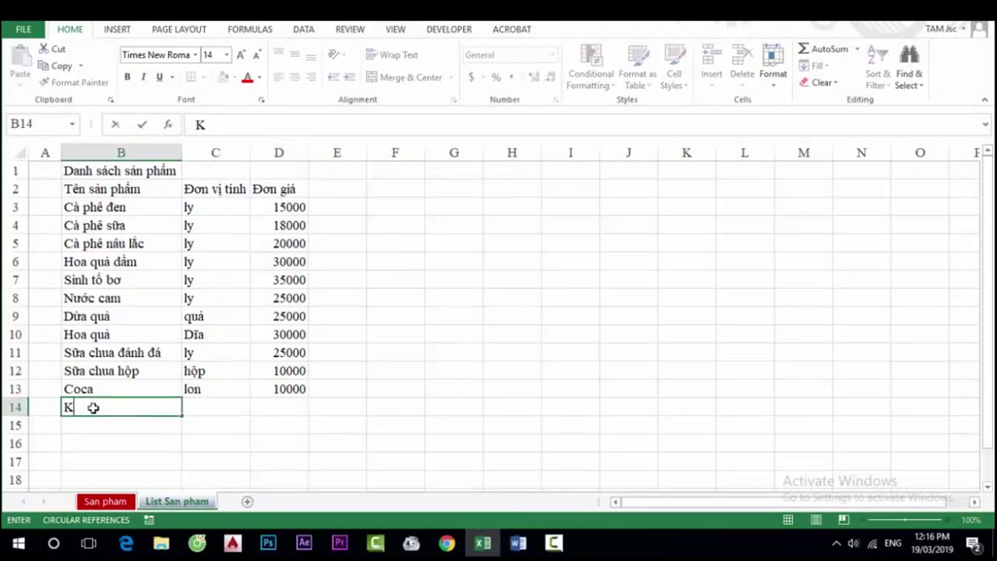
pyautogui.write('em cây')
pyautogui.click(205, 407)
pyautogui.write('cái')
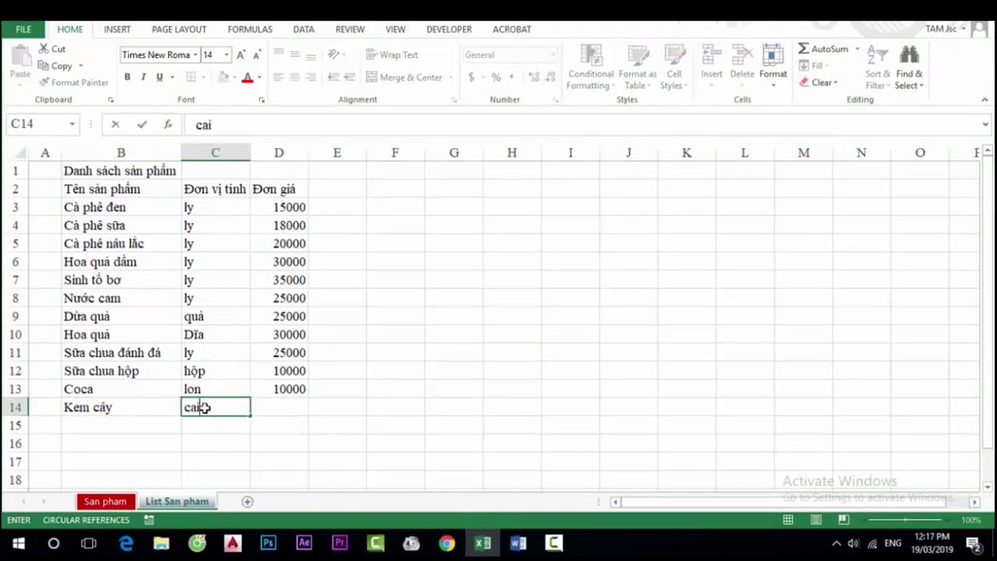
pyautogui.click(294, 403)
pyautogui.write('15000')
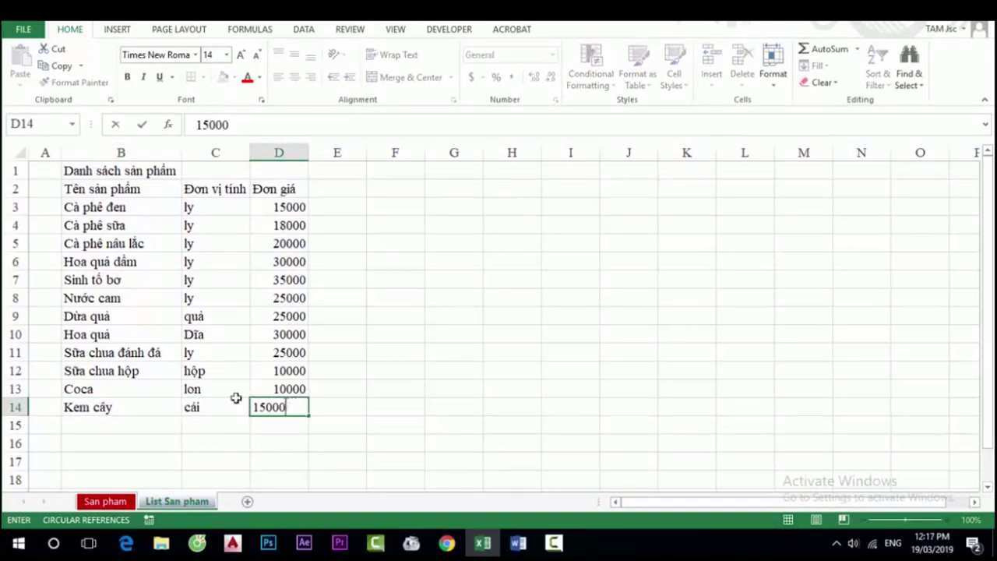
pyautogui.click(121, 425)
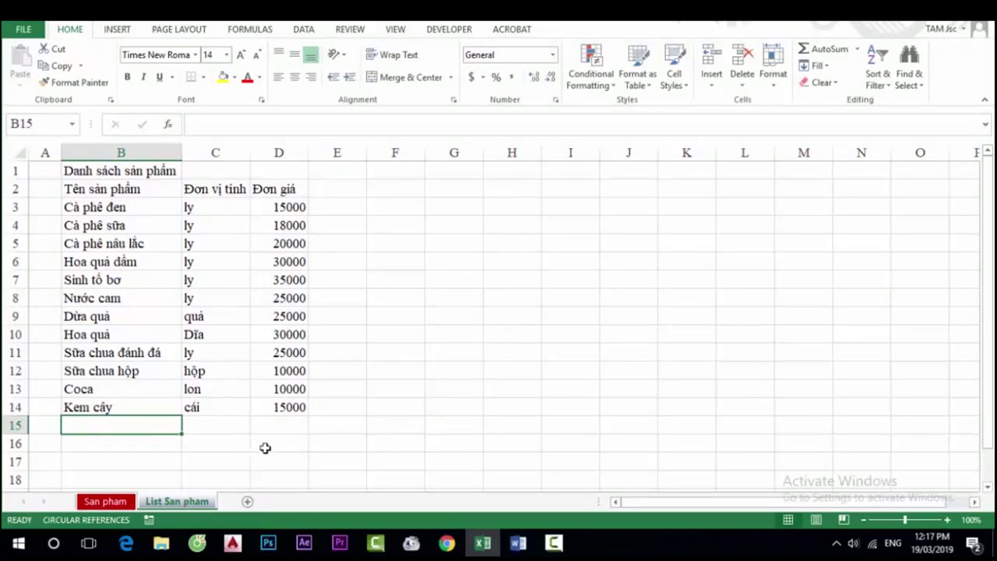
# Change C3's unit to 'Ly' and copy it down into C4:C8.
pyautogui.click(204, 207)
pyautogui.write('Ly')
pyautogui.click(211, 220)
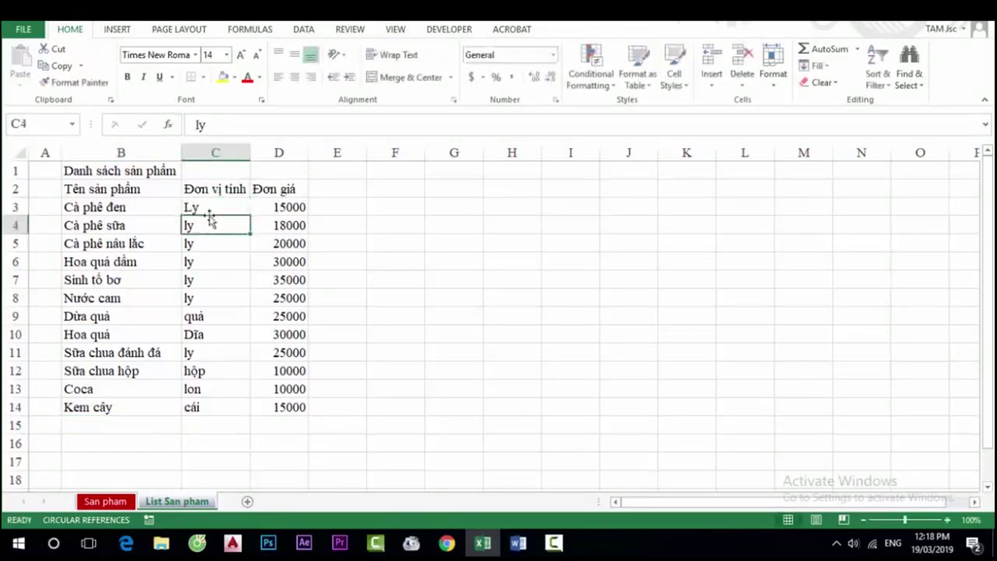
pyautogui.click(209, 206)
pyautogui.hotkey('ctrl', 'c')
pyautogui.moveTo(210, 225); pyautogui.dragTo(212, 297)
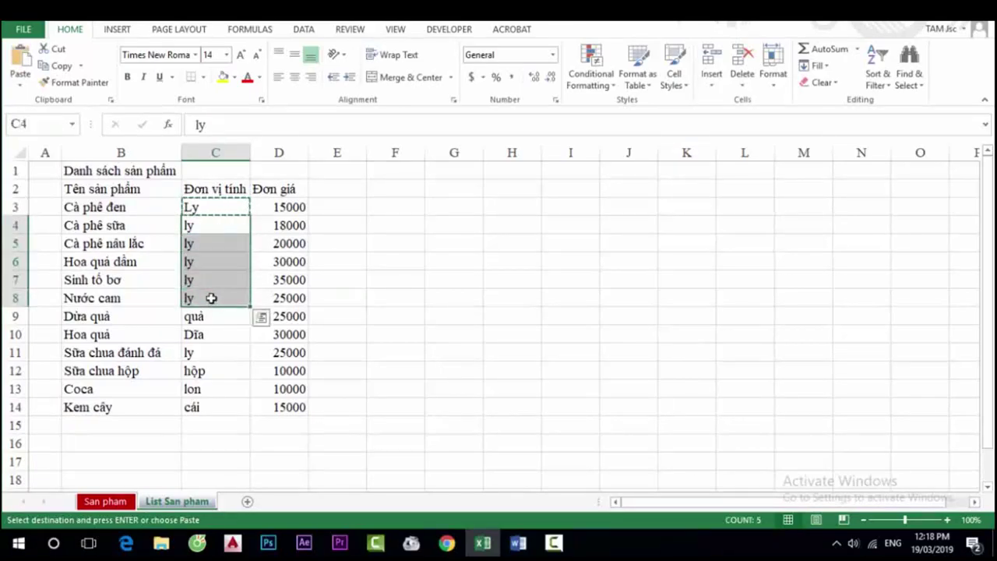
pyautogui.hotkey('ctrl', 'v')
# Capitalise the units in C9 and C11–C14 to Quả, Ly, Hộp, Lon and Cái.
pyautogui.doubleClick(187, 315)
pyautogui.press('Delete')
pyautogui.write('Q')
pyautogui.doubleClick(187, 352)
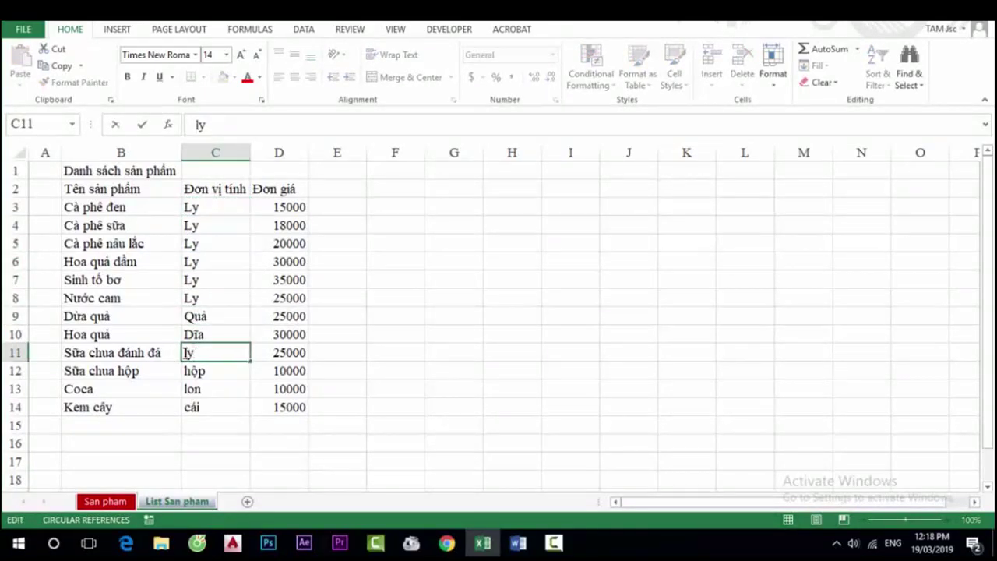
pyautogui.press('Delete')
pyautogui.write('L')
pyautogui.press('Return')
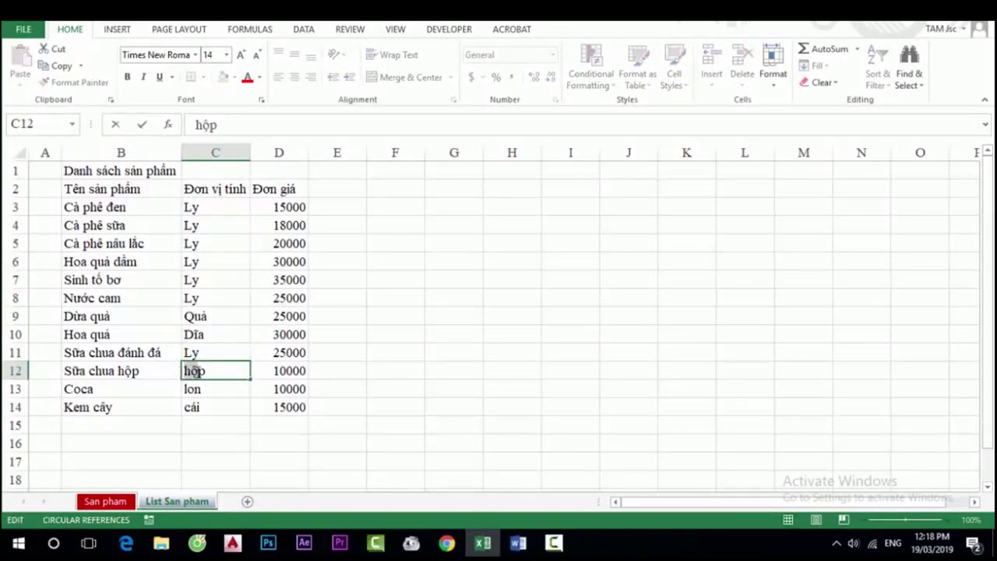
pyautogui.doubleClick(188, 371)
pyautogui.press('Delete')
pyautogui.write('H')
pyautogui.press('Return')
pyautogui.doubleClick(187, 389)
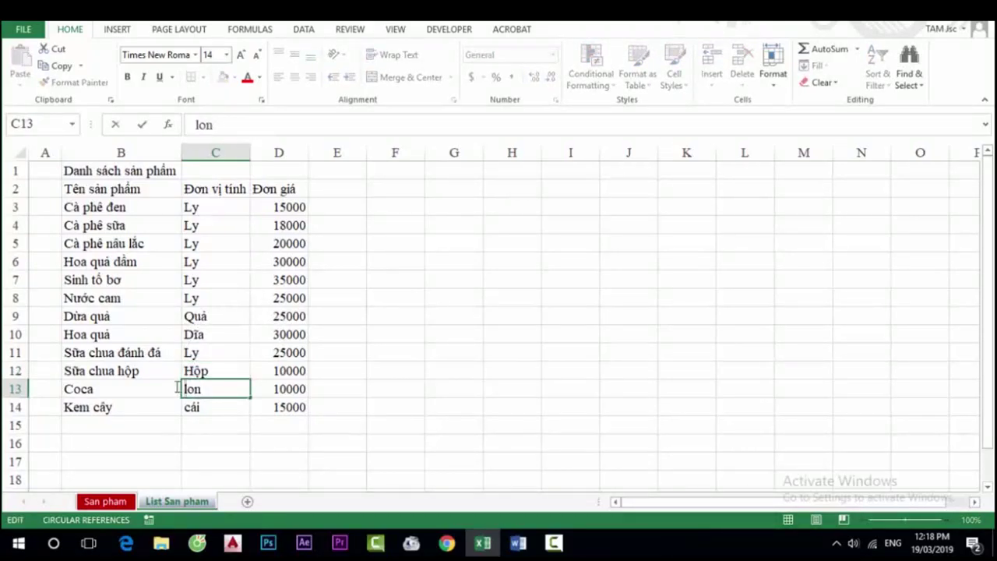
pyautogui.press('Delete')
pyautogui.write('L')
pyautogui.press('Return')
pyautogui.doubleClick(188, 406)
pyautogui.press('Delete')
pyautogui.write('C')
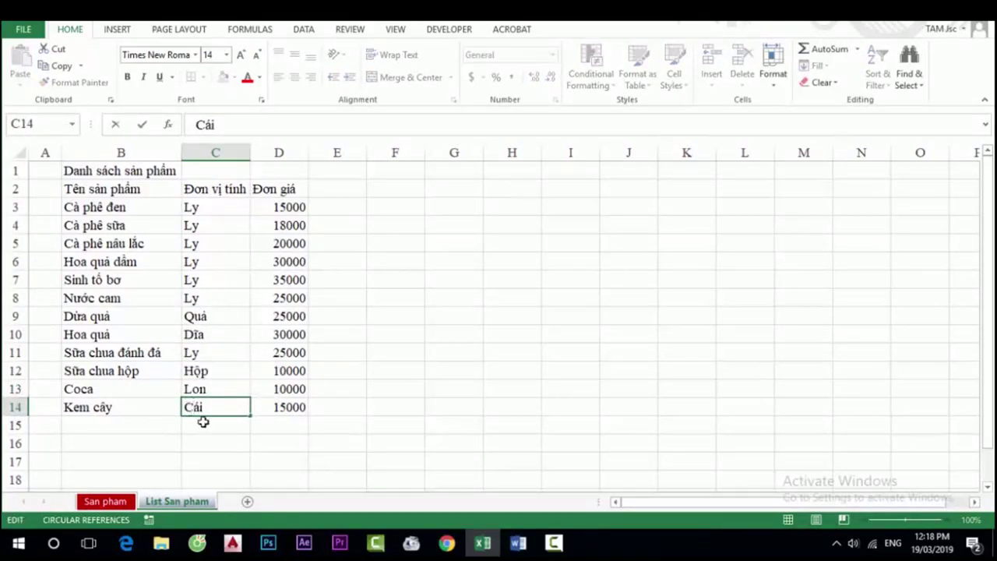
pyautogui.press('Return')
# Format prices D3:D14 in Comma Style with no decimals, like 15,000.
pyautogui.moveTo(289, 207); pyautogui.dragTo(298, 402)
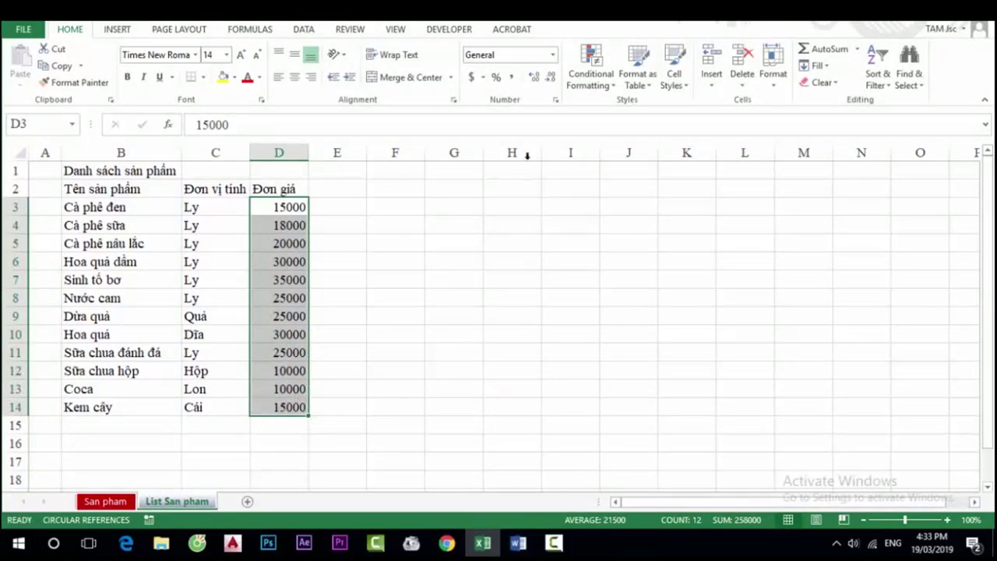
pyautogui.click(512, 78)
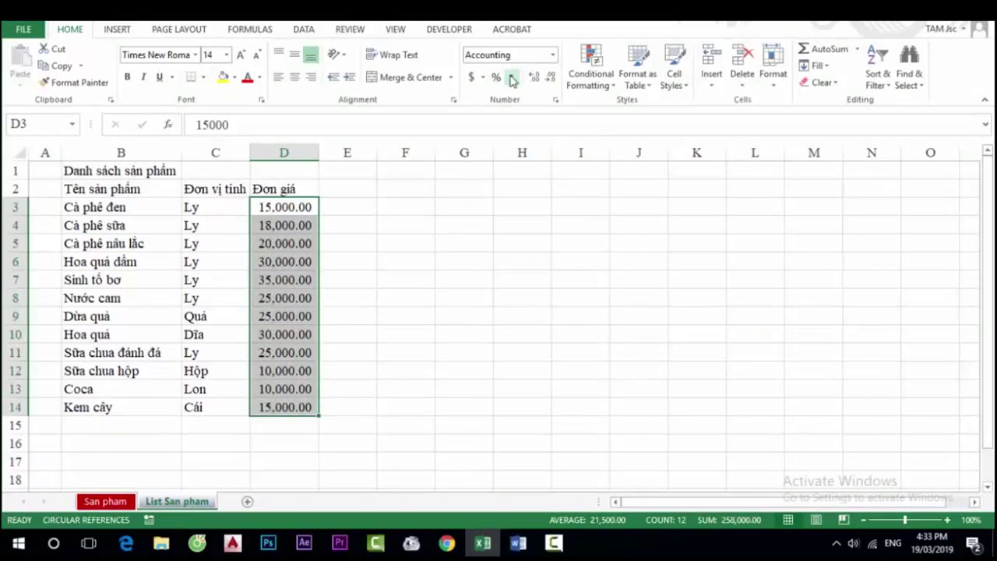
pyautogui.click(550, 78)
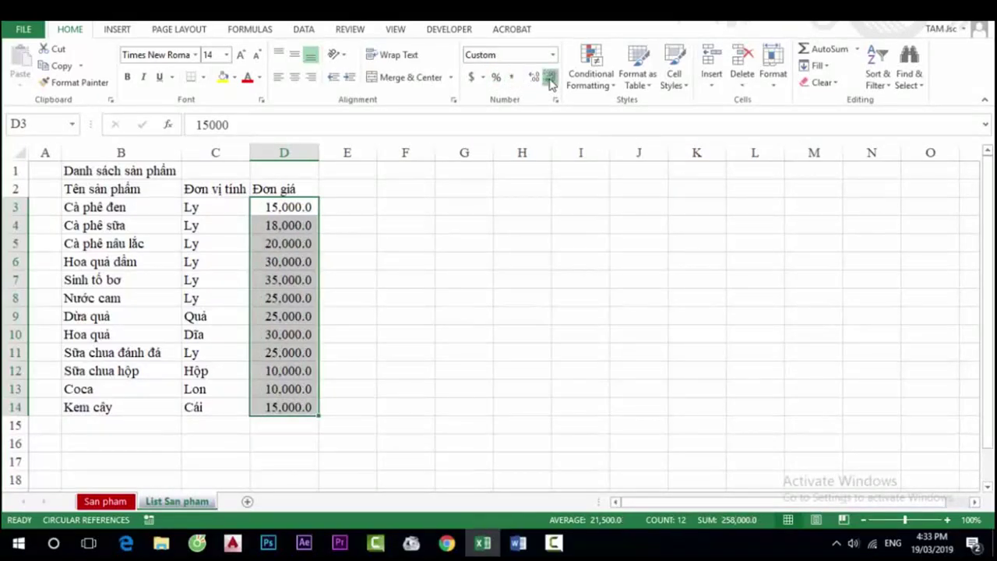
pyautogui.click(550, 78)
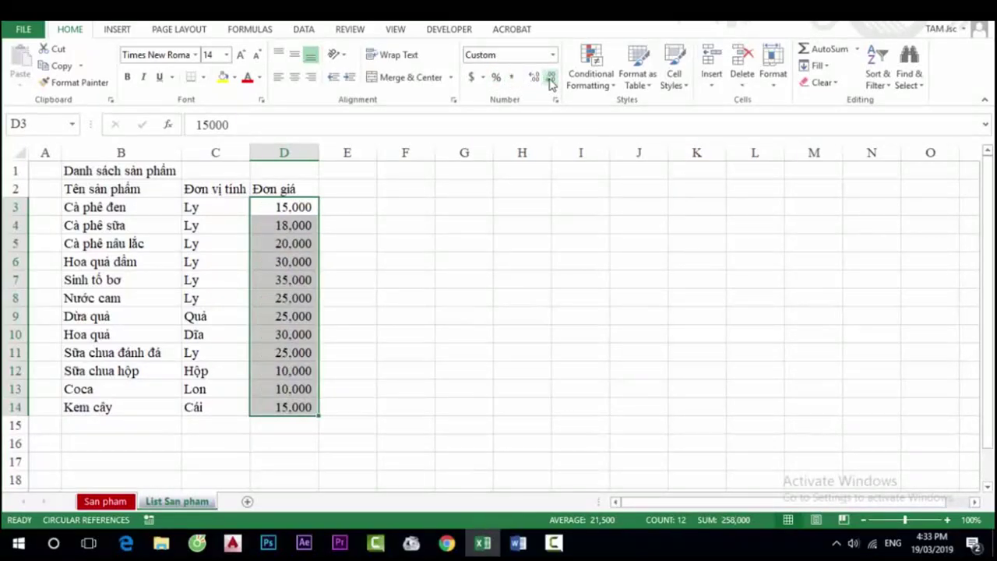
pyautogui.click(361, 226)
pyautogui.moveTo(305, 206); pyautogui.dragTo(296, 405)
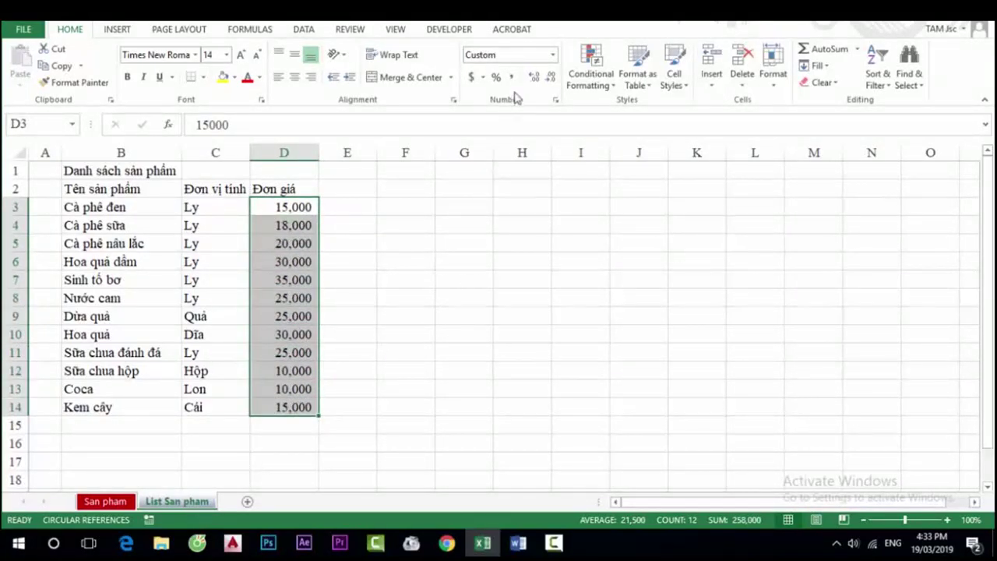
pyautogui.click(472, 262)
# On the San pham invoice, select the Tên sản phẩm cells B6:B20 and open Data Validation.
pyautogui.click(105, 501)
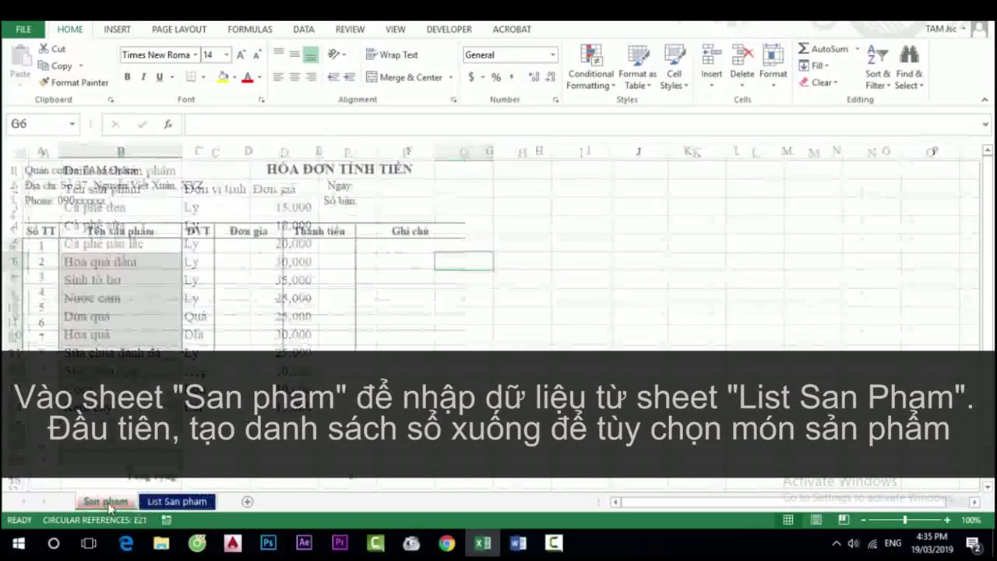
pyautogui.click(124, 285)
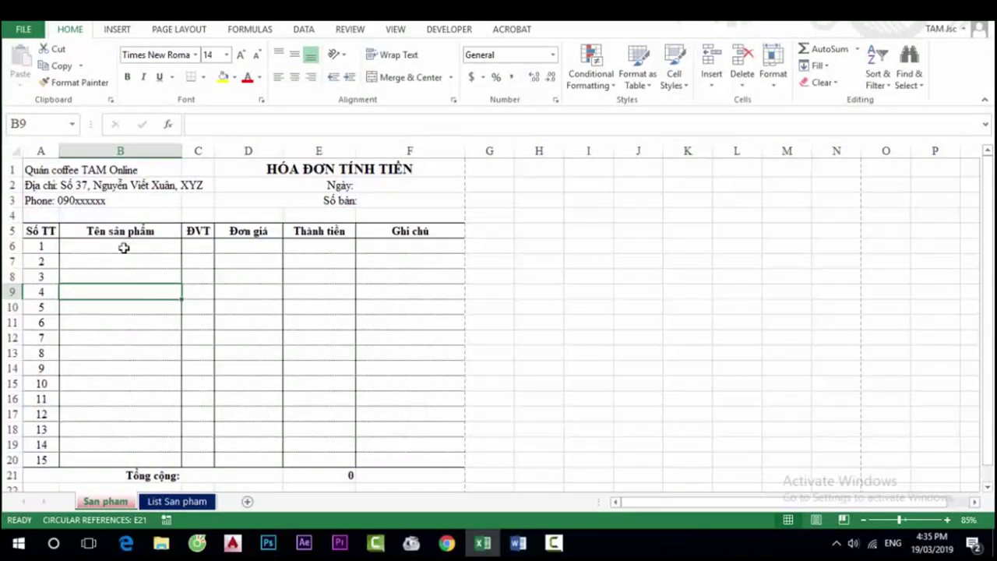
pyautogui.moveTo(126, 246); pyautogui.dragTo(121, 459)
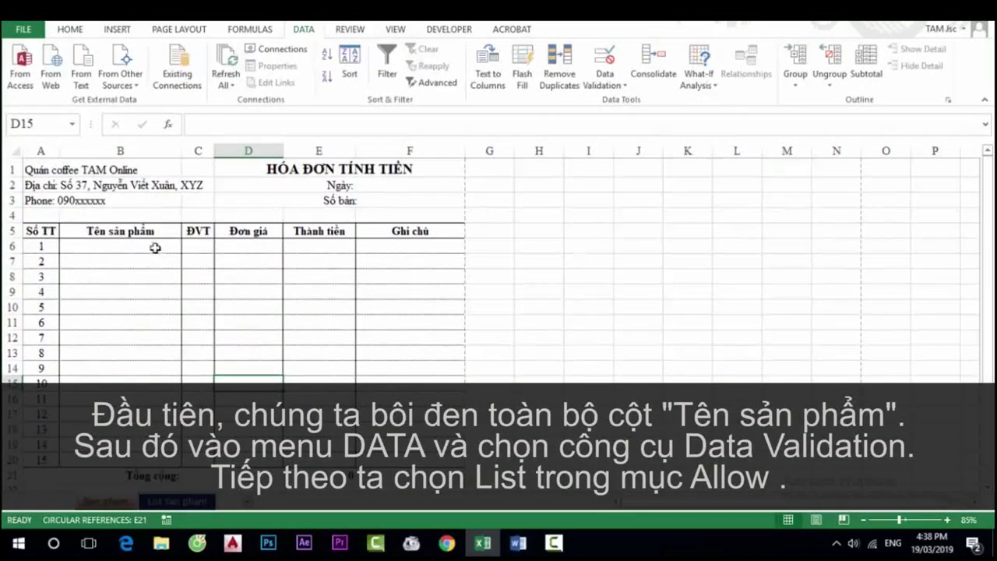
pyautogui.moveTo(154, 247); pyautogui.dragTo(152, 459)
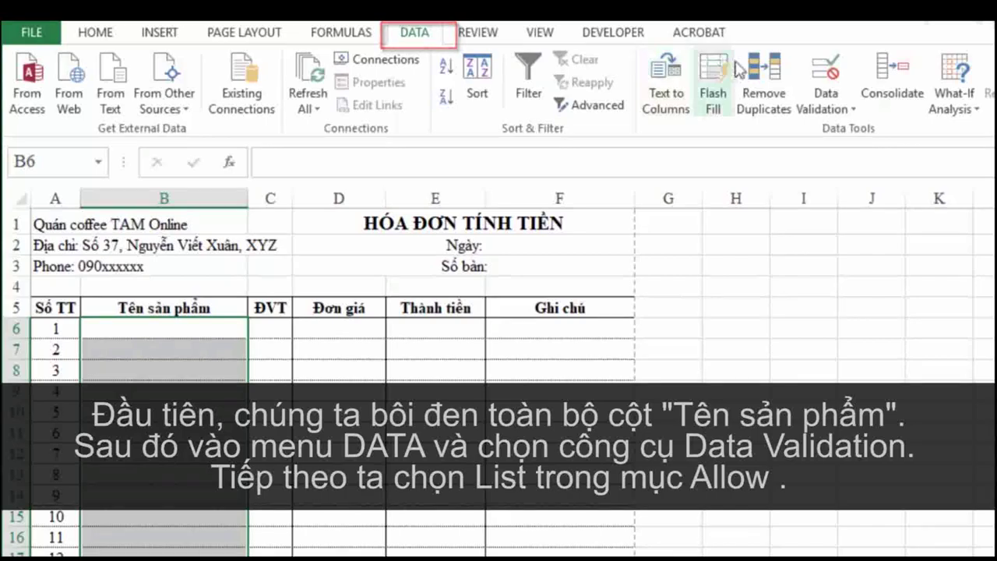
pyautogui.click(826, 78)
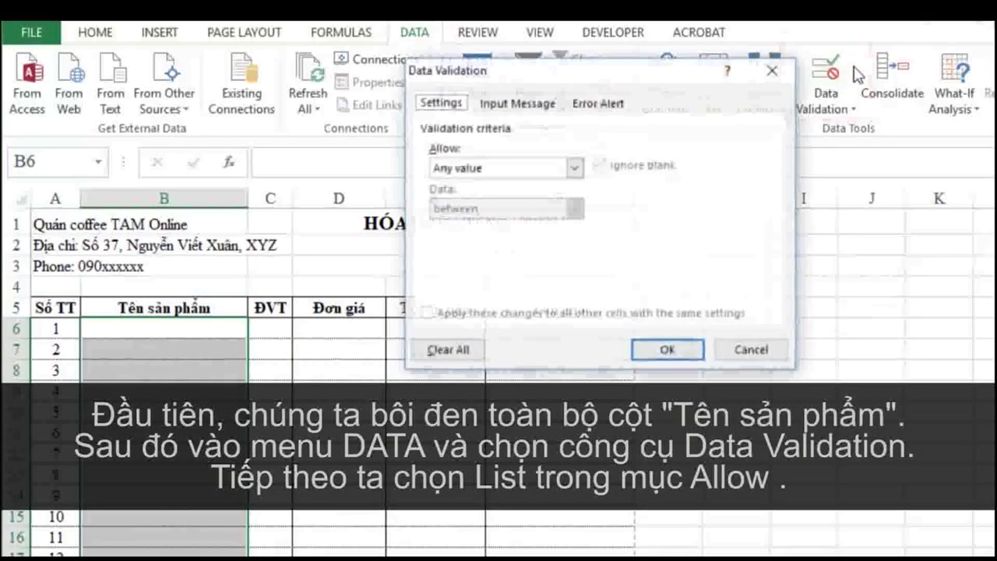
# Set validation to Allow: List with source ='List San pham'!$B$3:$B$14.
pyautogui.click(574, 168)
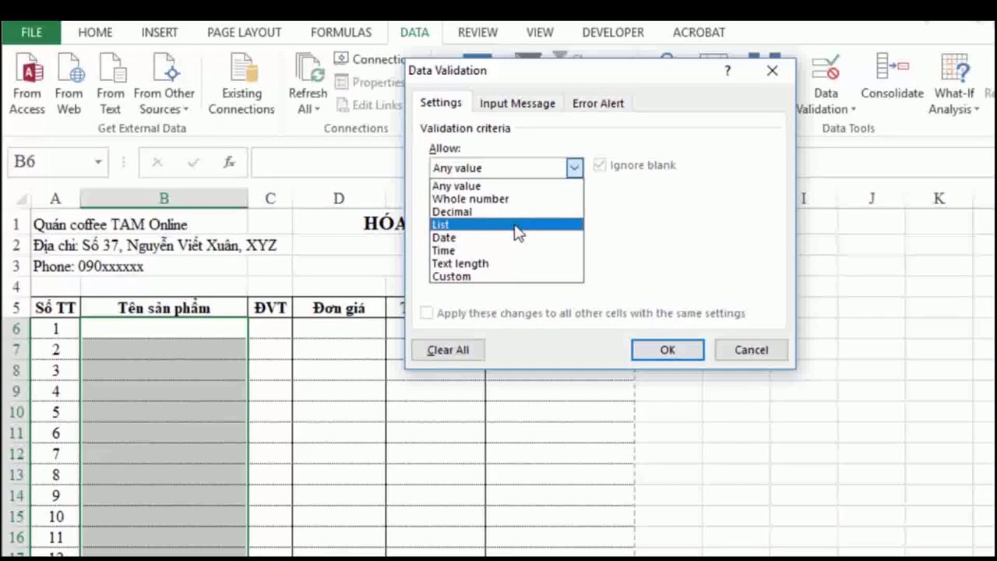
pyautogui.click(515, 225)
pyautogui.click(460, 248)
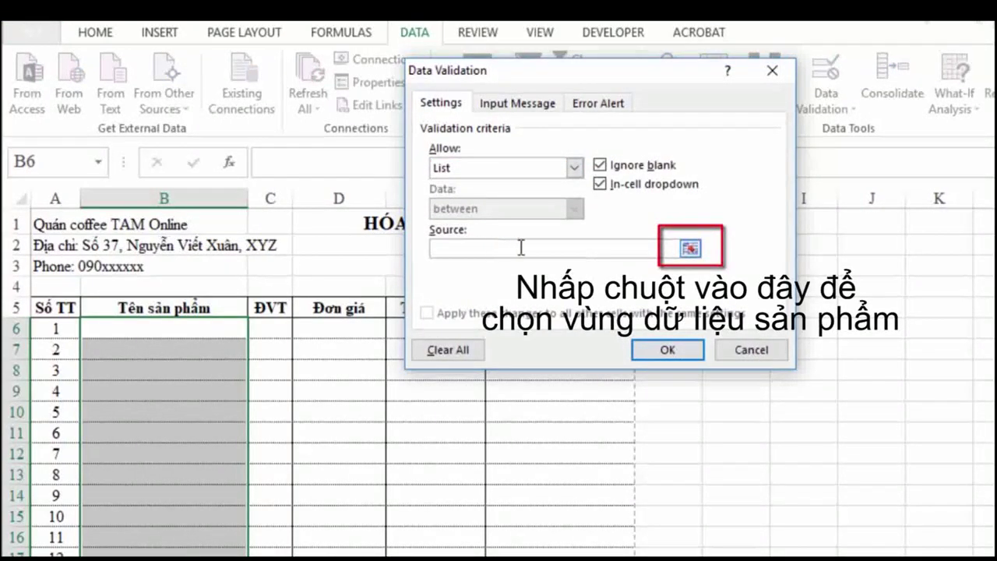
pyautogui.click(690, 250)
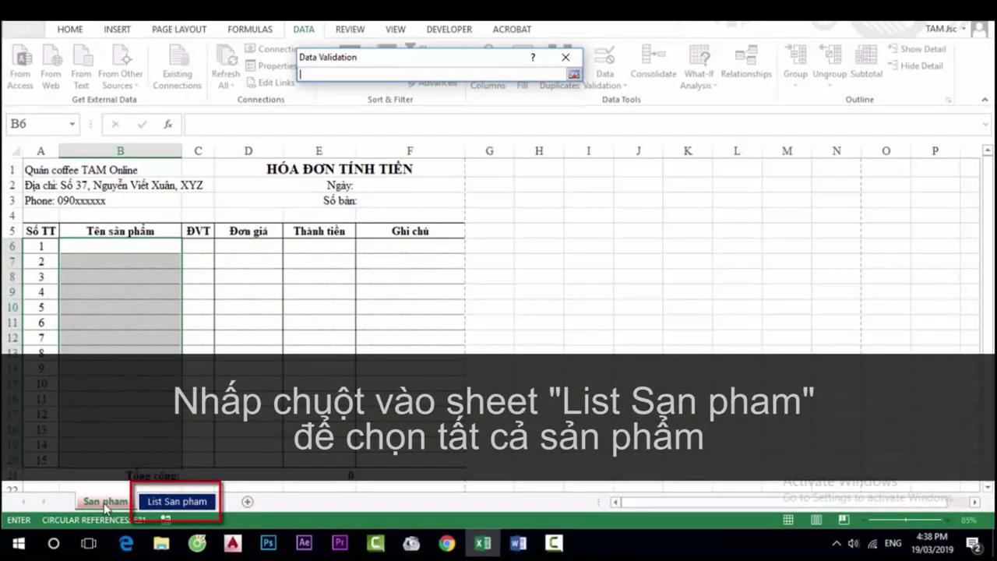
pyautogui.click(170, 503)
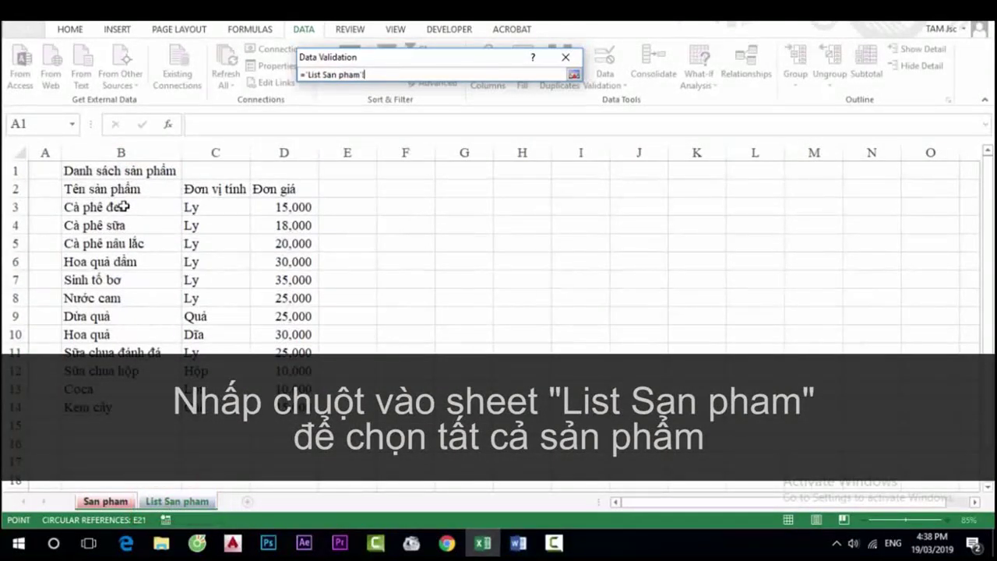
pyautogui.moveTo(123, 206); pyautogui.dragTo(113, 406)
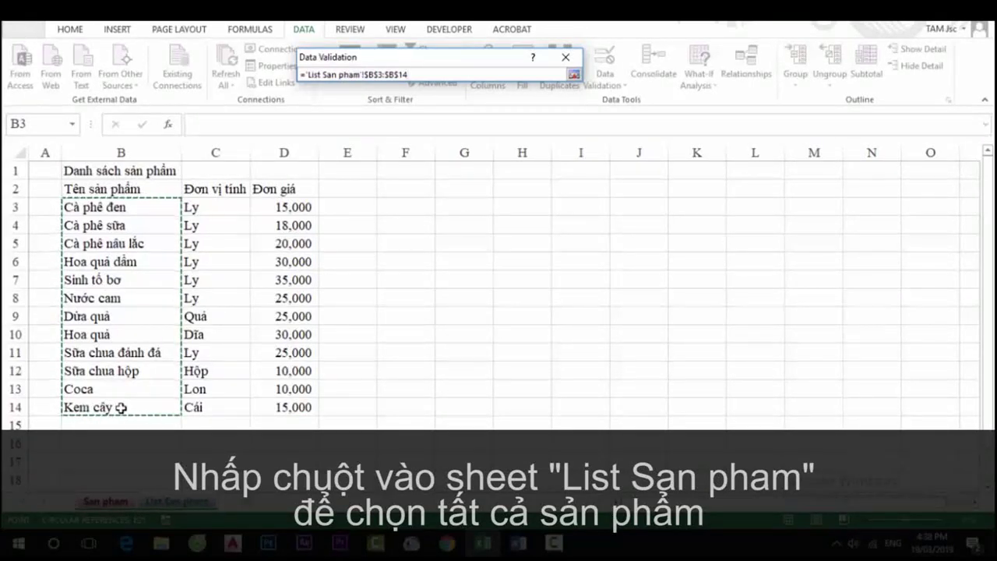
pyautogui.moveTo(125, 207); pyautogui.dragTo(103, 481)
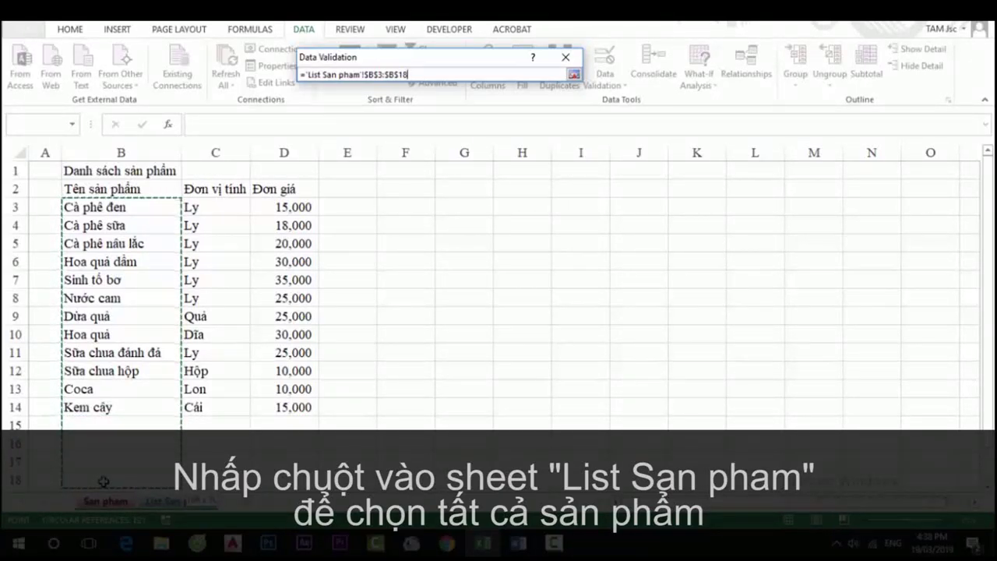
pyautogui.moveTo(103, 482); pyautogui.dragTo(112, 408)
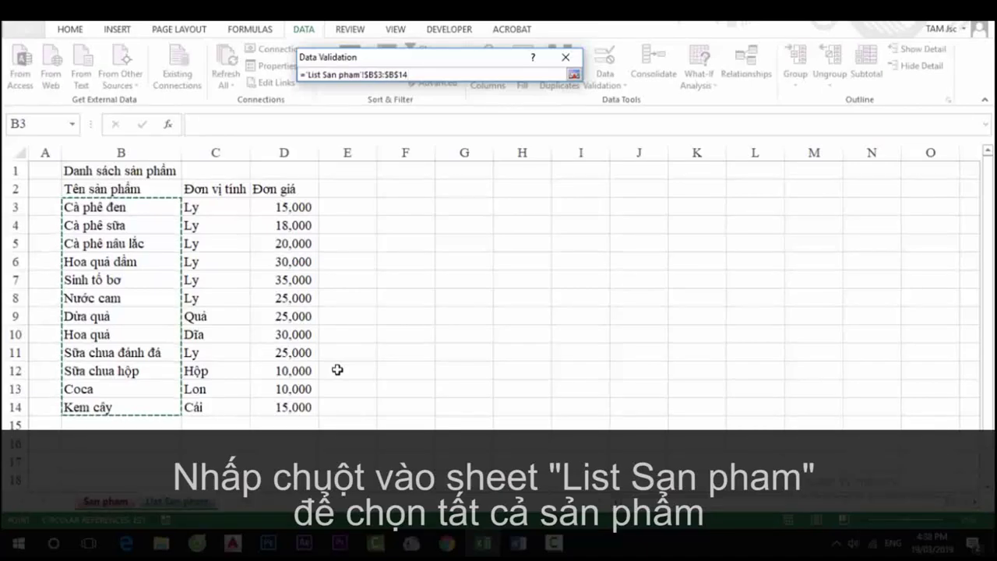
pyautogui.press('Return')
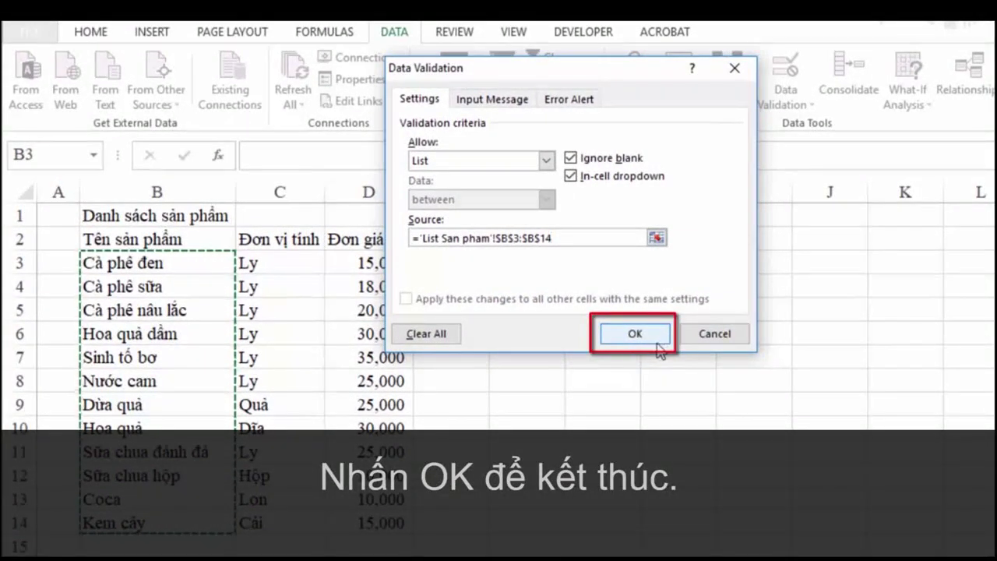
pyautogui.click(656, 343)
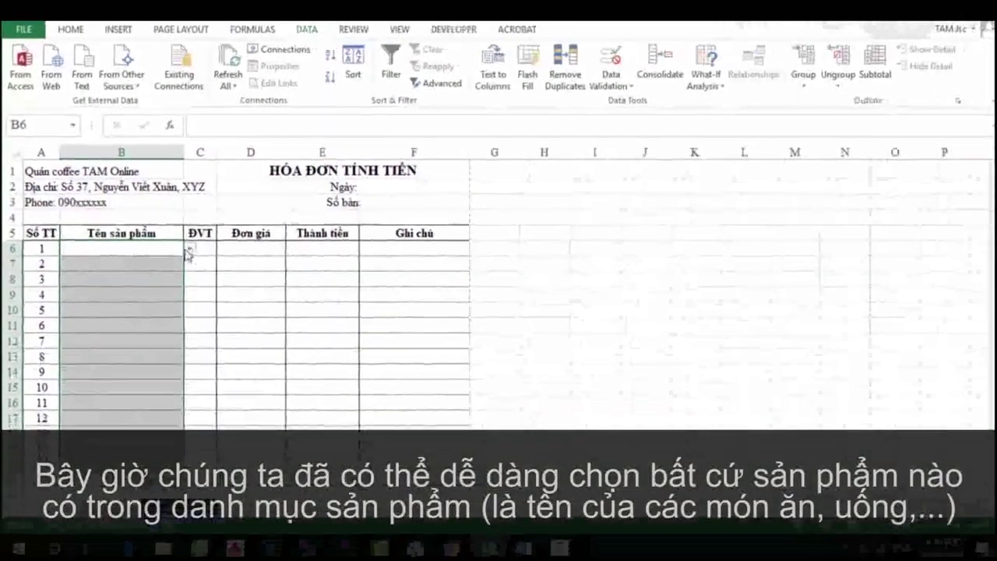
# Pick Hoa quả dầm, Dứa quả and Sinh tố bơ from the dropdowns in B6:B8.
pyautogui.click(148, 250)
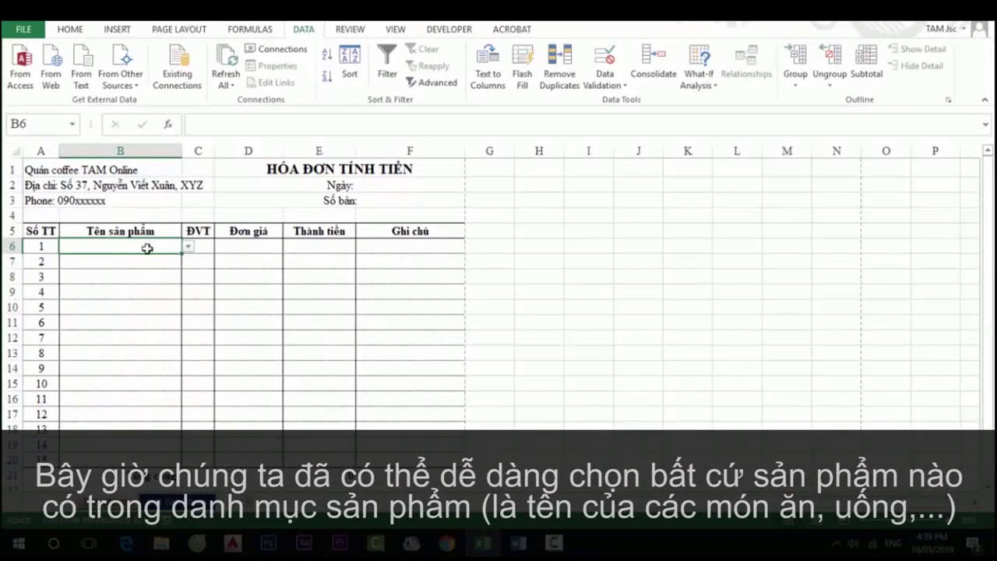
pyautogui.click(190, 247)
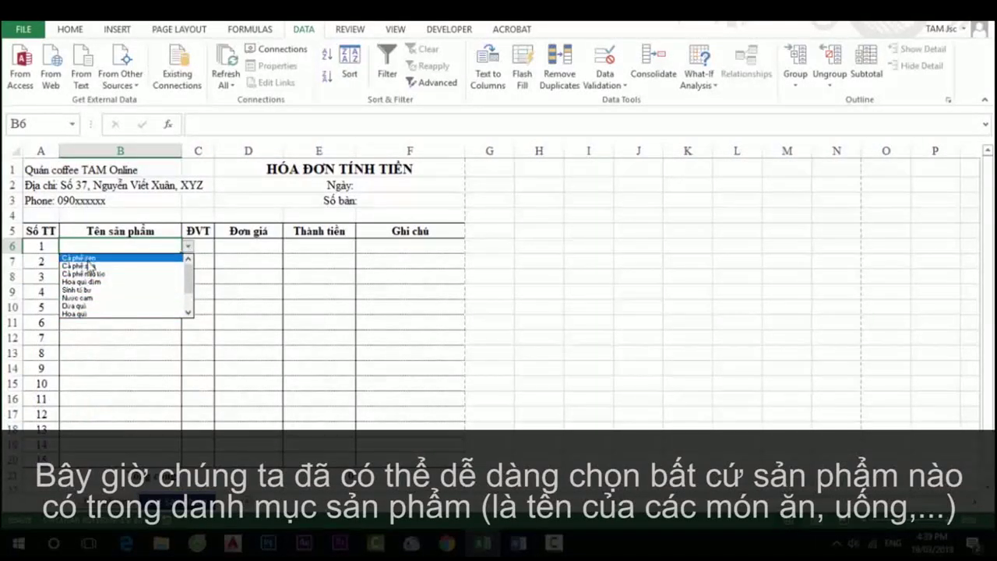
pyautogui.click(87, 282)
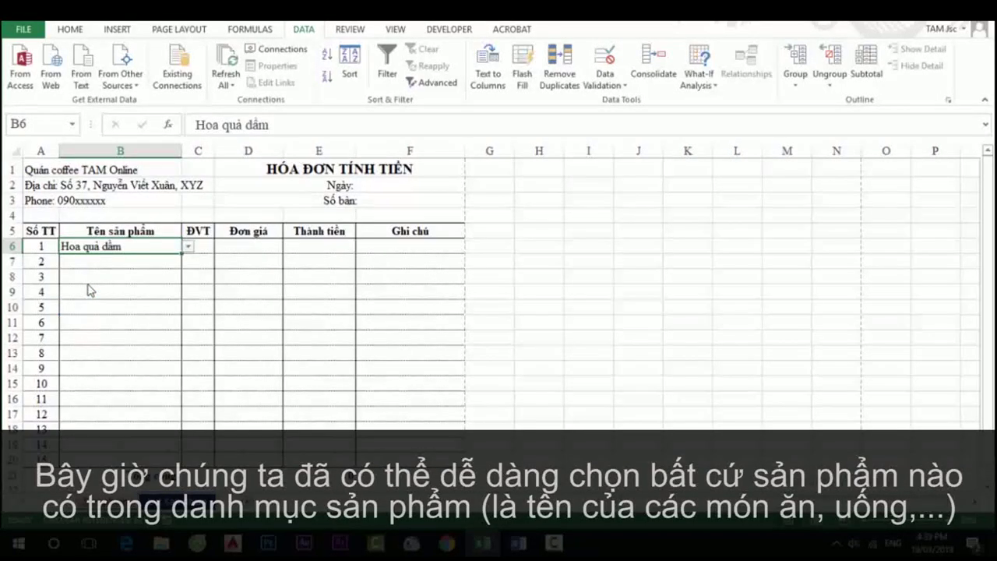
pyautogui.click(163, 263)
pyautogui.click(187, 265)
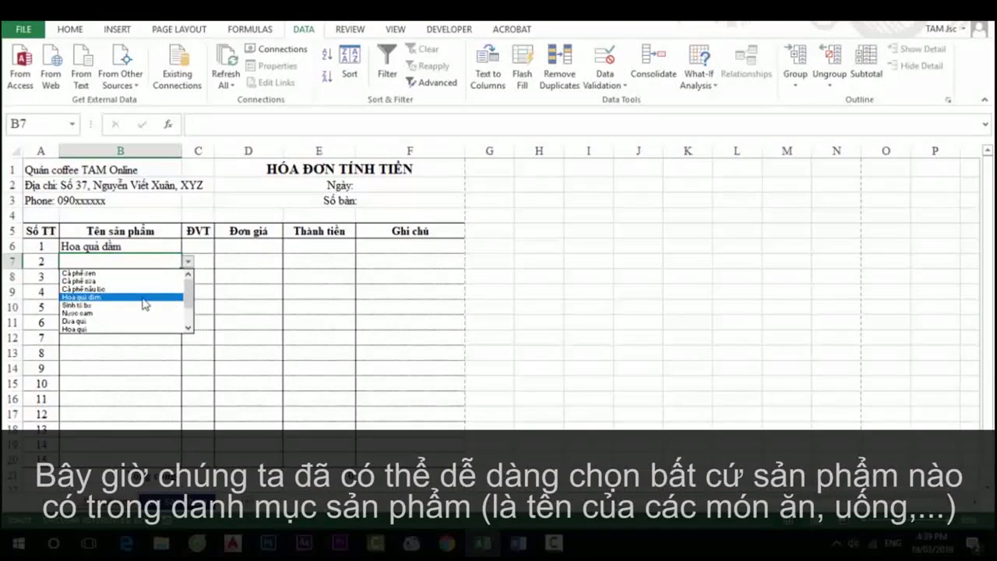
pyautogui.click(145, 300)
pyautogui.click(189, 262)
pyautogui.click(124, 297)
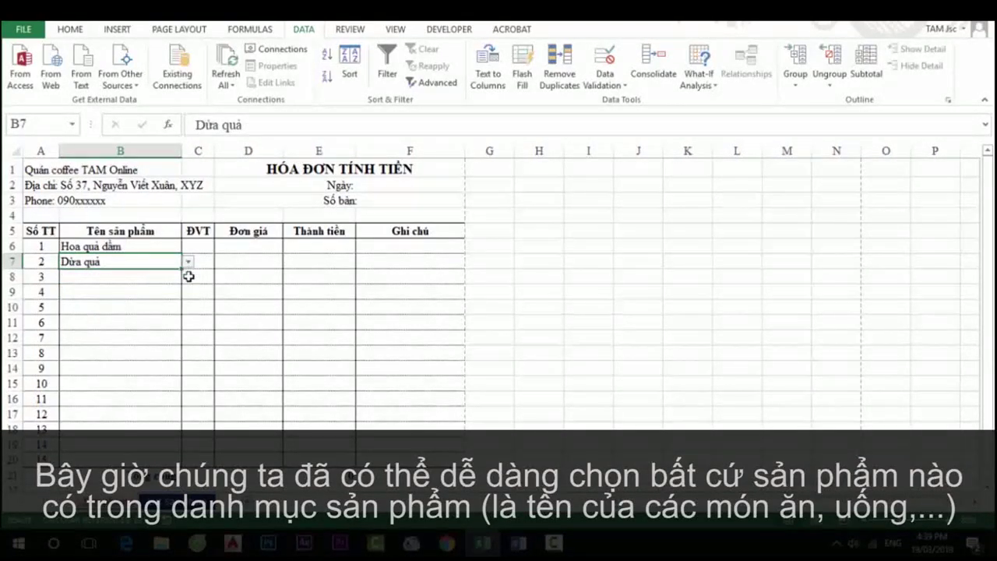
pyautogui.click(157, 278)
pyautogui.click(189, 277)
pyautogui.click(111, 318)
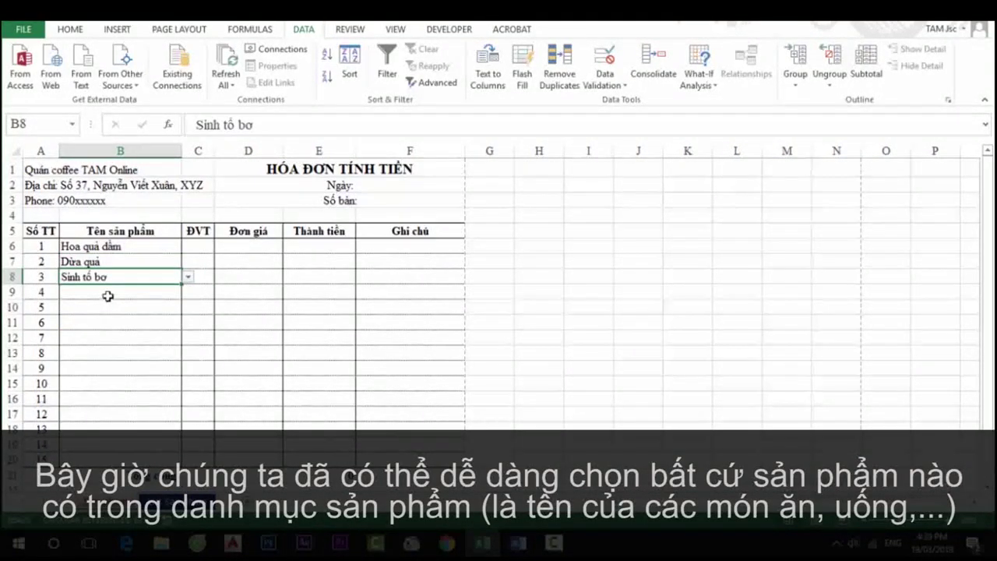
# Pick Cà phê nâu lắc in B9 and Cà phê sữa in B10.
pyautogui.click(108, 294)
pyautogui.click(189, 292)
pyautogui.click(125, 319)
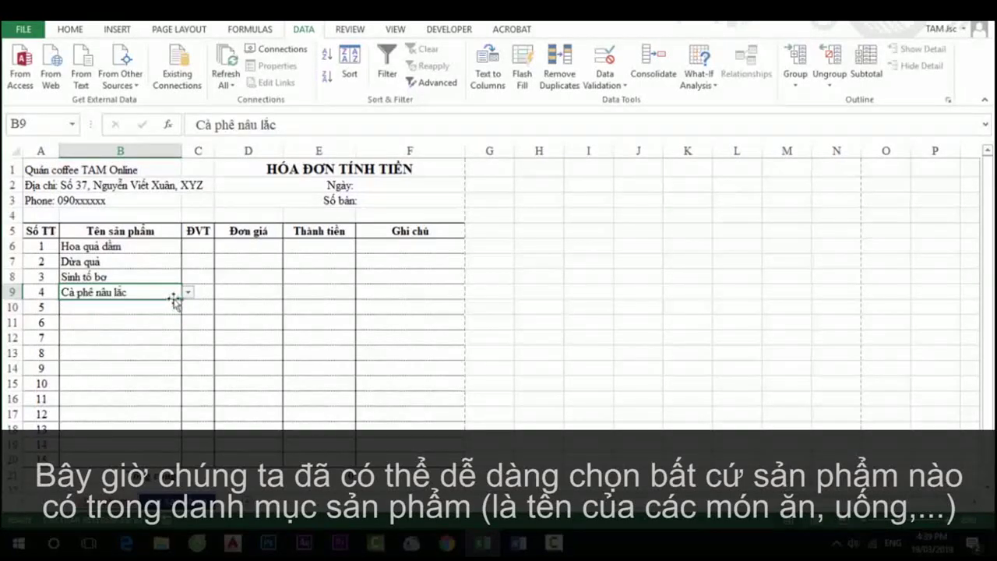
pyautogui.click(155, 310)
pyautogui.click(188, 307)
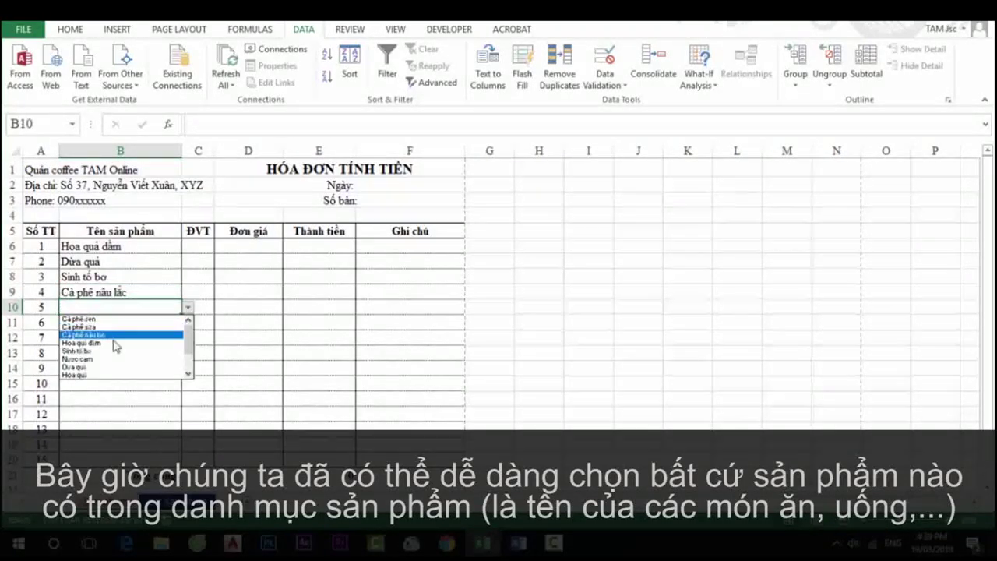
pyautogui.click(98, 327)
pyautogui.click(134, 323)
pyautogui.click(123, 338)
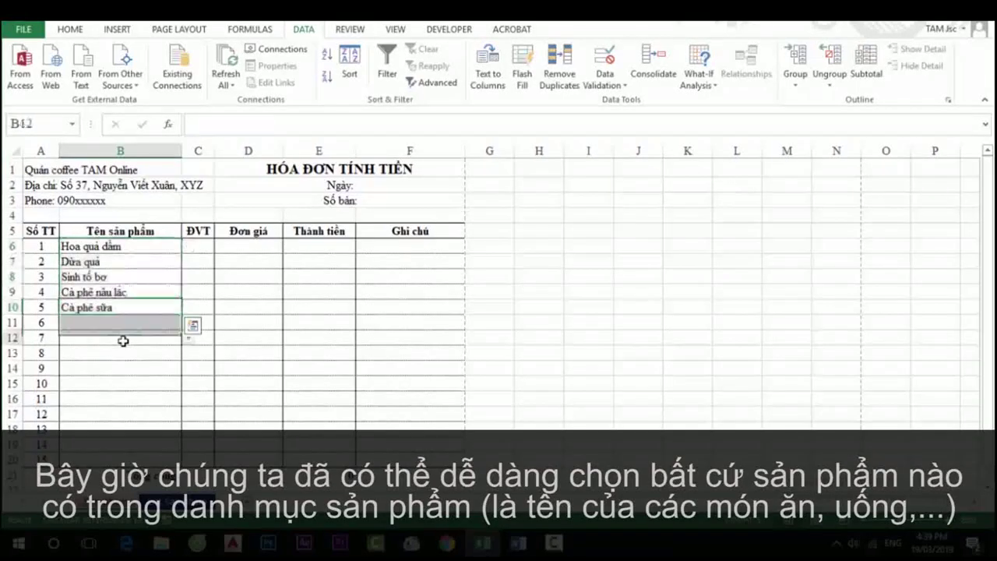
pyautogui.click(136, 319)
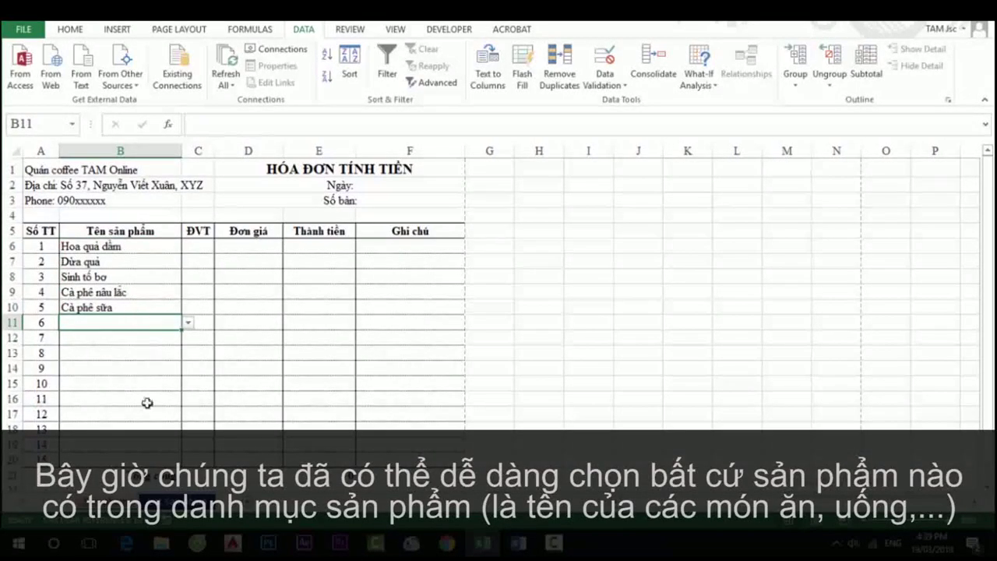
pyautogui.click(141, 461)
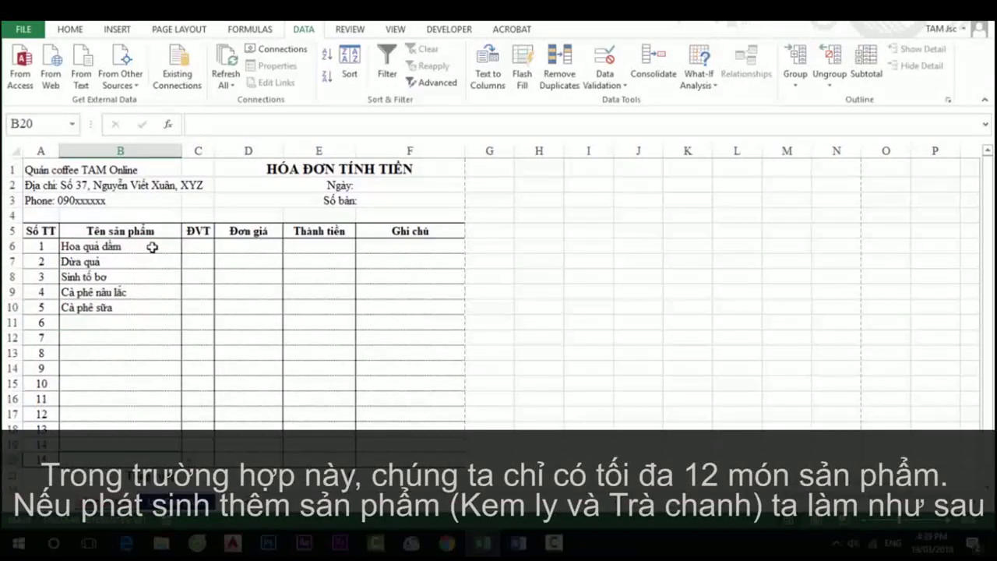
# For B6:B20, change the dropdown source end from $B$14 to $B$16.
pyautogui.moveTo(152, 247); pyautogui.dragTo(155, 453)
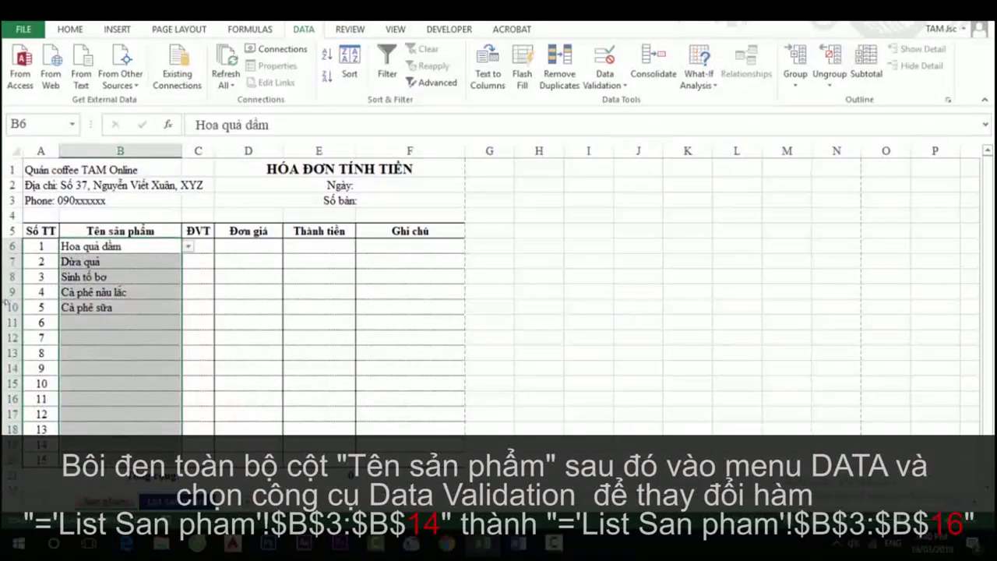
pyautogui.click(82, 306)
pyautogui.moveTo(131, 246); pyautogui.dragTo(147, 450)
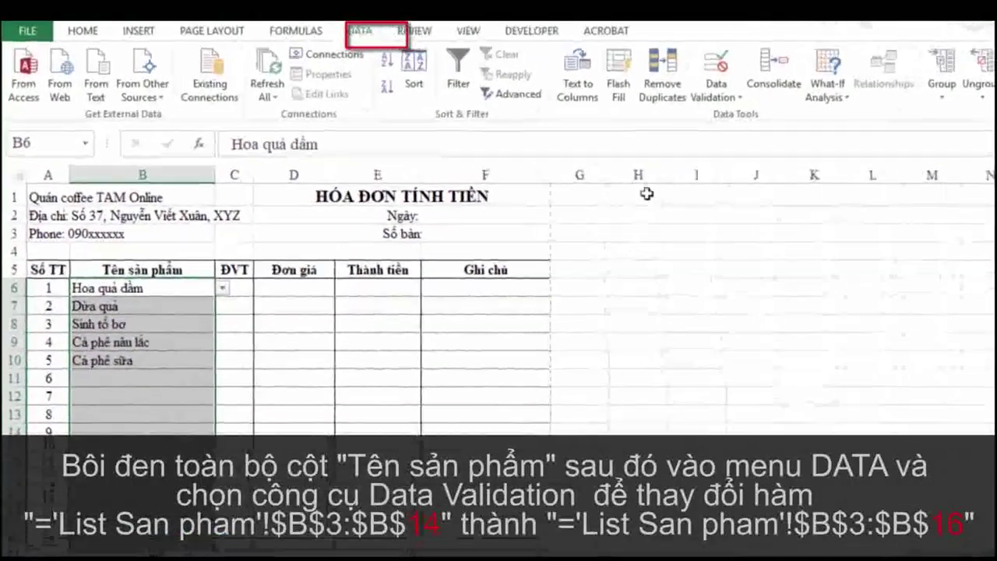
pyautogui.click(758, 67)
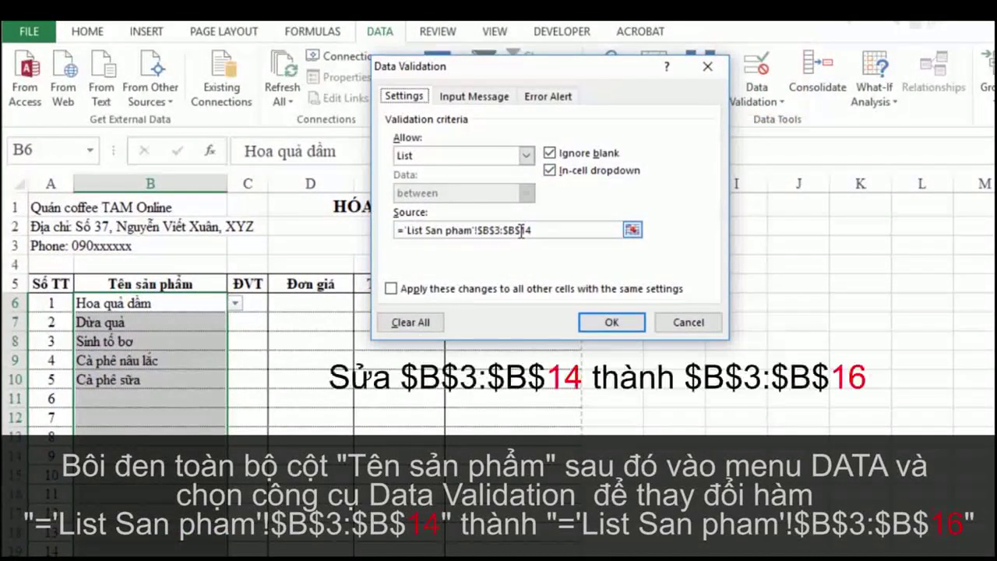
pyautogui.moveTo(520, 230); pyautogui.dragTo(549, 228)
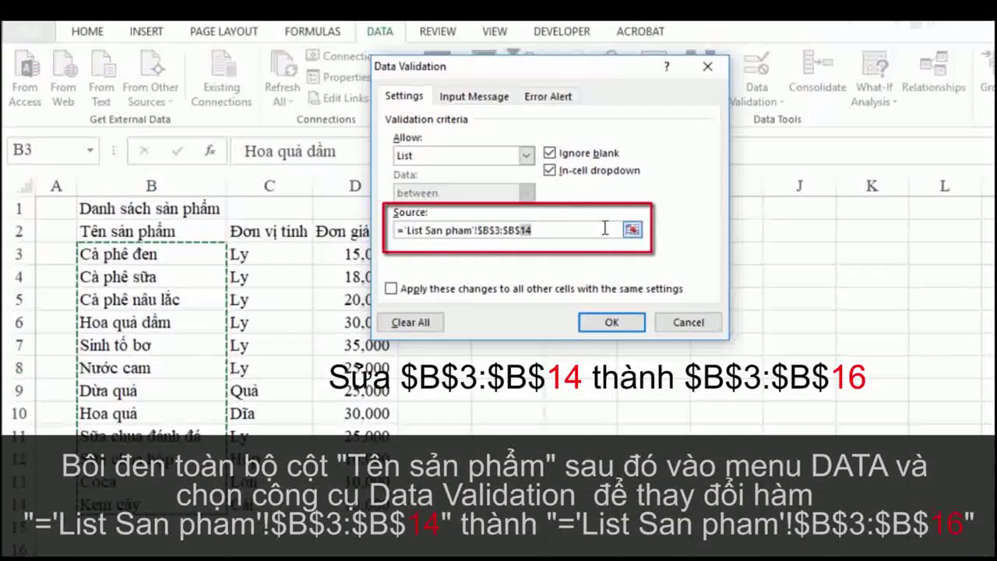
pyautogui.write('1')
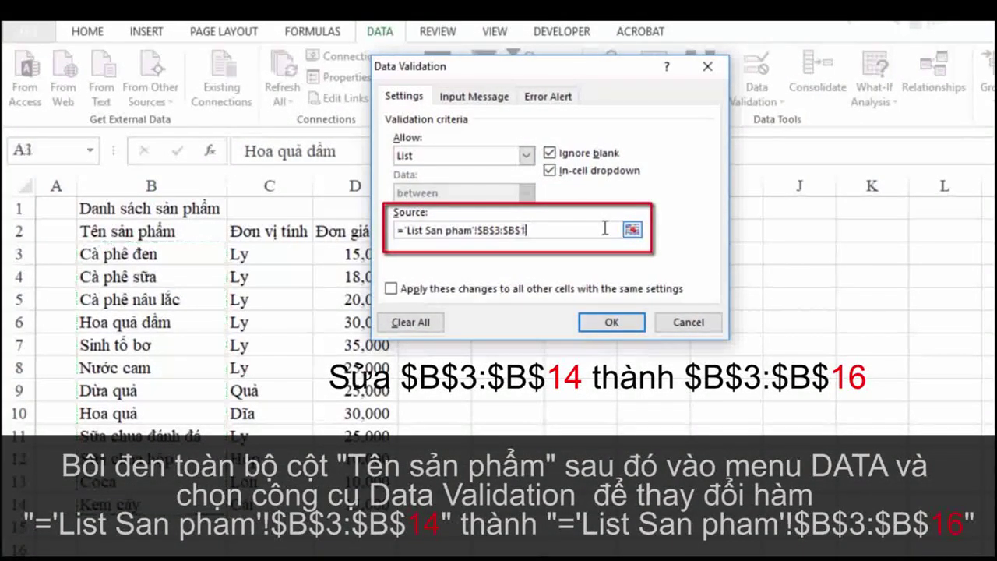
pyautogui.write('6')
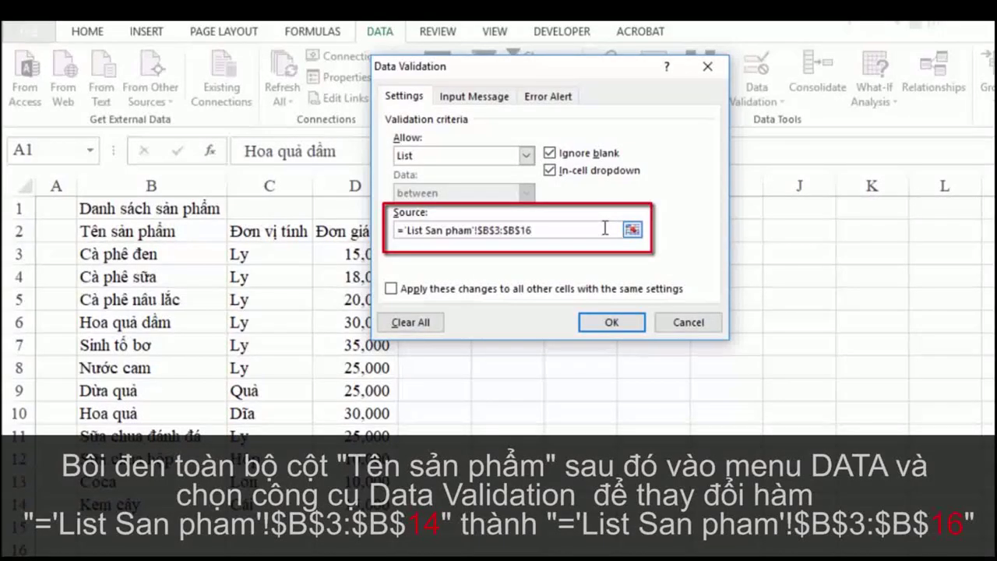
pyautogui.click(612, 321)
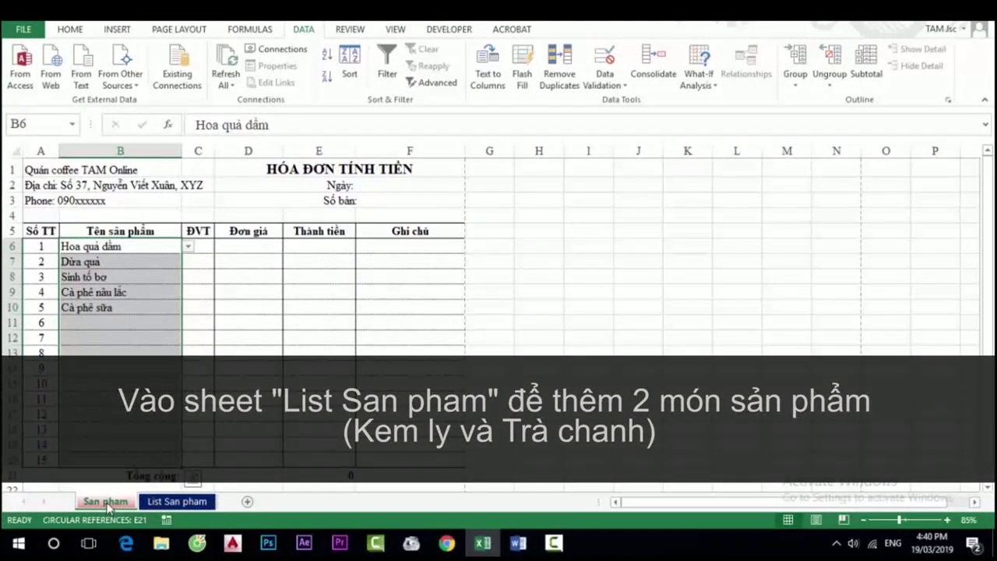
# On List San pham, add Kem ly and Trà chanh in B15:B16, each with unit Ly.
pyautogui.click(176, 501)
pyautogui.click(81, 425)
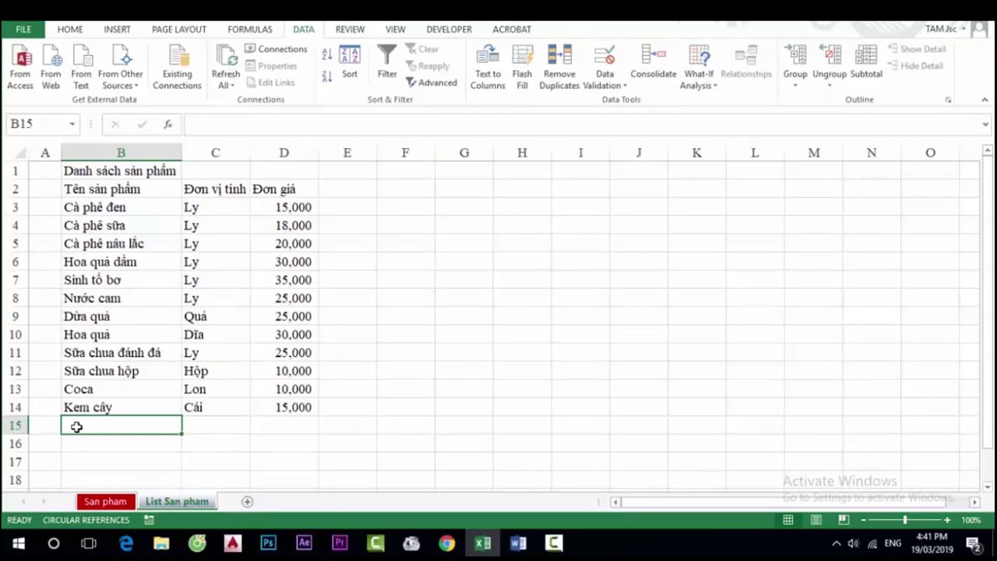
pyautogui.write('Kem ')
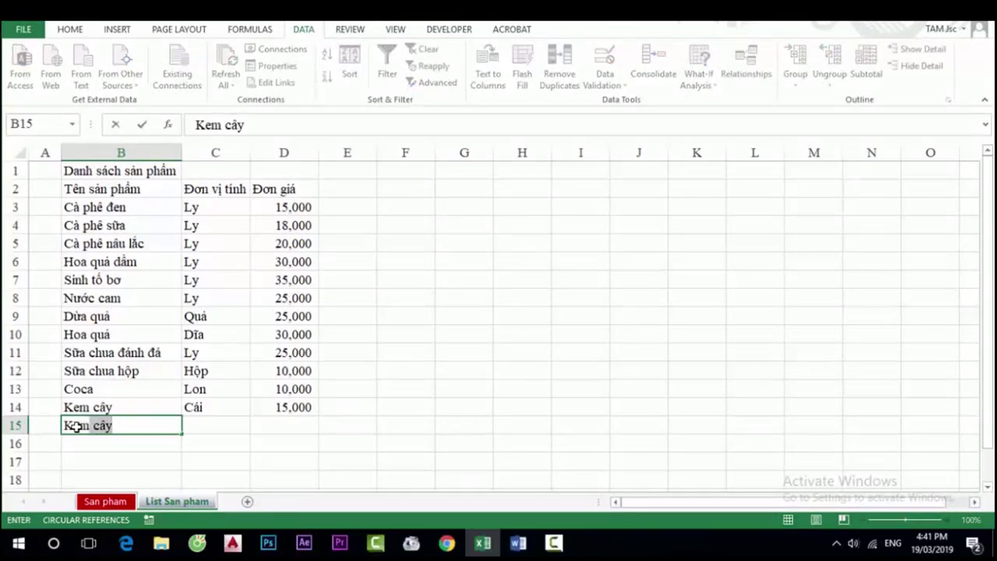
pyautogui.write('ly')
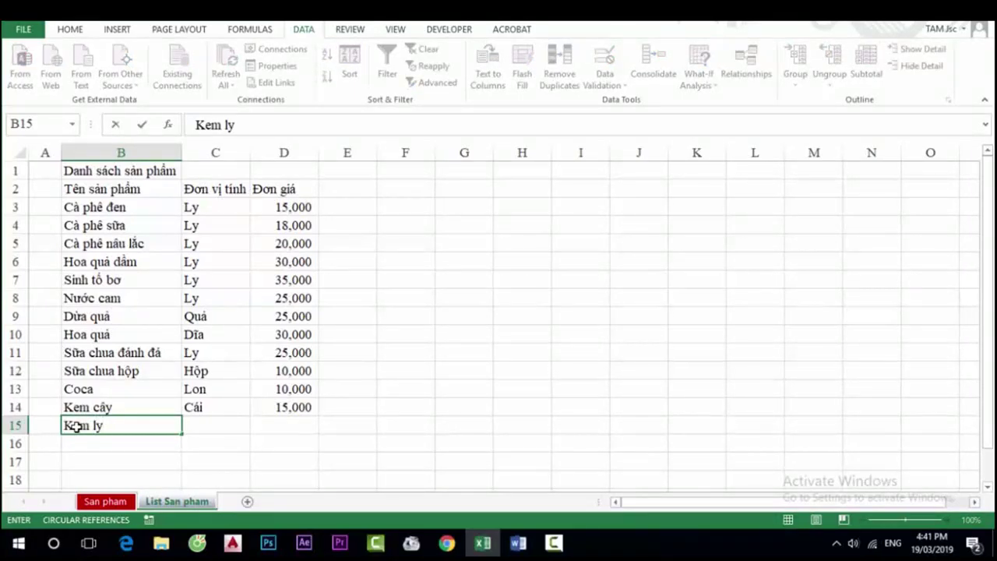
pyautogui.click(201, 425)
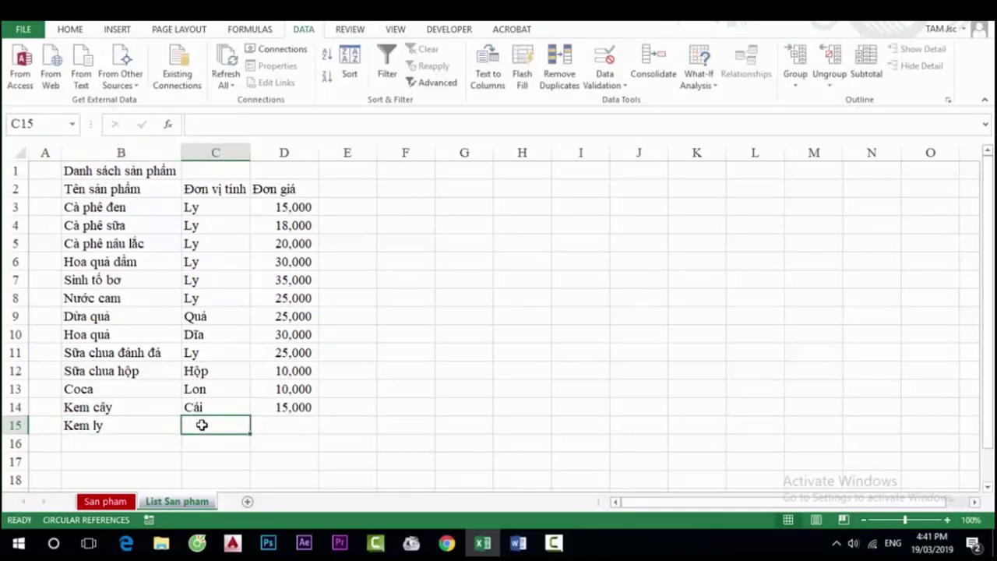
pyautogui.write('Ly')
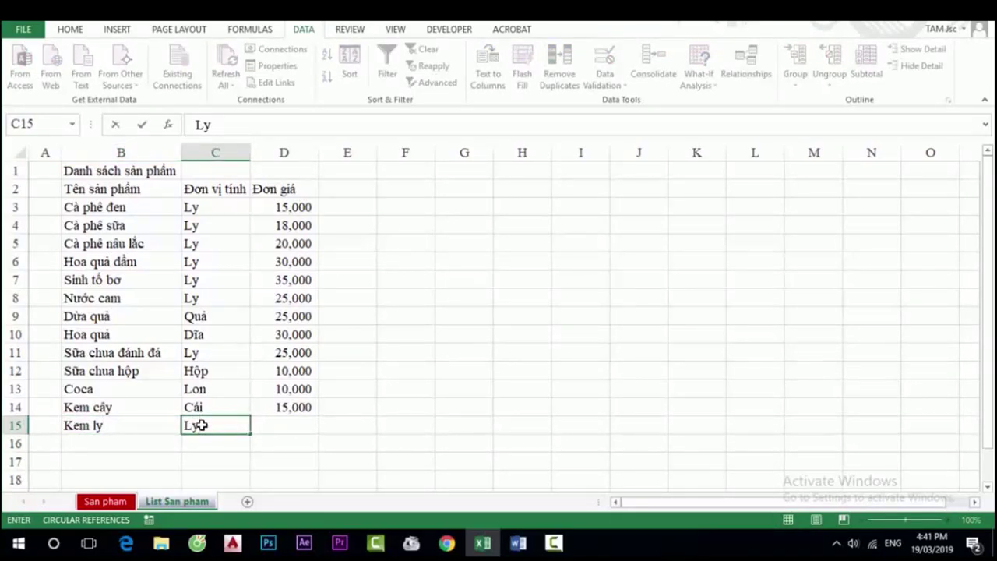
pyautogui.press('Return')
pyautogui.click(94, 444)
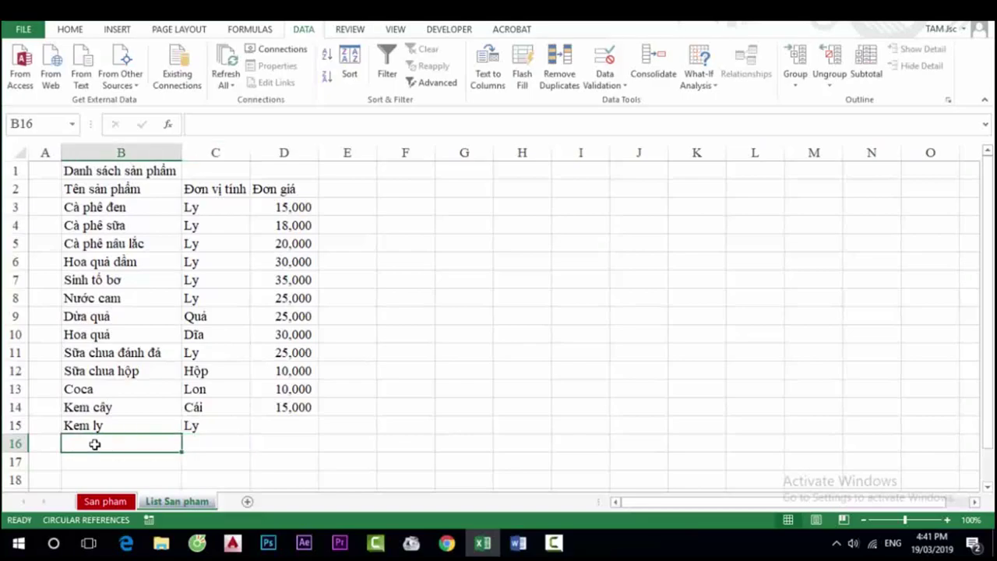
pyautogui.write('Tra')
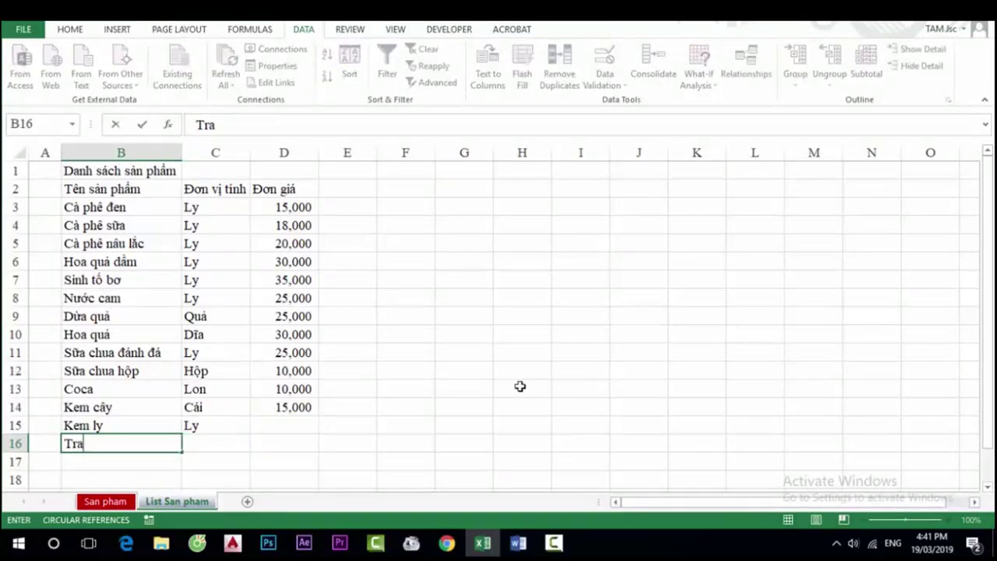
pyautogui.write('f')
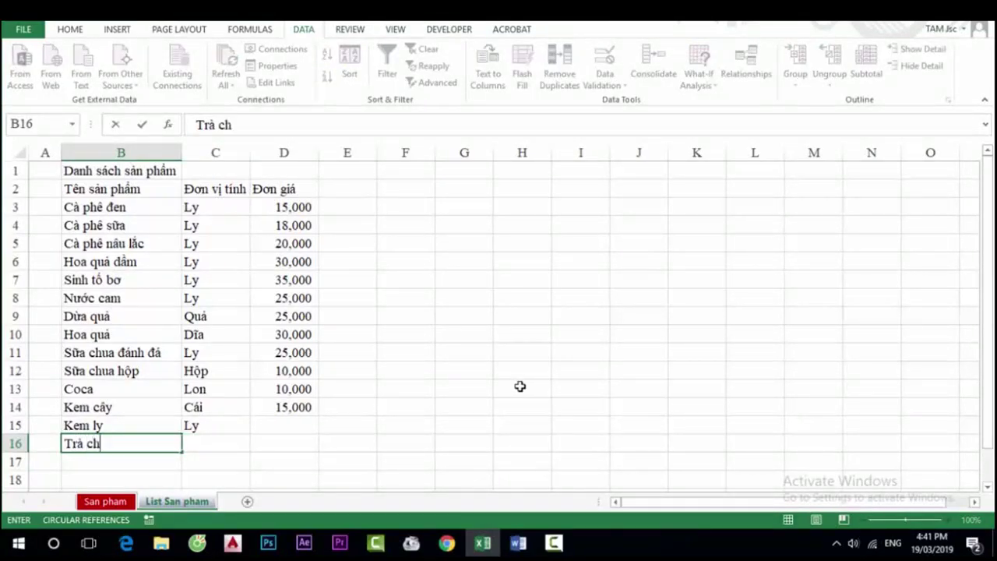
pyautogui.click(200, 443)
pyautogui.write('Ly')
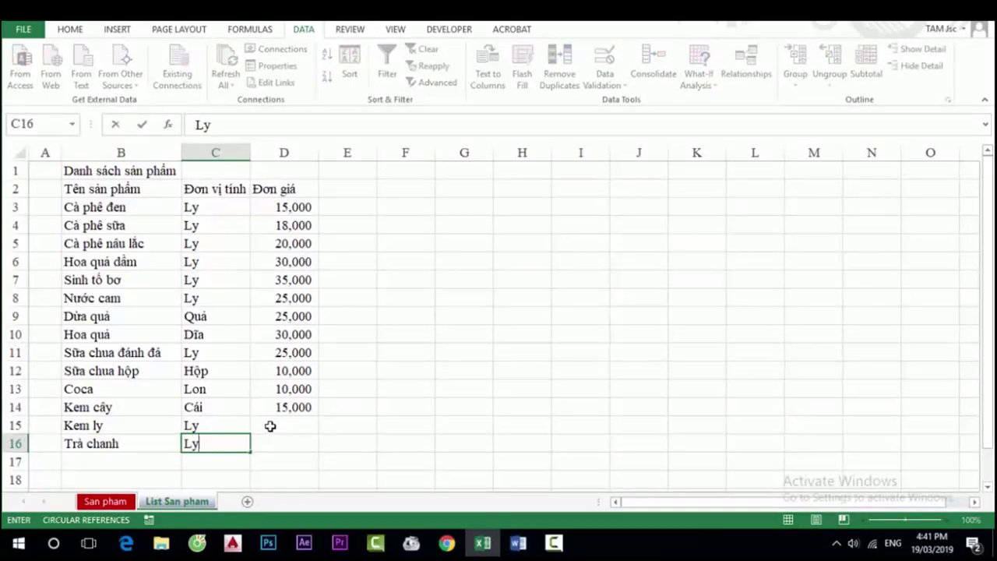
pyautogui.click(303, 398)
# Enter prices of 20,000 for Kem ly and 30,000 for Trà chanh.
pyautogui.click(289, 438)
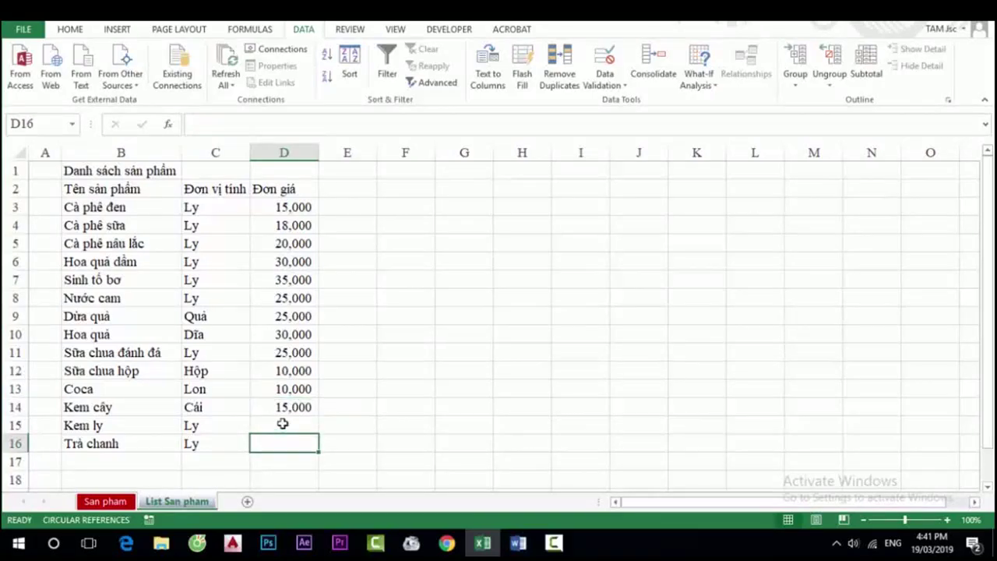
pyautogui.click(282, 422)
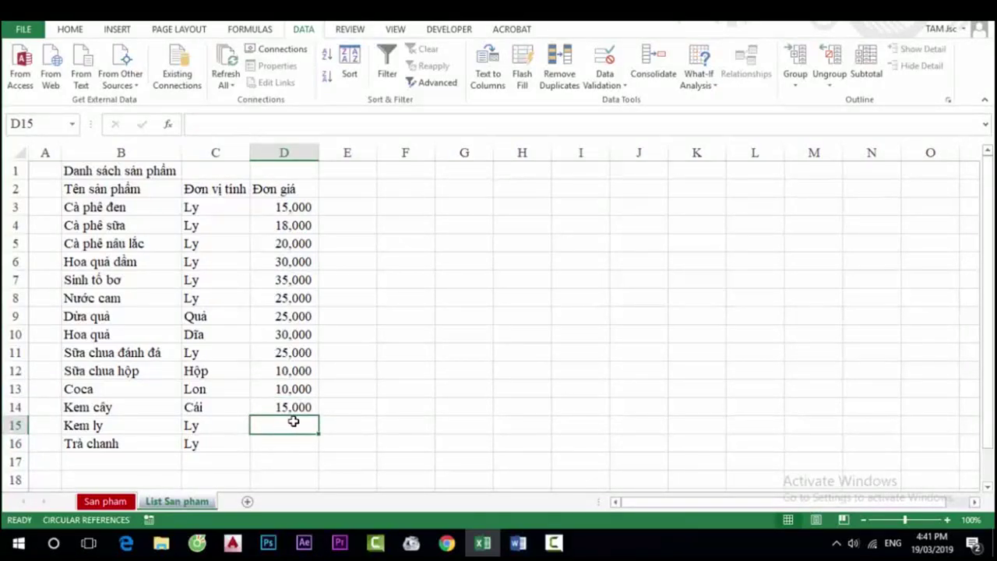
pyautogui.write('20000')
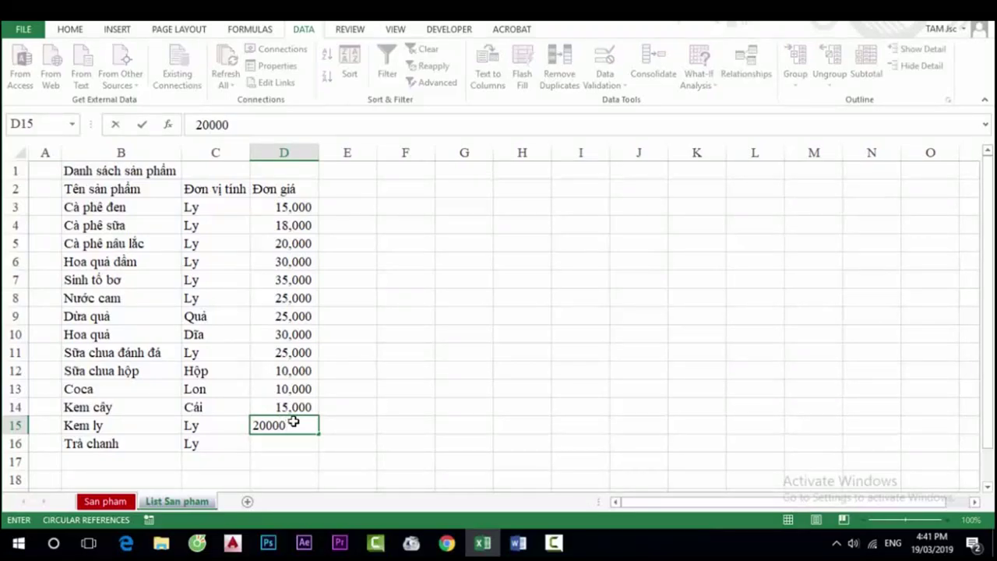
pyautogui.press('Return')
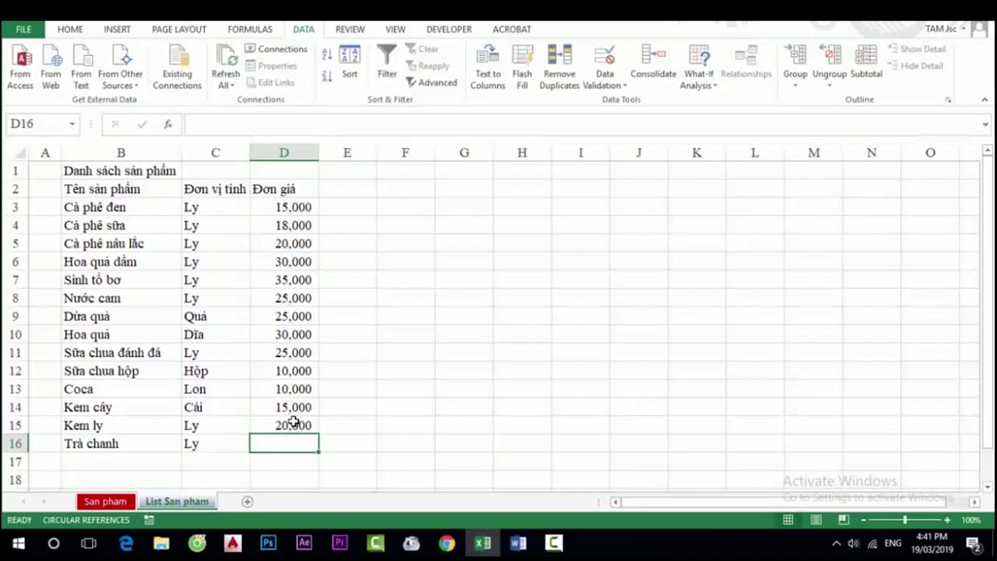
pyautogui.write('30000')
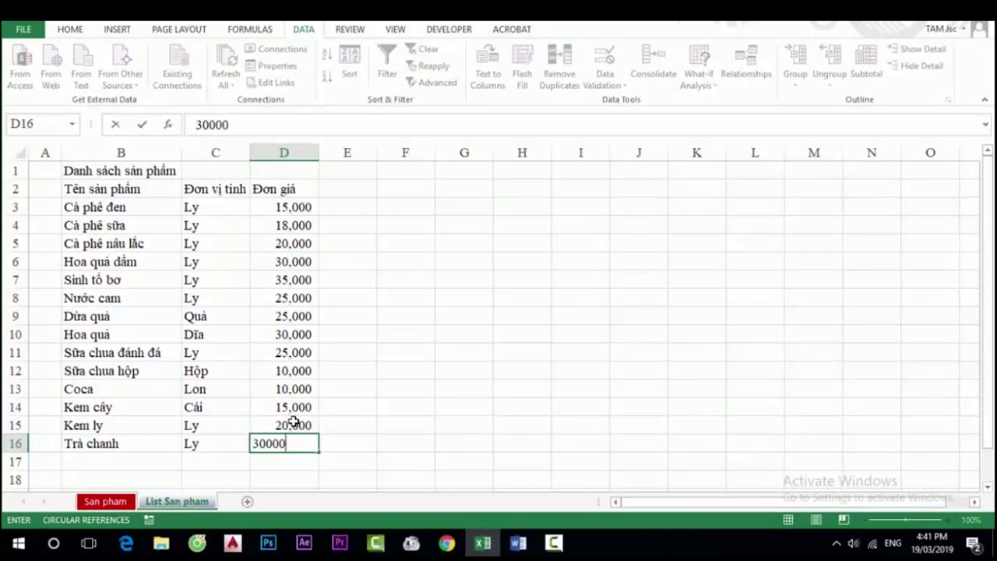
pyautogui.press('Return')
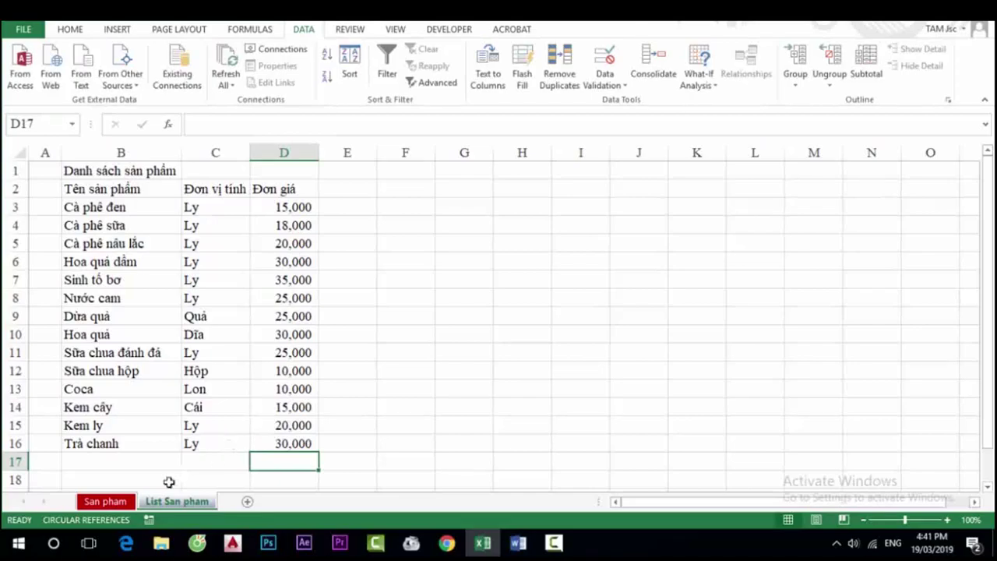
# On the San pham invoice, choose Trà chanh from item 6's product dropdown.
pyautogui.click(121, 501)
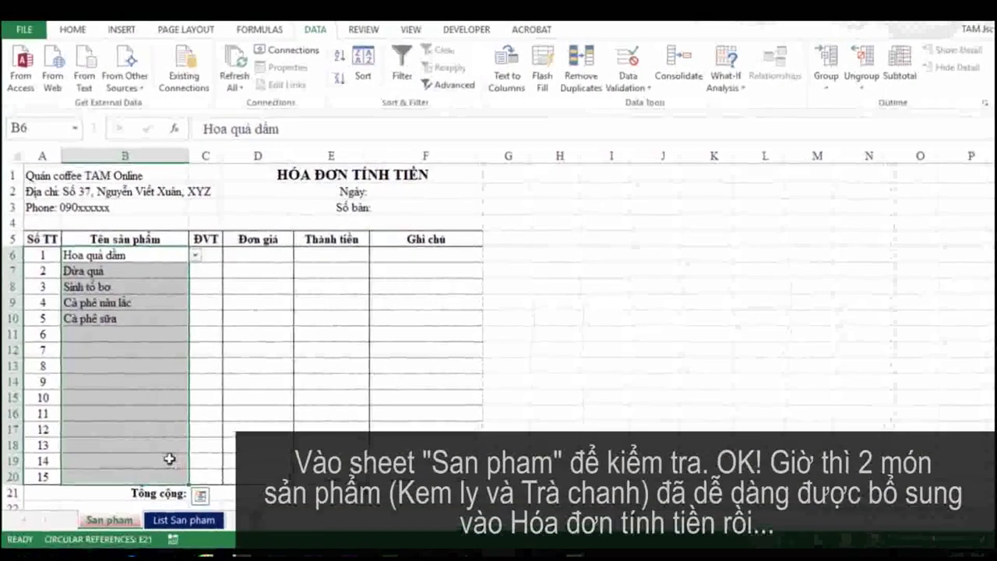
pyautogui.click(133, 341)
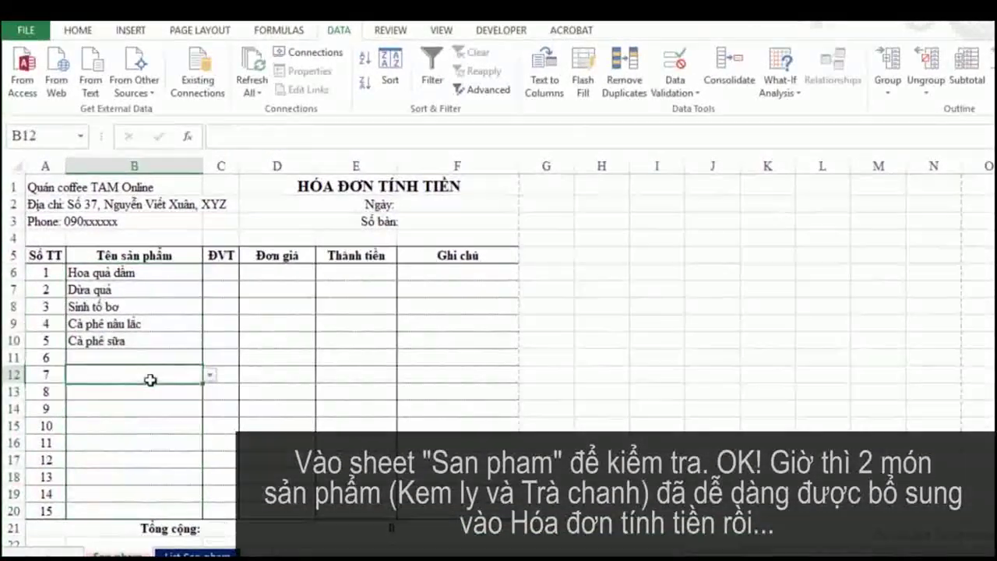
pyautogui.click(209, 376)
pyautogui.moveTo(210, 399); pyautogui.dragTo(213, 437)
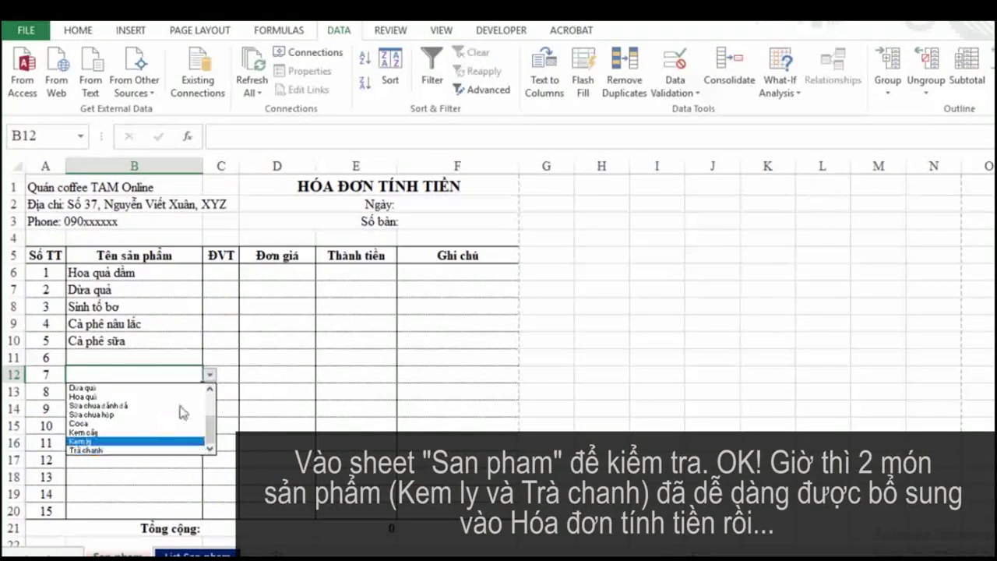
pyautogui.click(139, 360)
pyautogui.click(152, 352)
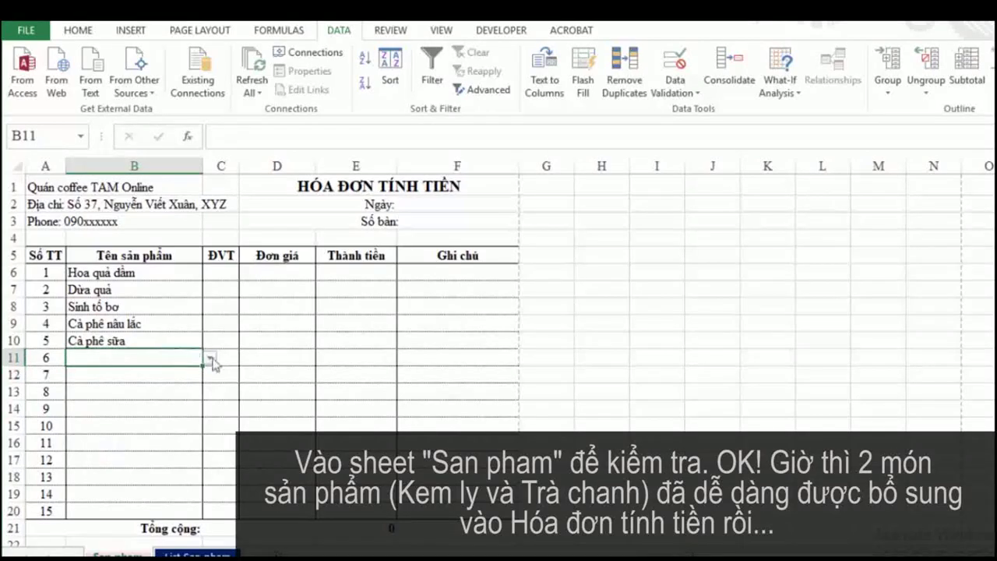
pyautogui.click(209, 360)
pyautogui.moveTo(211, 388); pyautogui.dragTo(212, 431)
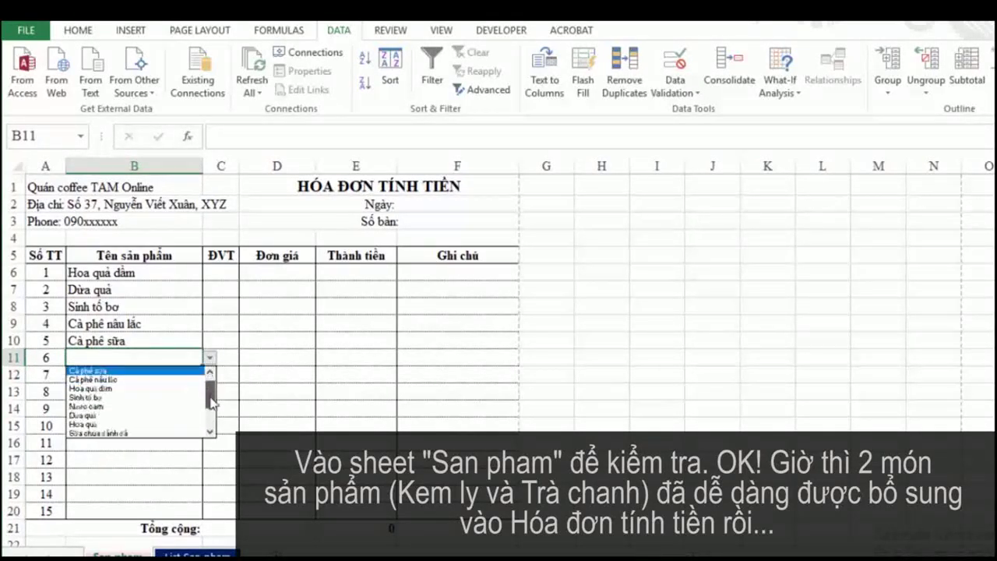
pyautogui.click(111, 433)
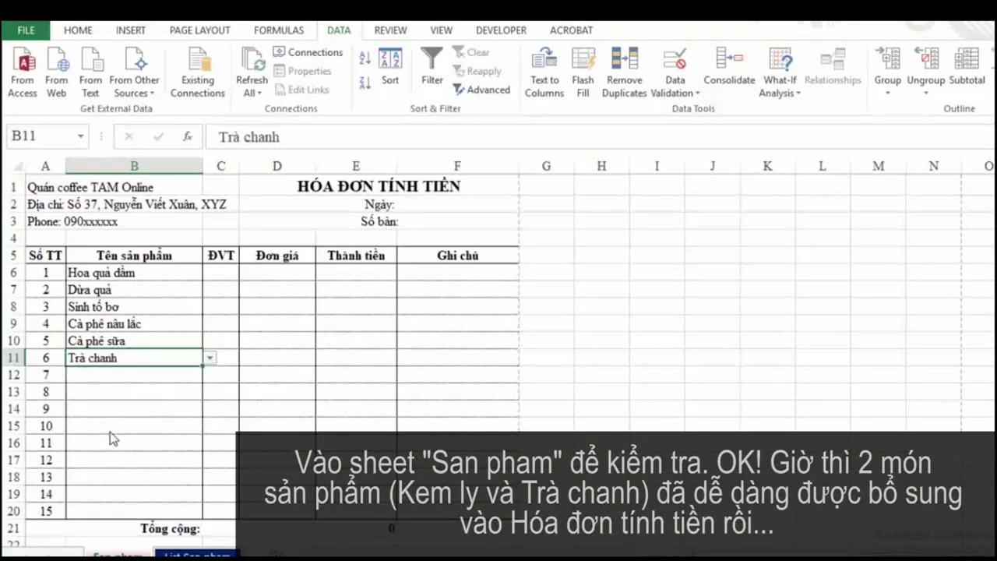
# Choose Kem ly from item 7's product dropdown.
pyautogui.click(111, 375)
pyautogui.click(210, 376)
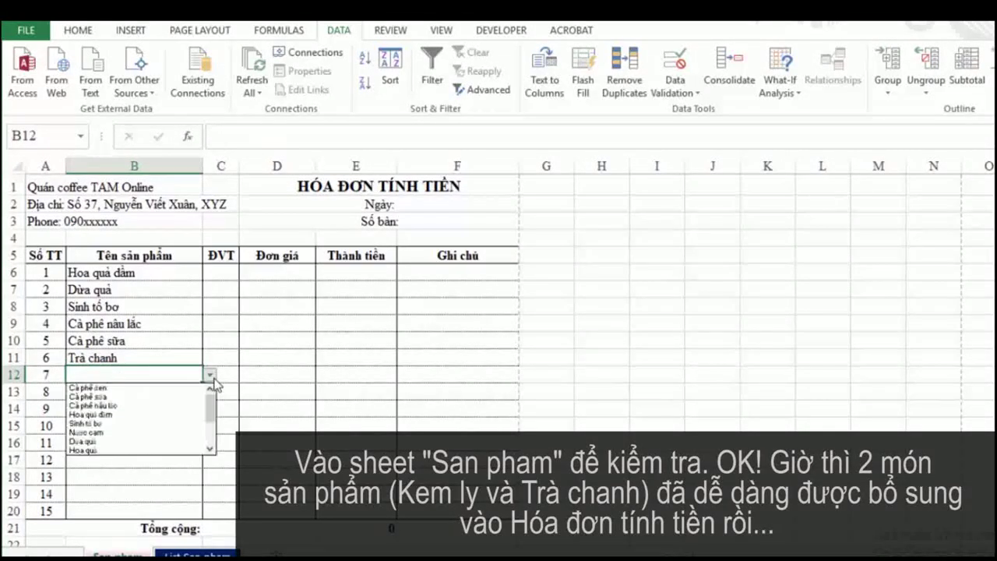
pyautogui.moveTo(210, 410); pyautogui.dragTo(210, 448)
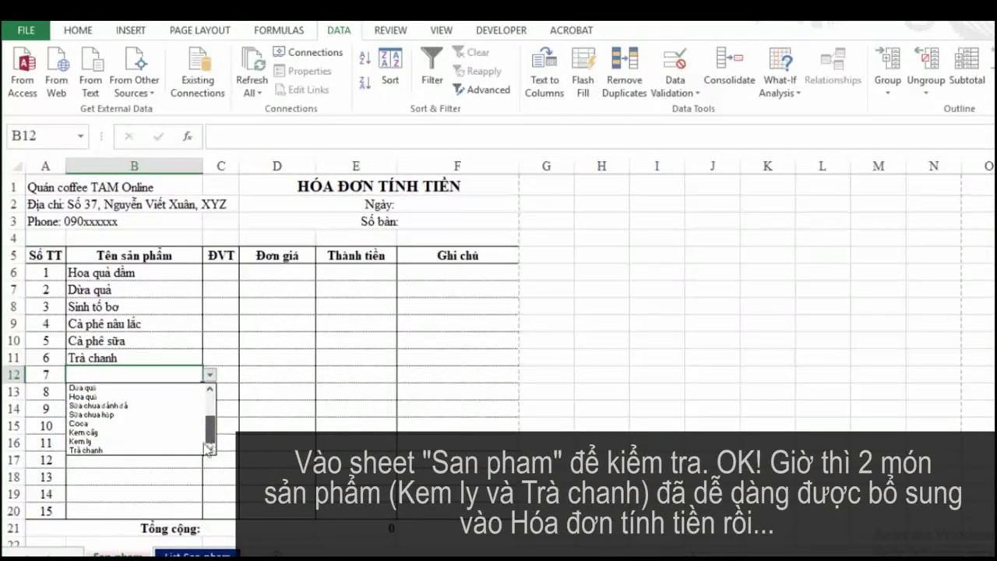
pyautogui.click(98, 441)
pyautogui.click(123, 424)
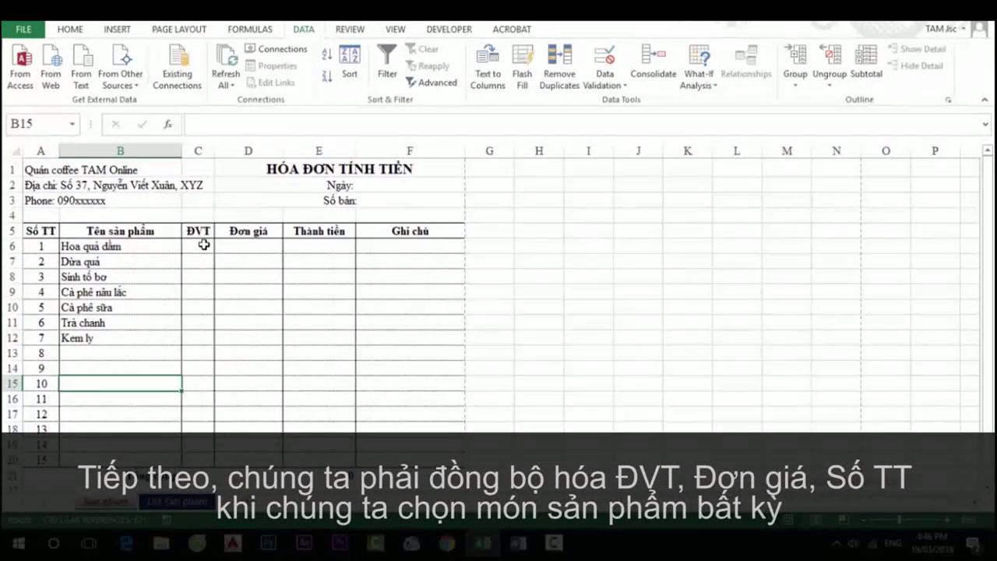
pyautogui.click(196, 246)
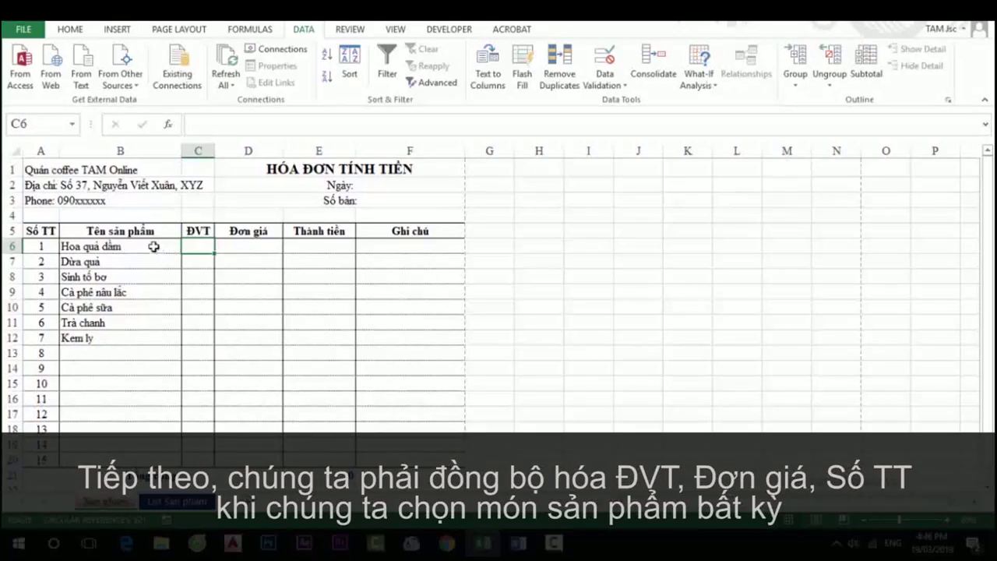
pyautogui.click(154, 246)
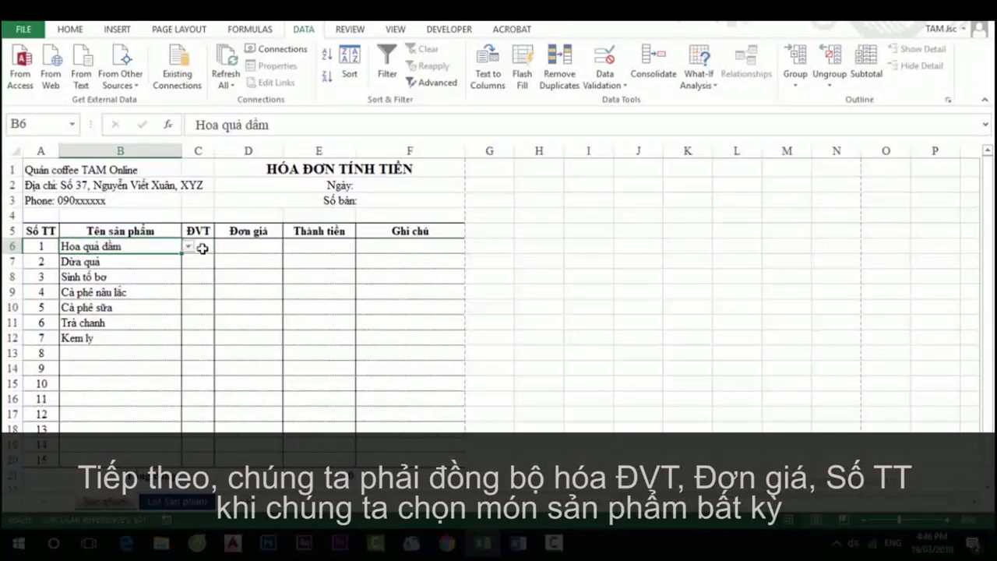
pyautogui.click(202, 248)
pyautogui.click(243, 245)
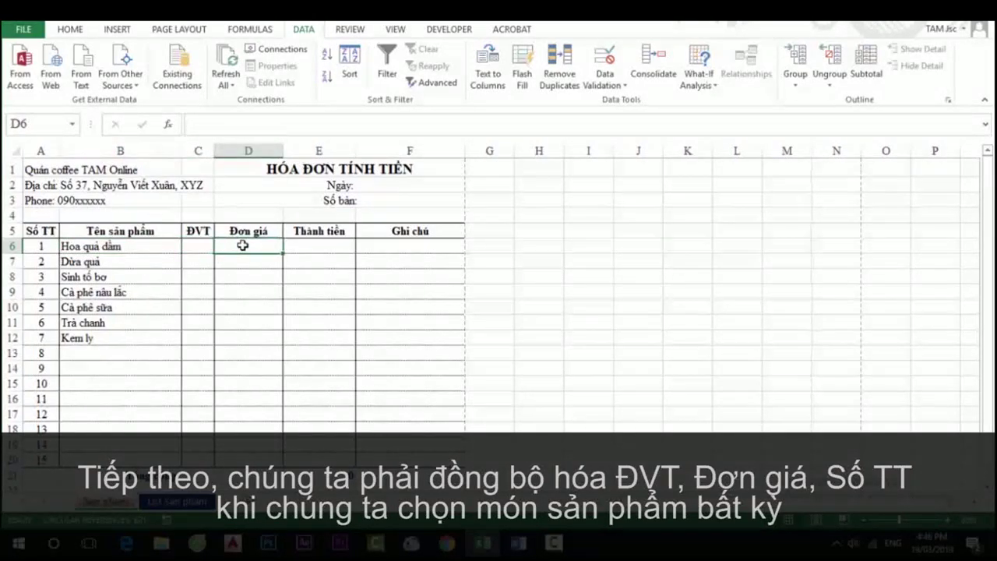
pyautogui.click(311, 246)
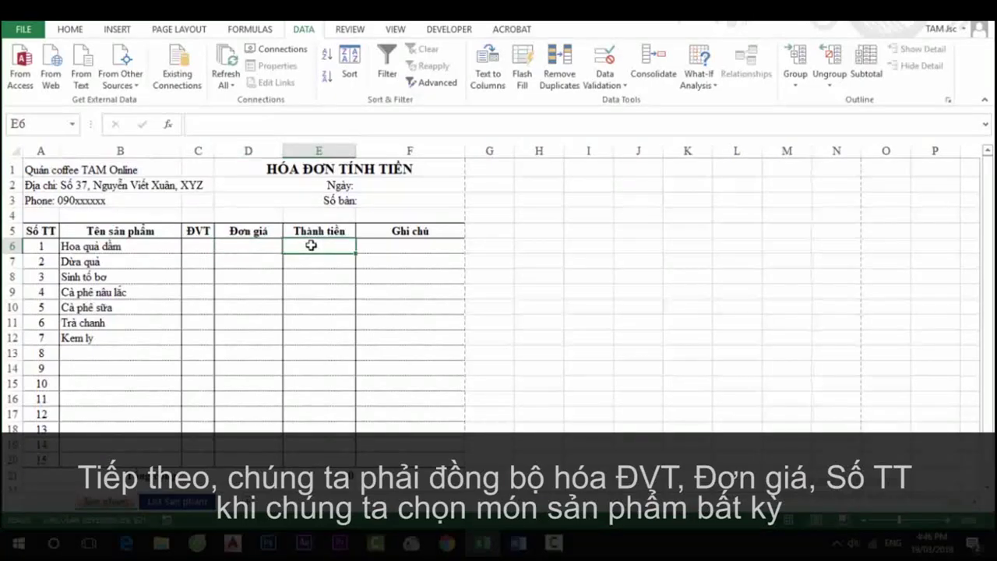
pyautogui.click(202, 251)
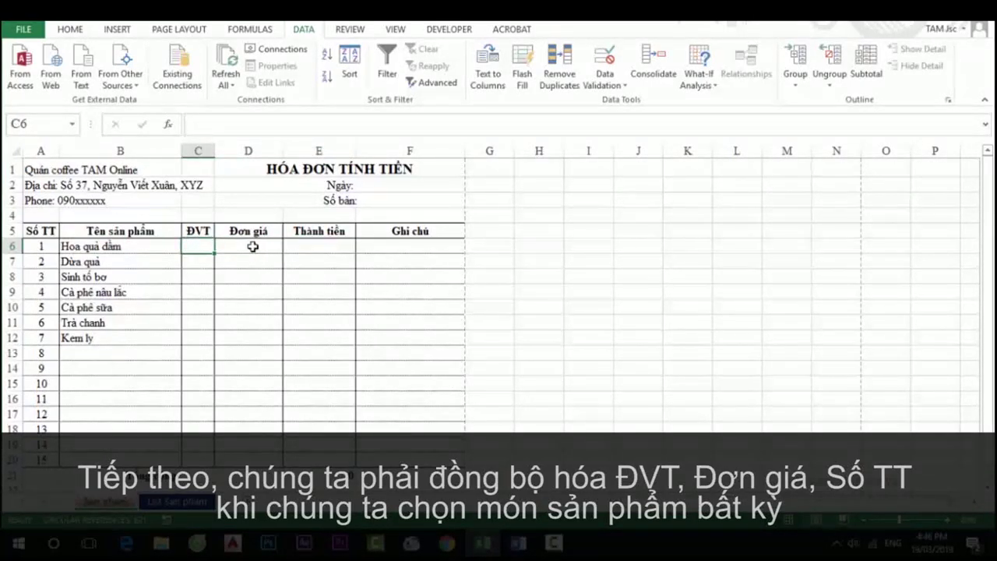
pyautogui.moveTo(253, 246); pyautogui.dragTo(204, 246)
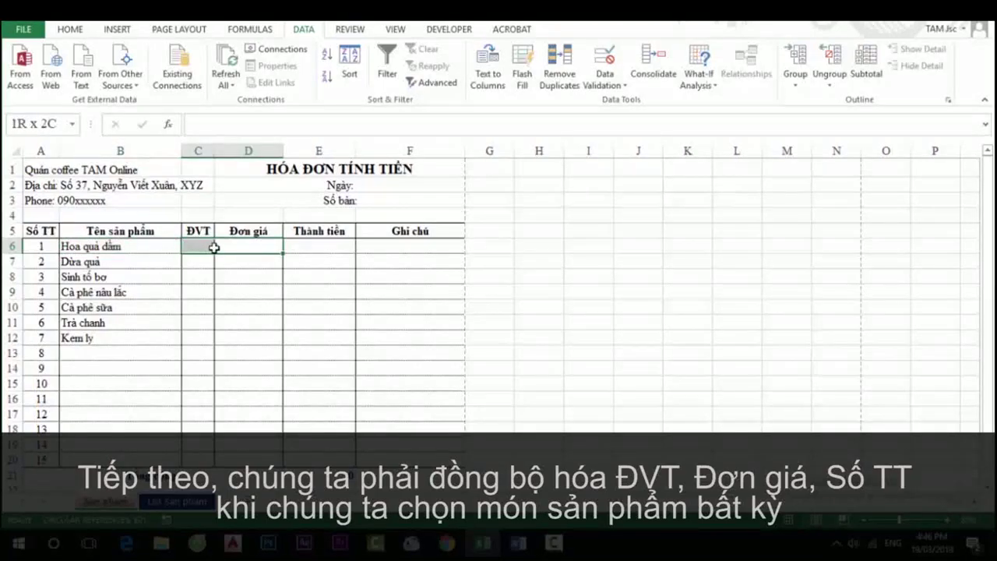
pyautogui.click(141, 263)
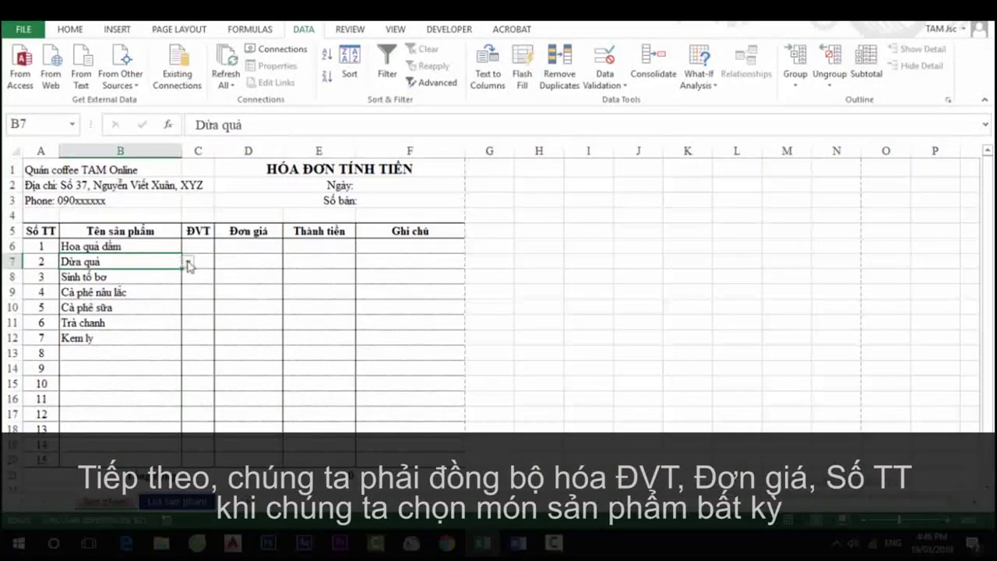
pyautogui.moveTo(201, 261); pyautogui.dragTo(254, 260)
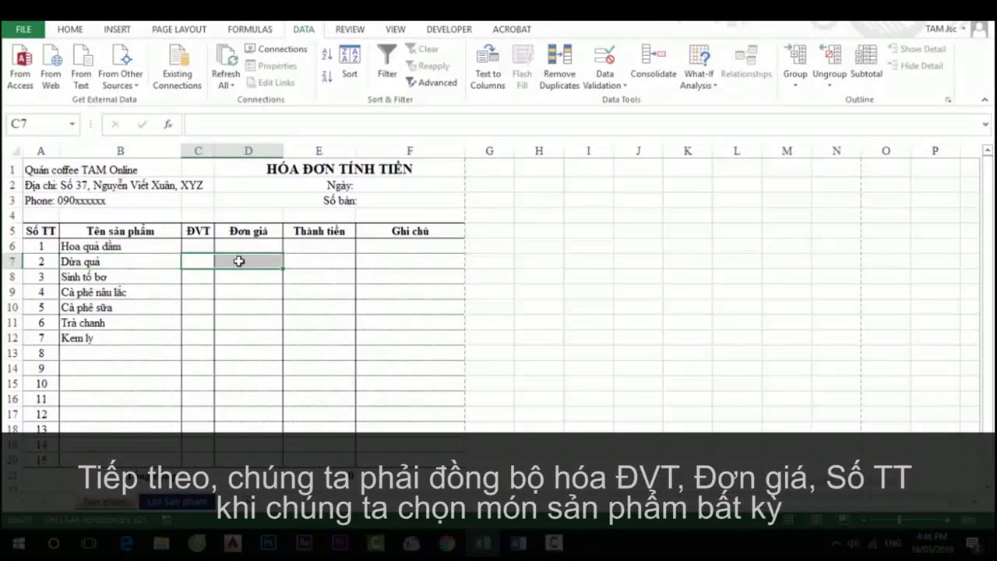
# Select the product table from B3 through column D, including blank rows below, then return to the top.
pyautogui.click(179, 502)
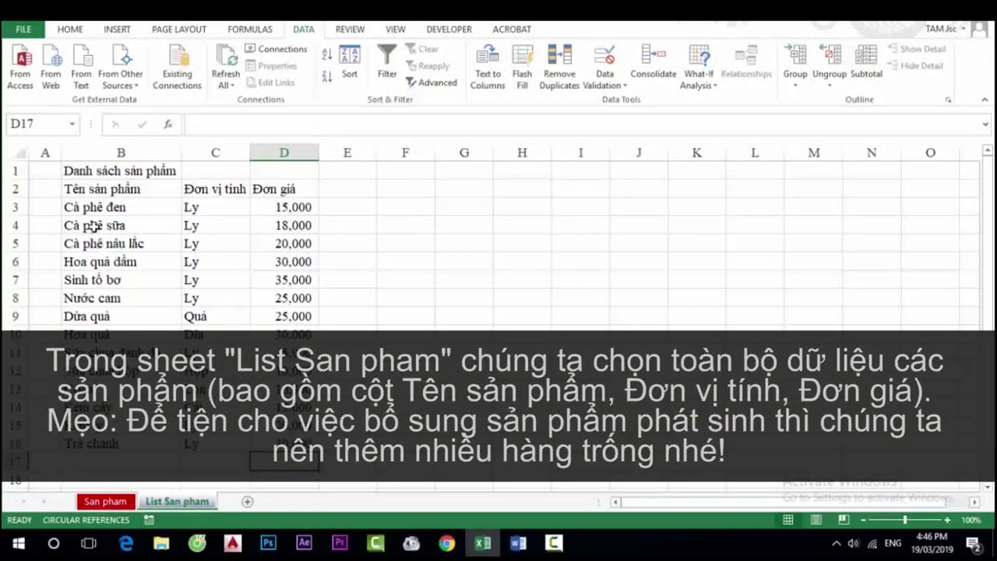
pyautogui.moveTo(72, 207)
pyautogui.mouseDown()
pyautogui.moveTo(274, 215)
pyautogui.moveTo(274, 462)
pyautogui.mouseUp()
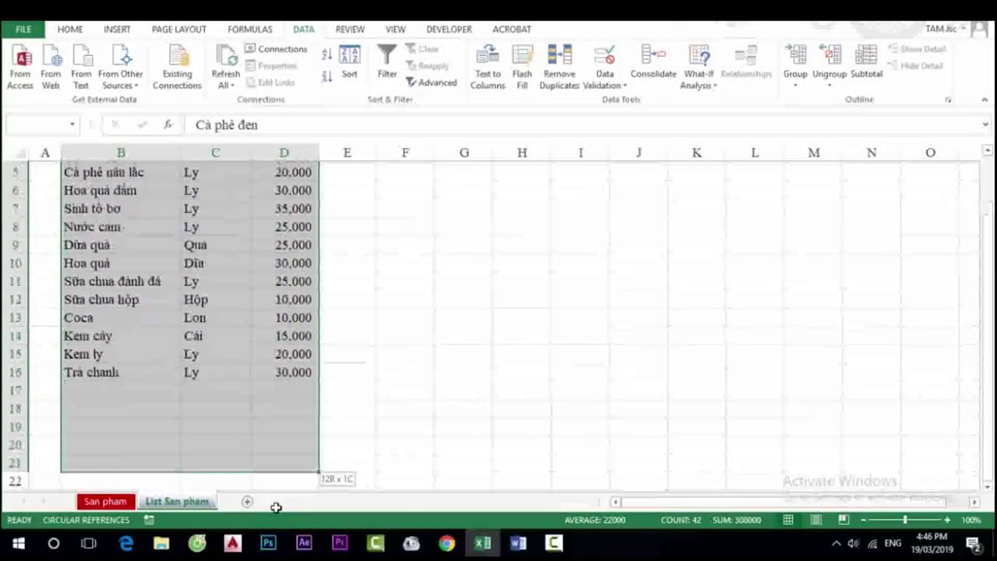
pyautogui.moveTo(274, 462)
pyautogui.mouseDown()
pyautogui.moveTo(279, 530)
pyautogui.moveTo(266, 422)
pyautogui.moveTo(265, 151)
pyautogui.moveTo(275, 198)
pyautogui.moveTo(275, 149)
pyautogui.moveTo(279, 159)
pyautogui.mouseUp()
pyautogui.moveTo(281, 154); pyautogui.dragTo(290, 210)
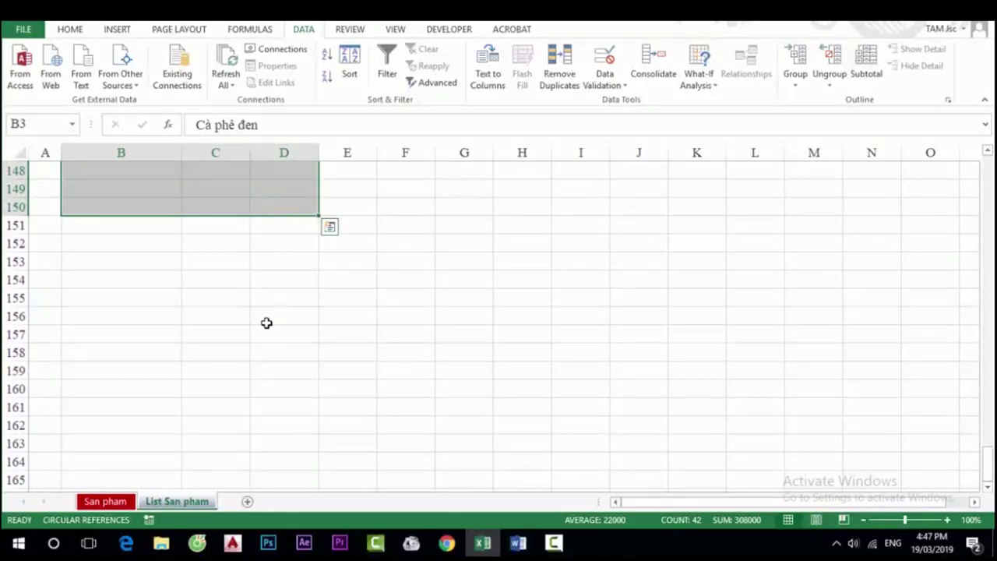
pyautogui.scroll(4, 266, 322)
pyautogui.scroll(2, 381, 323)
pyautogui.scroll(3, 381, 323)
pyautogui.scroll(2, 381, 322)
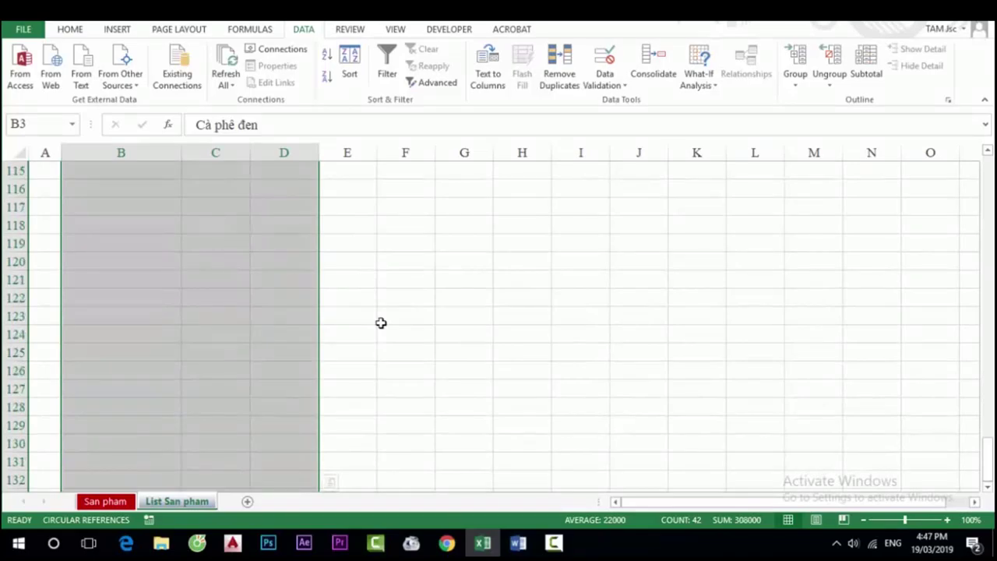
pyautogui.scroll(4, 381, 323)
pyautogui.scroll(3, 381, 321)
pyautogui.scroll(5, 381, 320)
pyautogui.scroll(4, 383, 312)
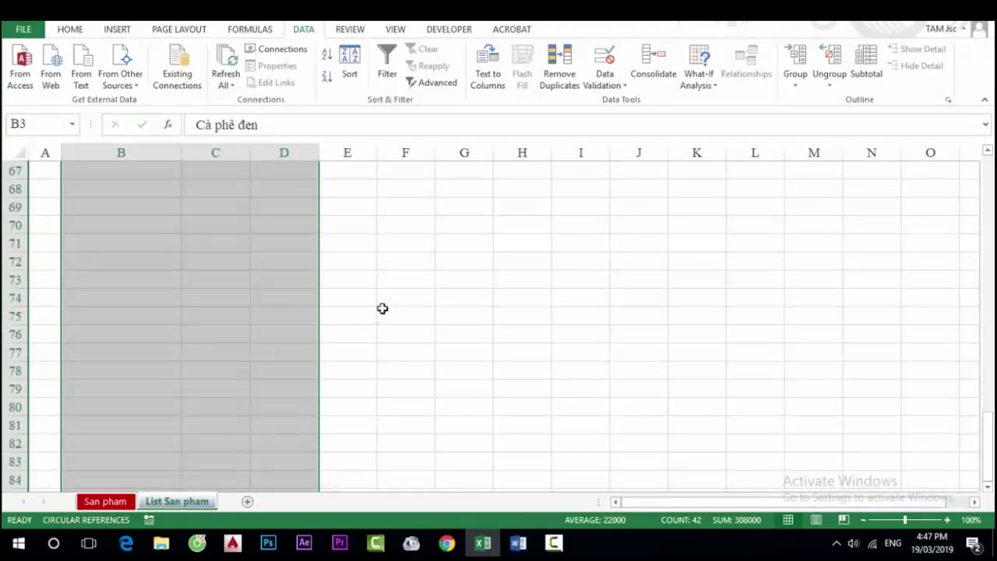
pyautogui.scroll(7, 383, 309)
pyautogui.scroll(4, 400, 302)
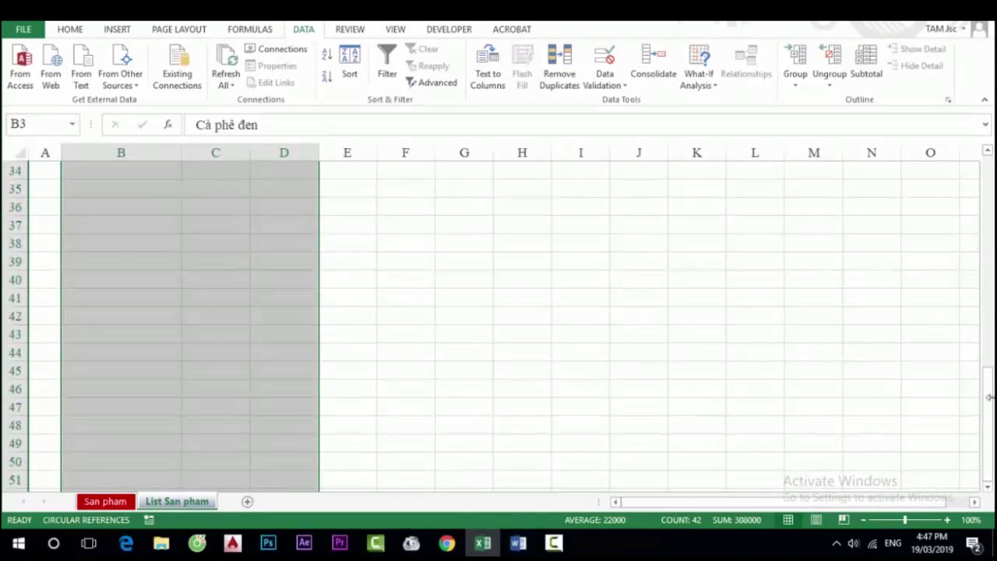
pyautogui.moveTo(989, 397); pyautogui.dragTo(985, 181)
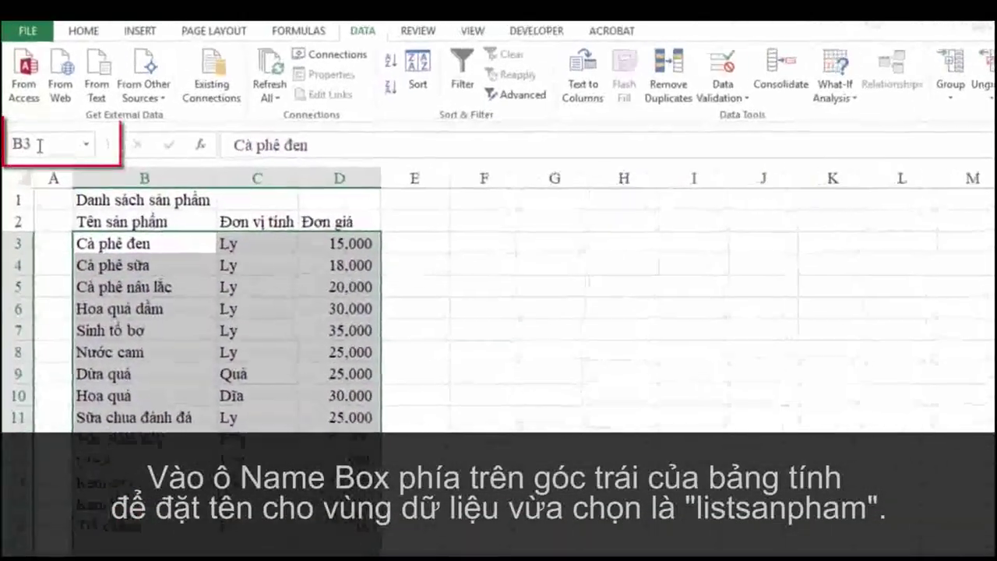
# Name the selected product range 'listsanpham' in the Name Box.
pyautogui.click(39, 145)
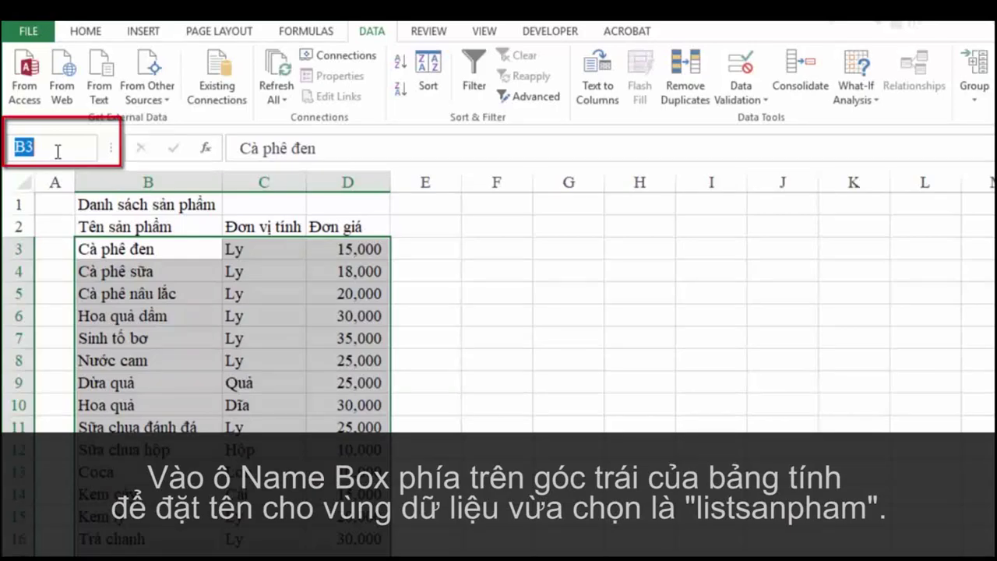
pyautogui.write('li')
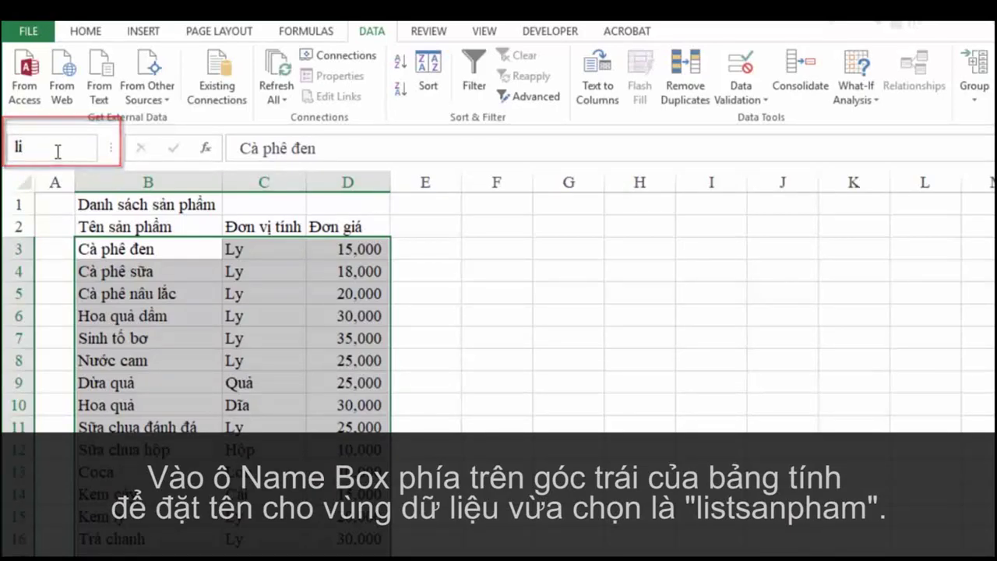
pyautogui.write('stsanp')
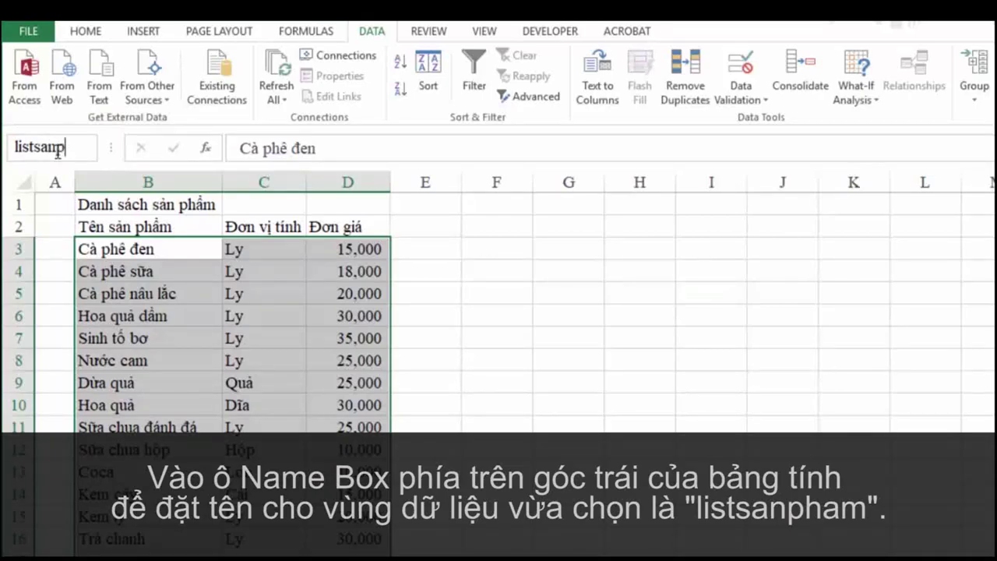
pyautogui.write('ham')
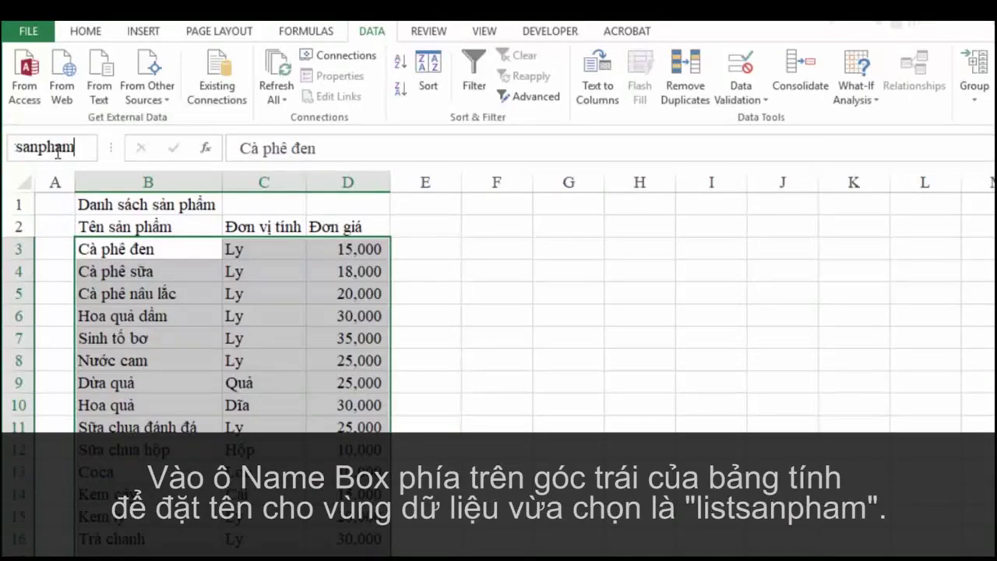
pyautogui.press('Return')
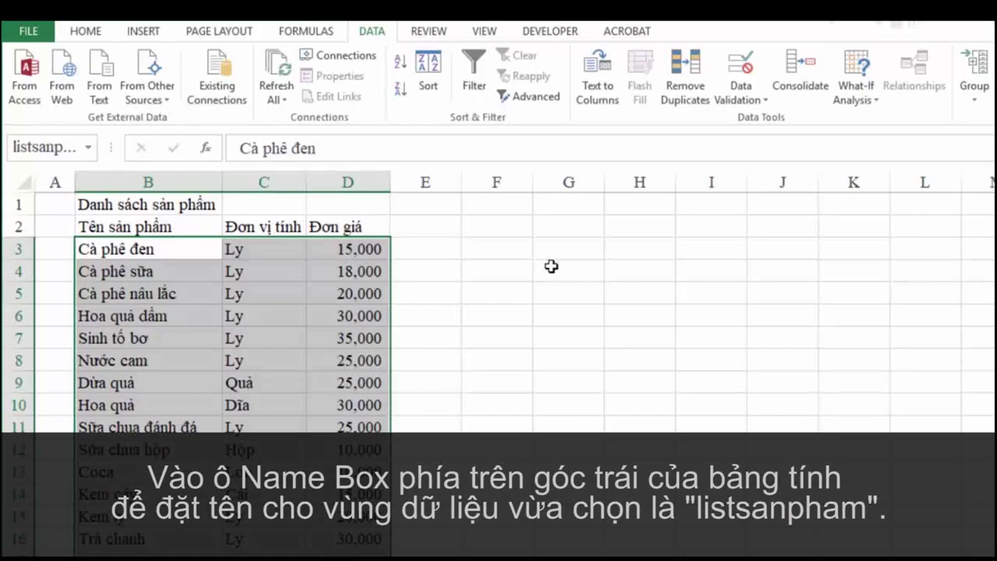
pyautogui.click(34, 151)
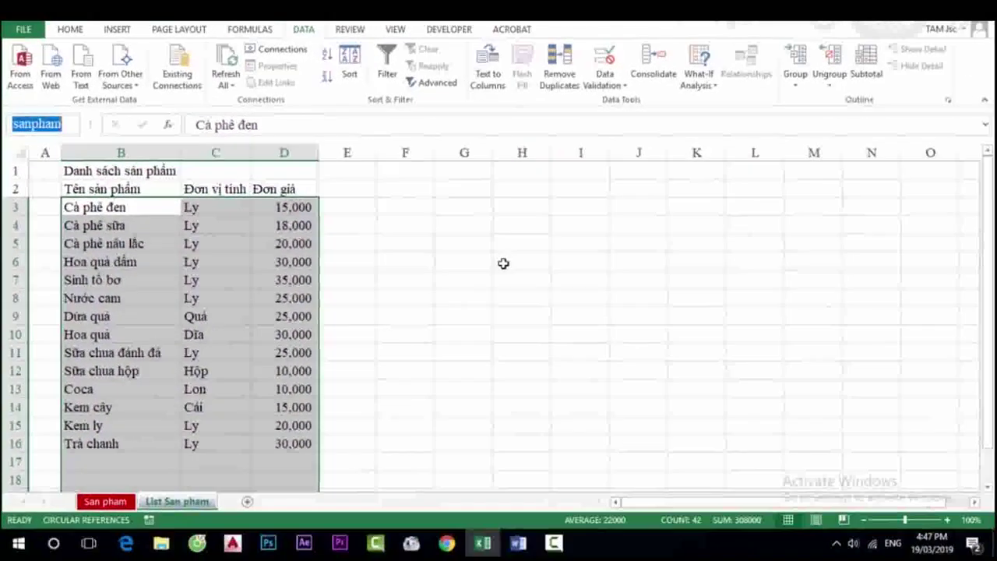
pyautogui.click(514, 264)
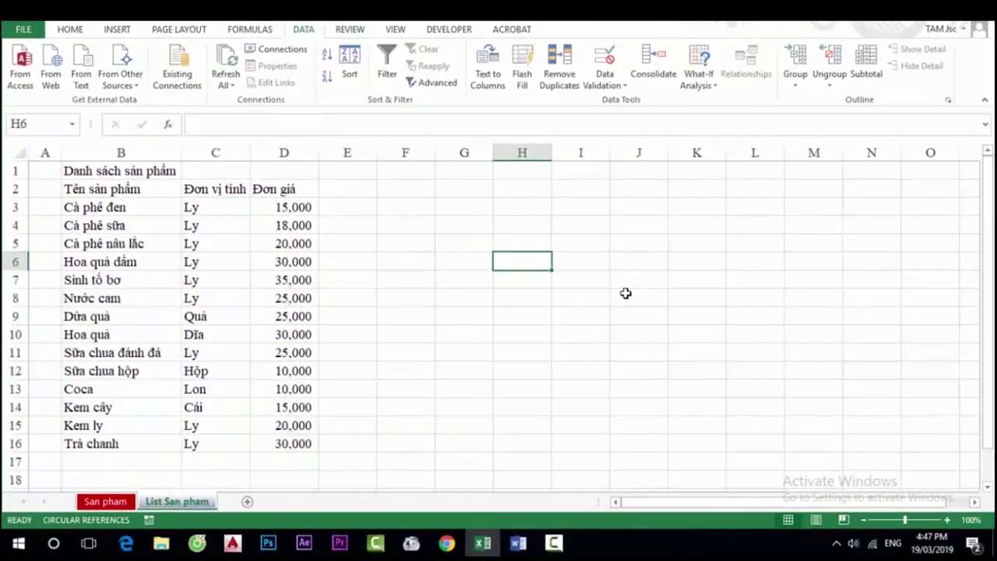
# Jump to the listsanpham named range from the Name Box list to check its extent.
pyautogui.click(72, 124)
pyautogui.click(50, 138)
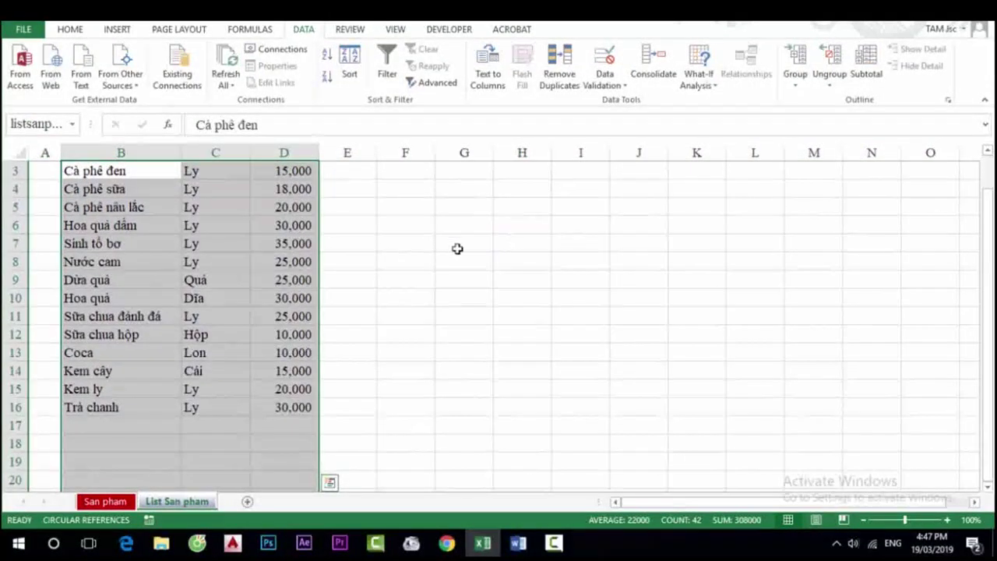
pyautogui.scroll(1, 423, 248)
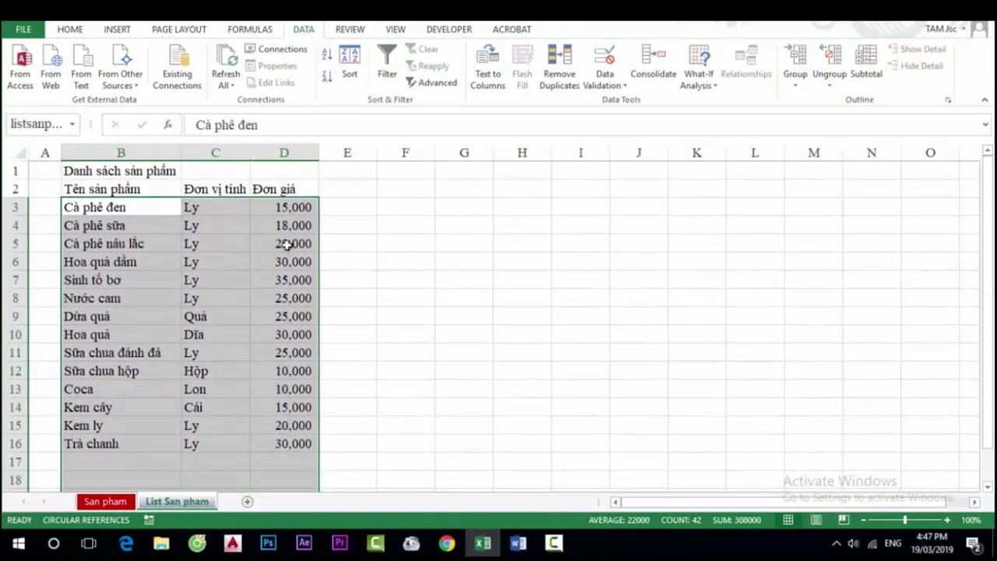
pyautogui.scroll(-5, 285, 252)
pyautogui.scroll(-8, 285, 251)
pyautogui.scroll(2, 290, 255)
pyautogui.scroll(4, 290, 255)
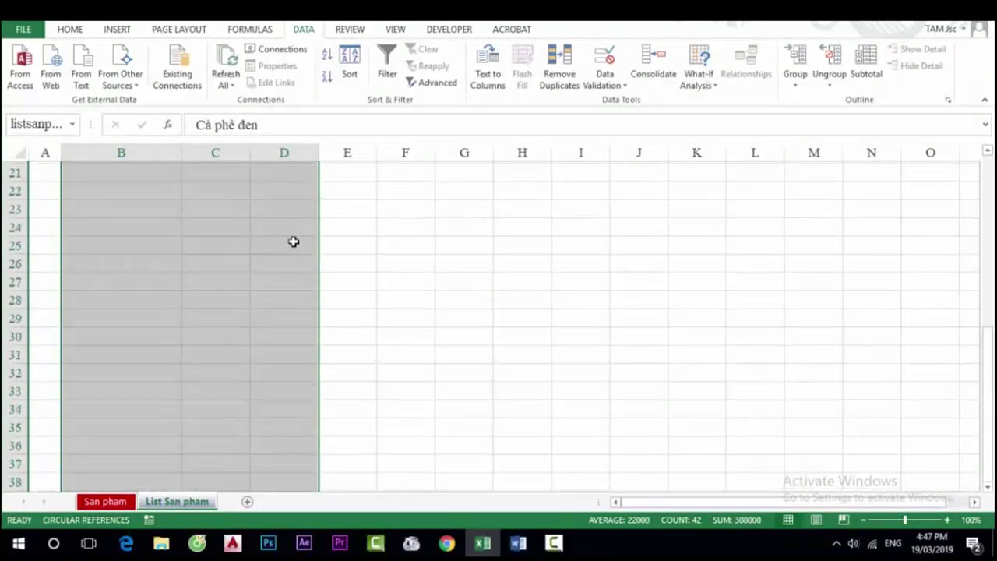
pyautogui.scroll(7, 291, 254)
pyautogui.click(642, 285)
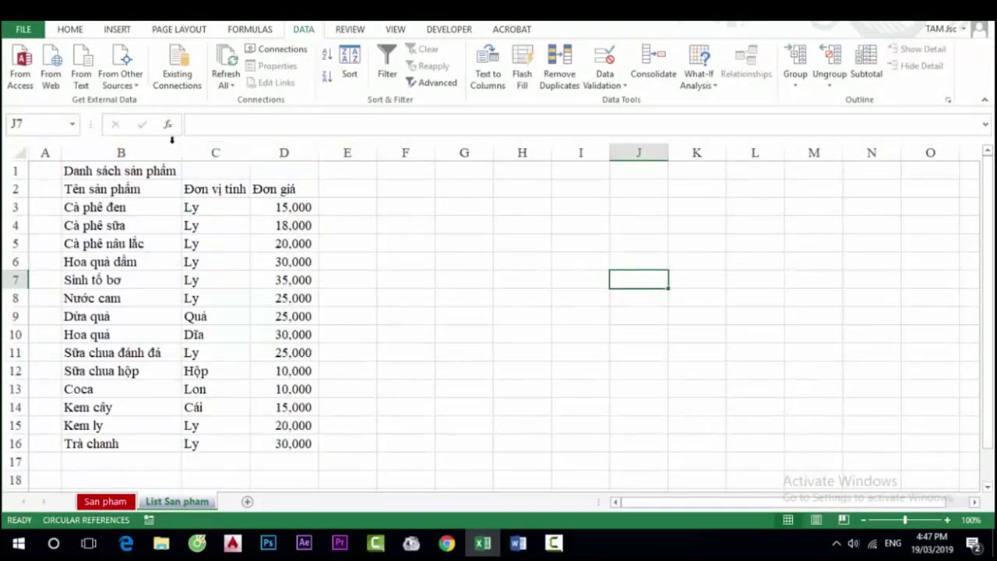
pyautogui.click(71, 124)
pyautogui.click(35, 142)
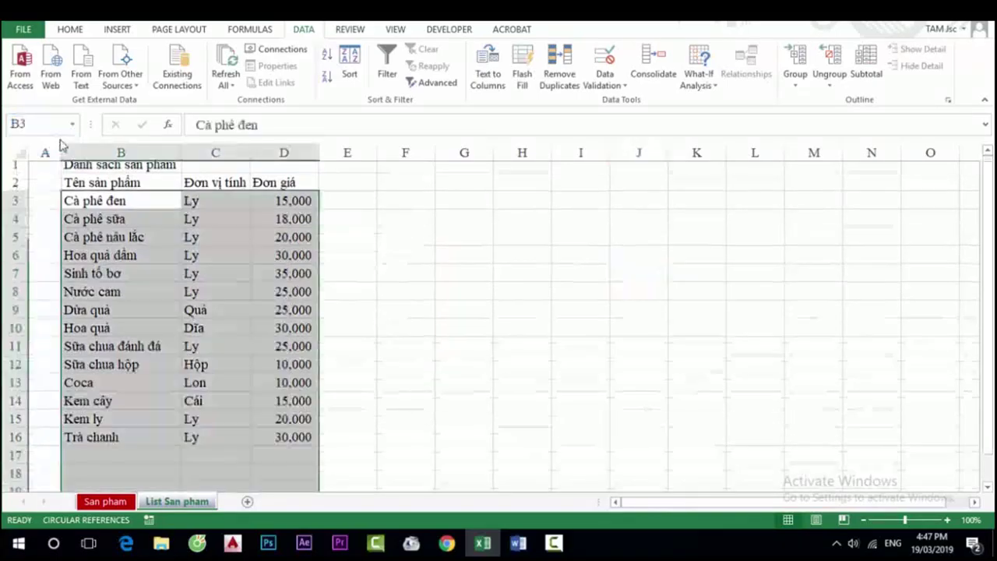
pyautogui.scroll(1, 461, 257)
pyautogui.click(463, 244)
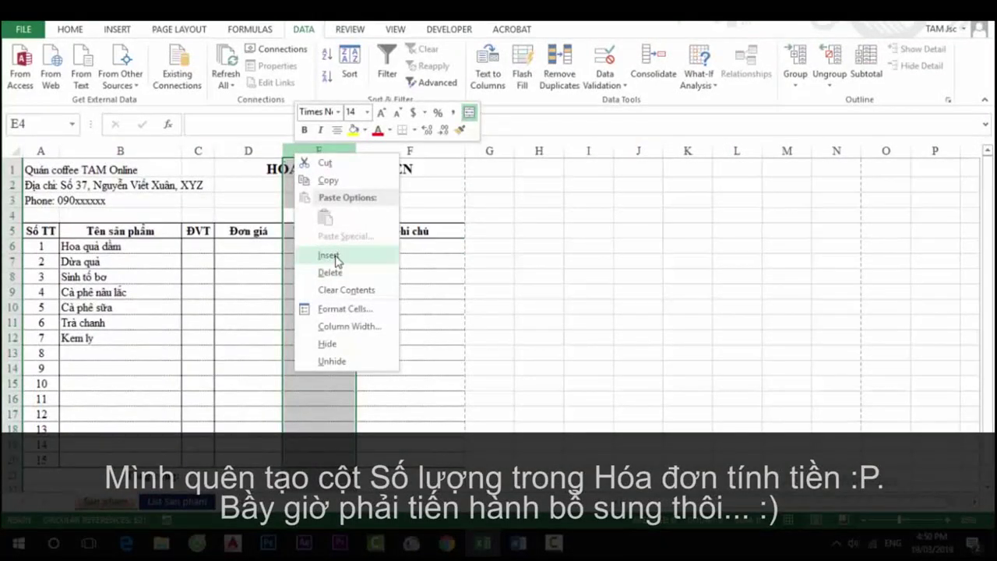
# Insert a Số lượng column before Thành tiền and resize columns E and G to fit.
pyautogui.click(335, 250)
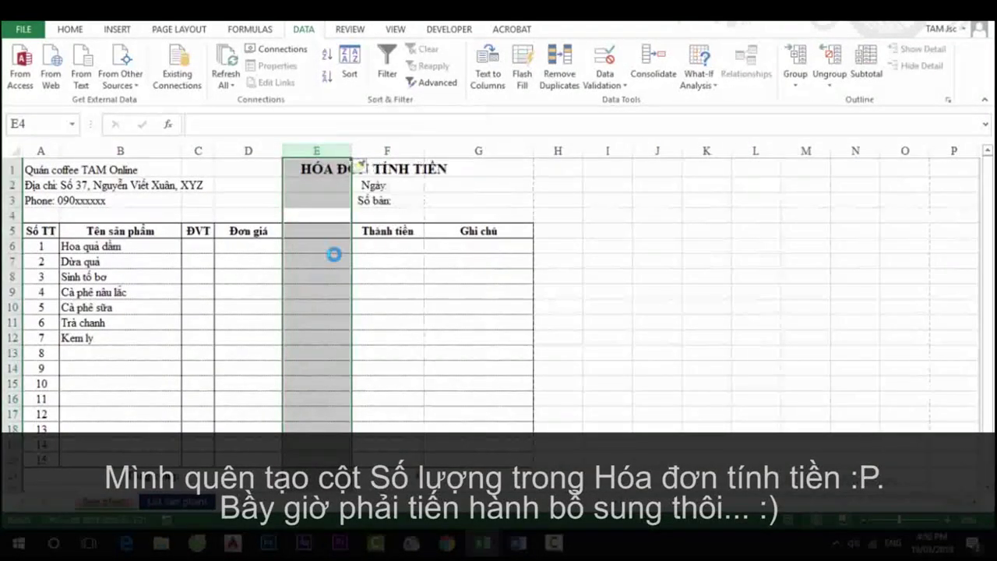
pyautogui.click(322, 230)
pyautogui.write('Số lư')
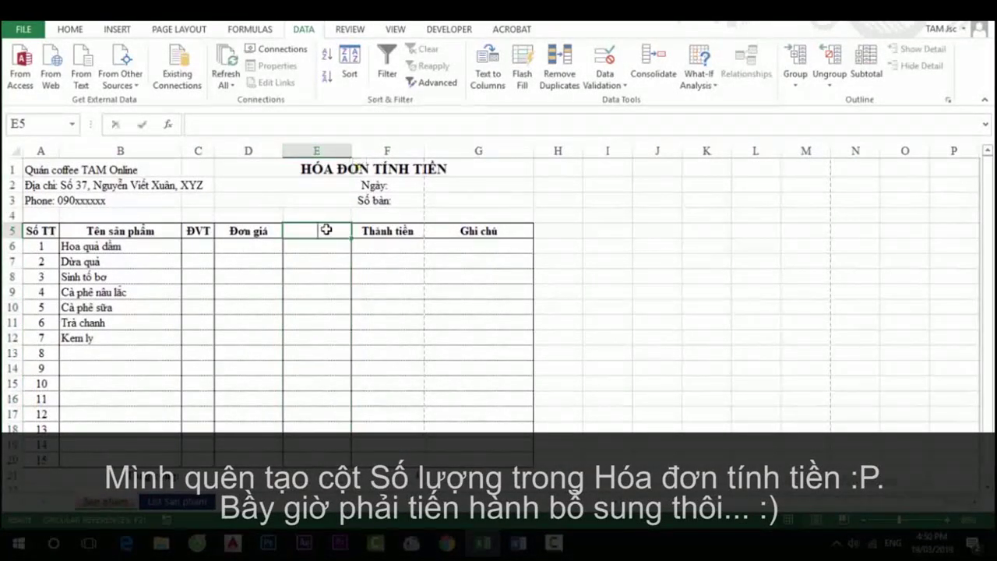
pyautogui.write('ợng')
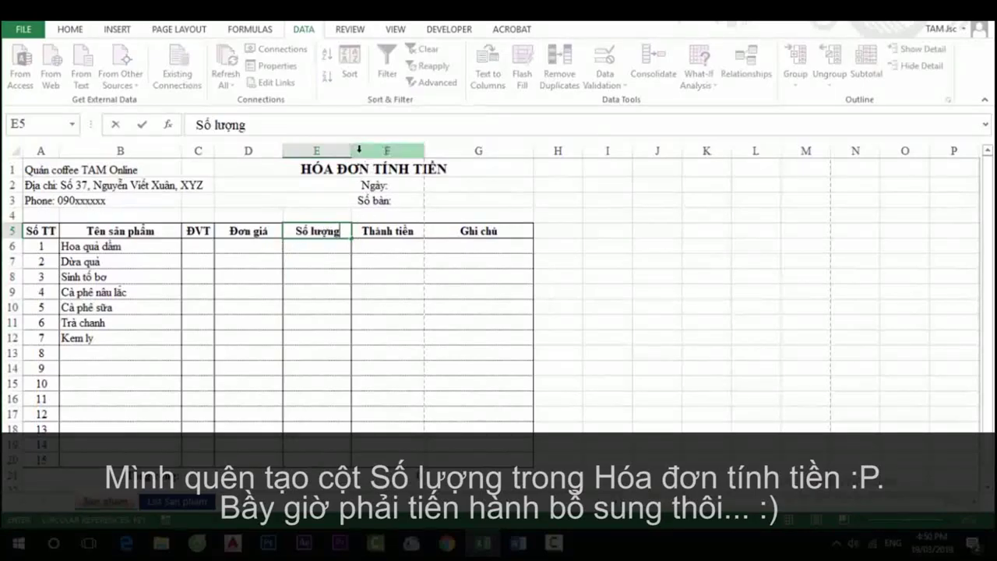
pyautogui.click(296, 179)
pyautogui.moveTo(352, 150); pyautogui.dragTo(331, 149)
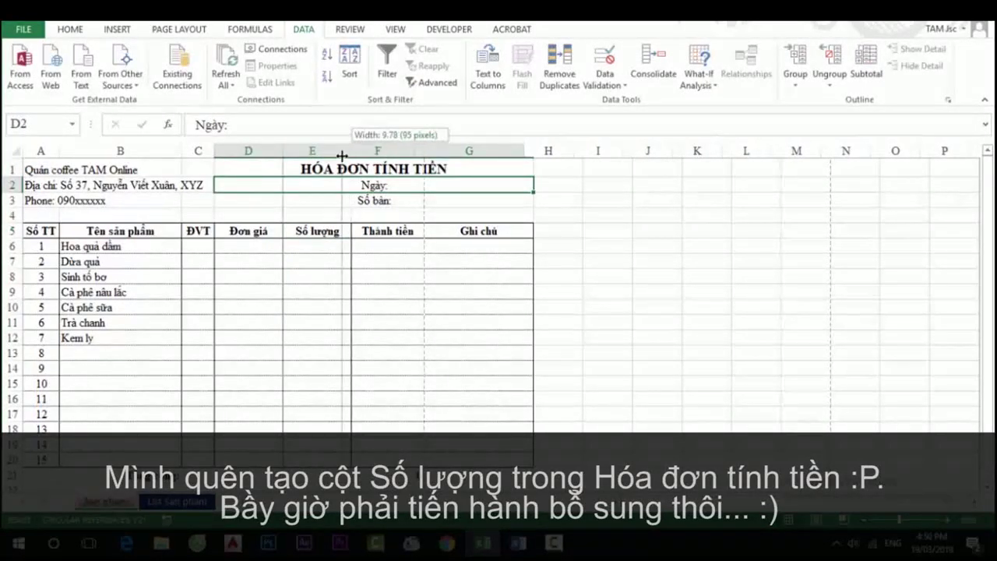
pyautogui.moveTo(534, 150); pyautogui.dragTo(458, 150)
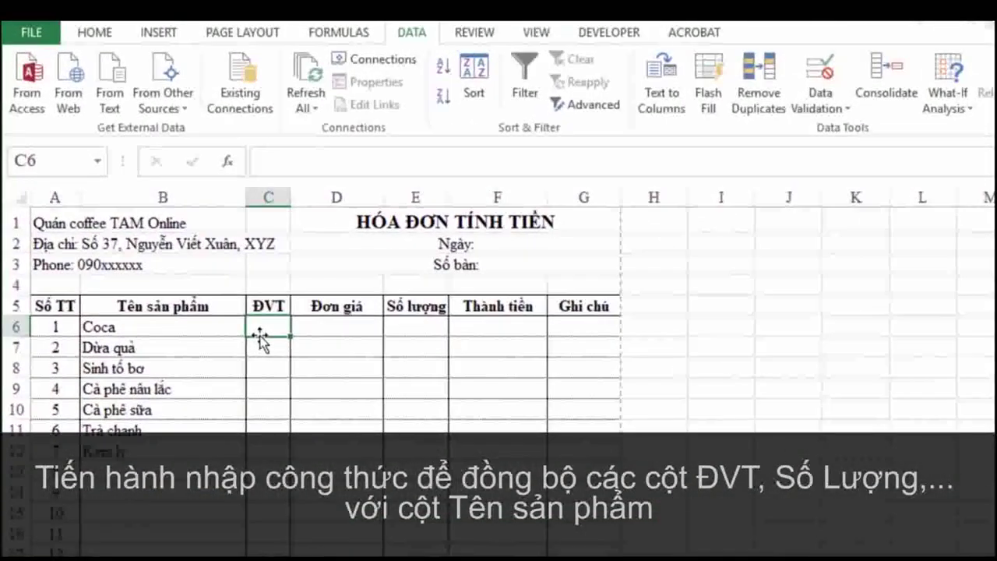
# Enter =VLOOKUP(B6,listsanpham,2,0) in C6 to look up the product's unit.
pyautogui.write('=')
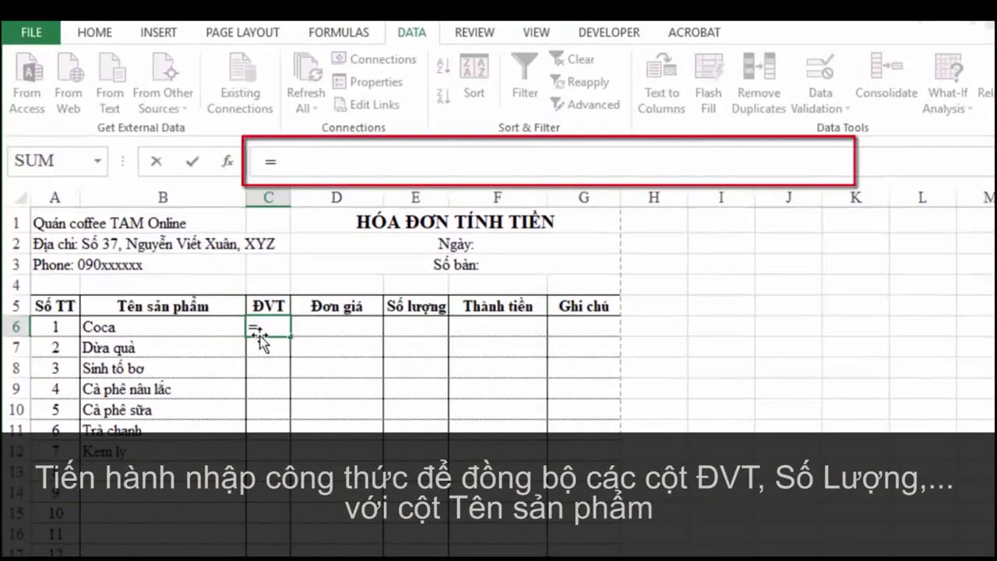
pyautogui.write('V')
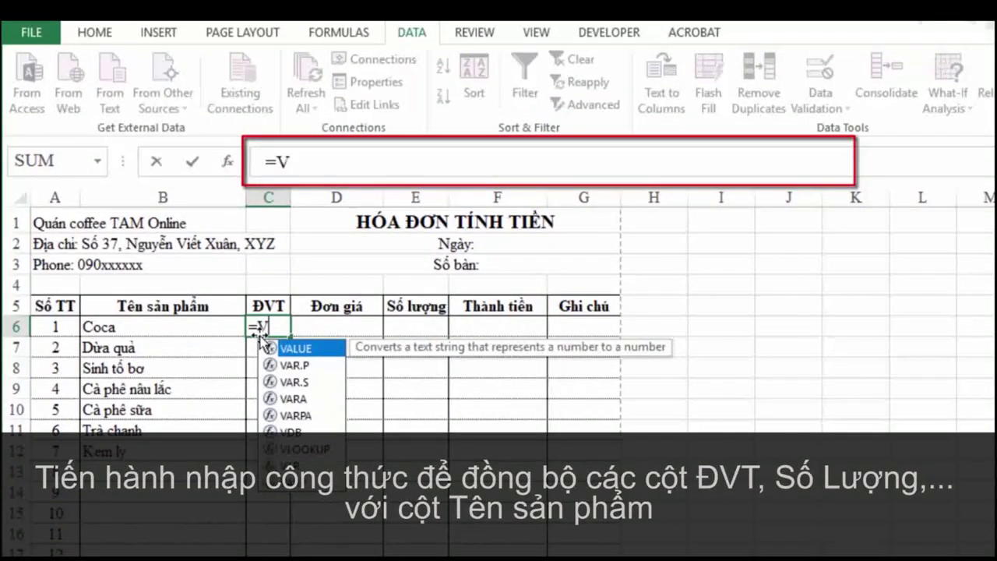
pyautogui.write('l')
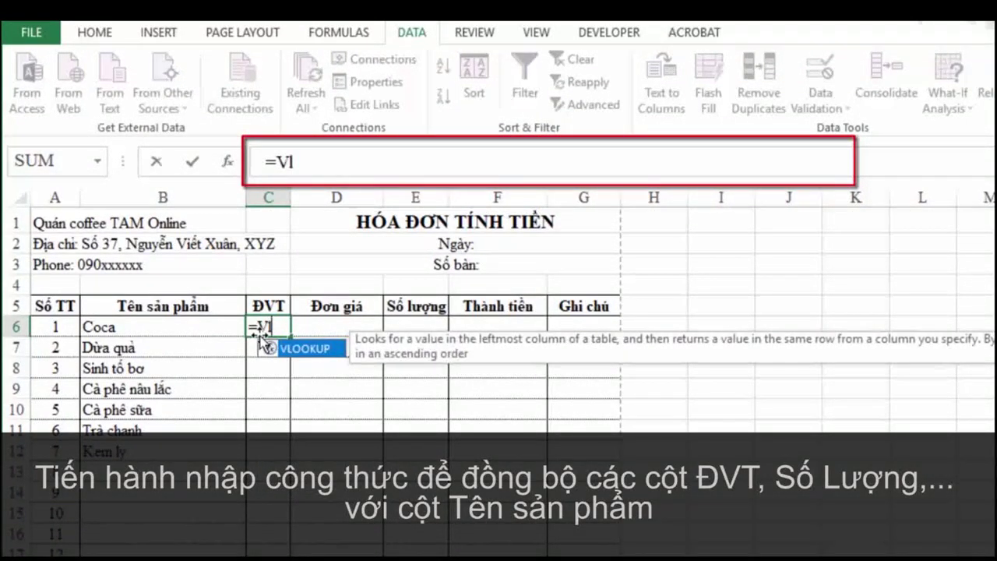
pyautogui.doubleClick(333, 357)
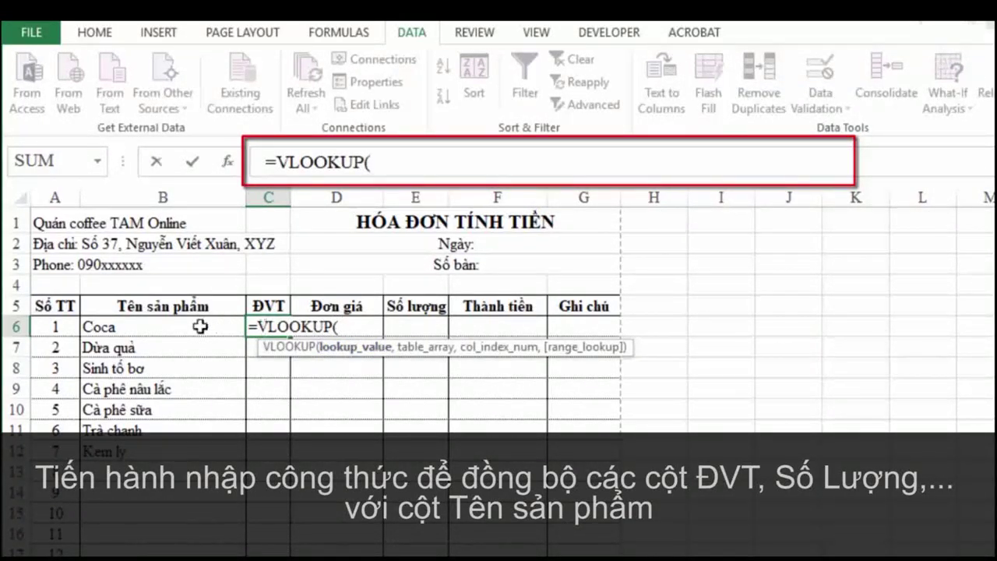
pyautogui.click(133, 326)
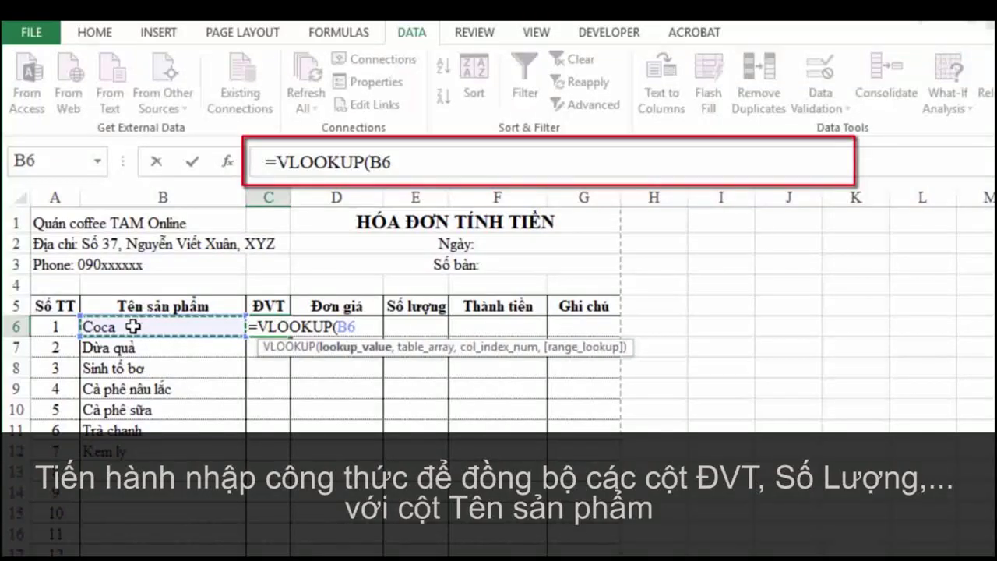
pyautogui.write(',')
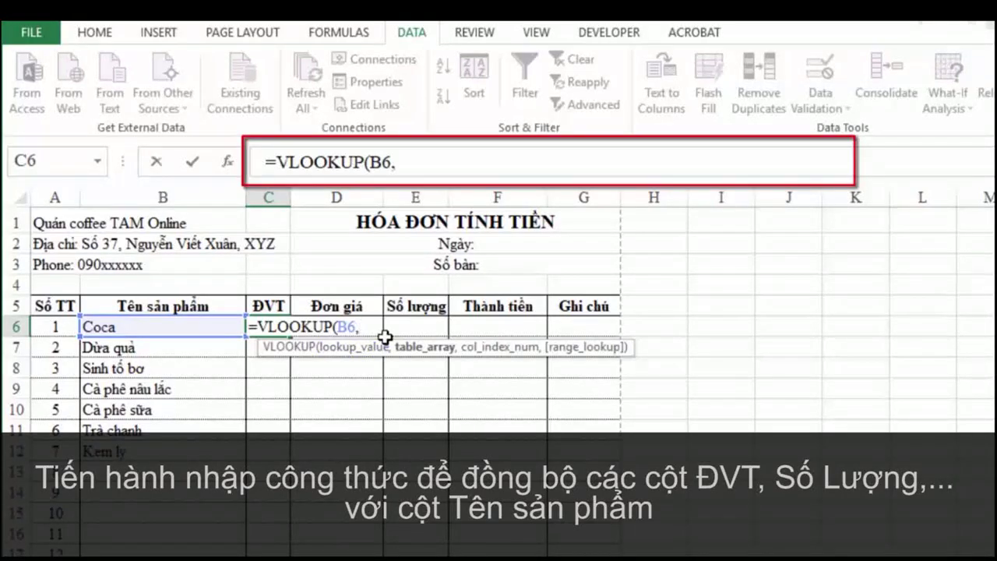
pyautogui.write('li')
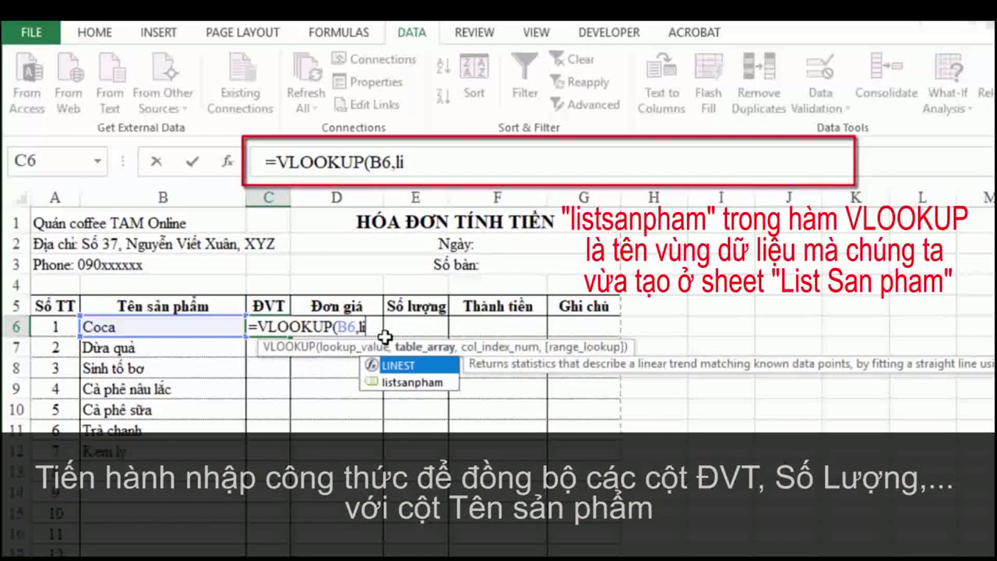
pyautogui.write('s')
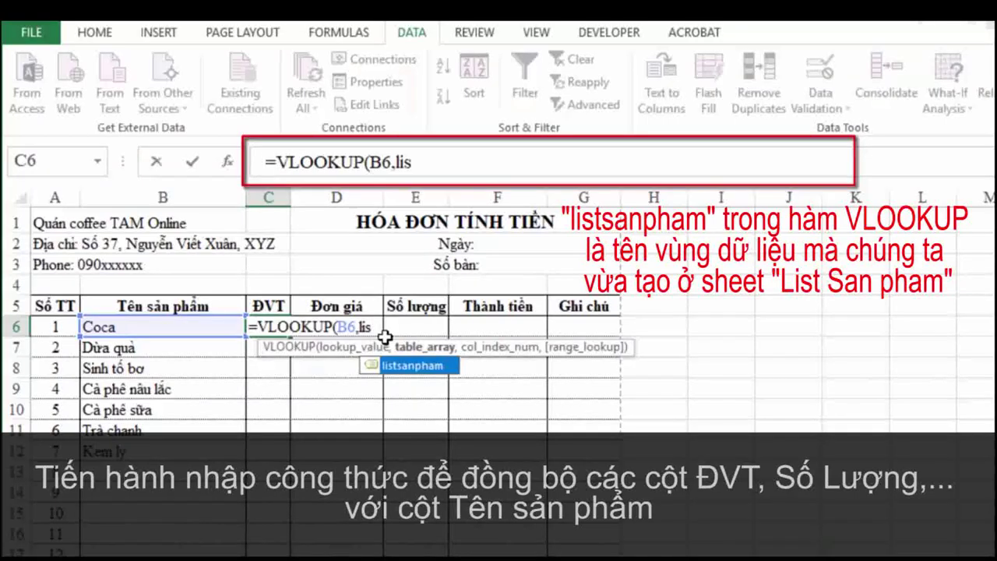
pyautogui.write('t')
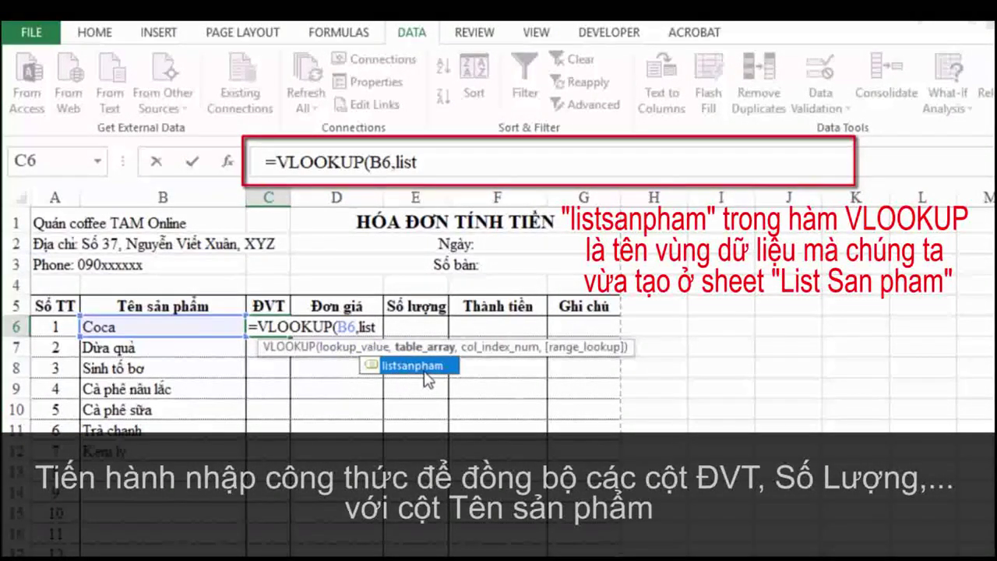
pyautogui.doubleClick(427, 366)
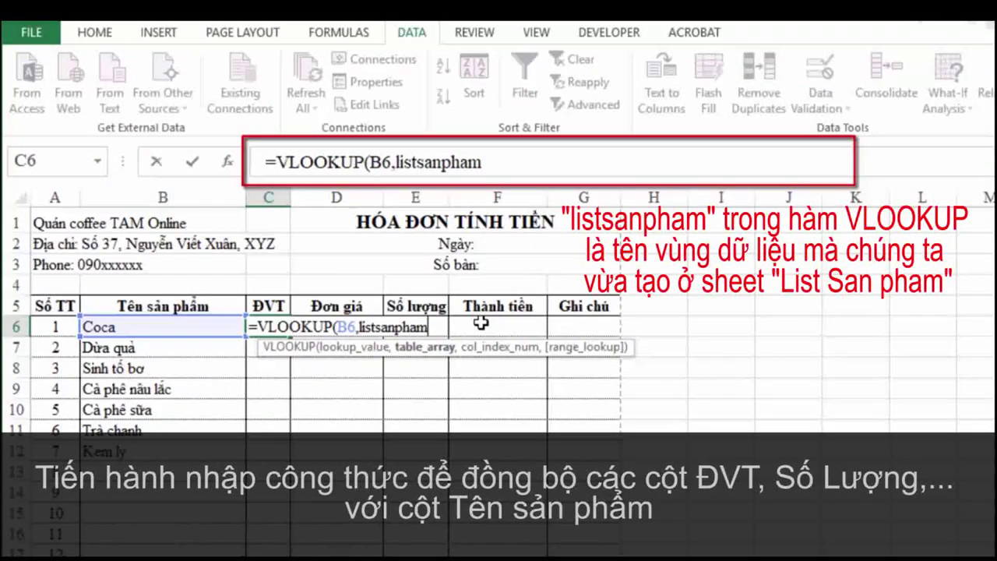
pyautogui.write(',')
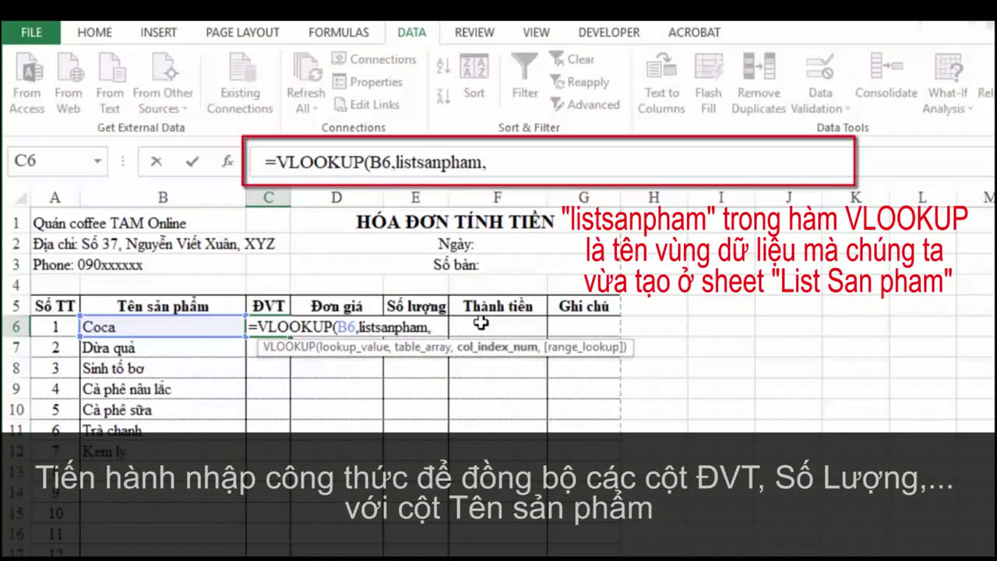
pyautogui.write('2')
pyautogui.write(',')
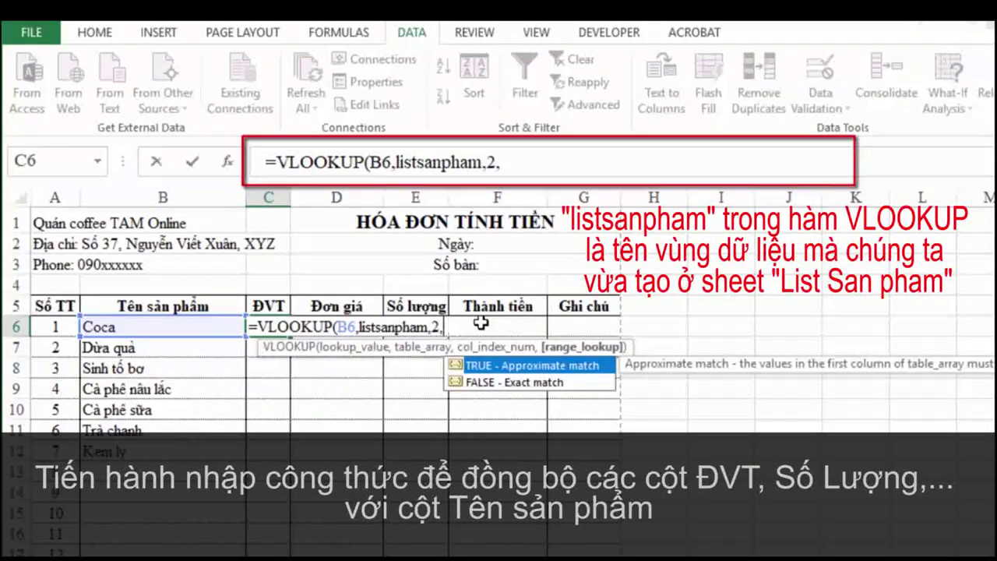
pyautogui.write('0)')
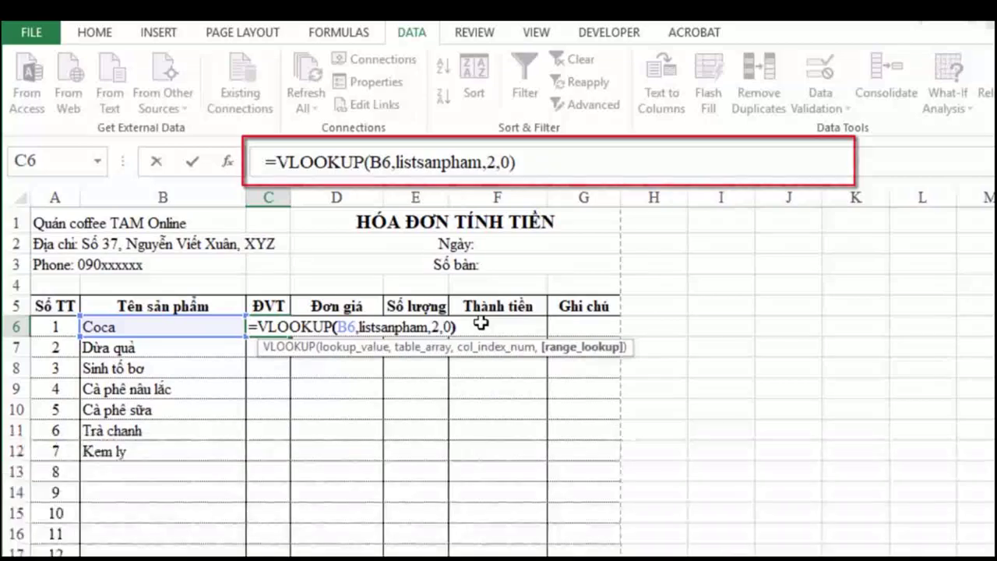
pyautogui.press('Return')
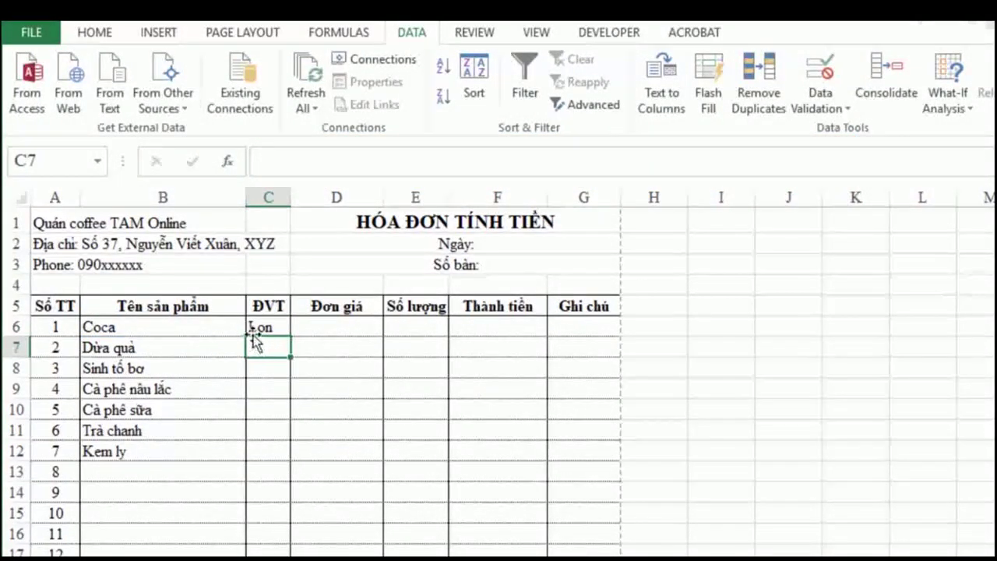
# Change the B6 product to Sữa chua đánh đá so the unit shows Ly.
pyautogui.click(216, 328)
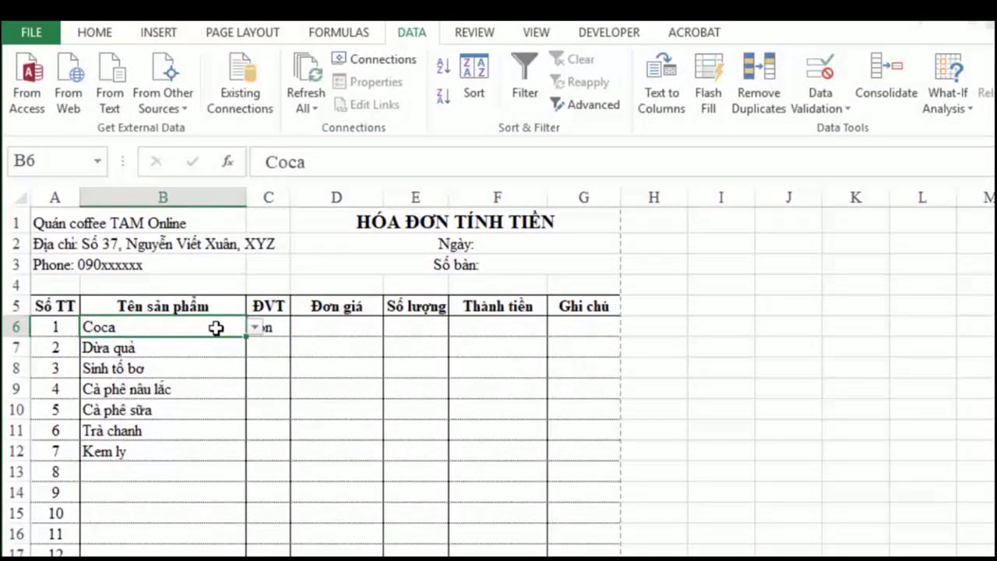
pyautogui.click(255, 327)
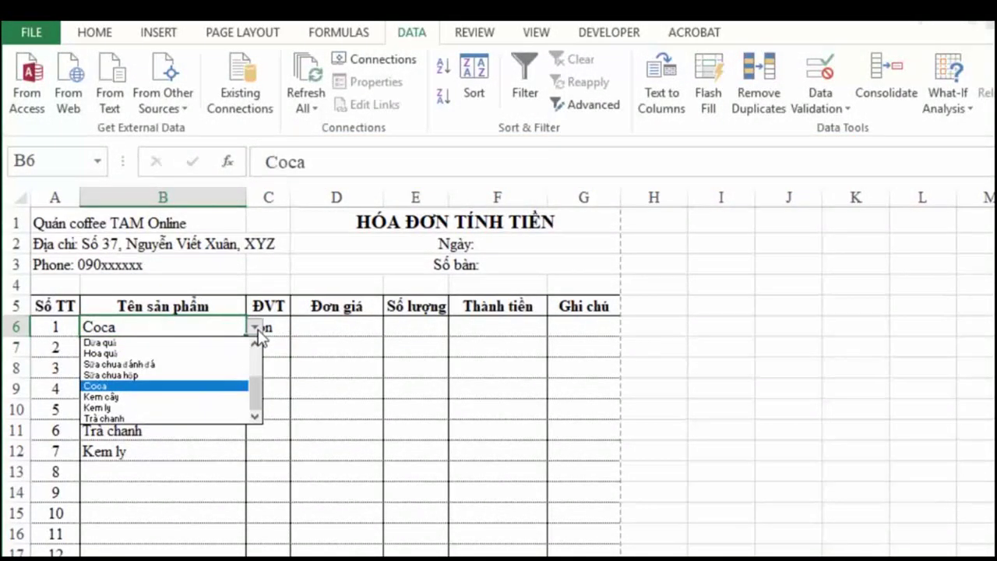
pyautogui.click(134, 365)
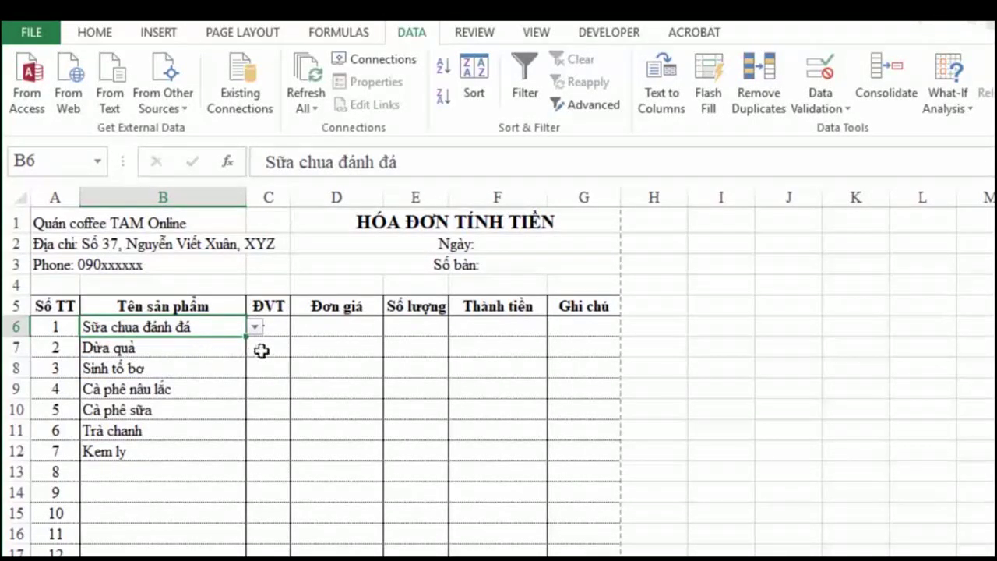
pyautogui.click(314, 337)
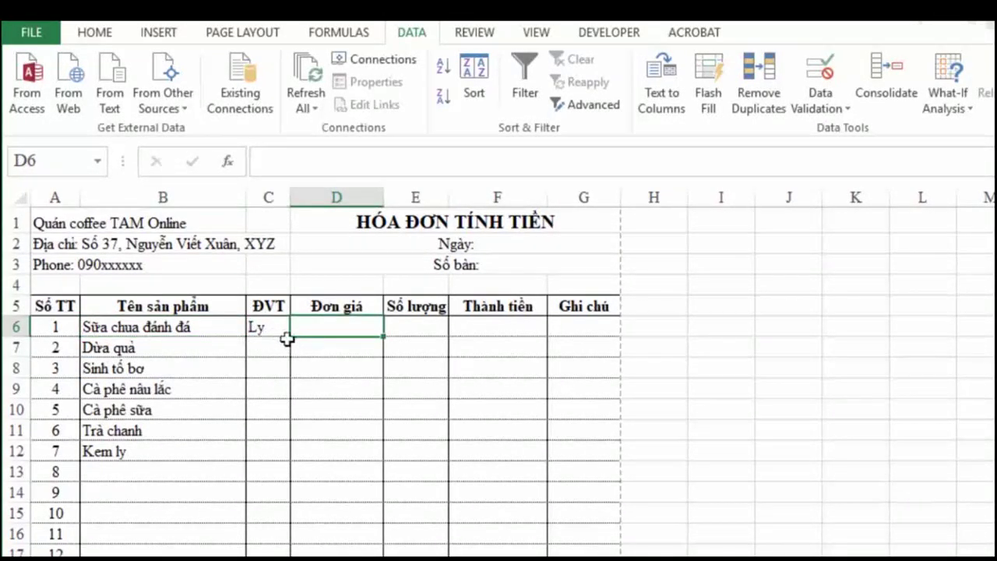
# Enter =VLOOKUP(B6,listsanpham,3,0) in D6 so the unit price shows 25000.
pyautogui.write('=')
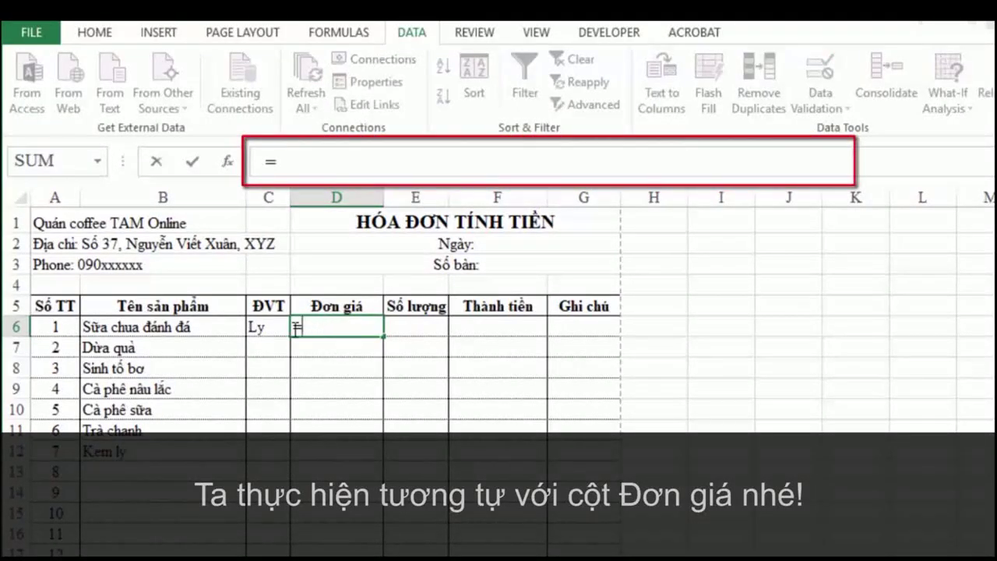
pyautogui.write('Vl')
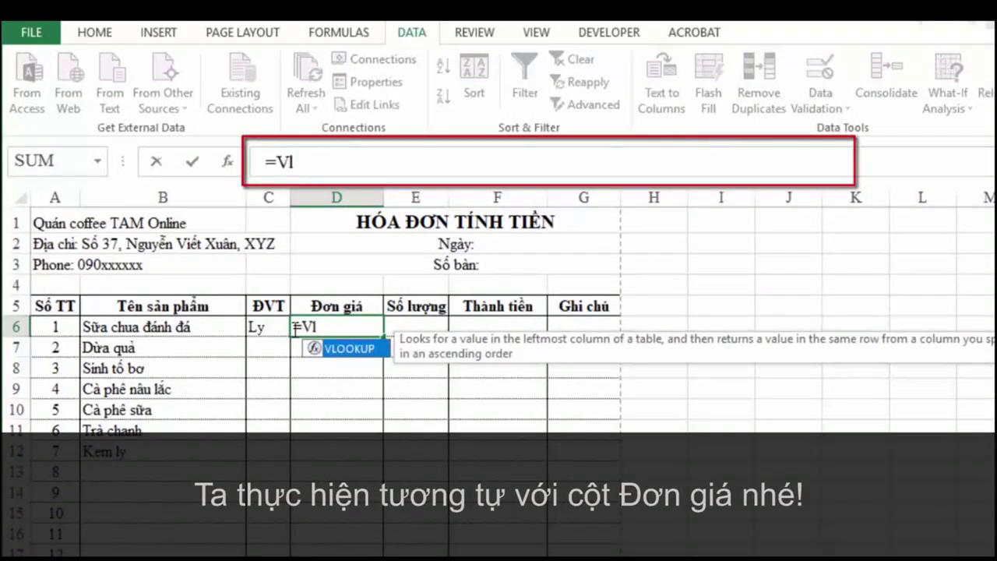
pyautogui.doubleClick(342, 350)
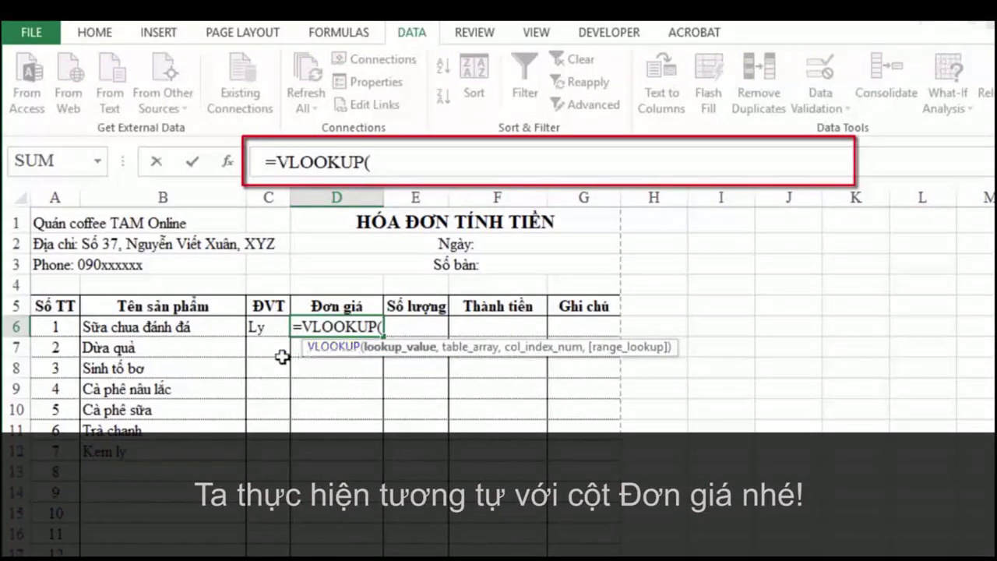
pyautogui.click(184, 328)
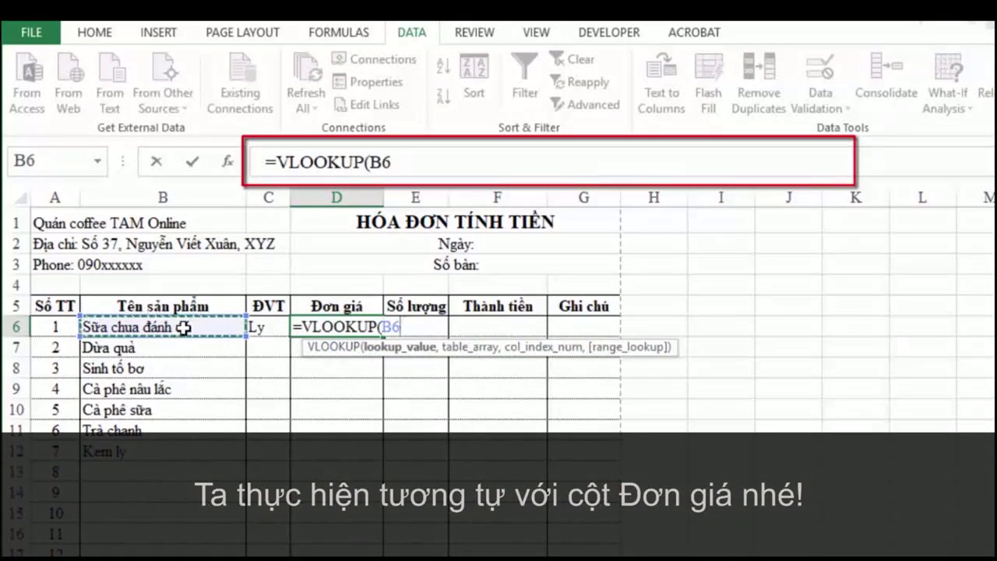
pyautogui.write(',')
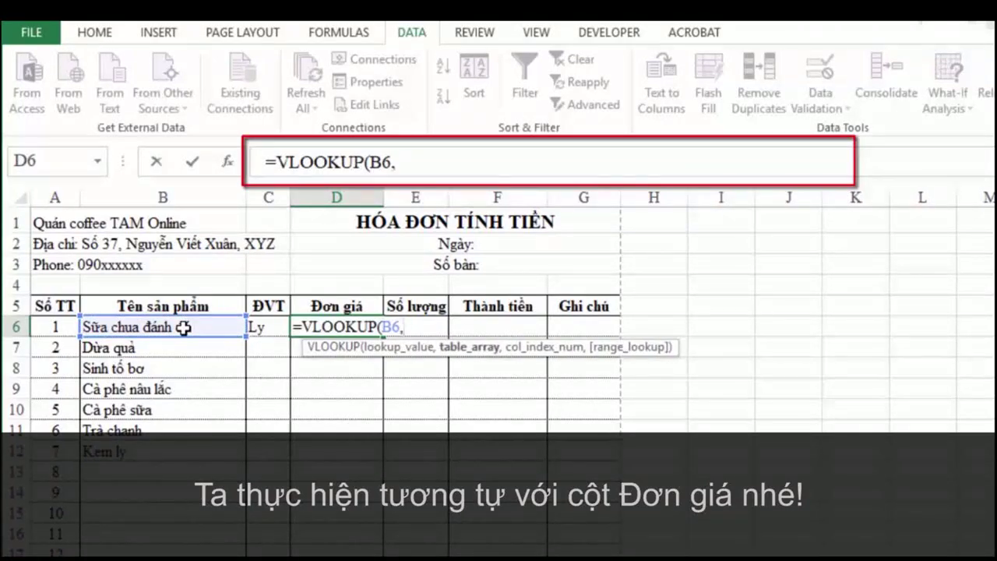
pyautogui.write('lis')
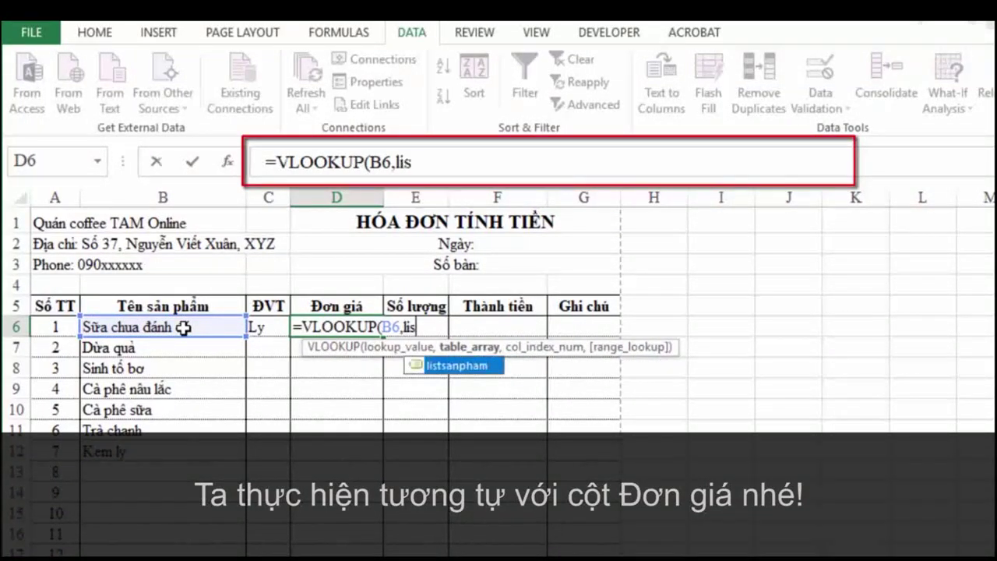
pyautogui.write('tsan')
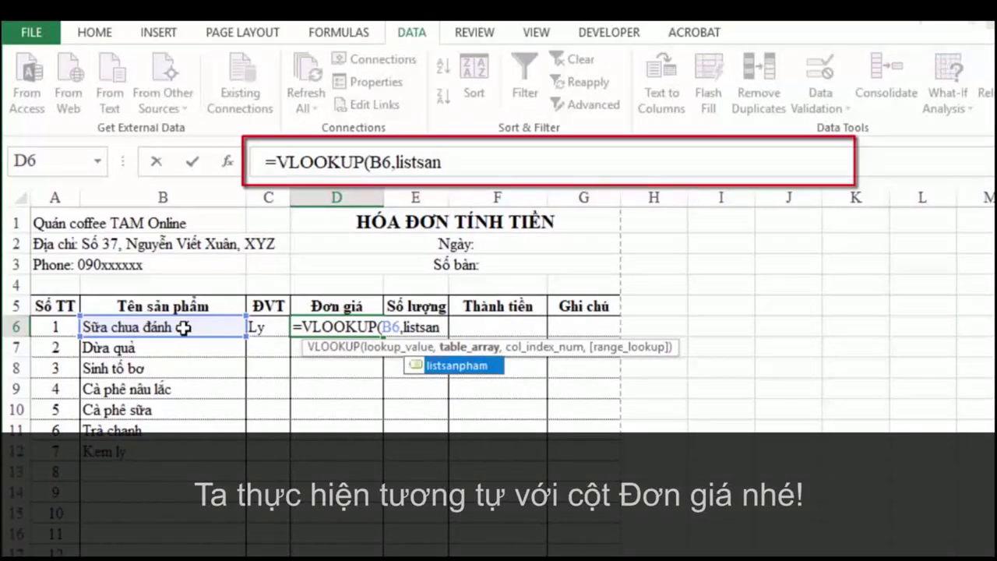
pyautogui.write('pham,3')
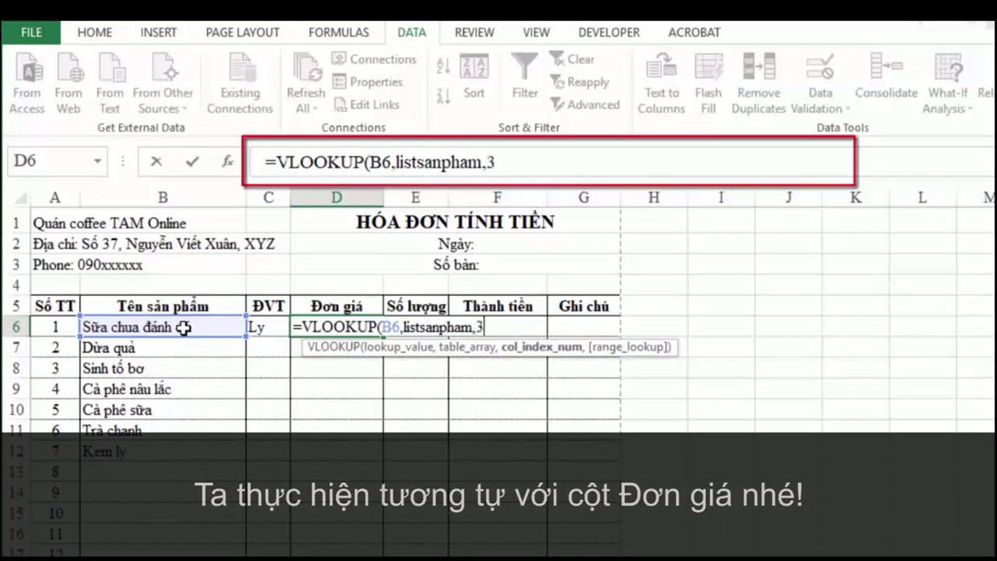
pyautogui.write(',')
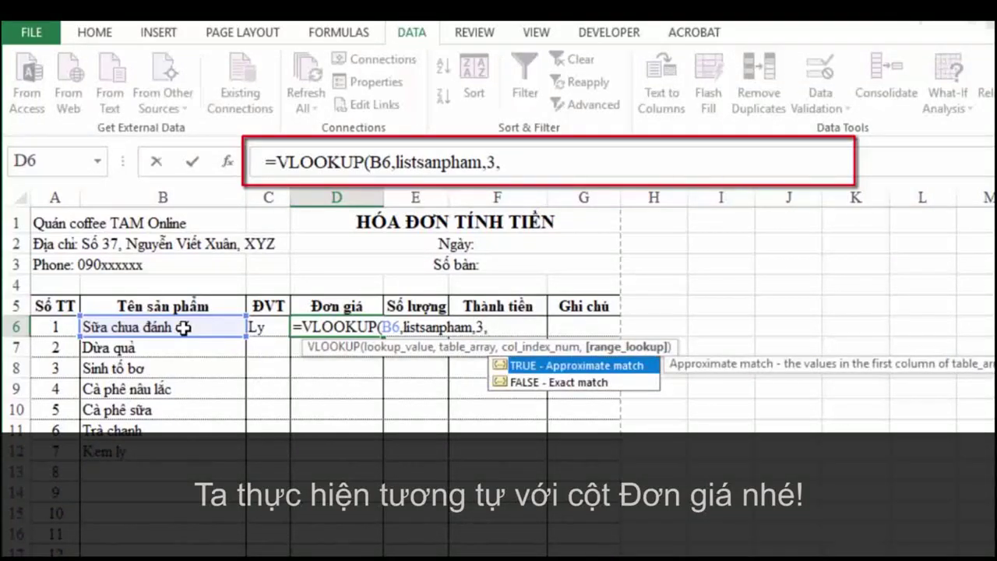
pyautogui.write('0)')
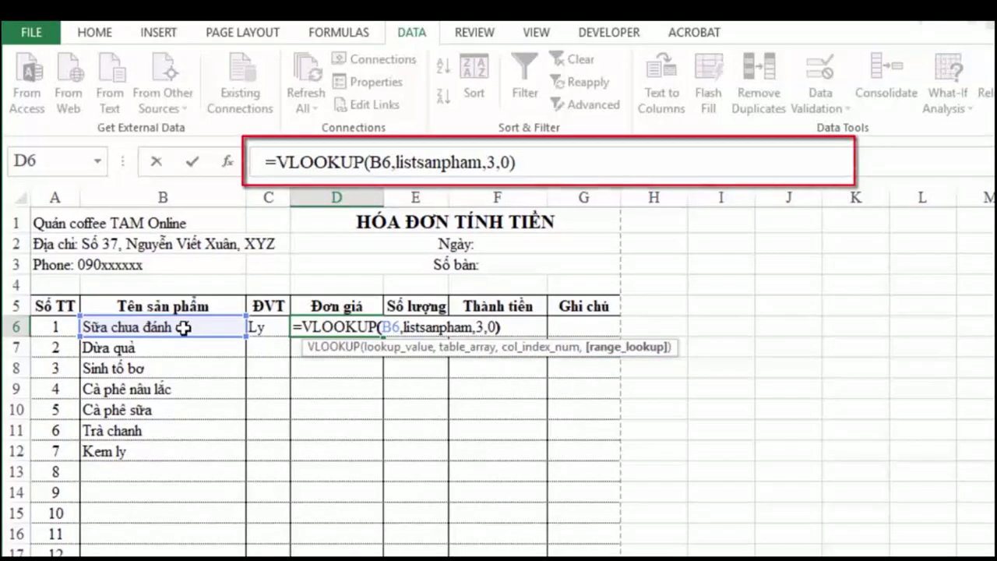
pyautogui.press('Return')
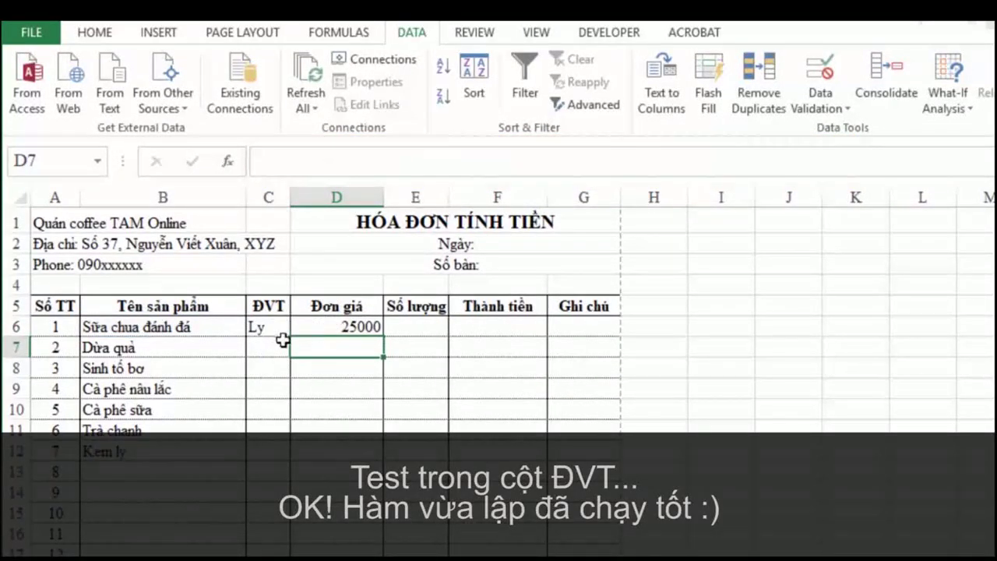
# Change the B6 product to Kem cây and check the updated unit.
pyautogui.click(226, 330)
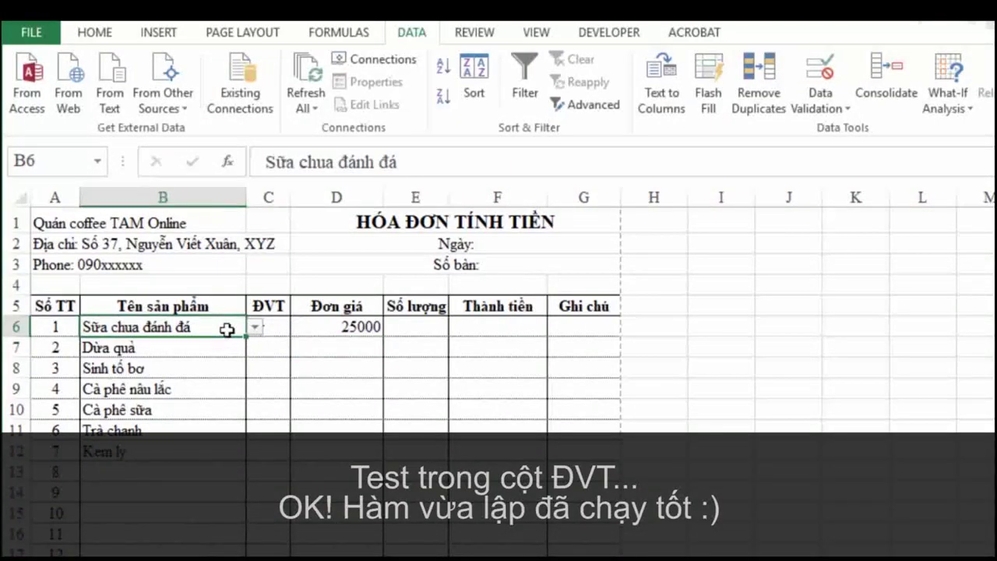
pyautogui.click(255, 329)
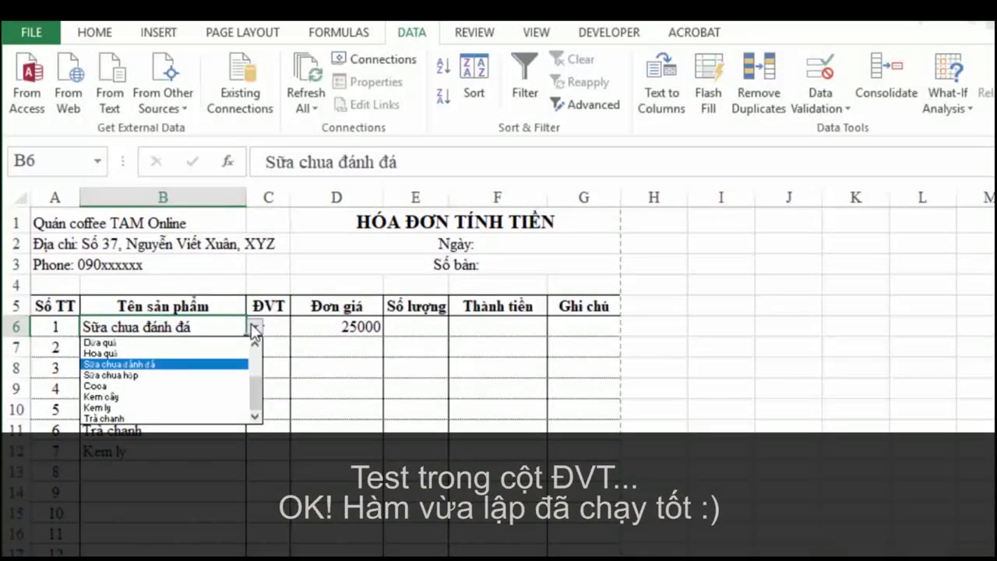
pyautogui.click(109, 396)
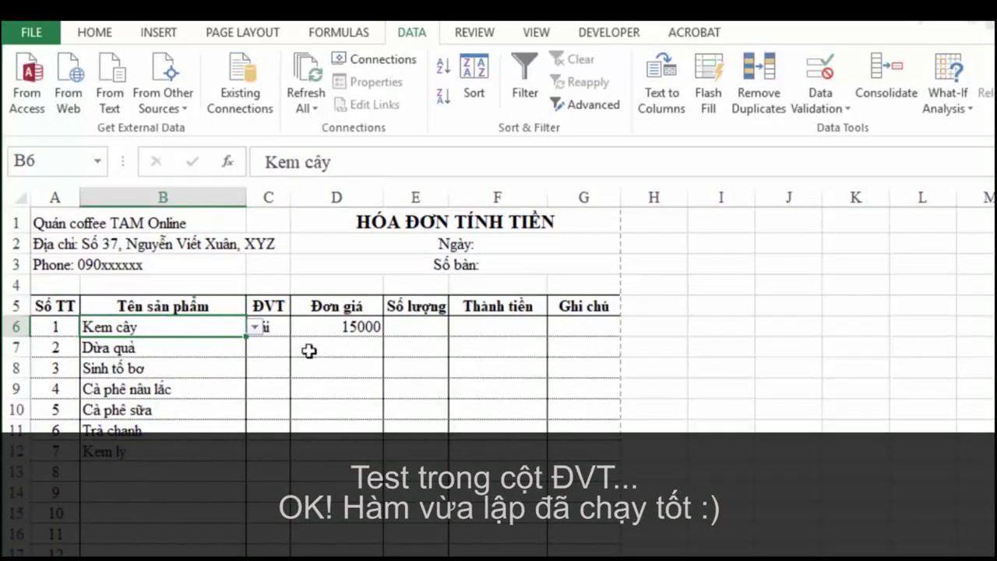
pyautogui.click(285, 362)
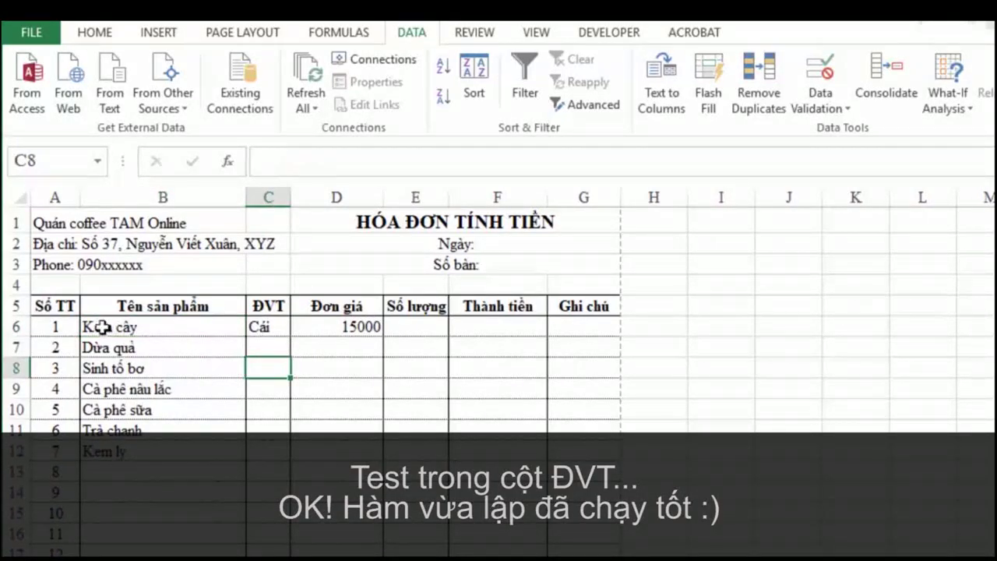
# Change the B6 product to Cà phê sữa, giving unit Ly and price 18000.
pyautogui.click(230, 330)
pyautogui.click(256, 331)
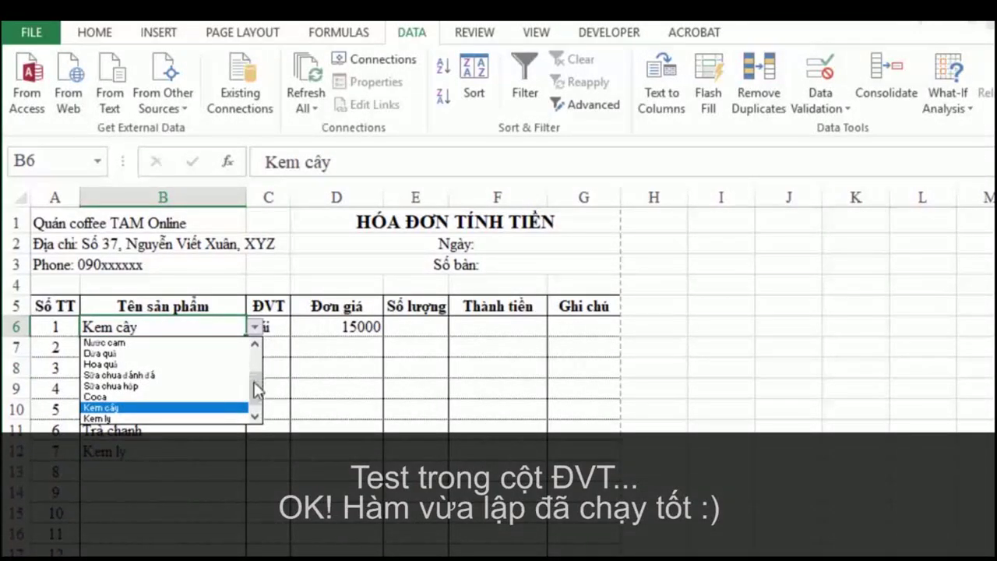
pyautogui.moveTo(255, 389); pyautogui.dragTo(254, 357)
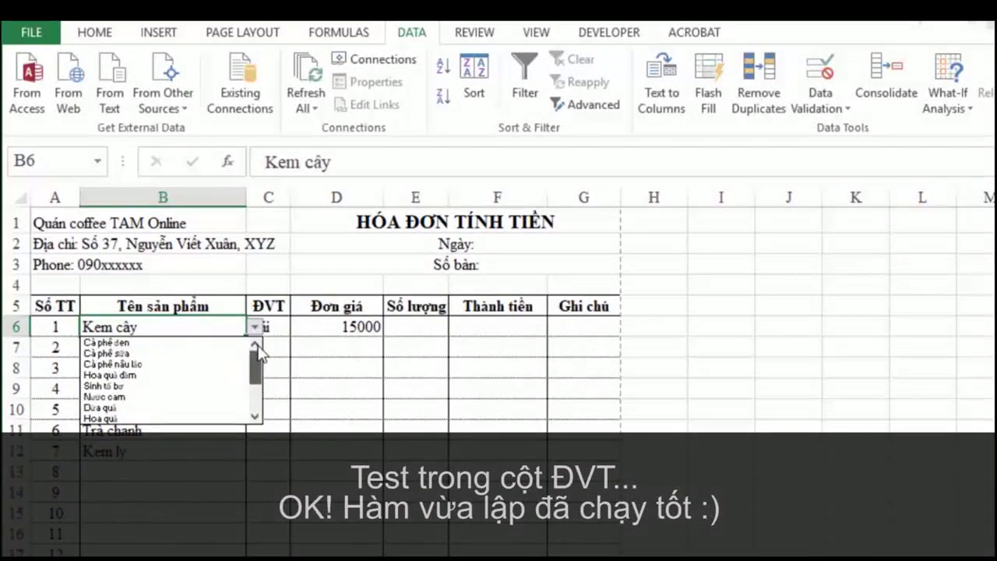
pyautogui.click(123, 354)
pyautogui.click(268, 365)
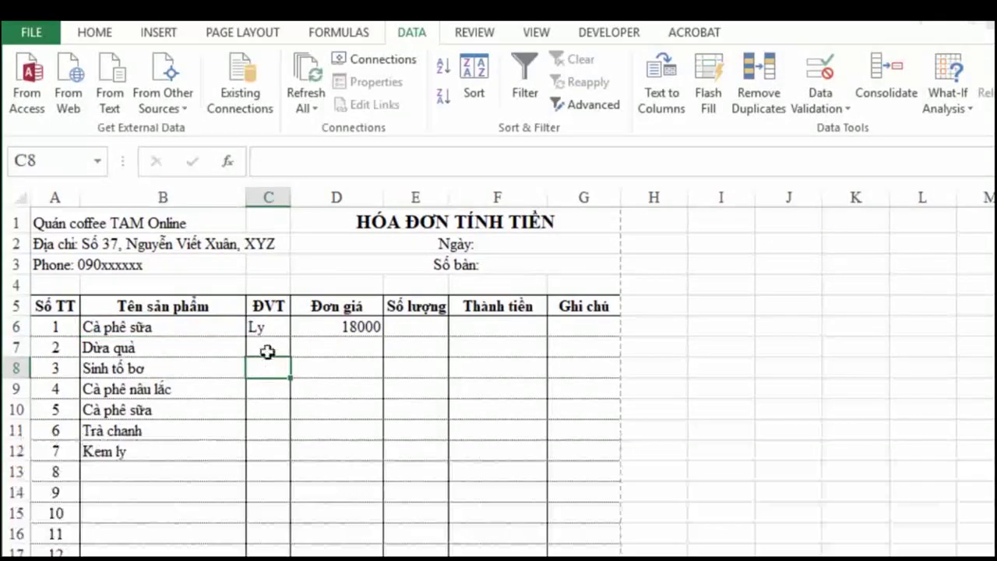
# Set Data Validation on E6:E20 to allow a List, starting the source with 1,.
pyautogui.click(307, 246)
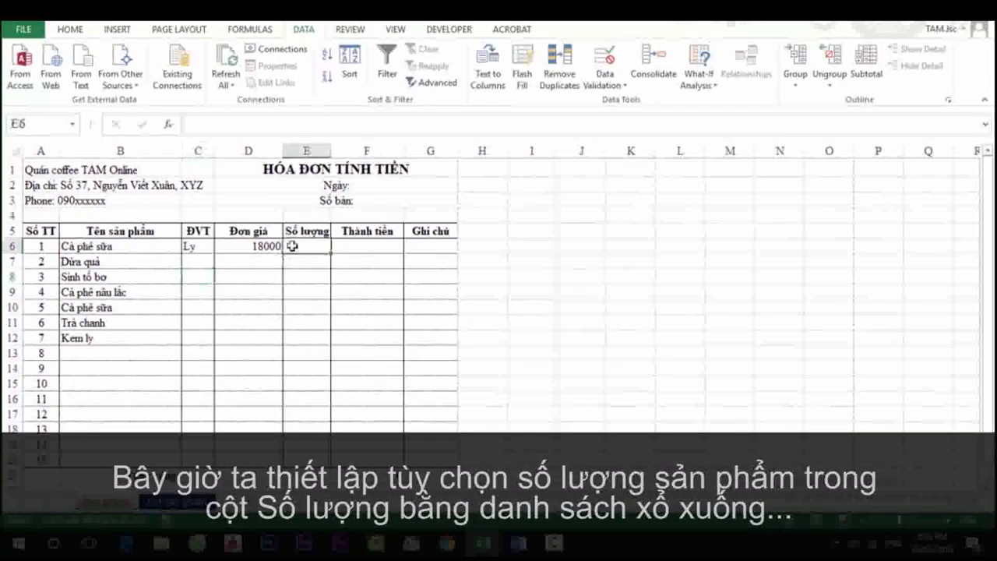
pyautogui.click(312, 258)
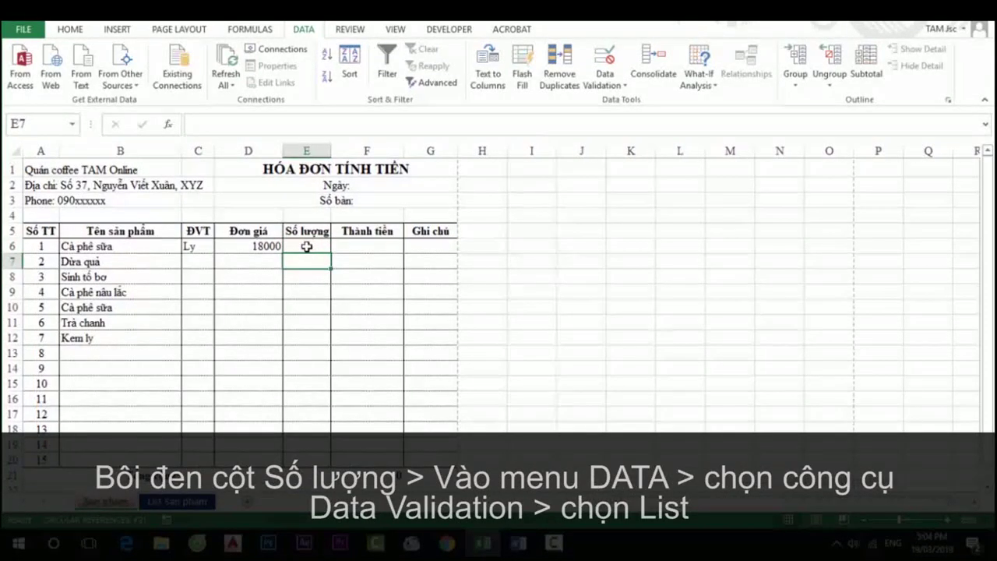
pyautogui.moveTo(307, 246); pyautogui.dragTo(306, 457)
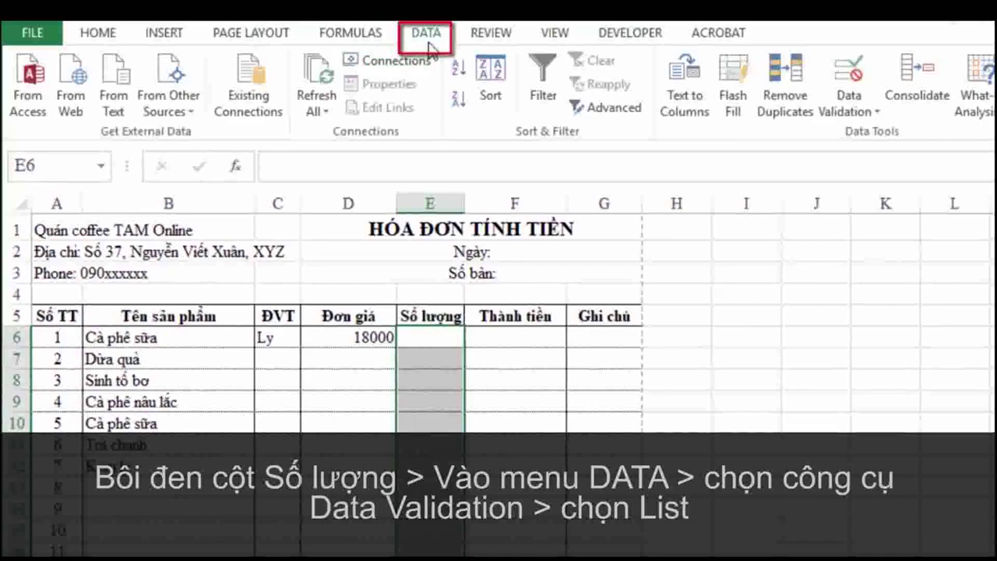
pyautogui.click(855, 71)
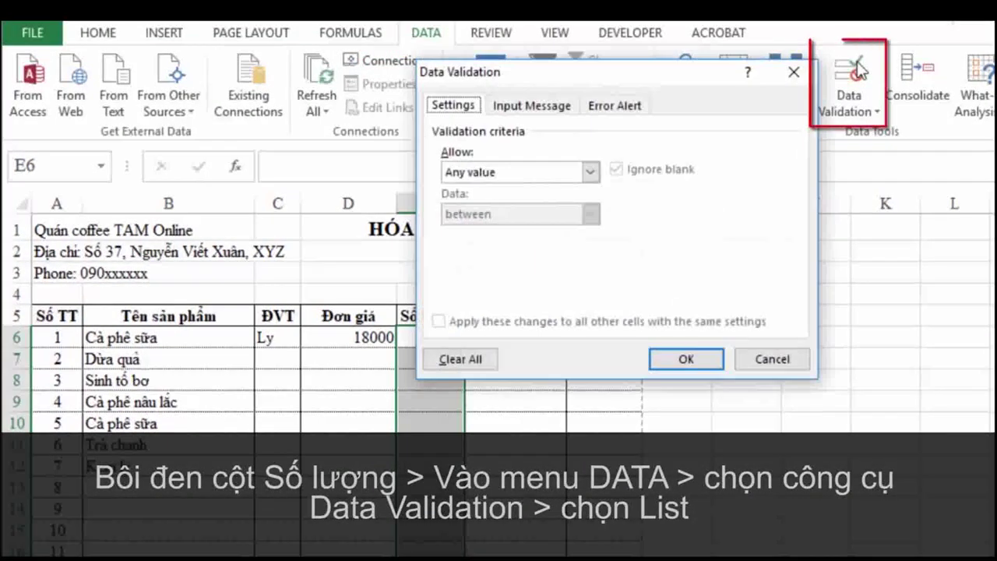
pyautogui.click(591, 172)
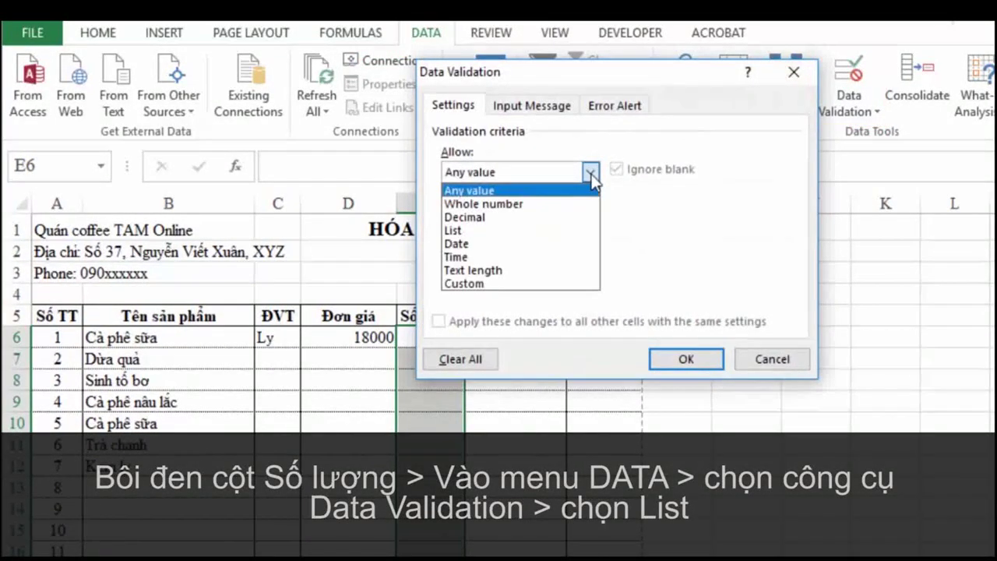
pyautogui.click(517, 232)
pyautogui.click(505, 253)
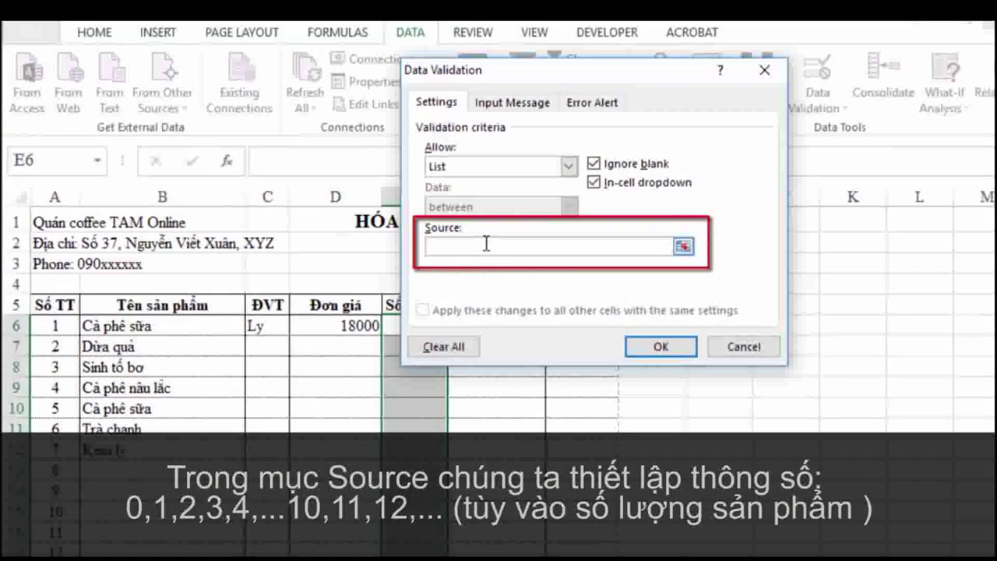
pyautogui.write('1,2,3')
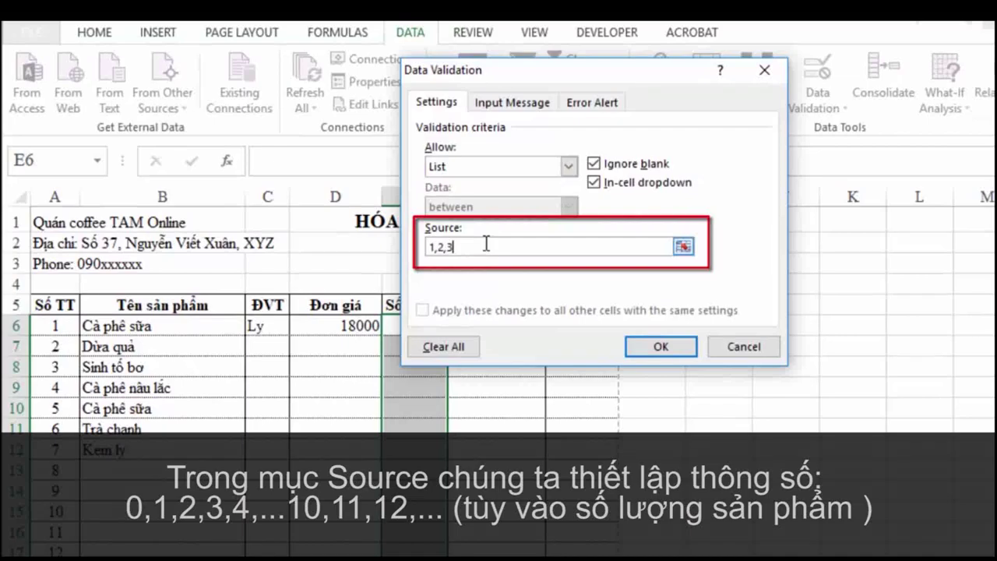
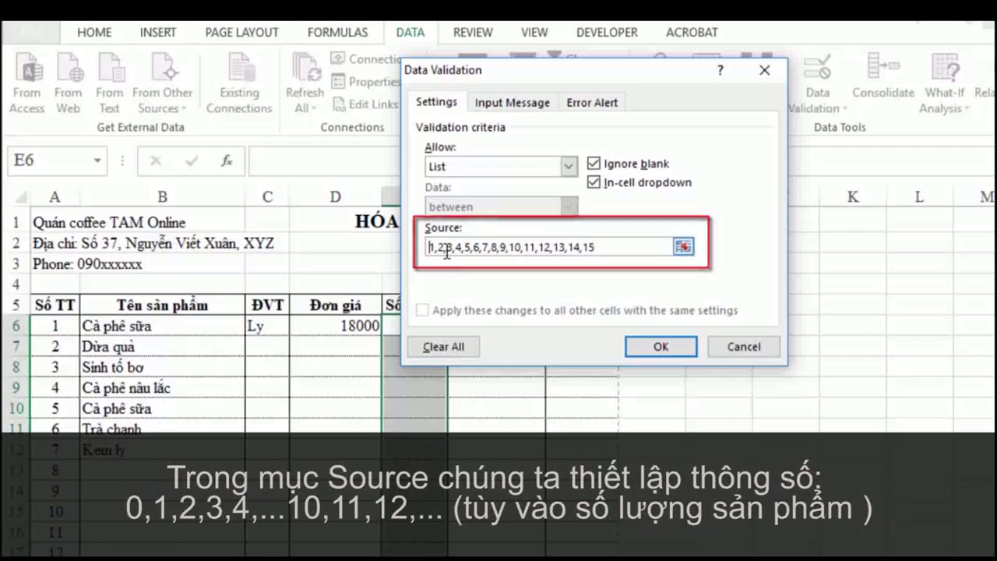
# Complete E6's 0–15 quantity dropdown list and set Cà phê sữa's quantity to 2.
pyautogui.write('0,')
pyautogui.click(659, 345)
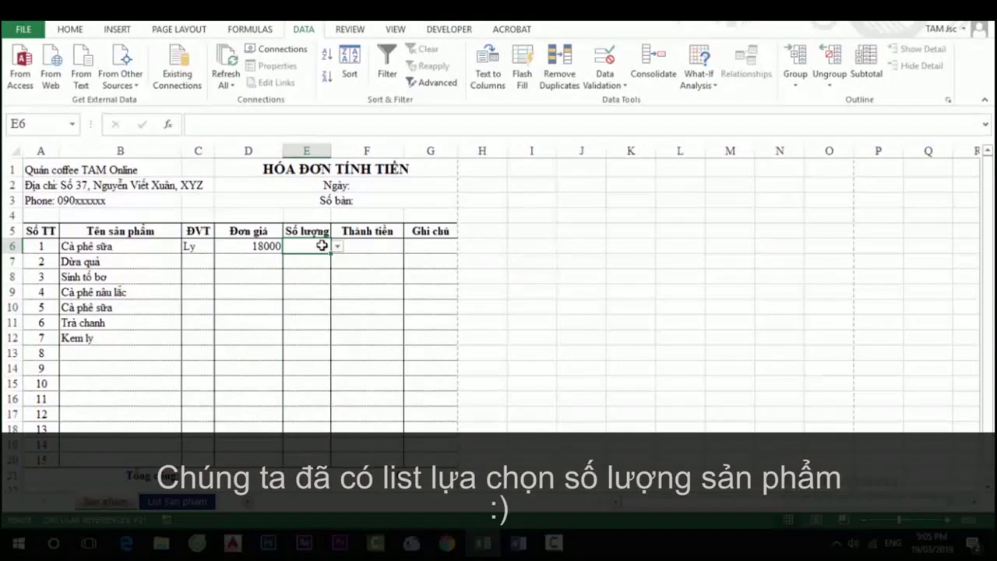
pyautogui.click(337, 247)
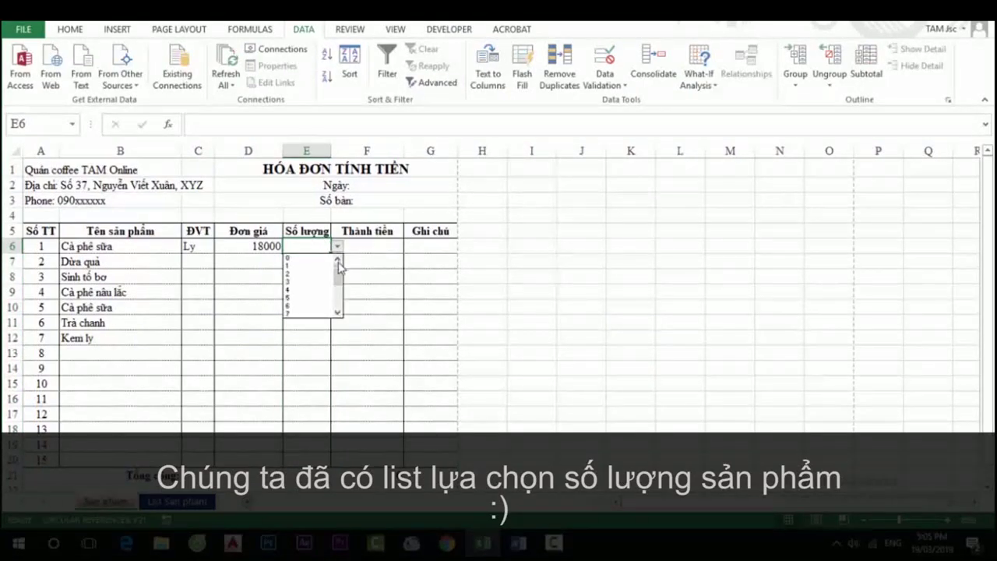
pyautogui.moveTo(339, 276); pyautogui.dragTo(337, 268)
pyautogui.click(298, 273)
# Enter =D6*E6 in F6 so the Cà phê sữa line total shows 36000.
pyautogui.click(372, 247)
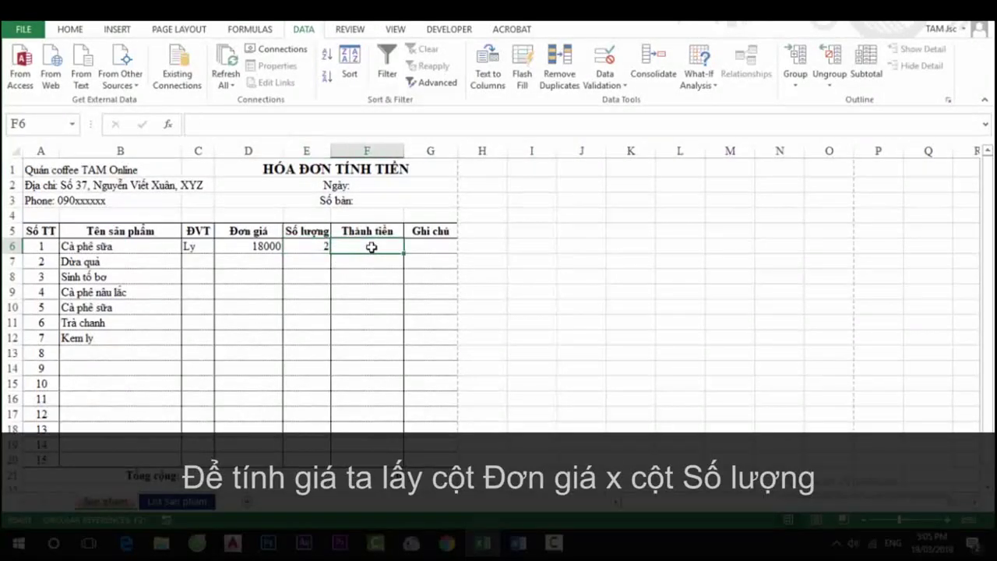
pyautogui.write('=')
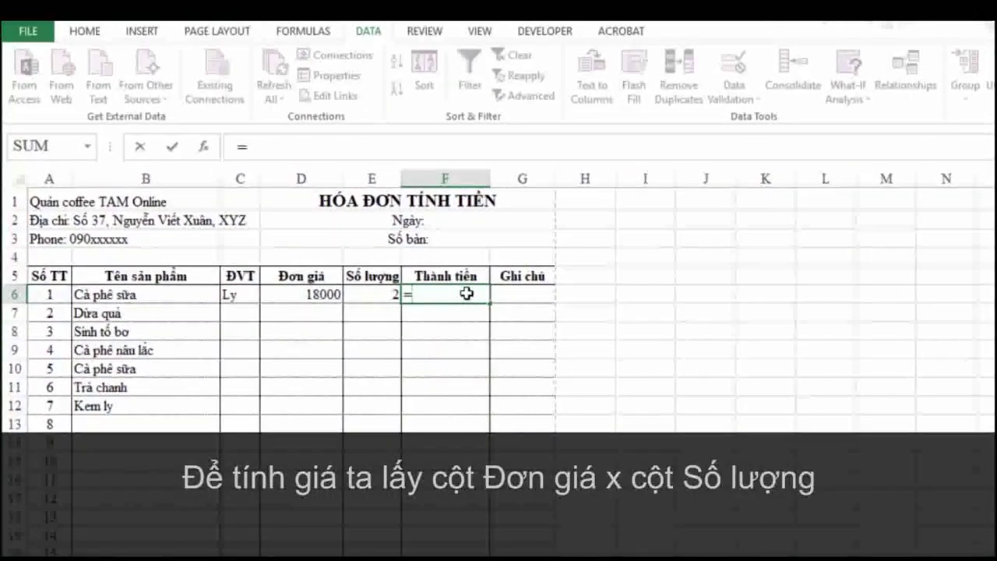
pyautogui.click(303, 294)
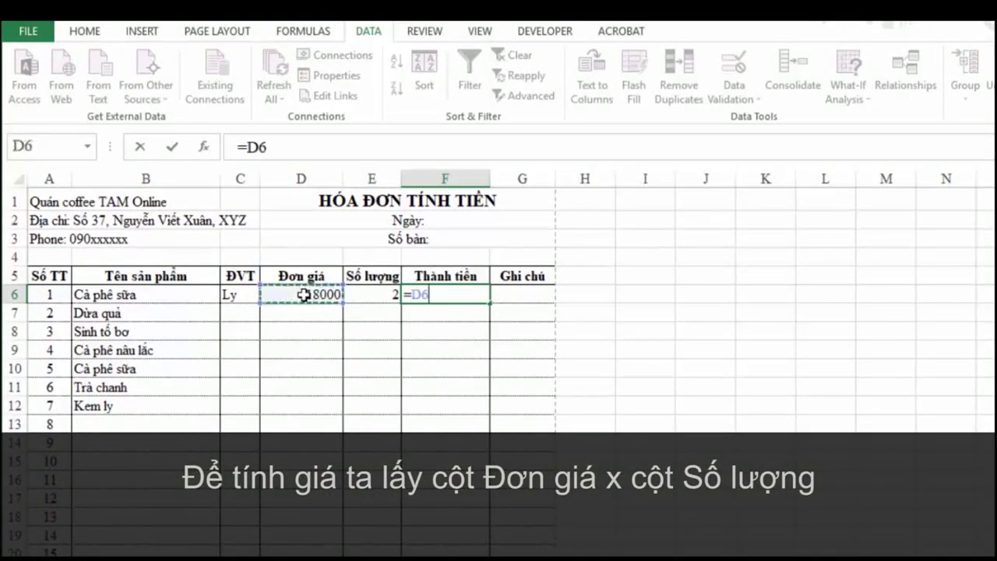
pyautogui.write('*')
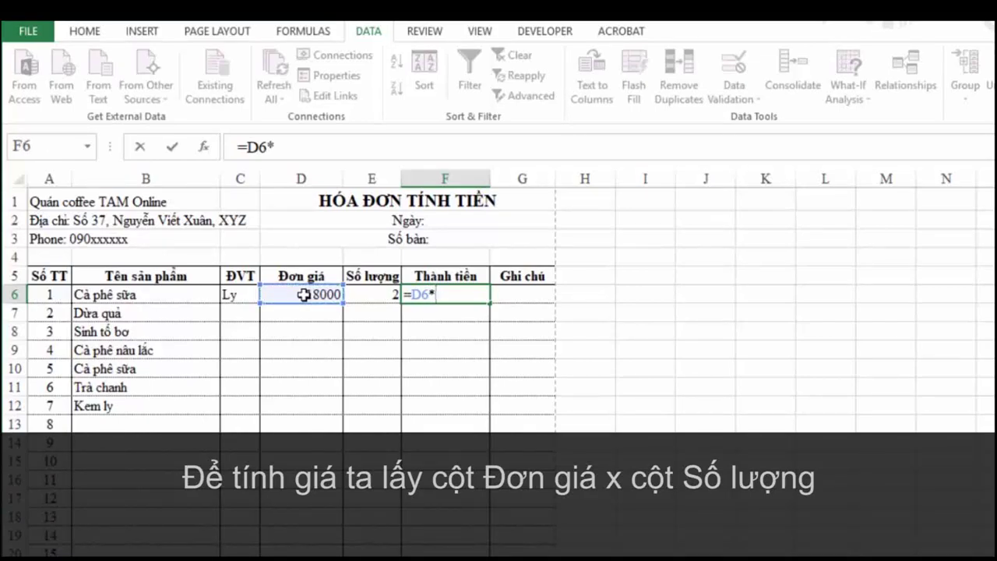
pyautogui.click(368, 296)
pyautogui.press('Return')
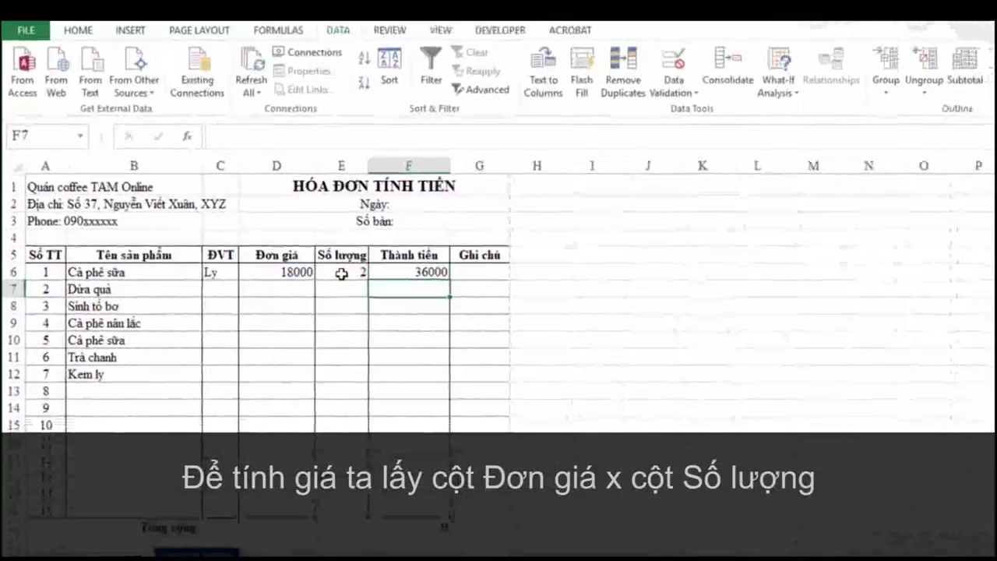
pyautogui.click(483, 476)
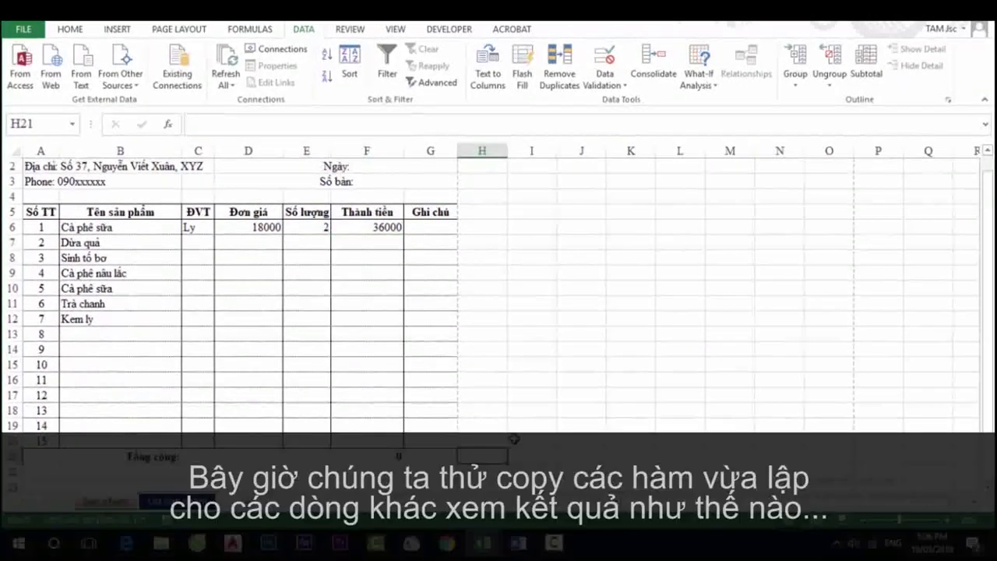
# Fill the C6:F6 formulas down through row 20.
pyautogui.click(250, 227)
pyautogui.click(206, 227)
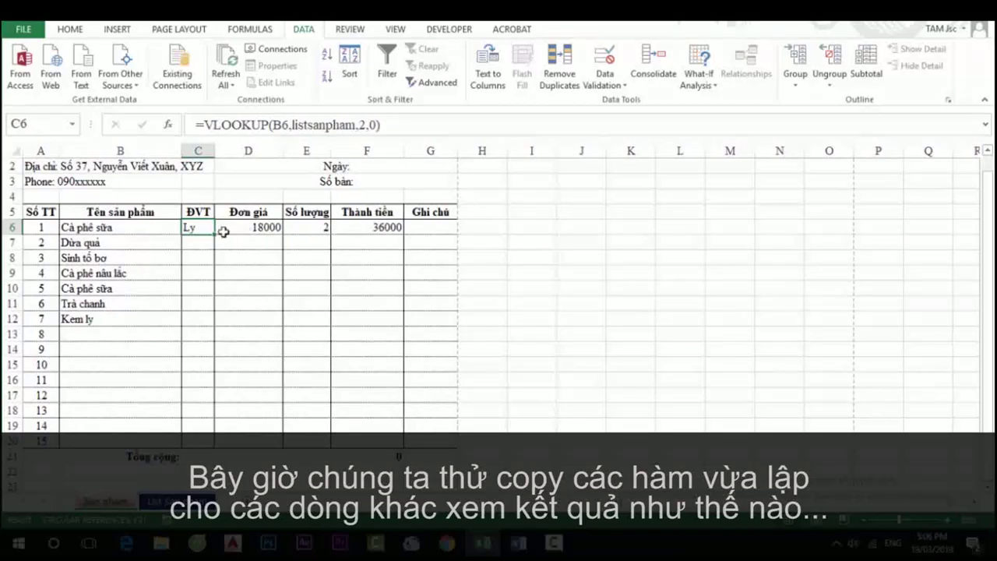
pyautogui.moveTo(202, 227); pyautogui.dragTo(353, 225)
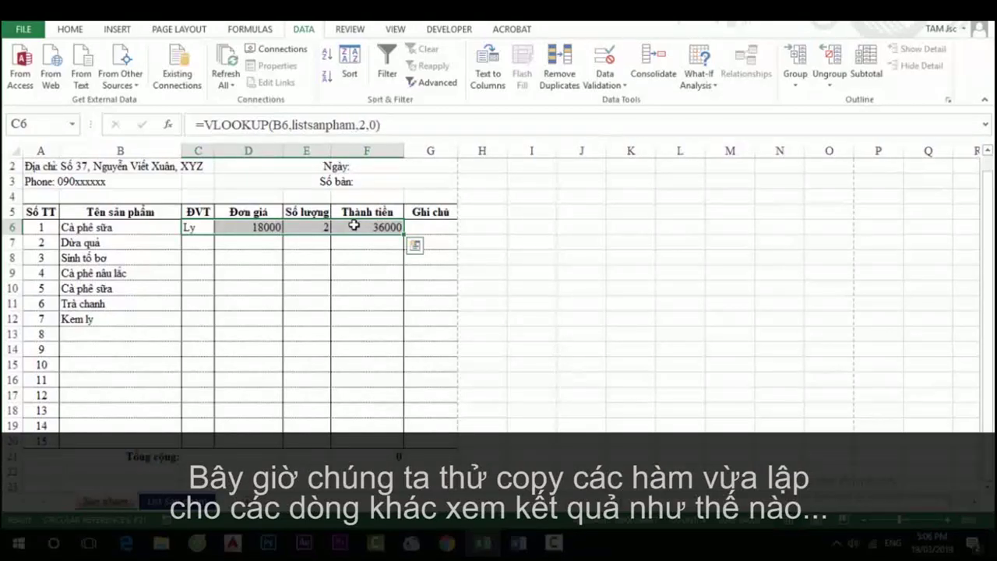
pyautogui.click(350, 256)
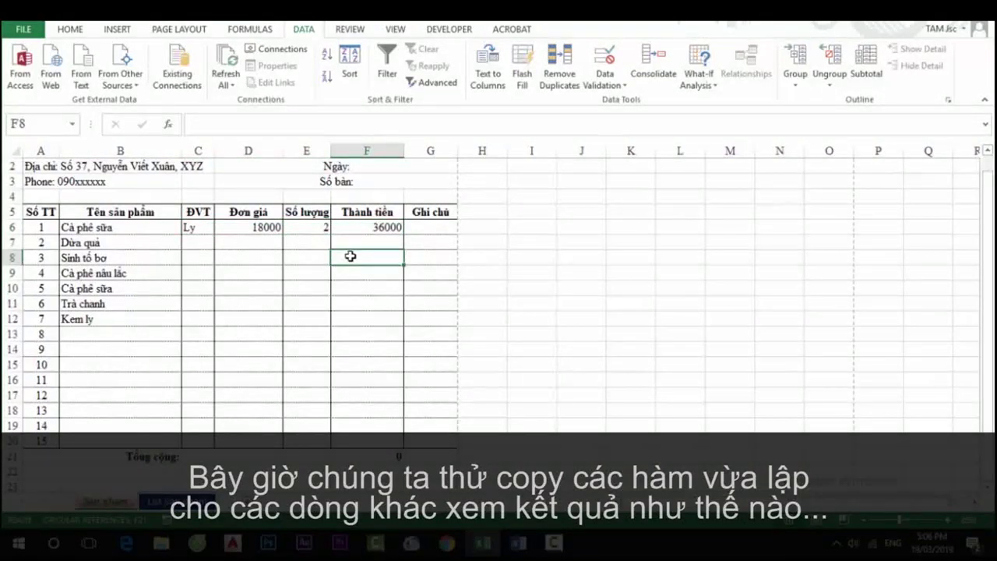
pyautogui.moveTo(195, 225)
pyautogui.mouseDown()
pyautogui.moveTo(405, 232)
pyautogui.moveTo(403, 430)
pyautogui.mouseUp()
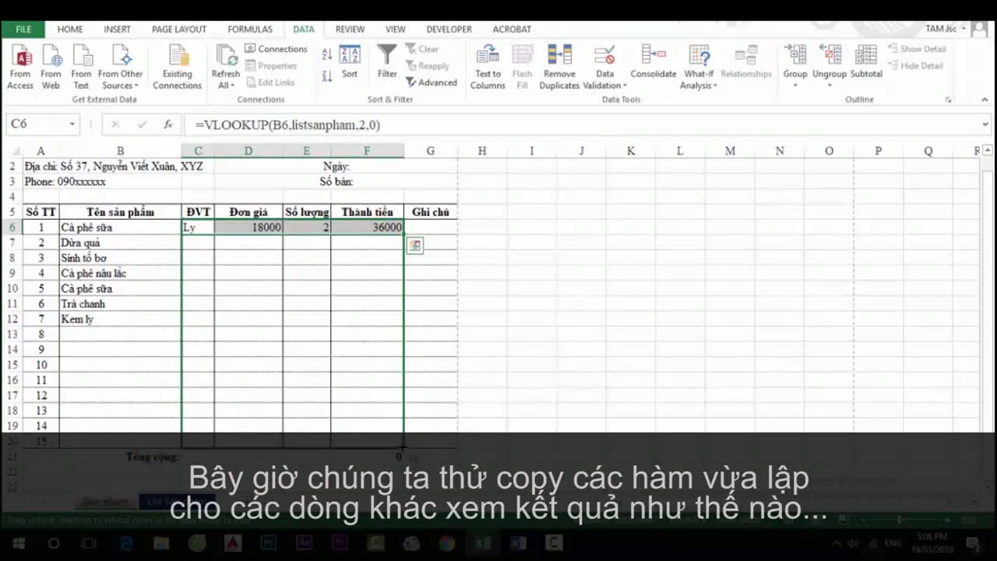
pyautogui.moveTo(403, 440); pyautogui.dragTo(403, 444)
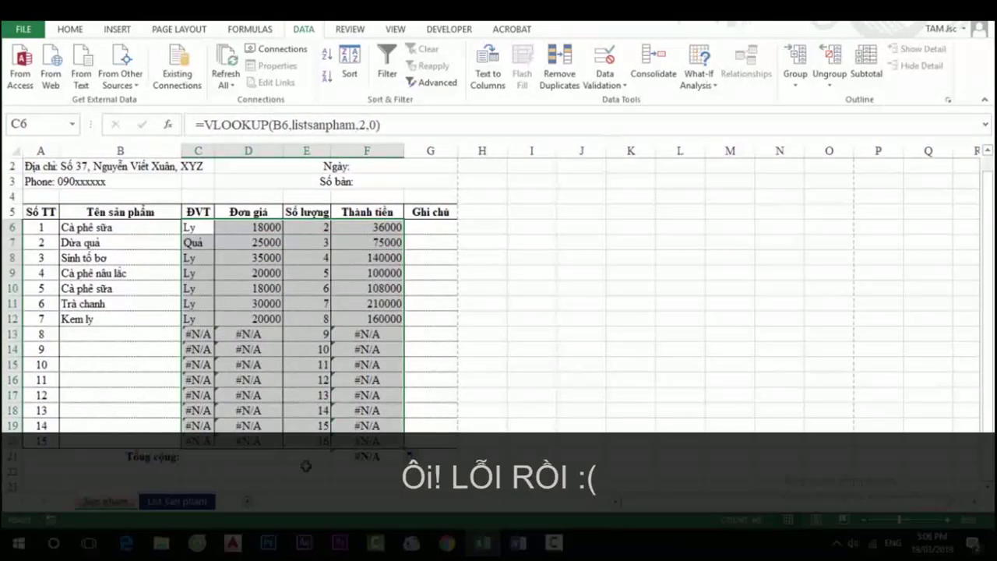
pyautogui.click(306, 470)
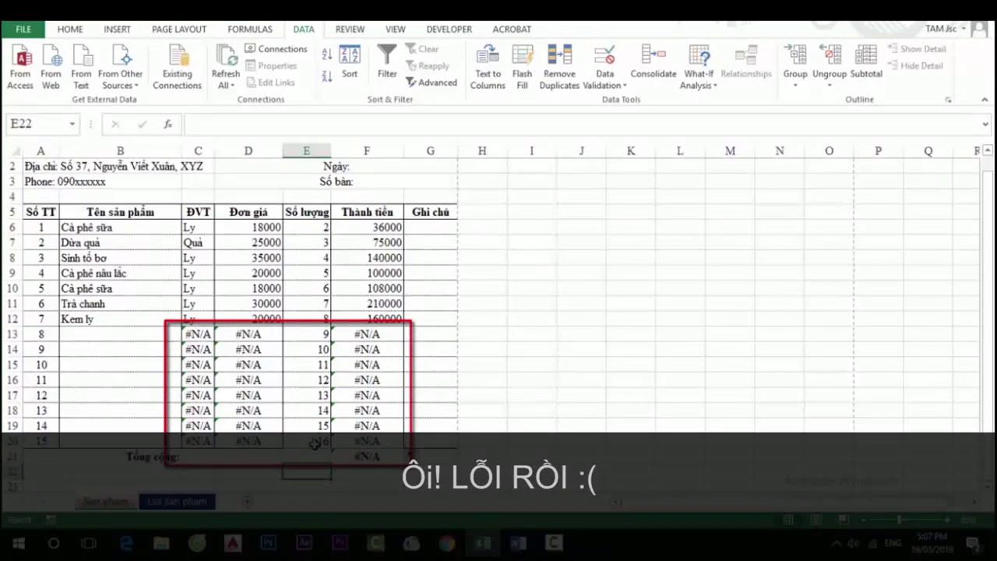
# Clear the copied-down quantities in E7:E20.
pyautogui.click(313, 443)
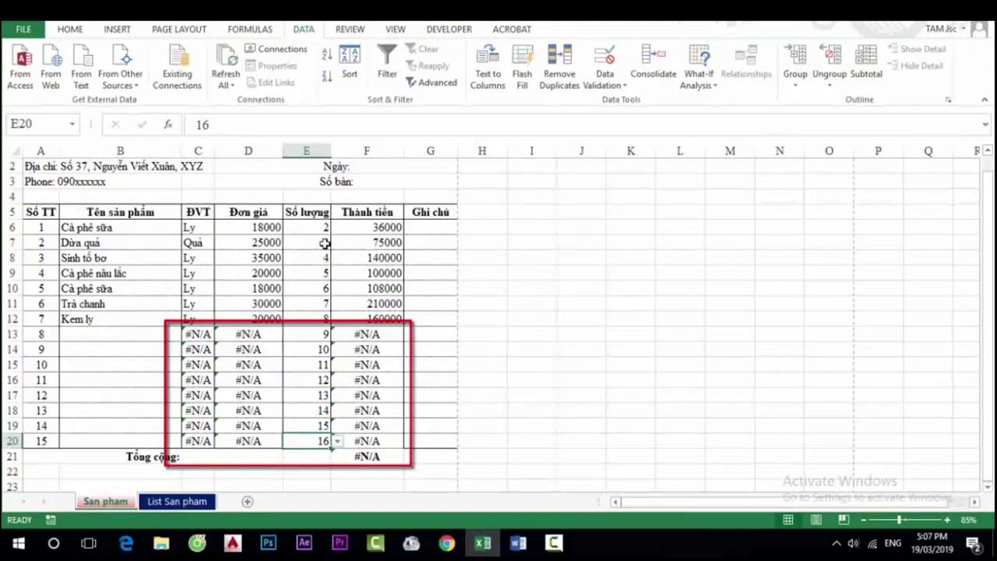
pyautogui.moveTo(319, 242); pyautogui.dragTo(310, 442)
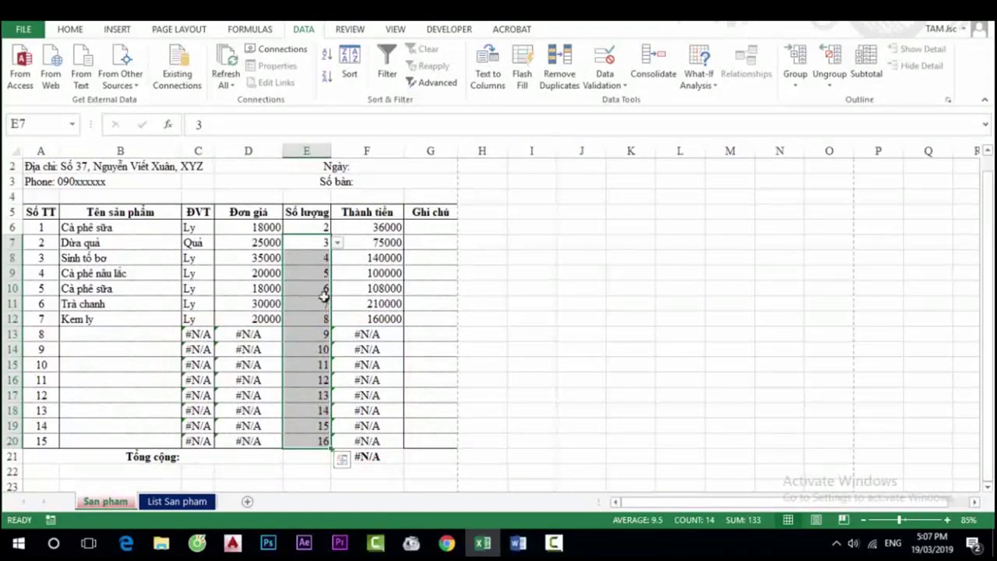
pyautogui.press('Delete')
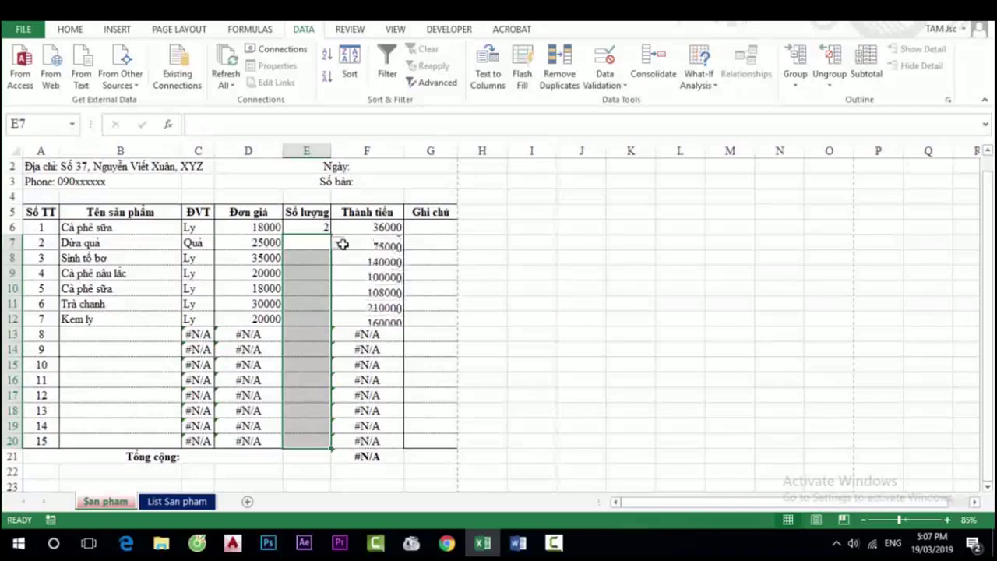
pyautogui.click(296, 288)
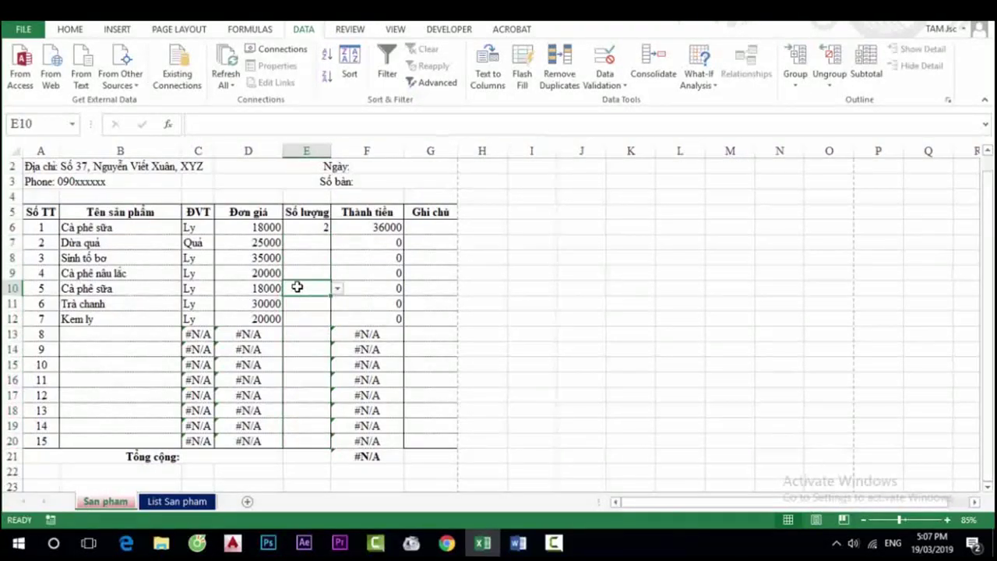
# Review the quantity cells in rows 7–13 and the F13 line total formula.
pyautogui.click(314, 241)
pyautogui.click(338, 244)
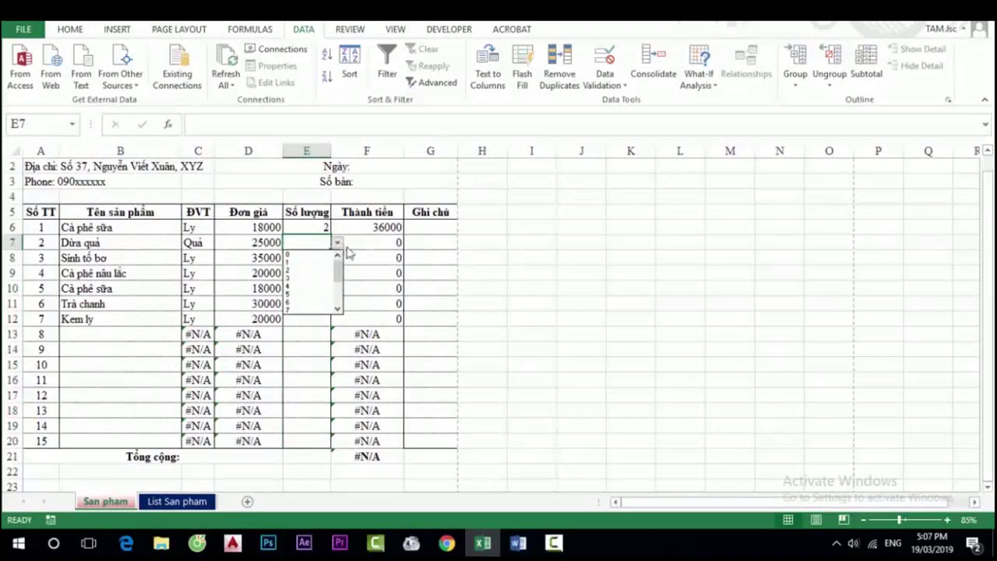
pyautogui.press('Escape')
pyautogui.click(318, 258)
pyautogui.click(314, 287)
pyautogui.click(309, 319)
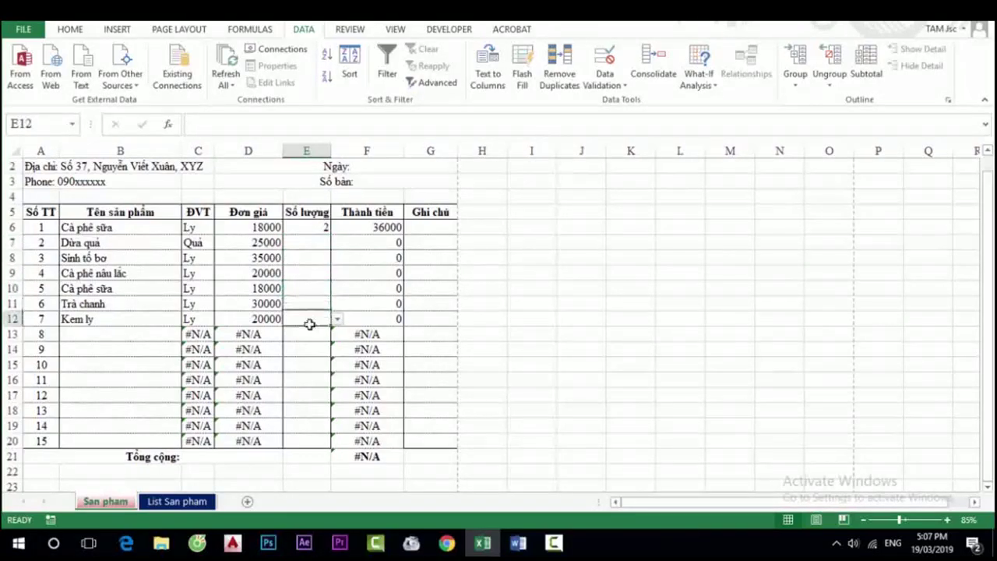
pyautogui.click(306, 349)
pyautogui.click(307, 396)
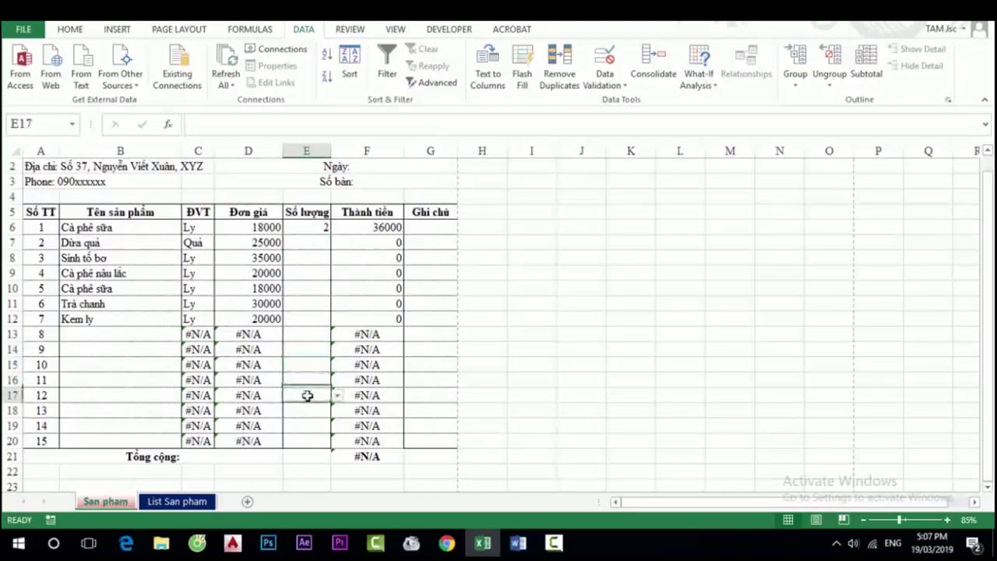
pyautogui.click(361, 336)
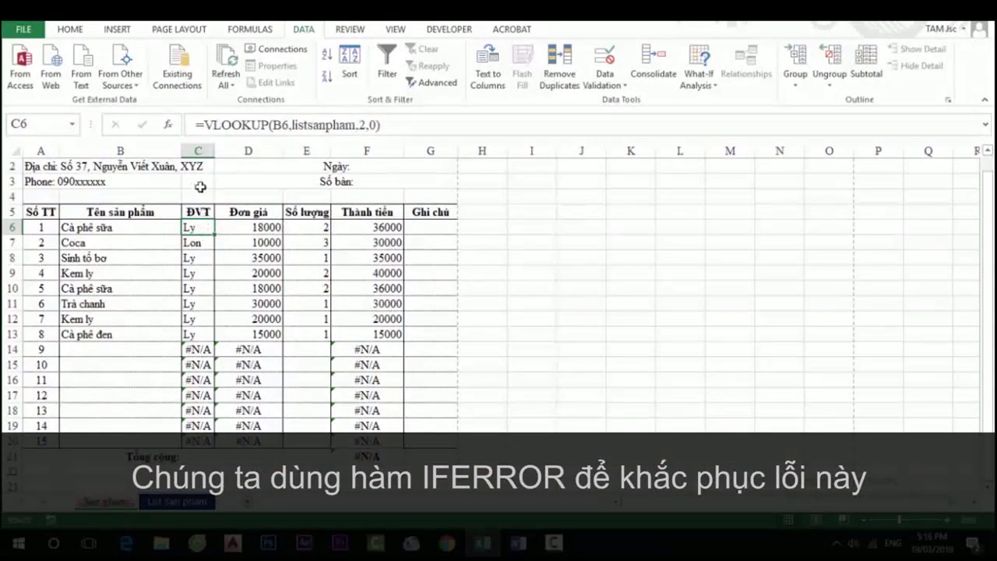
# Change C6 to =IFERROR(VLOOKUP(B6,listsanpham,2,0),"") and fill it down to C20.
pyautogui.click(201, 127)
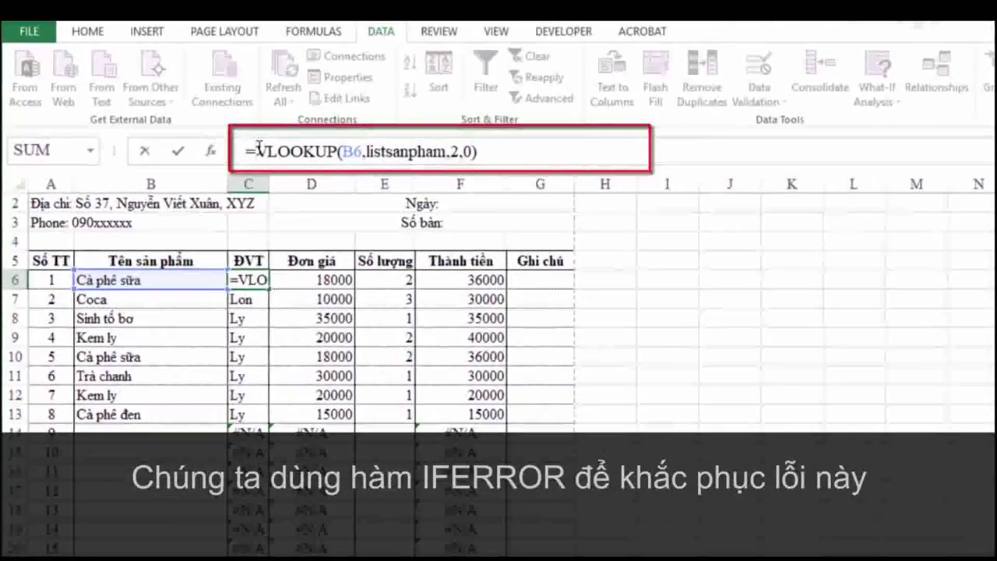
pyautogui.write('If')
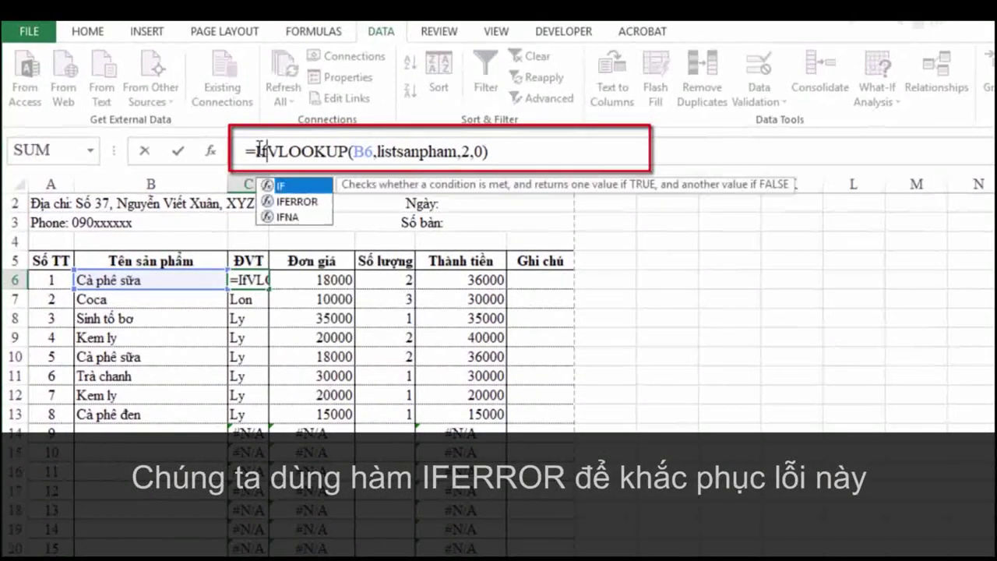
pyautogui.doubleClick(296, 202)
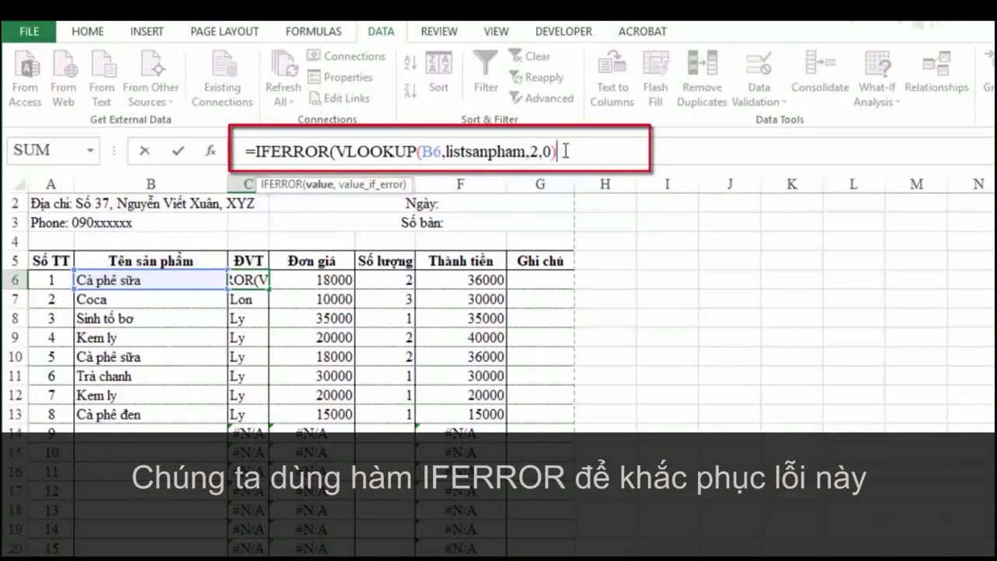
pyautogui.write(',')
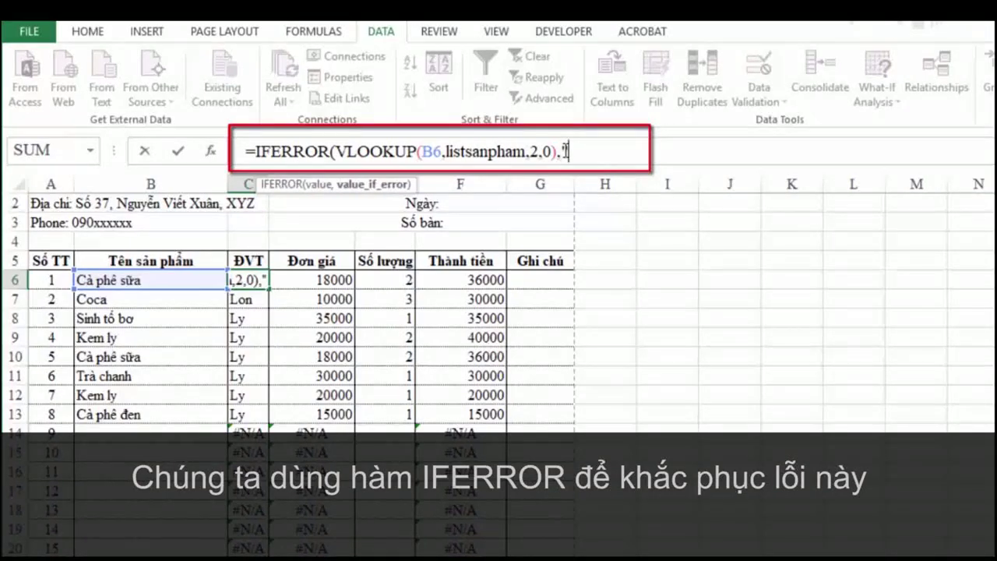
pyautogui.write('"")')
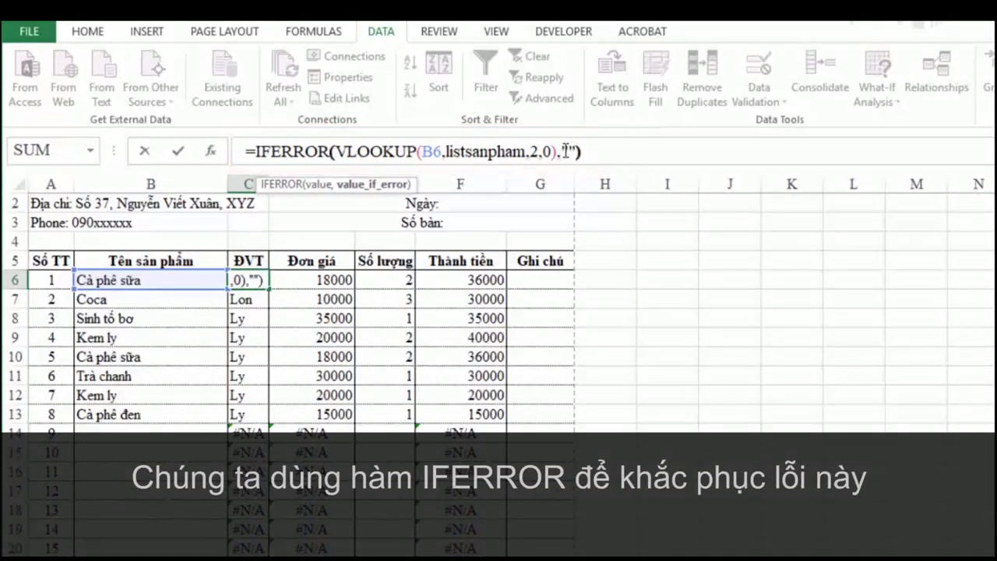
pyautogui.press('Return')
pyautogui.click(247, 282)
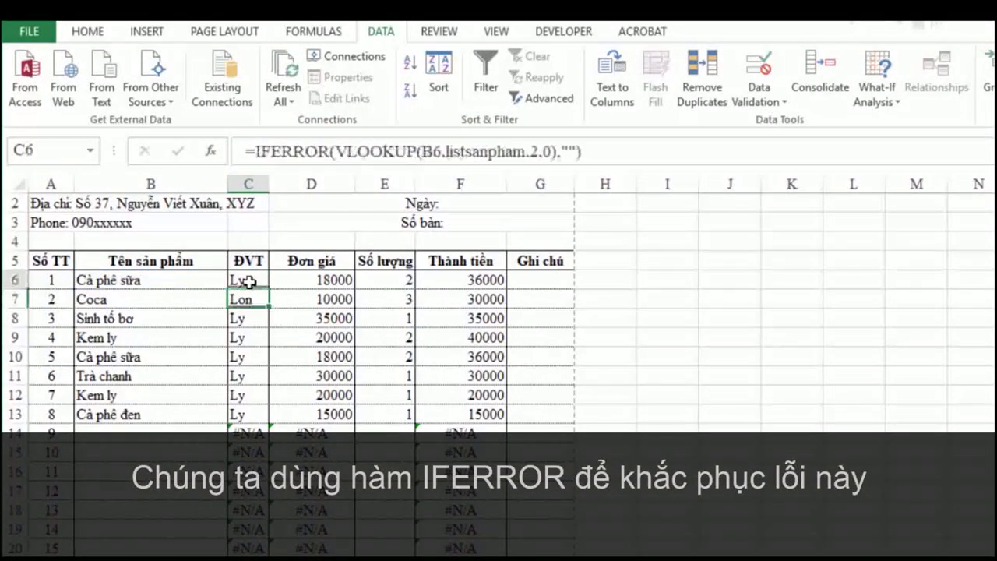
pyautogui.moveTo(269, 290); pyautogui.dragTo(250, 547)
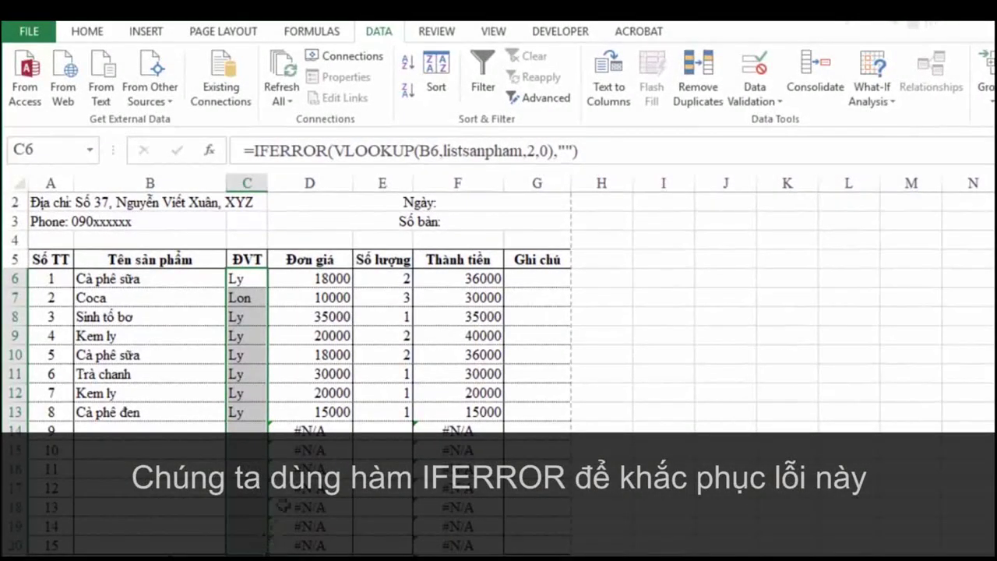
pyautogui.click(323, 279)
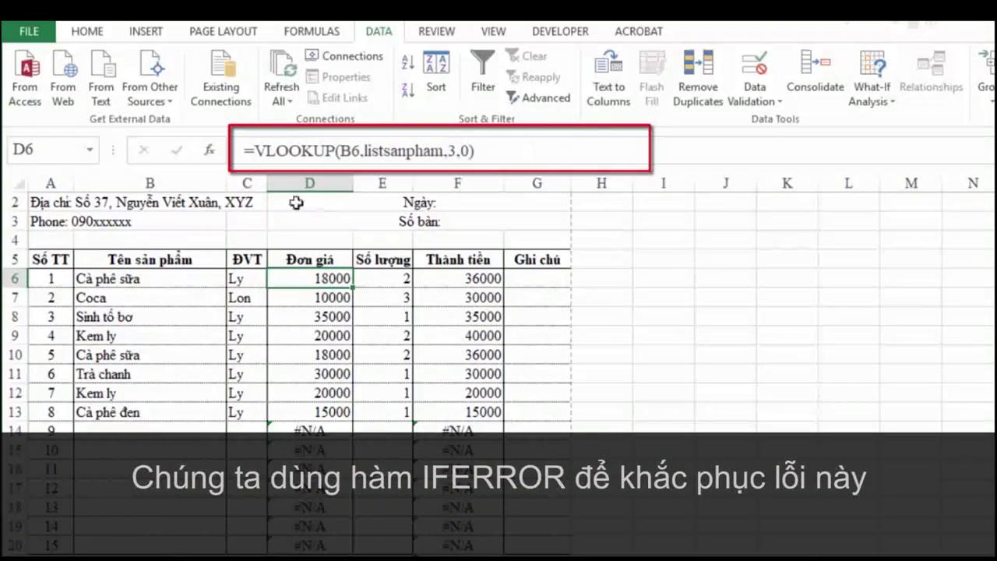
# Wrap D6's price VLOOKUP in IFERROR(...,"") and fill it down to D20.
pyautogui.click(259, 153)
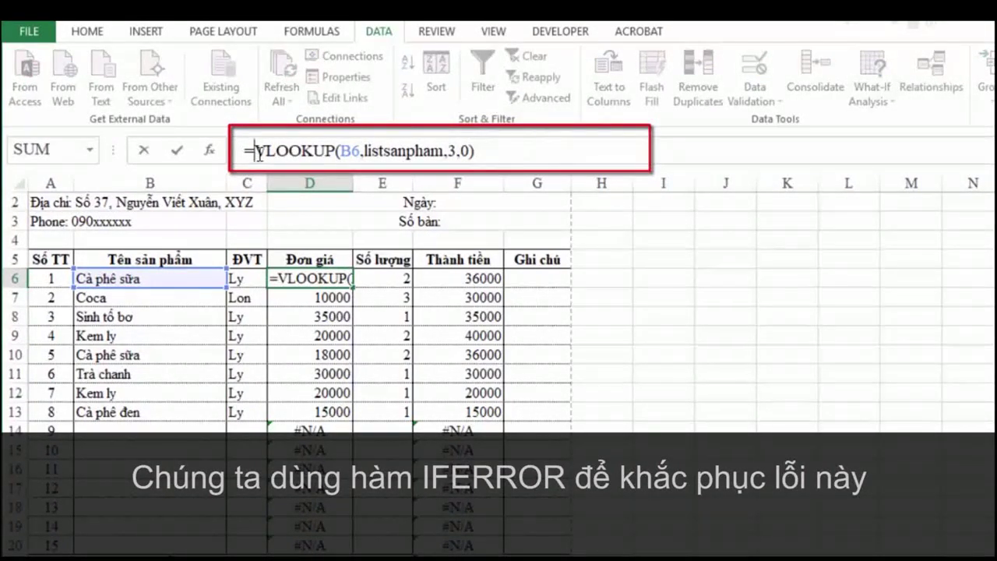
pyautogui.write('If')
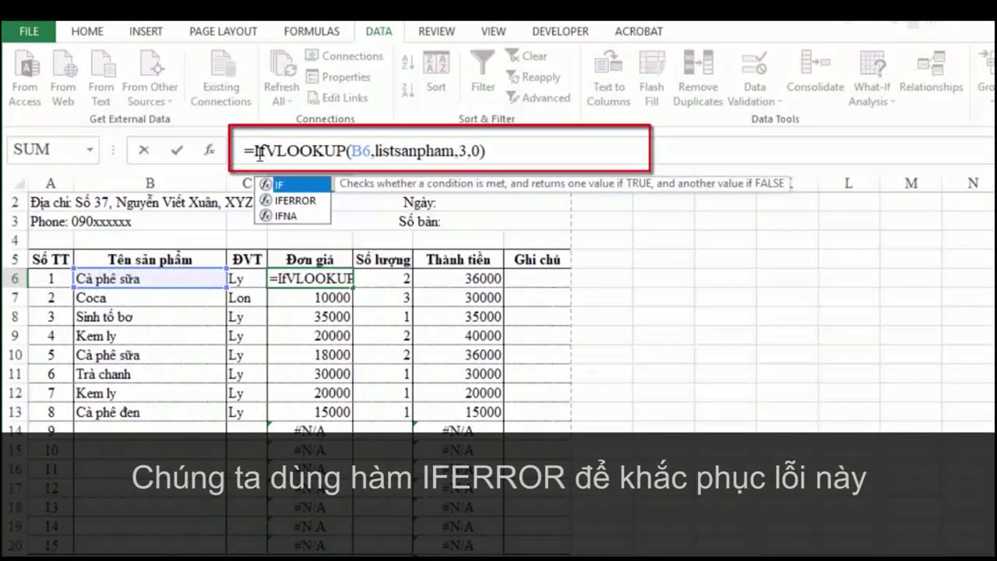
pyautogui.press('Down')
pyautogui.press('Tab')
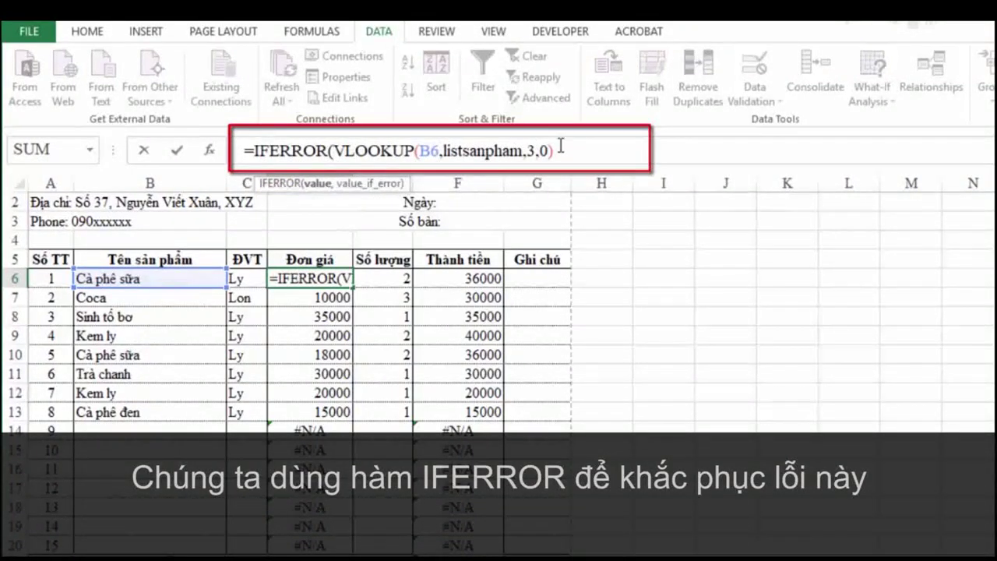
pyautogui.write(',')
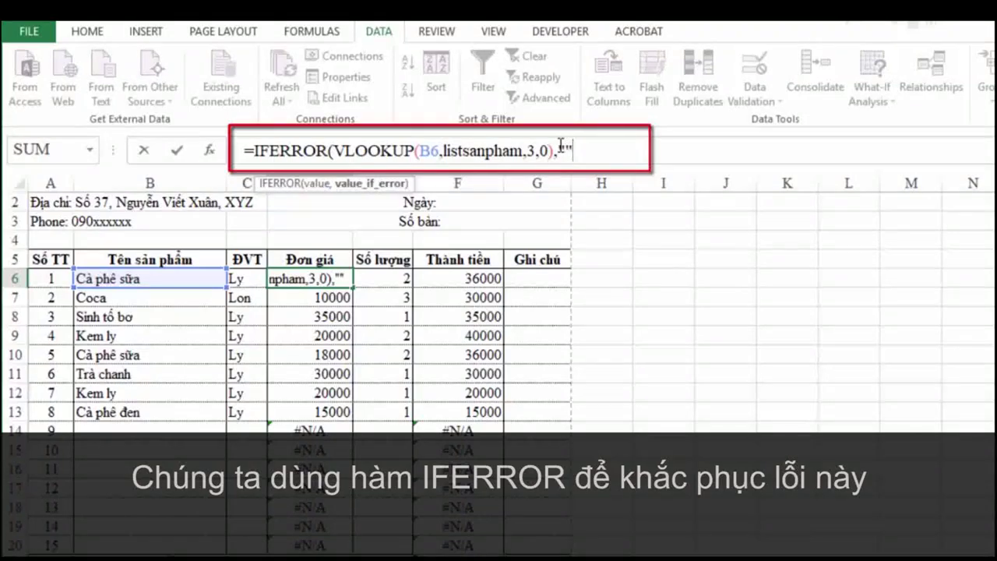
pyautogui.press('Return')
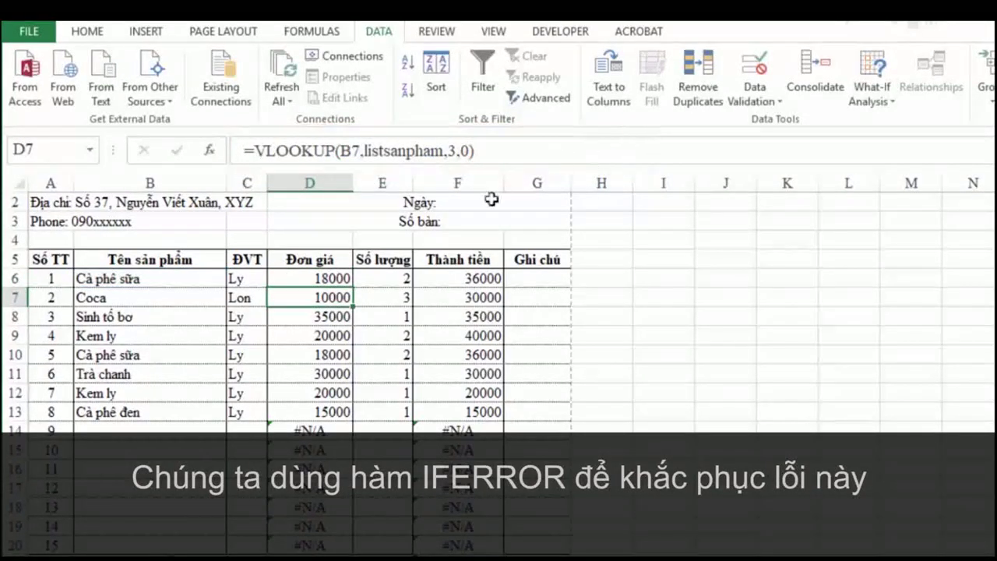
pyautogui.click(313, 276)
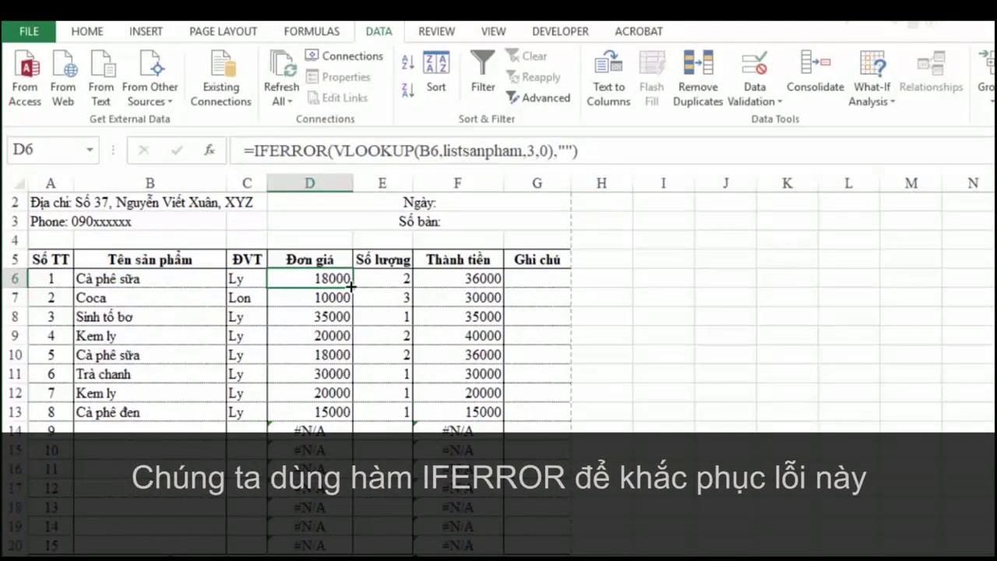
pyautogui.moveTo(352, 287); pyautogui.dragTo(341, 553)
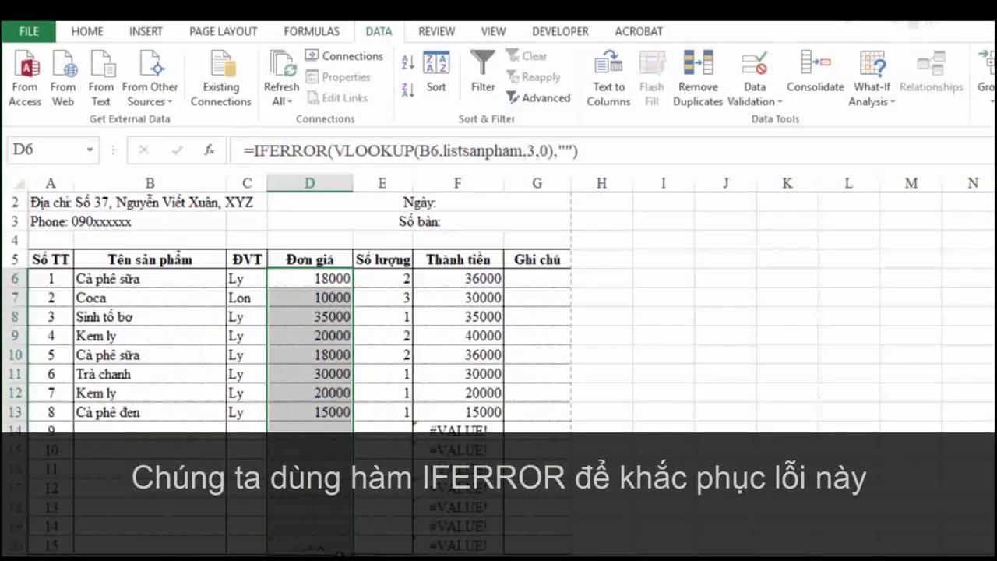
# Rewrite the F6 line total as =IFERROR(D6*E6,"").
pyautogui.click(482, 279)
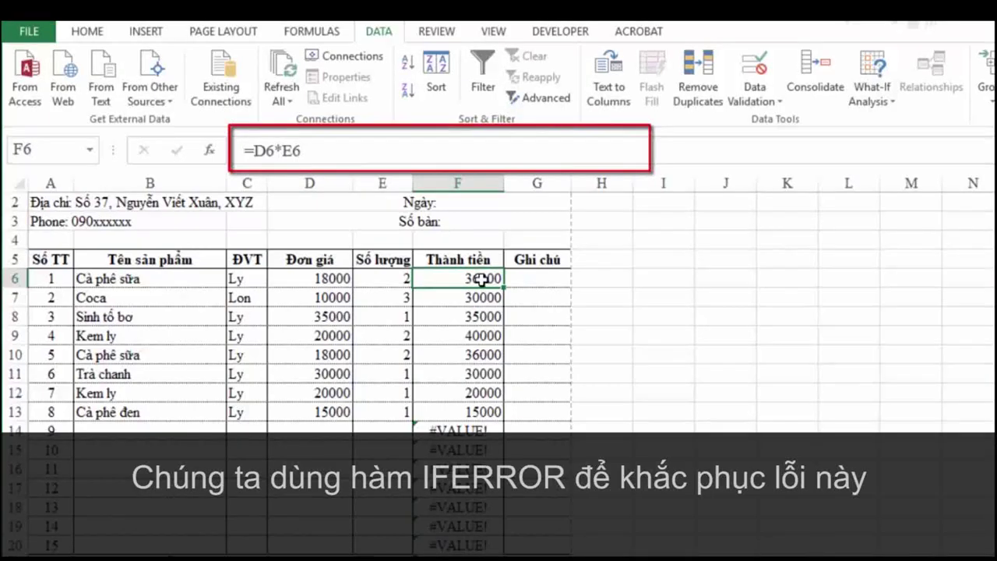
pyautogui.click(256, 152)
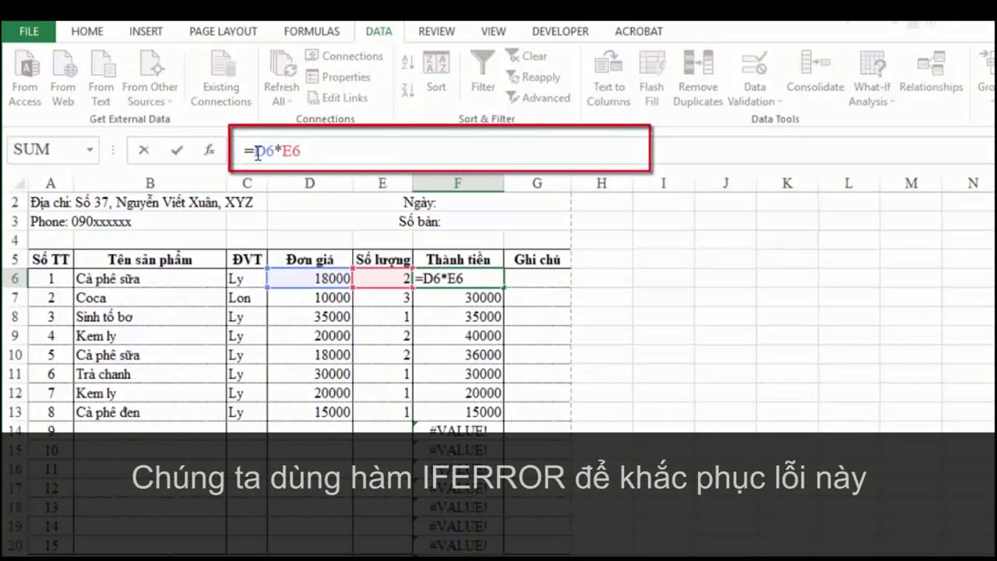
pyautogui.write('If')
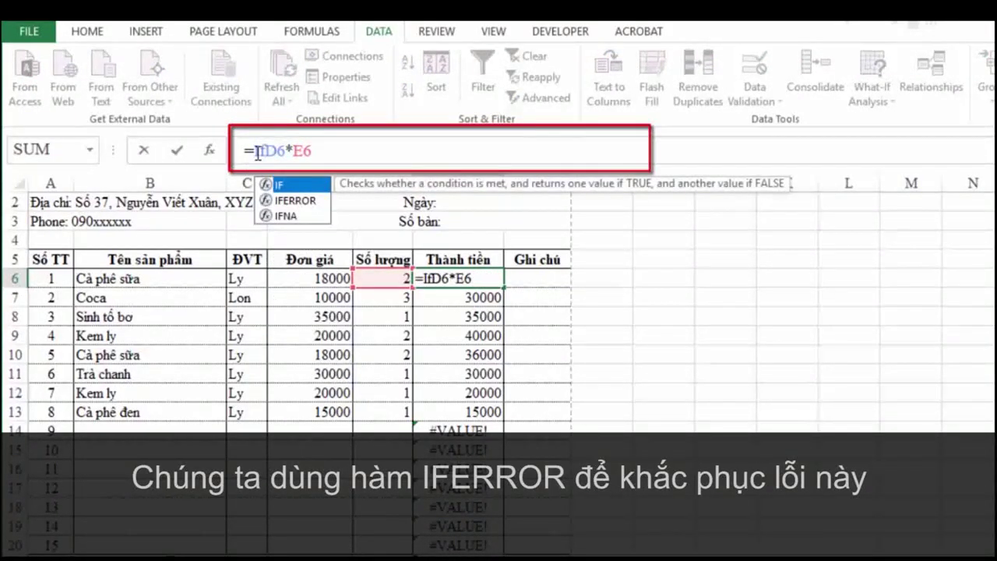
pyautogui.doubleClick(308, 204)
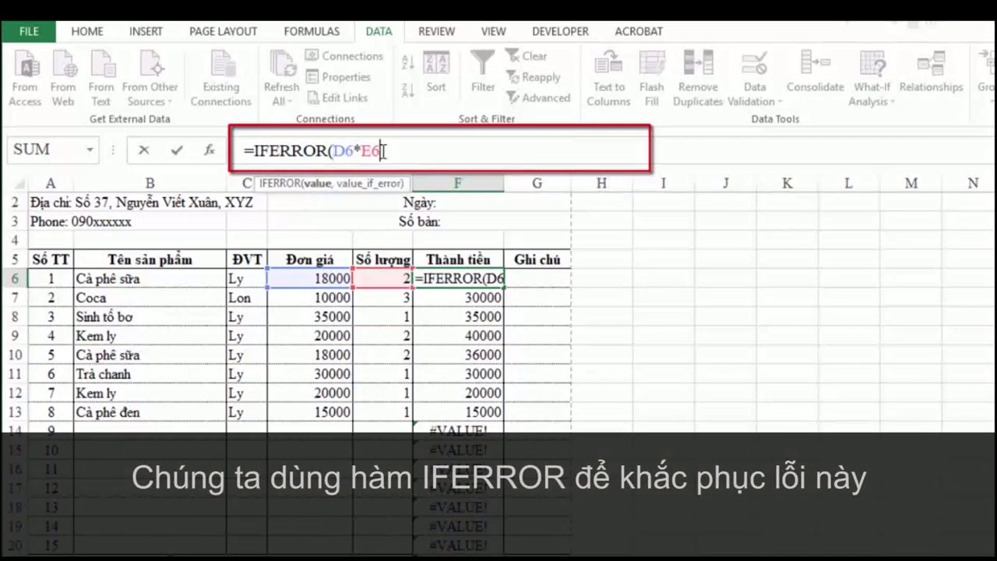
pyautogui.write(',')
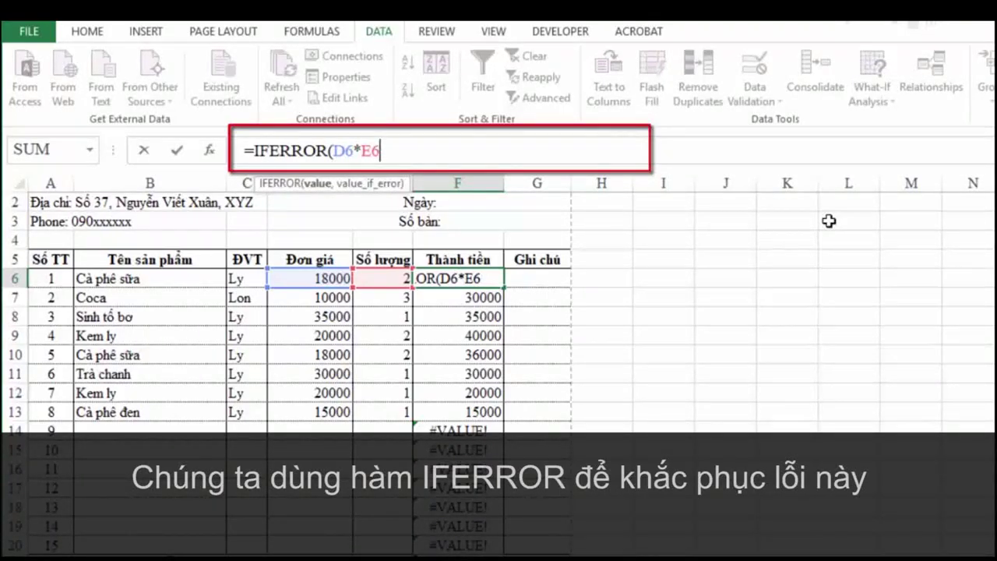
pyautogui.write(',')
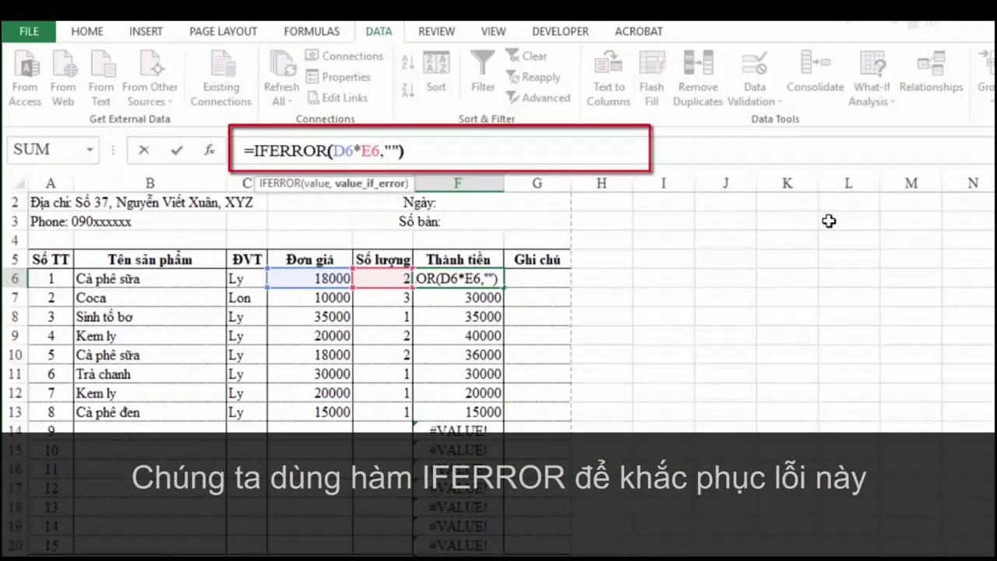
pyautogui.press('Return')
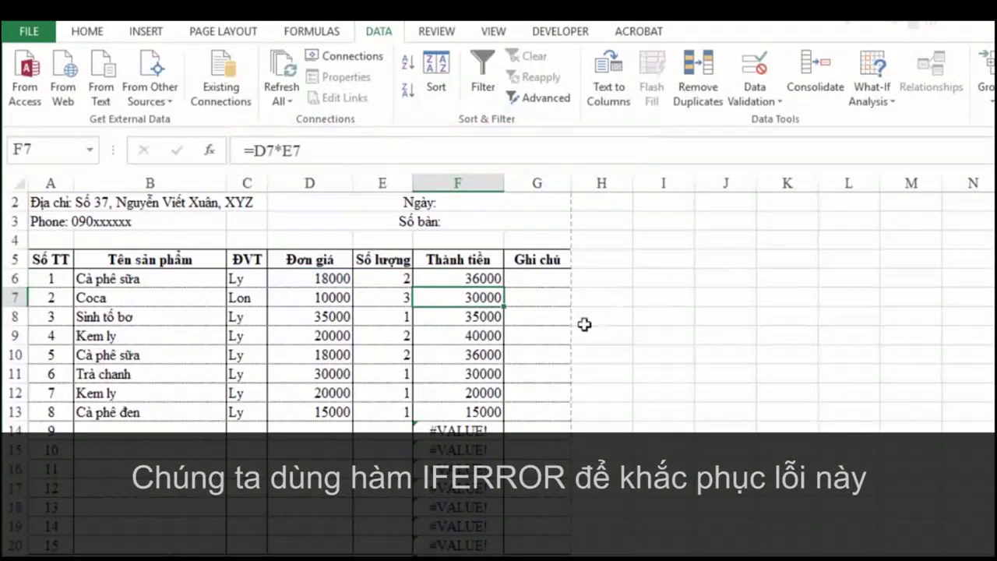
# Copy F6 down to F20, dismissing the circular reference warning.
pyautogui.click(487, 279)
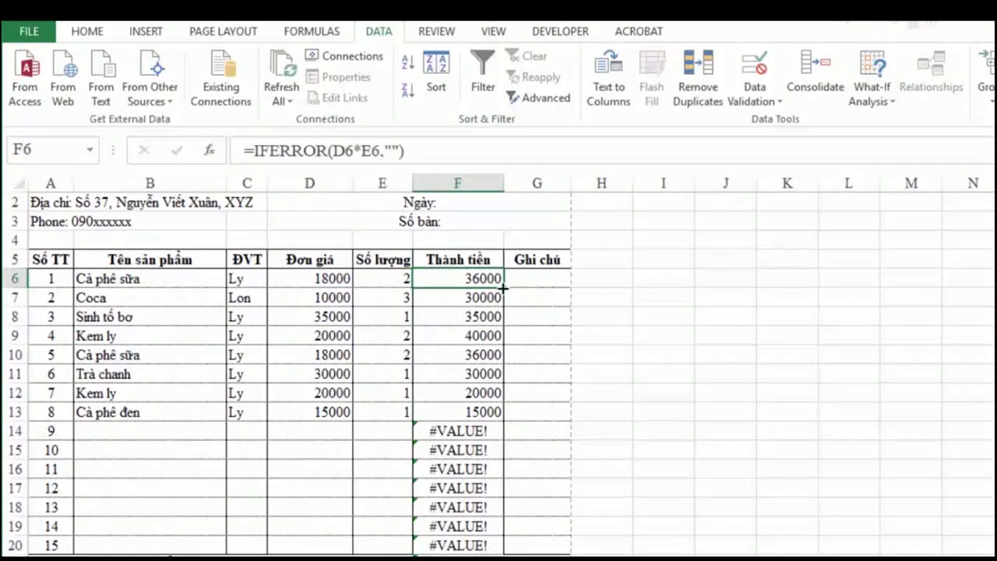
pyautogui.moveTo(504, 289); pyautogui.dragTo(494, 548)
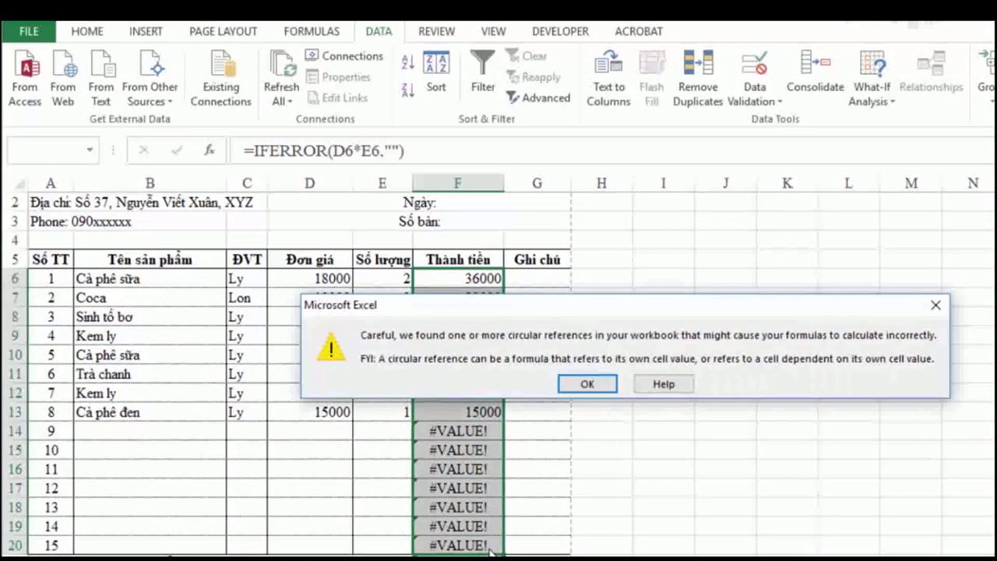
pyautogui.click(589, 385)
pyautogui.click(537, 507)
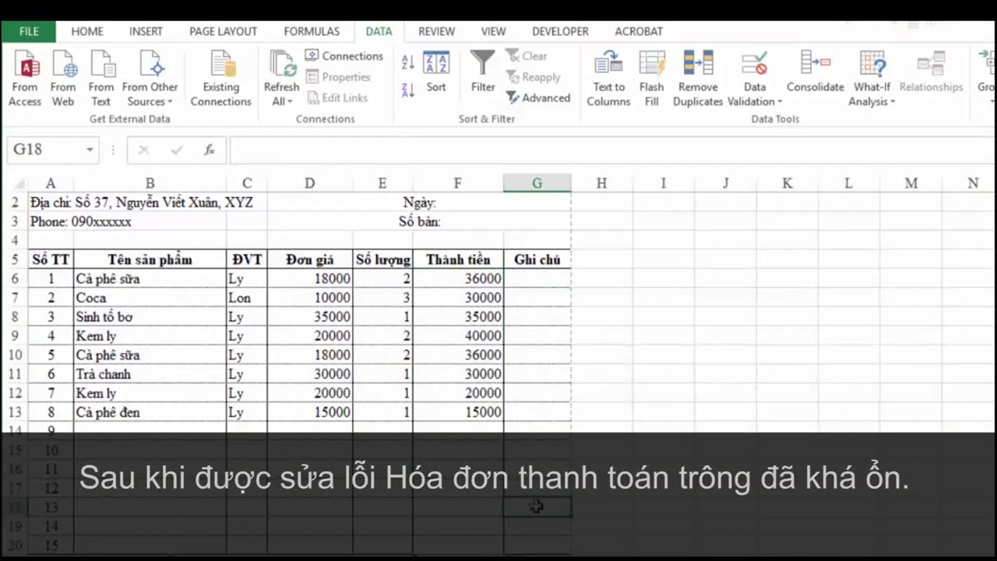
pyautogui.click(475, 543)
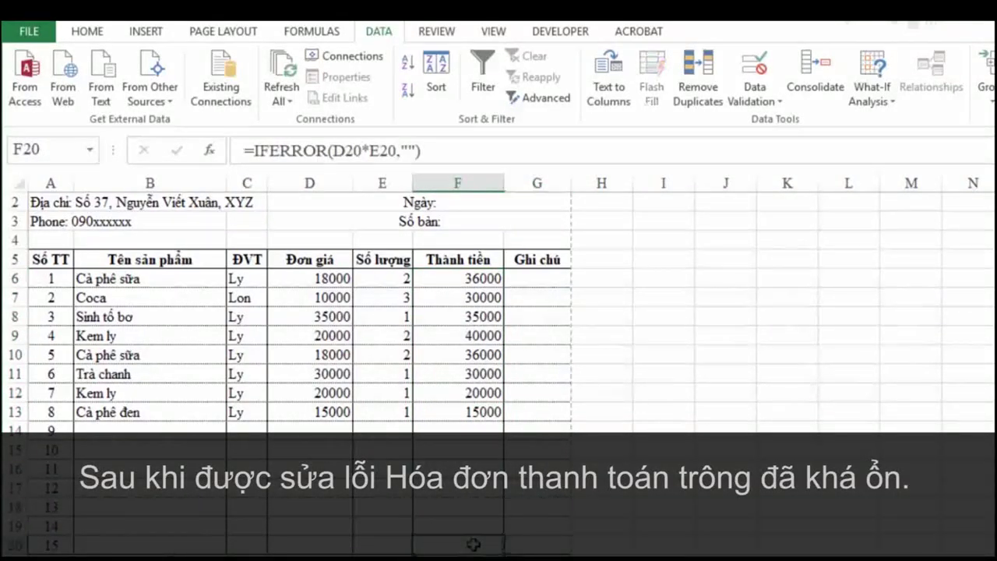
pyautogui.click(646, 435)
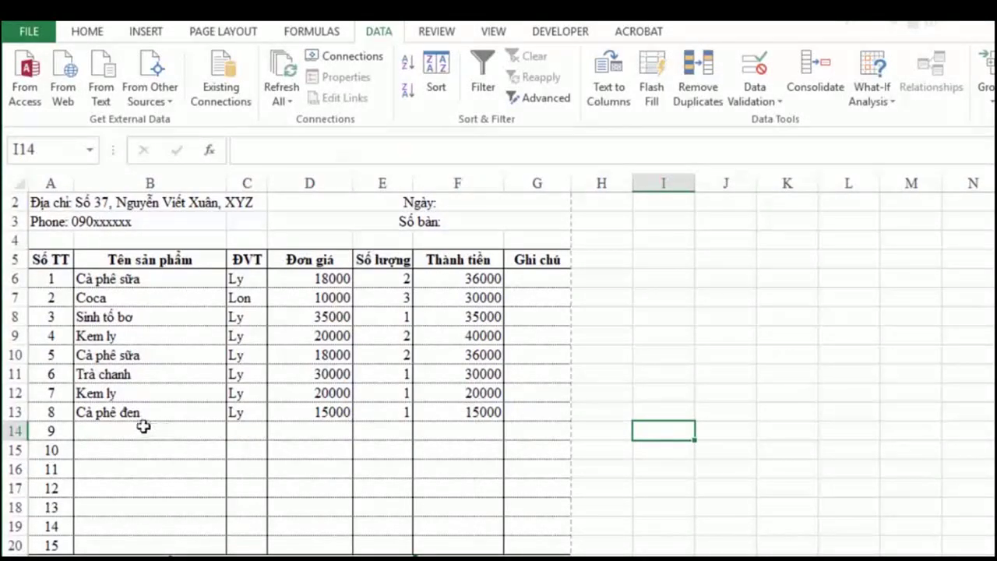
# Add Nước cam with quantity 2 as item 9 in row 14.
pyautogui.click(154, 435)
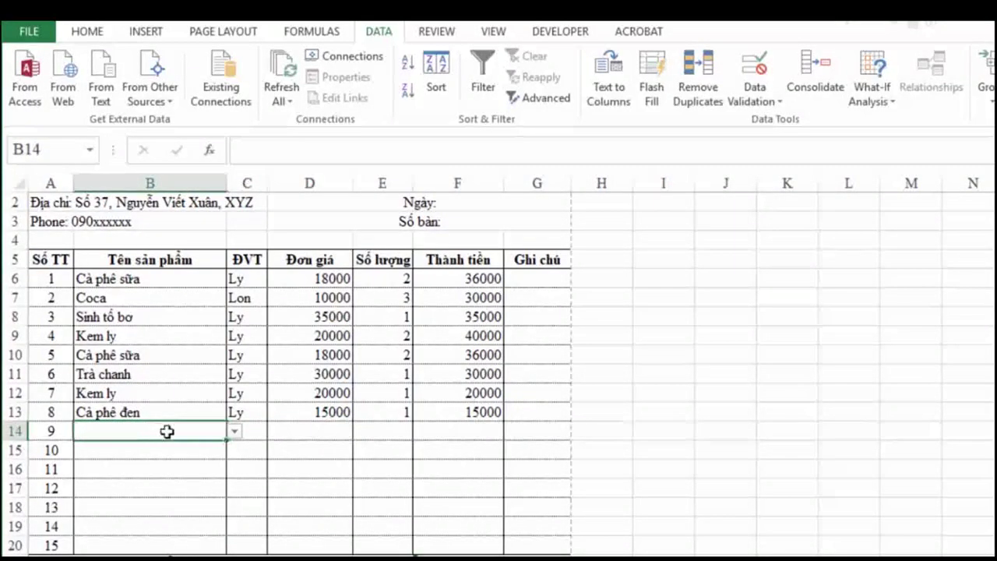
pyautogui.click(236, 435)
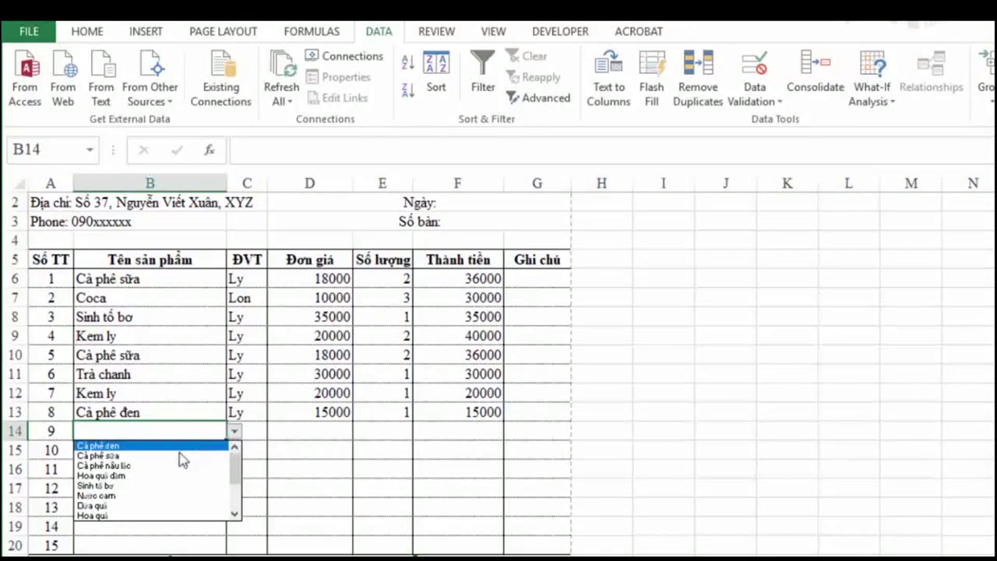
pyautogui.click(115, 497)
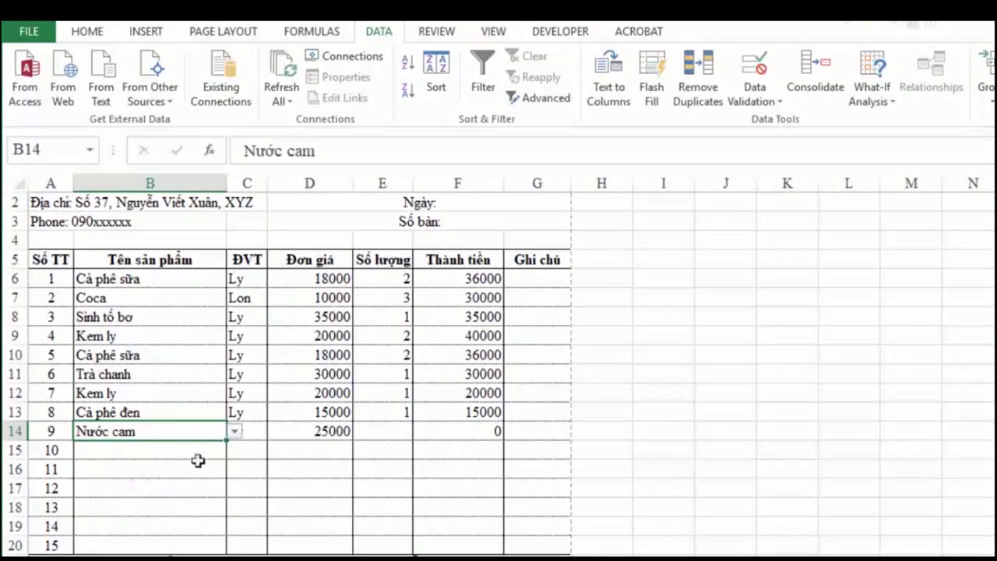
pyautogui.click(393, 431)
pyautogui.click(421, 432)
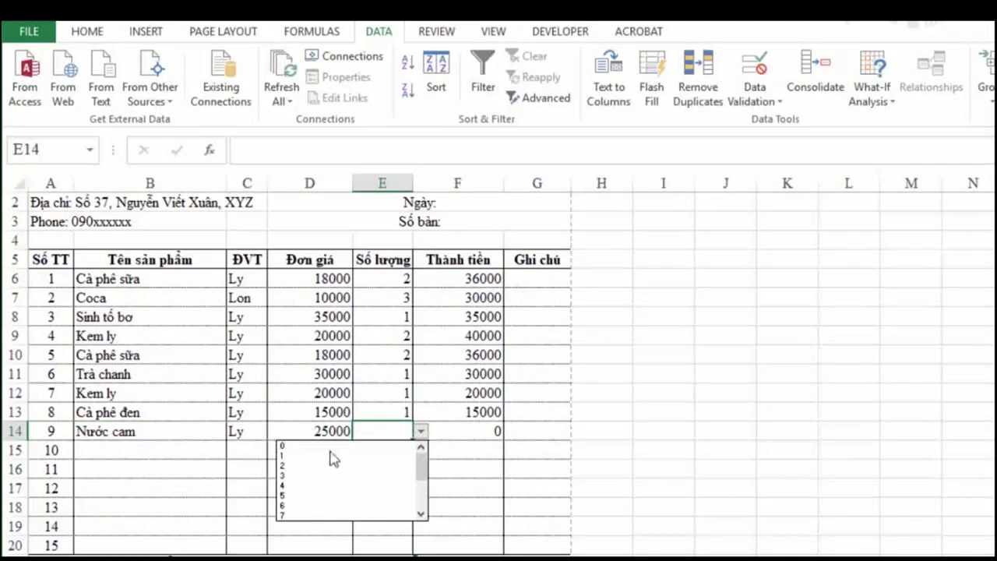
pyautogui.click(311, 466)
pyautogui.click(479, 465)
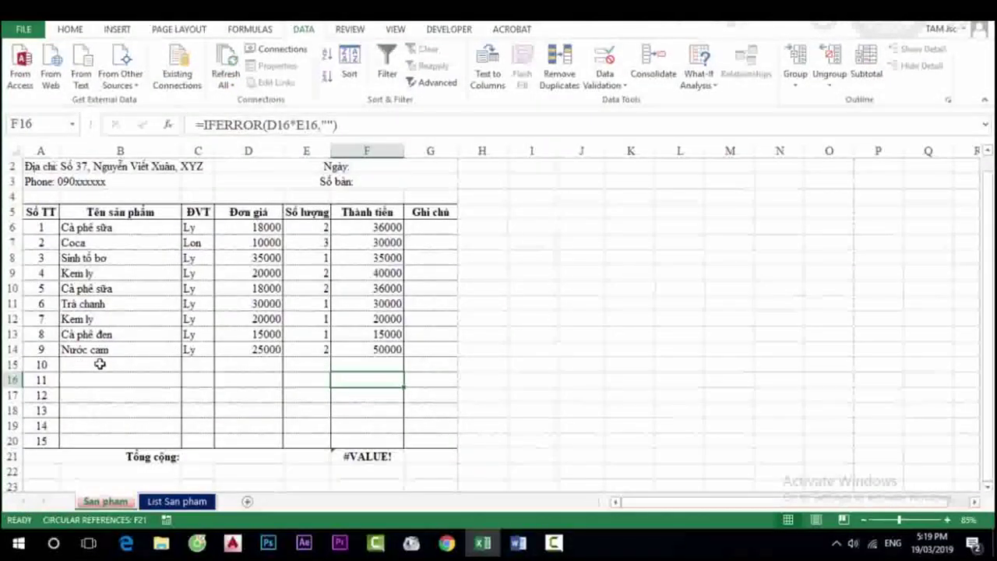
# Add Hoa quả with quantity 4 as item 10 in row 15.
pyautogui.click(104, 364)
pyautogui.click(189, 366)
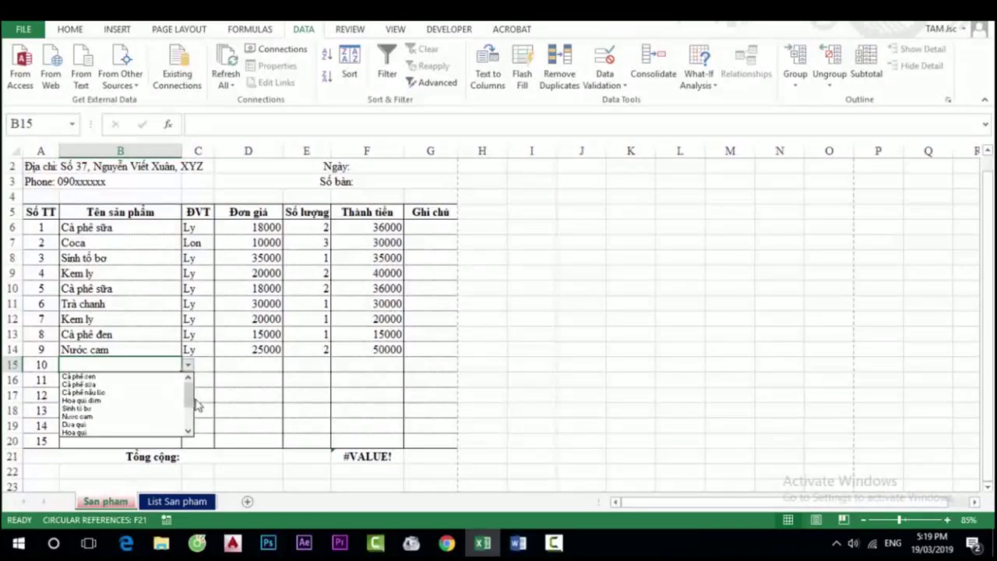
pyautogui.click(74, 431)
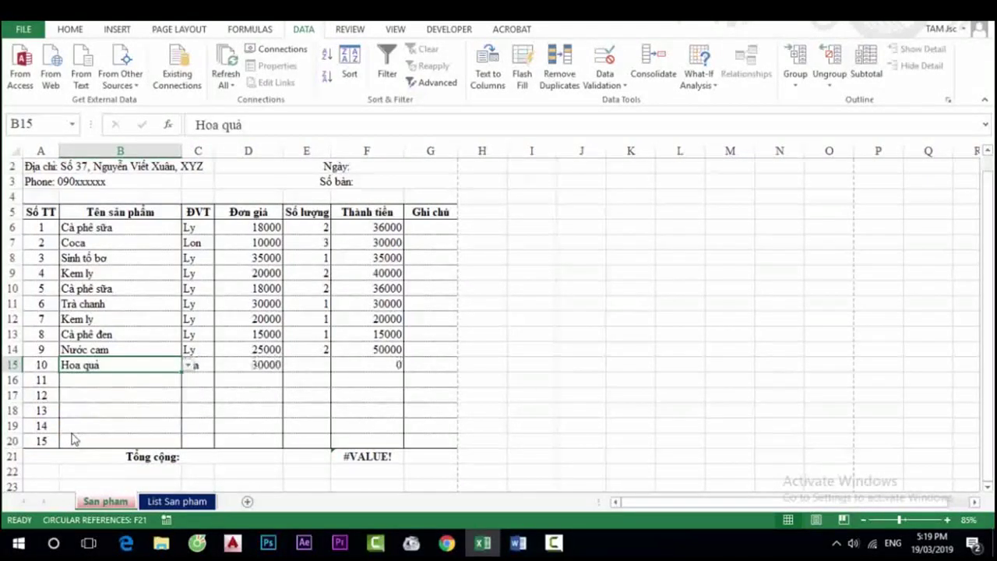
pyautogui.click(199, 381)
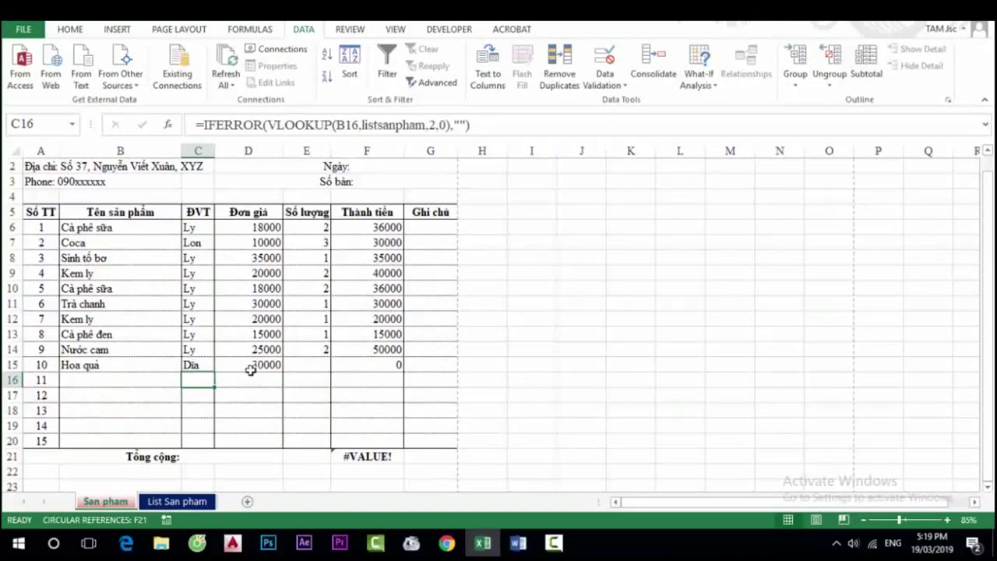
pyautogui.click(306, 370)
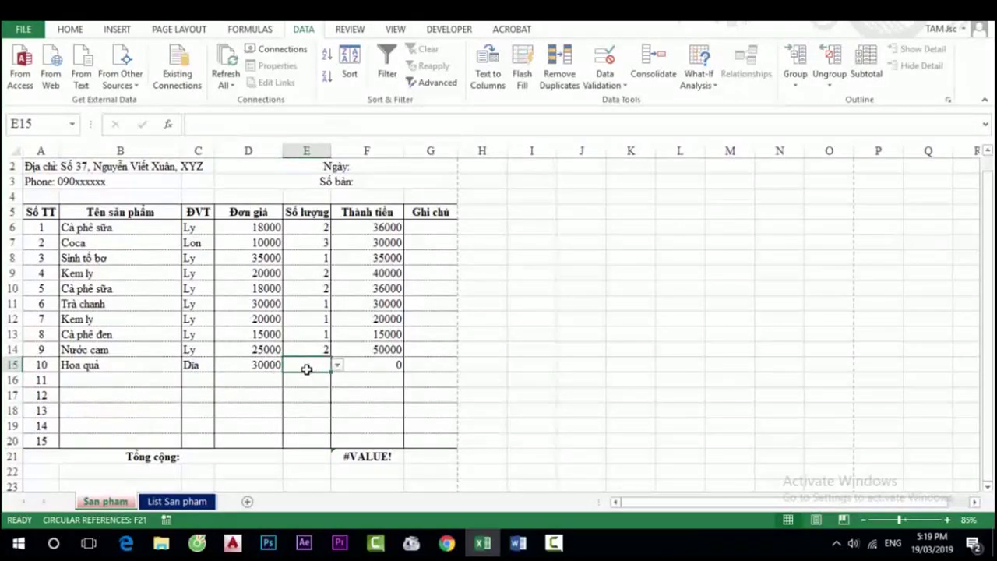
pyautogui.click(336, 366)
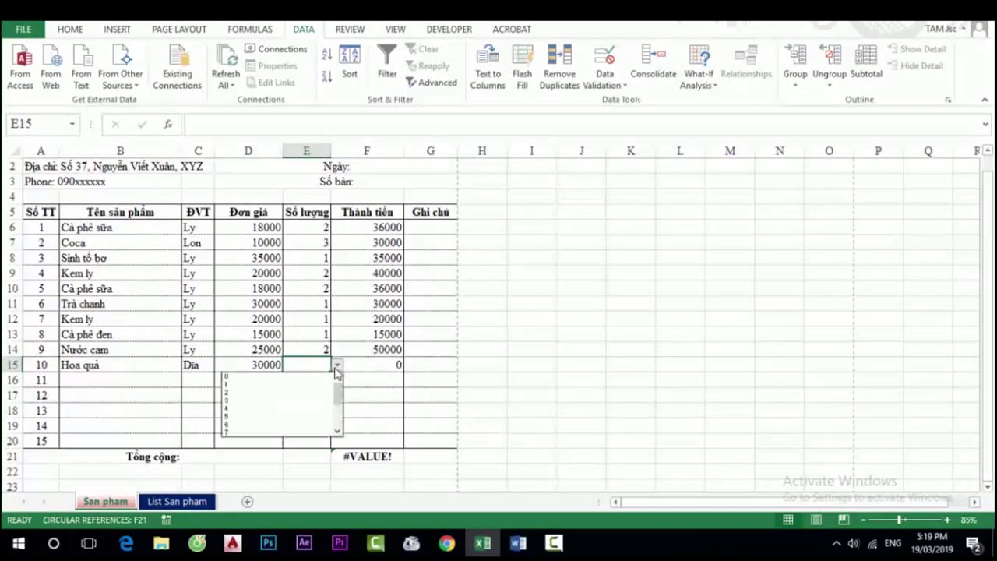
pyautogui.click(249, 408)
pyautogui.click(376, 396)
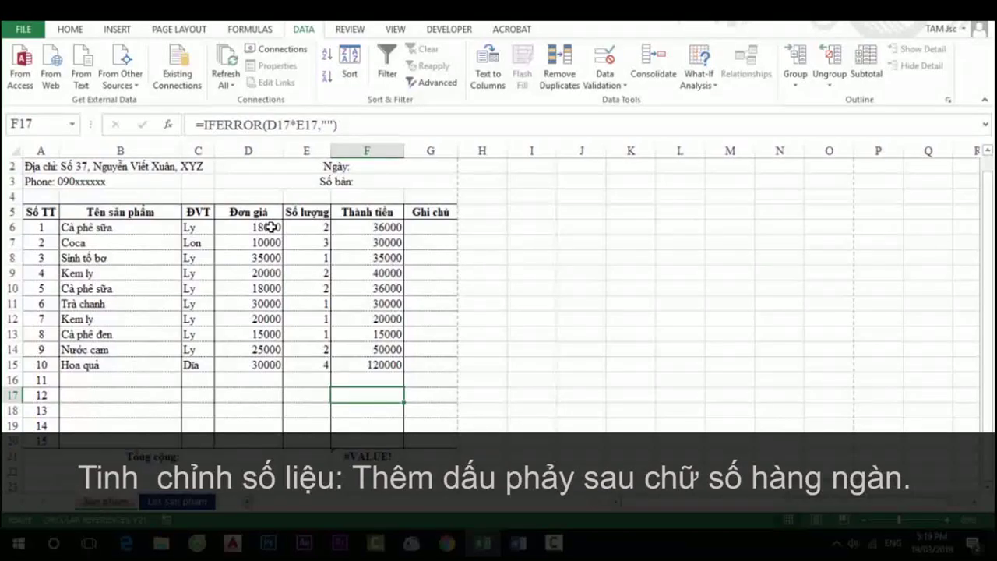
# Format unit prices D6:D20 in Comma Style with no decimal places.
pyautogui.moveTo(269, 226); pyautogui.dragTo(266, 321)
pyautogui.moveTo(266, 362); pyautogui.dragTo(265, 363)
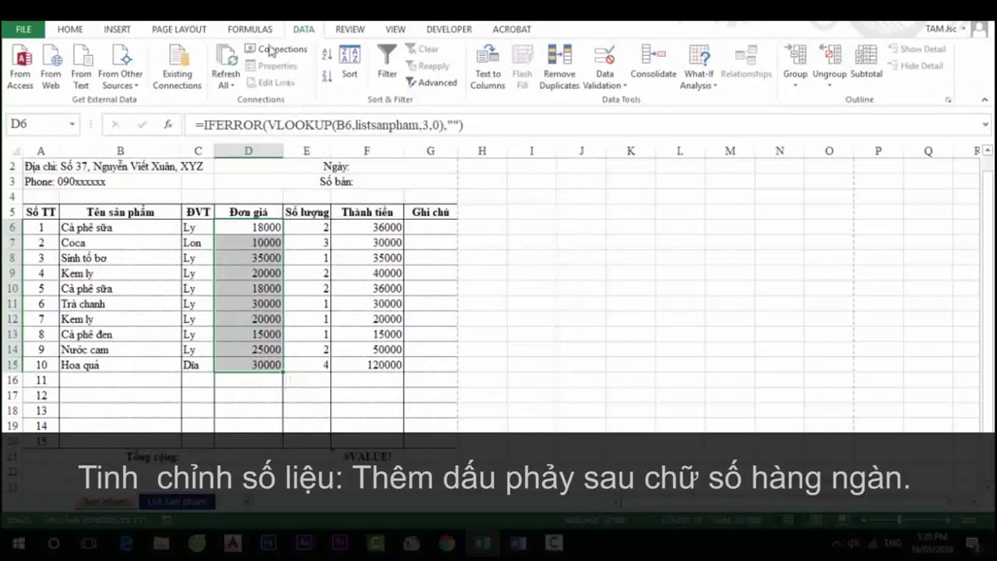
pyautogui.click(70, 30)
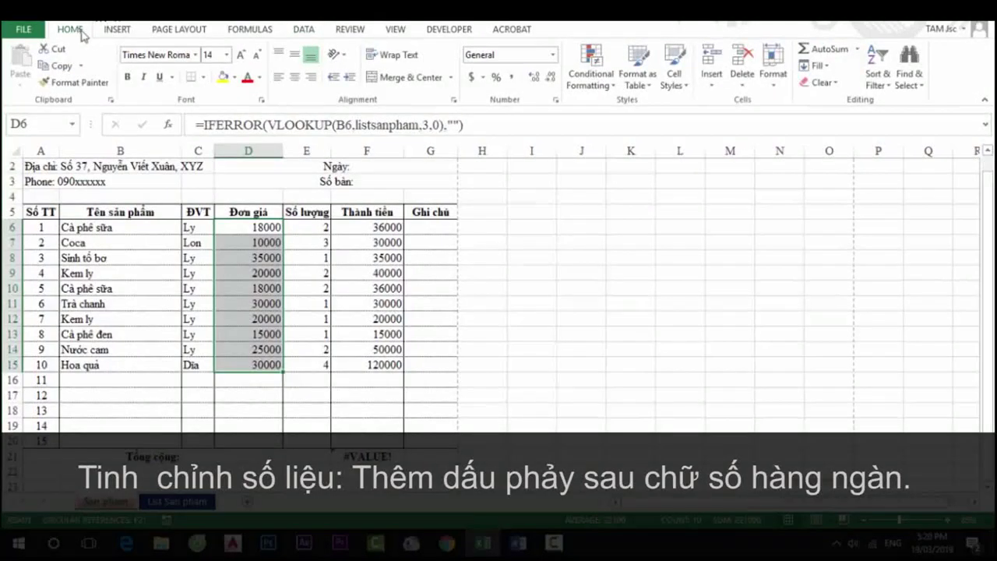
pyautogui.click(513, 79)
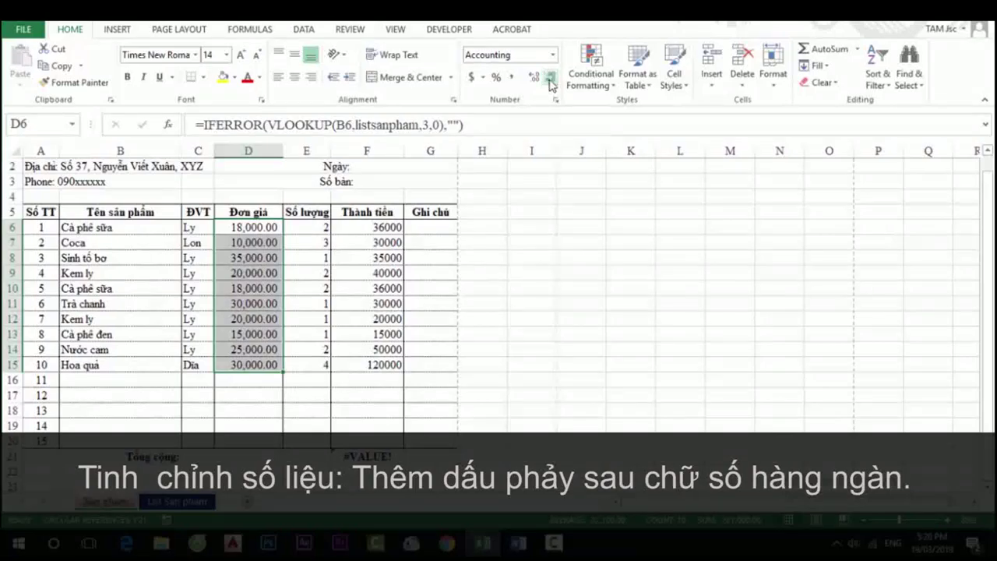
pyautogui.doubleClick(550, 81)
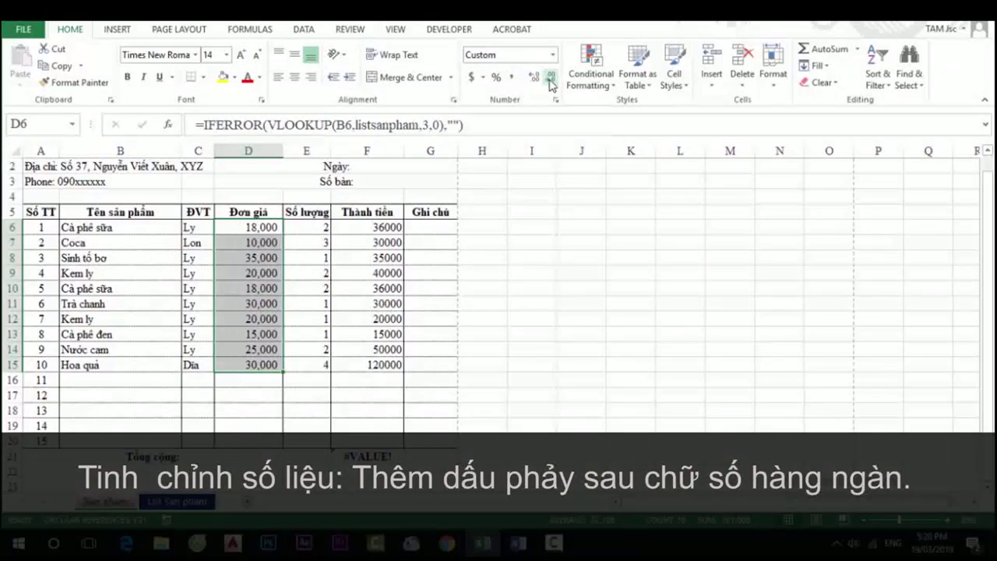
pyautogui.click(387, 228)
pyautogui.moveTo(262, 228); pyautogui.dragTo(248, 440)
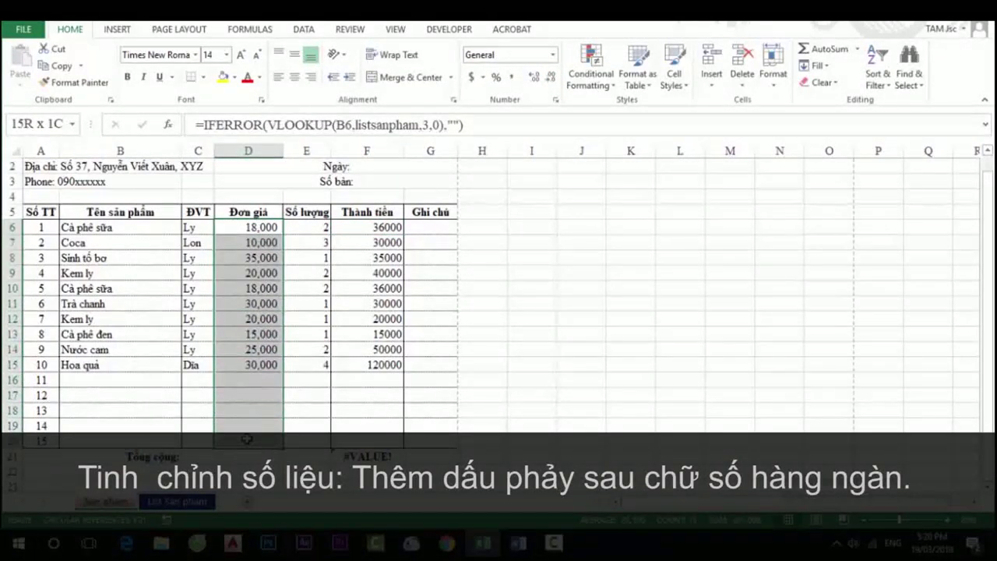
pyautogui.click(511, 77)
pyautogui.click(550, 78)
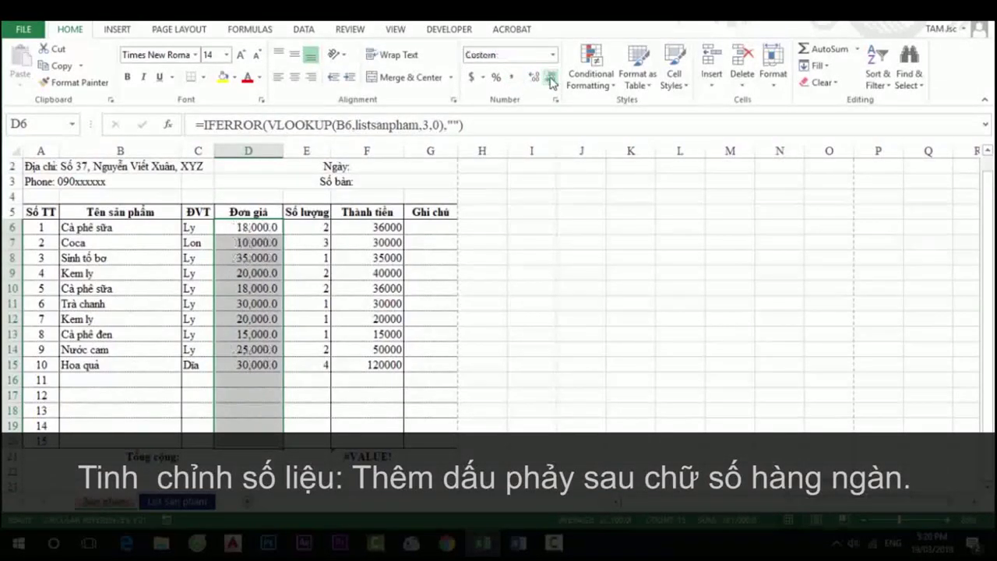
pyautogui.click(551, 77)
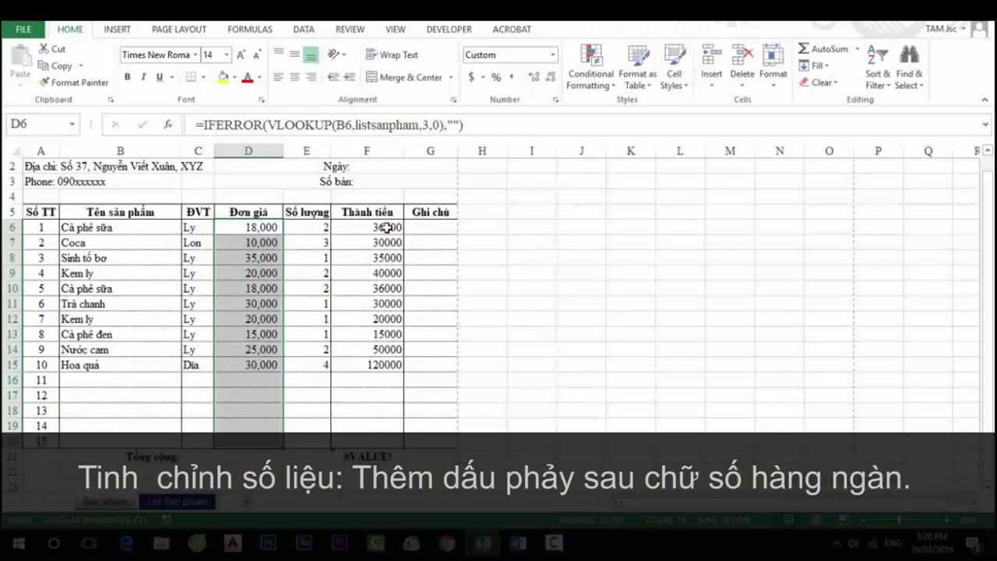
# Format line totals F6:F20 in Comma Style with no decimal places.
pyautogui.moveTo(387, 227); pyautogui.dragTo(373, 437)
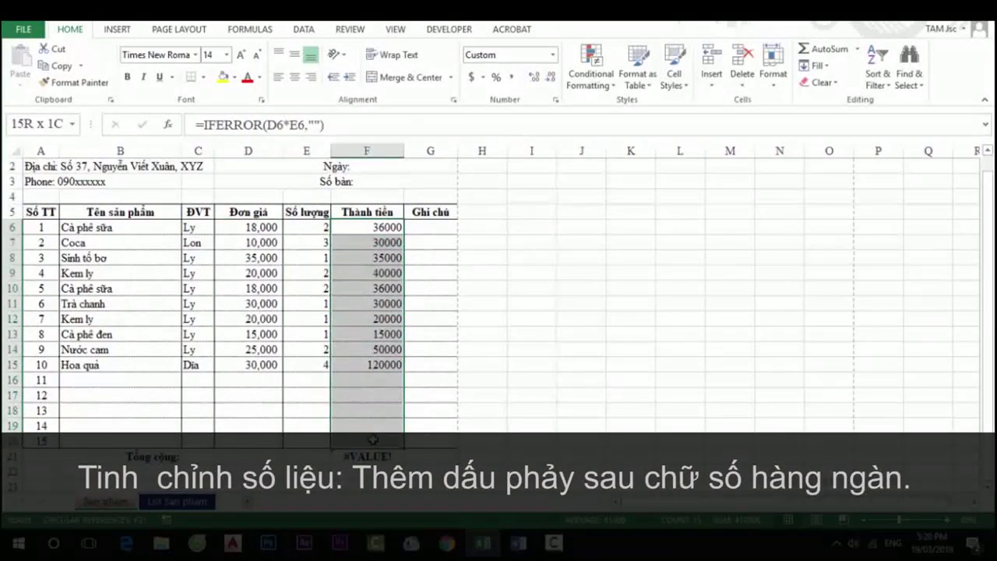
pyautogui.click(514, 77)
pyautogui.click(550, 77)
pyautogui.click(550, 77)
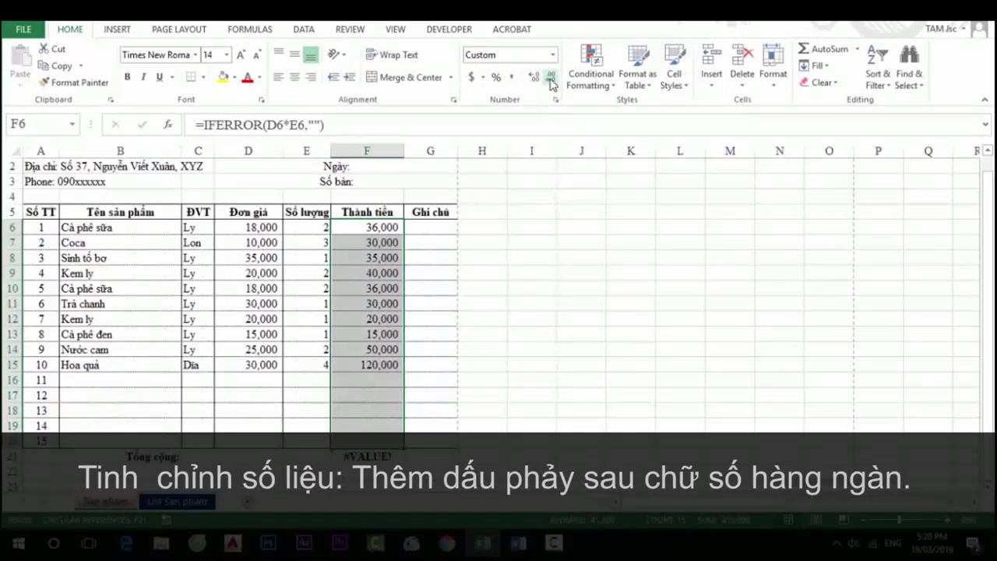
pyautogui.click(397, 302)
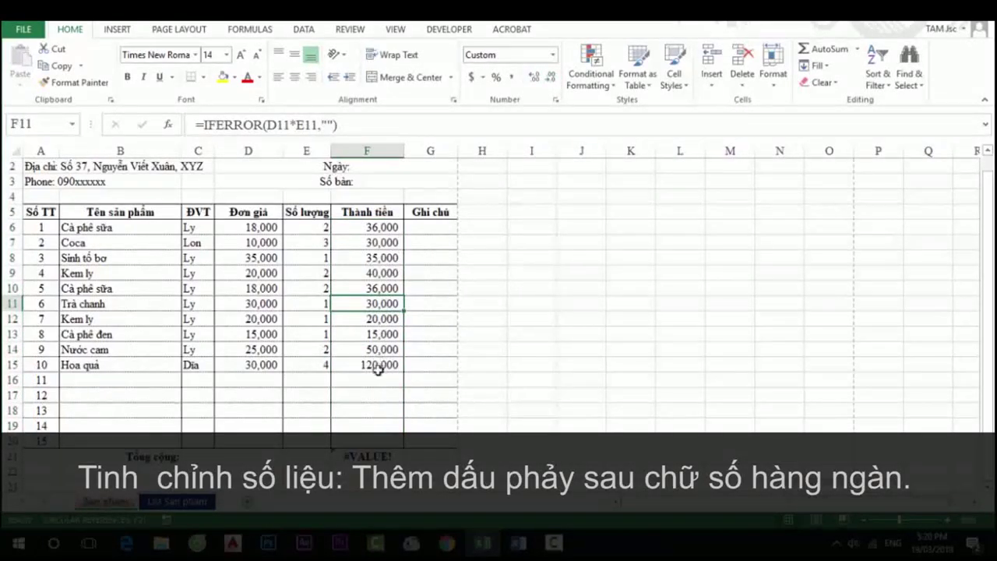
# Replace the F21 total formula with =SUM(F6:F20), giving 412,000.
pyautogui.click(363, 460)
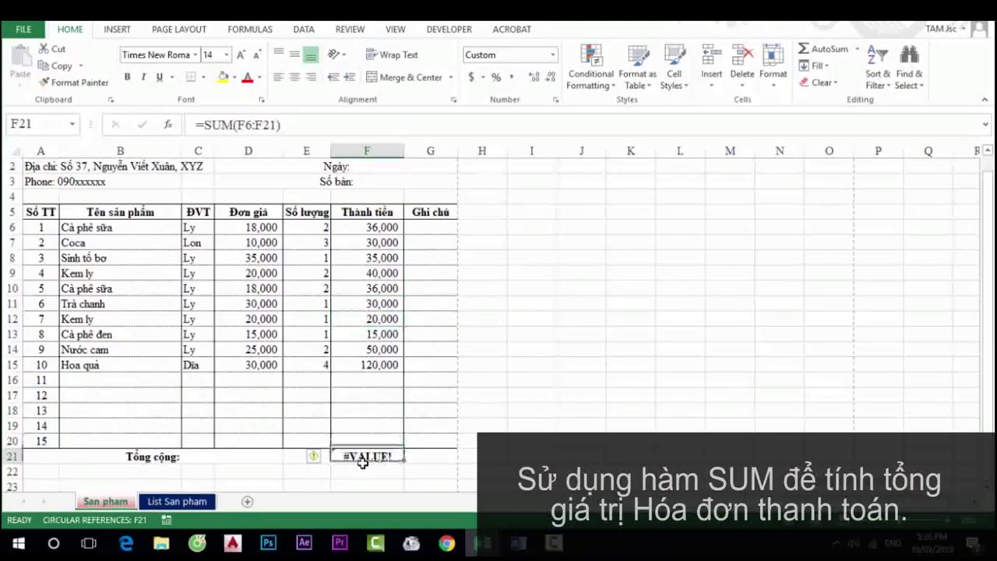
pyautogui.doubleClick(363, 458)
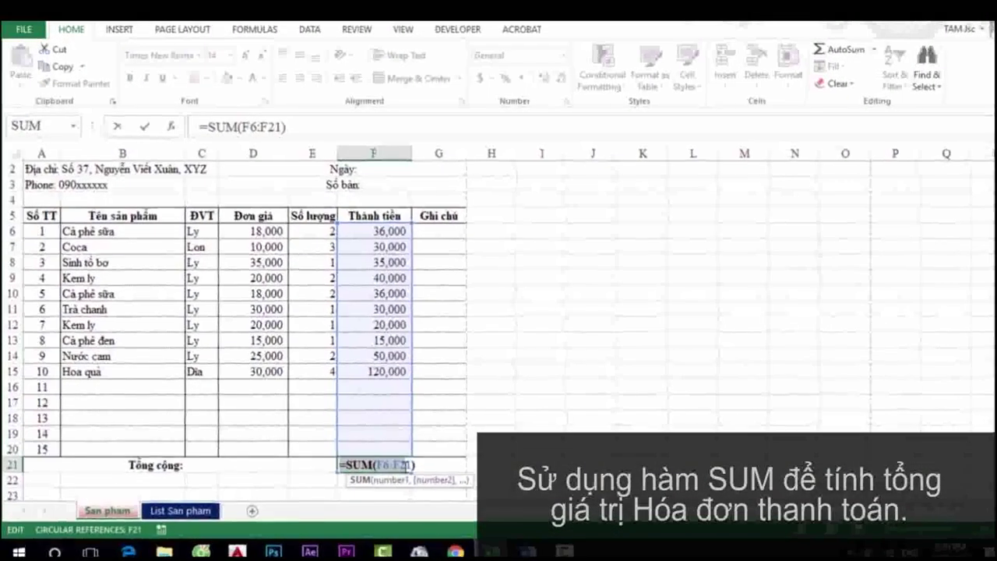
pyautogui.moveTo(333, 458); pyautogui.dragTo(409, 458)
pyautogui.write('=')
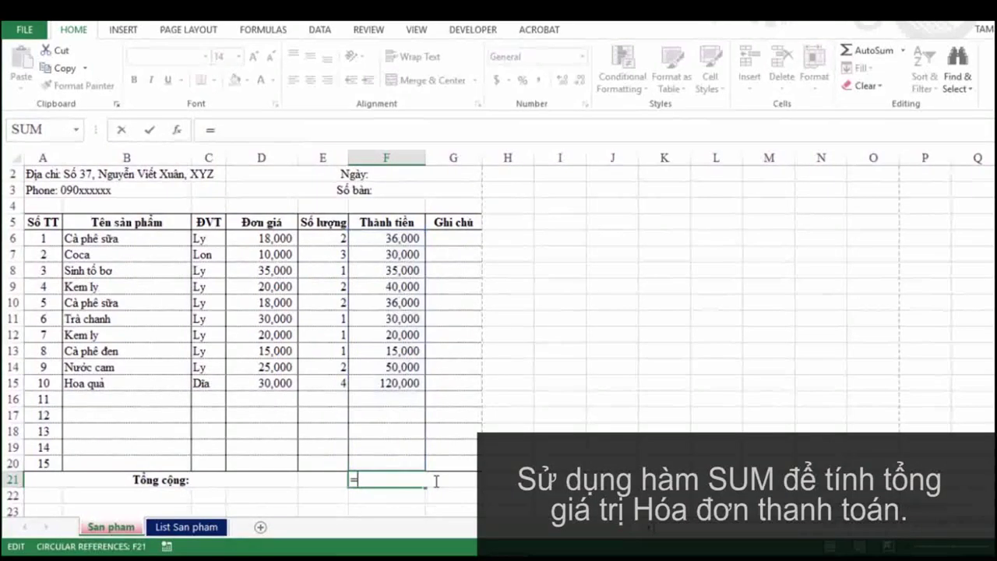
pyautogui.write('Sum')
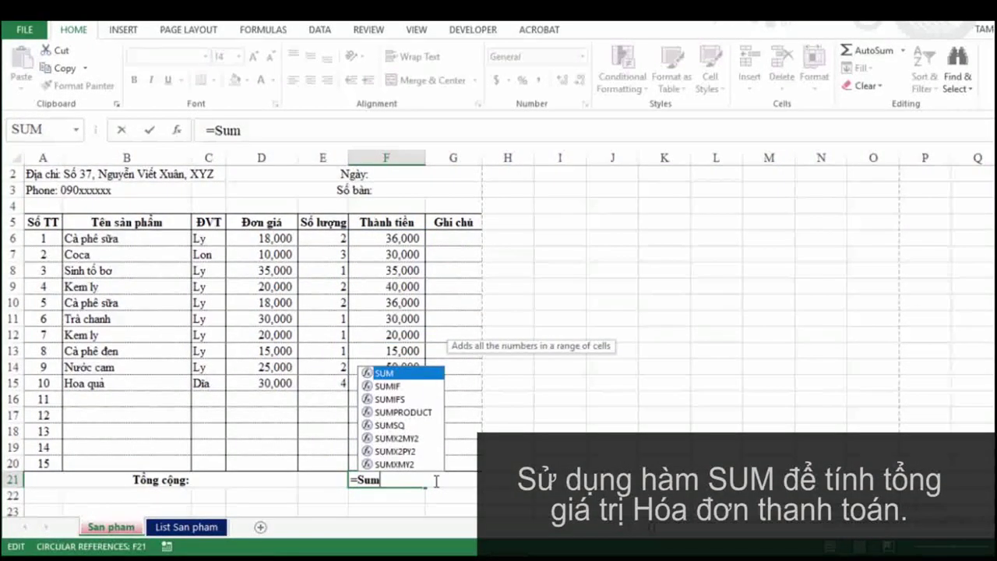
pyautogui.write('(')
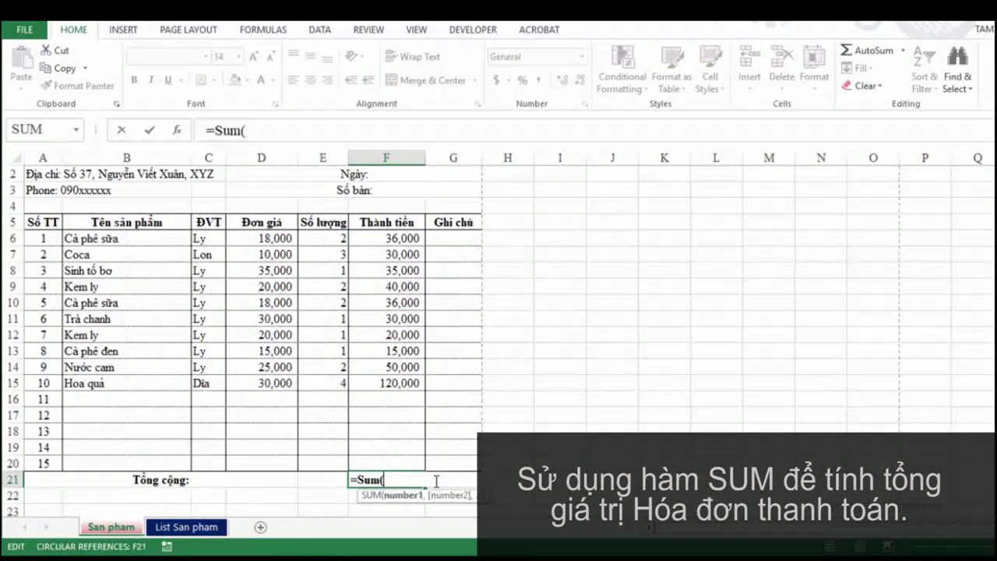
pyautogui.moveTo(389, 237); pyautogui.dragTo(392, 461)
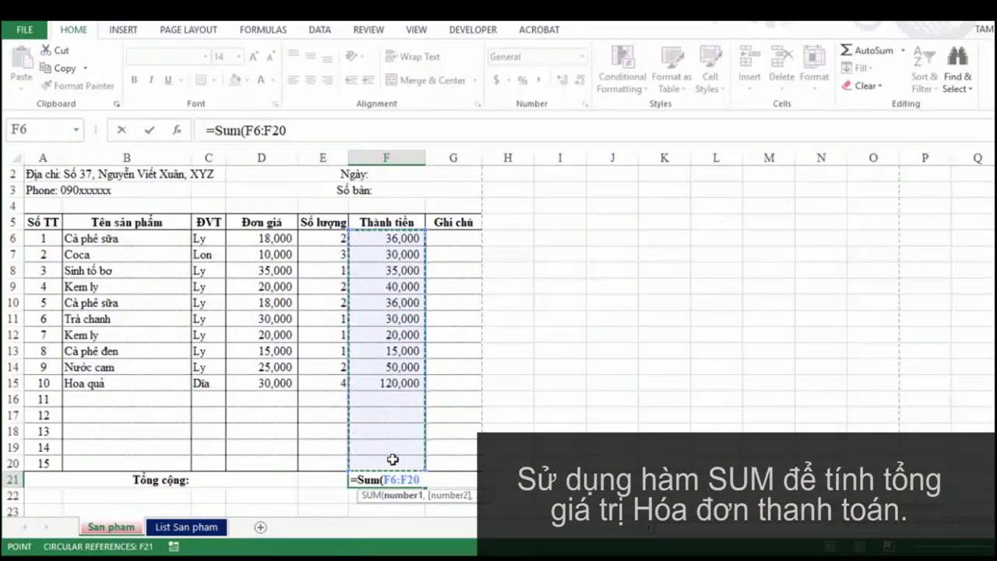
pyautogui.write(')')
pyautogui.press('Return')
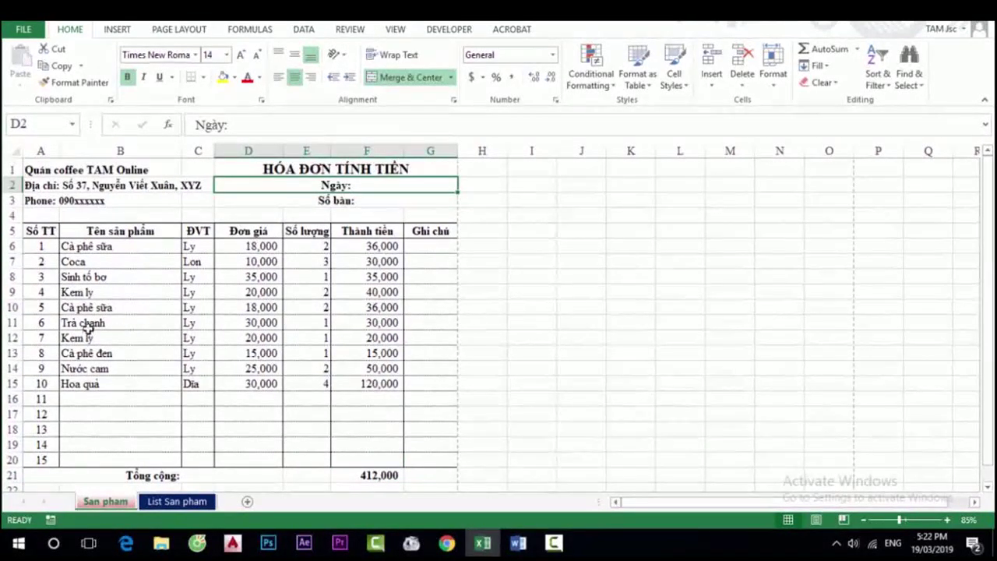
# Set the Trà chanh quantity in E11 to 4 from its dropdown.
pyautogui.click(314, 322)
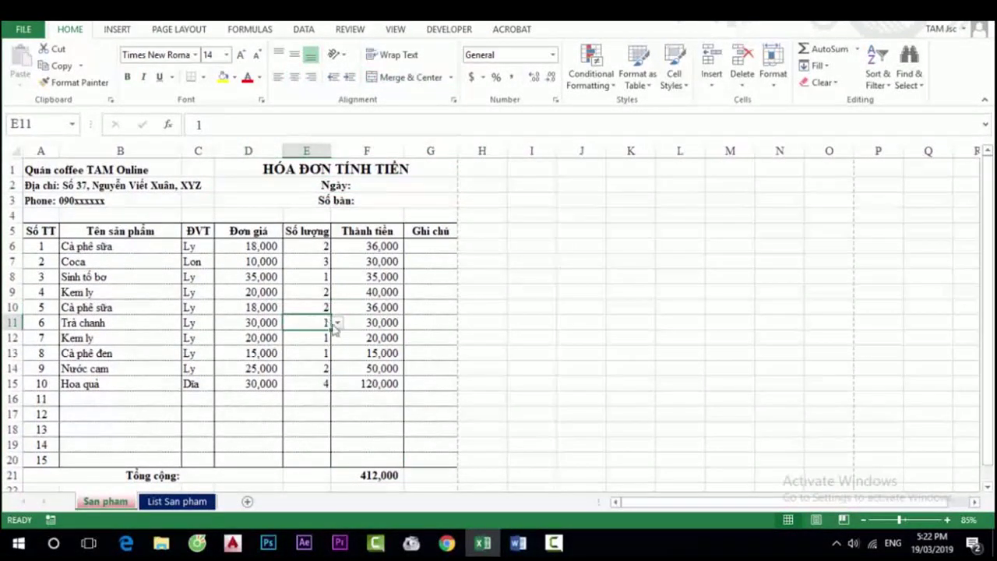
pyautogui.click(337, 322)
pyautogui.click(304, 363)
pyautogui.click(323, 339)
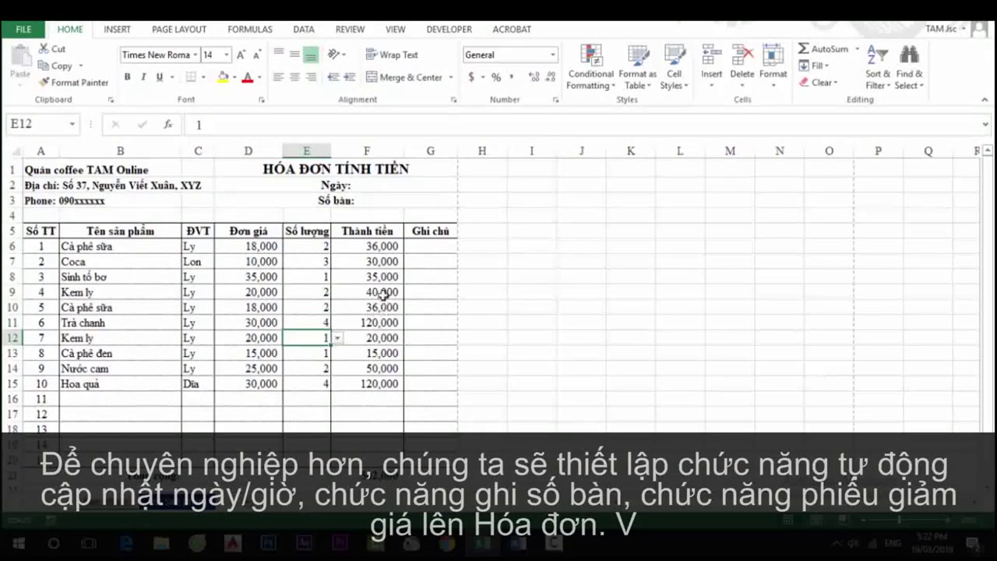
# Unmerge D2:G3, merge Ngày: across D2:F2 and Số bàn: across D3:F3, right-aligned.
pyautogui.click(409, 186)
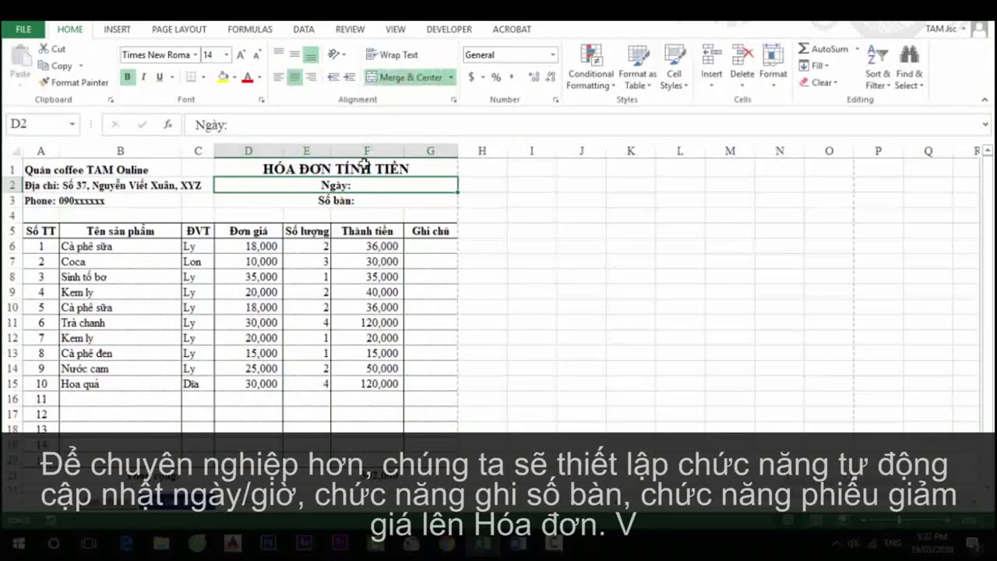
pyautogui.moveTo(363, 183); pyautogui.dragTo(366, 200)
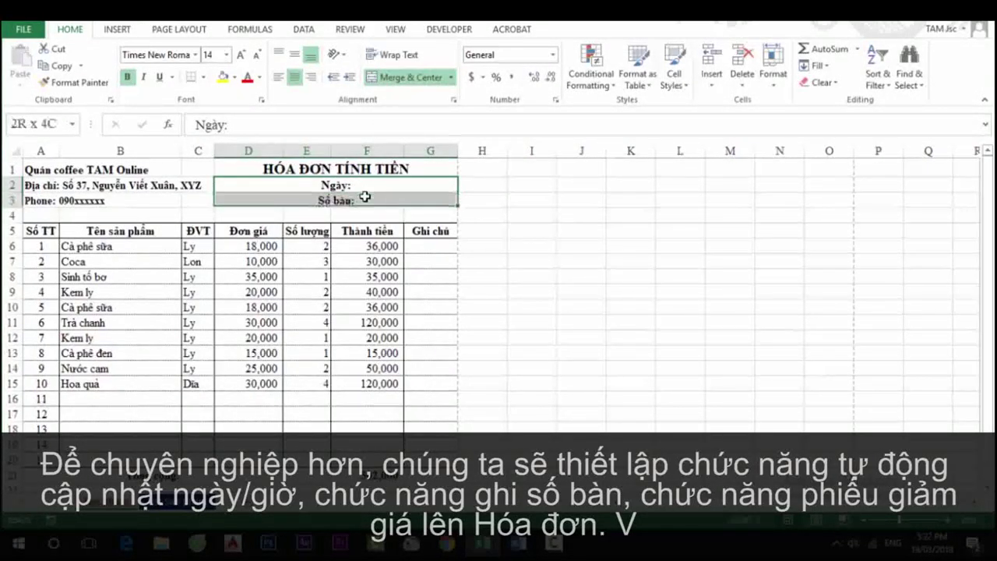
pyautogui.click(409, 77)
pyautogui.click(366, 201)
pyautogui.moveTo(260, 187); pyautogui.dragTo(370, 187)
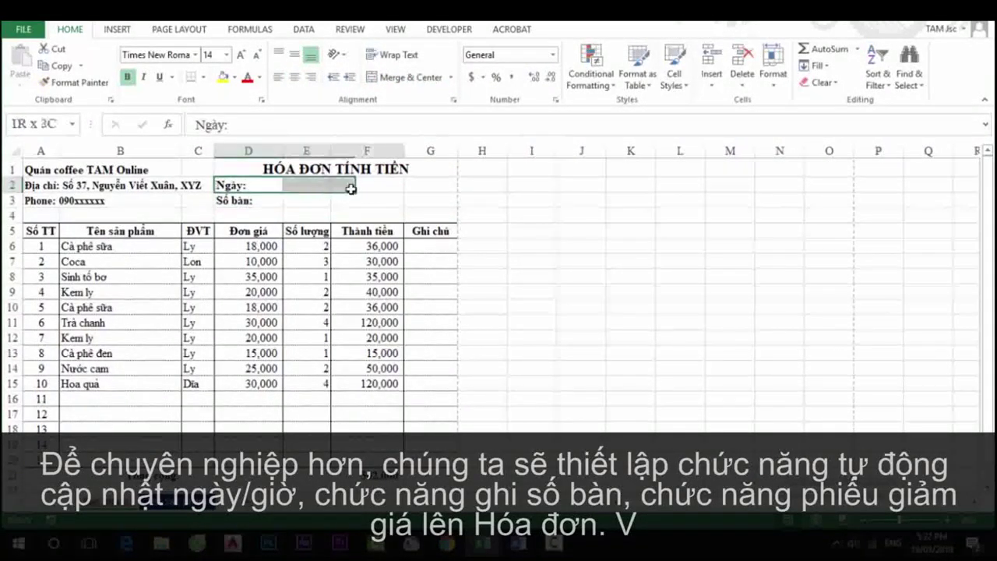
pyautogui.click(405, 77)
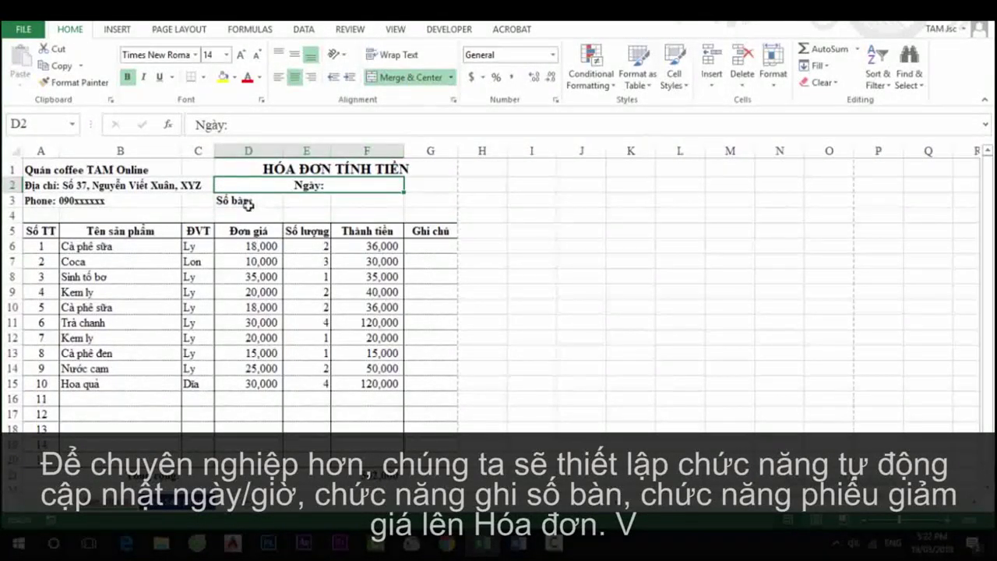
pyautogui.moveTo(248, 200); pyautogui.dragTo(376, 195)
pyautogui.click(405, 77)
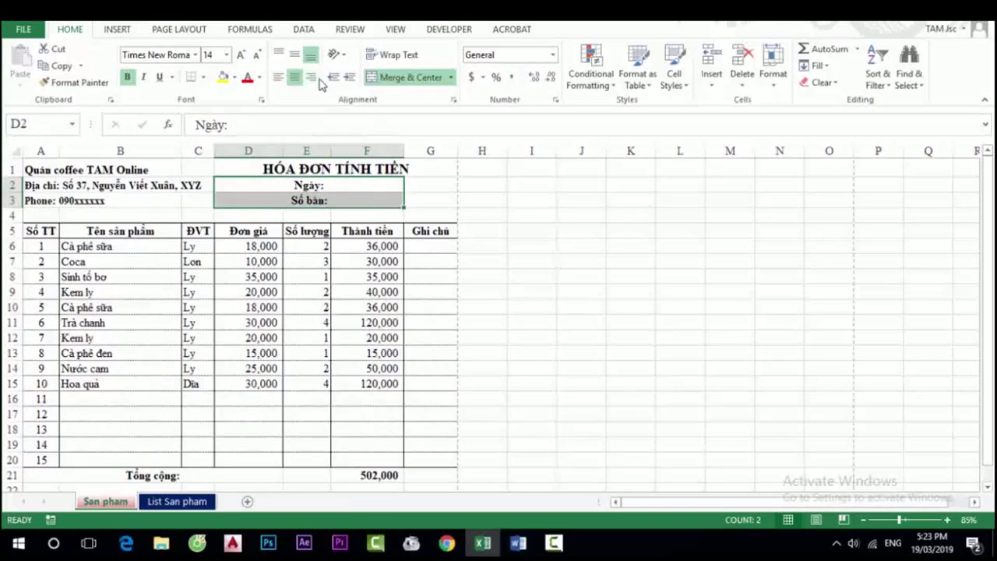
pyautogui.click(311, 77)
# Enter =TODAY() in G2 and resize columns F and G so 19/03/2019 shows fully.
pyautogui.click(426, 187)
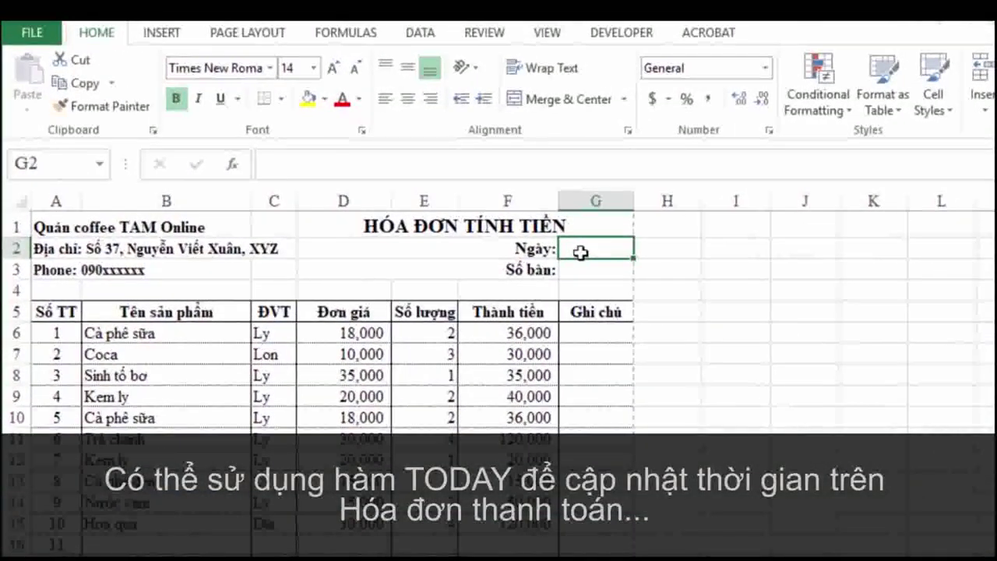
pyautogui.write('=')
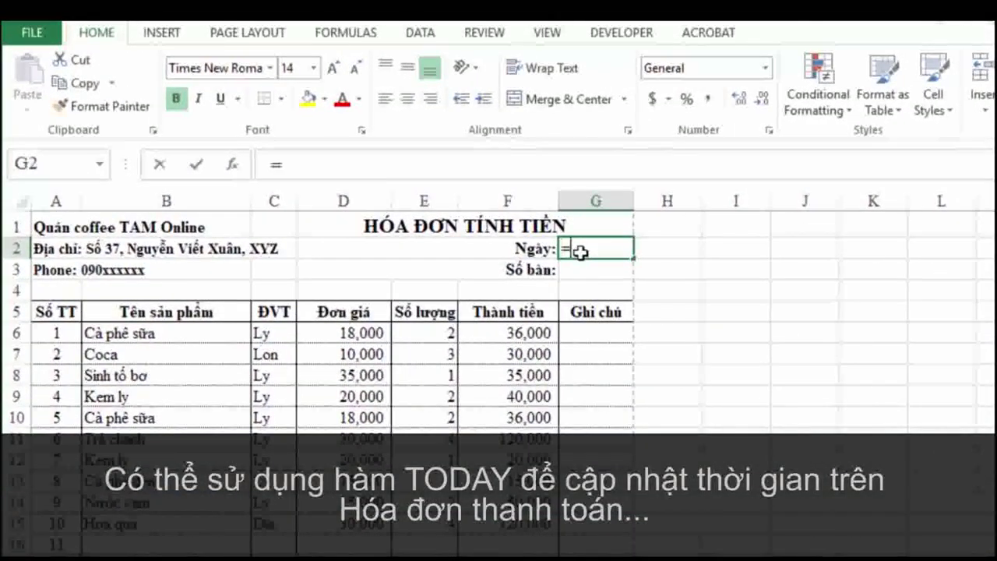
pyautogui.write('to')
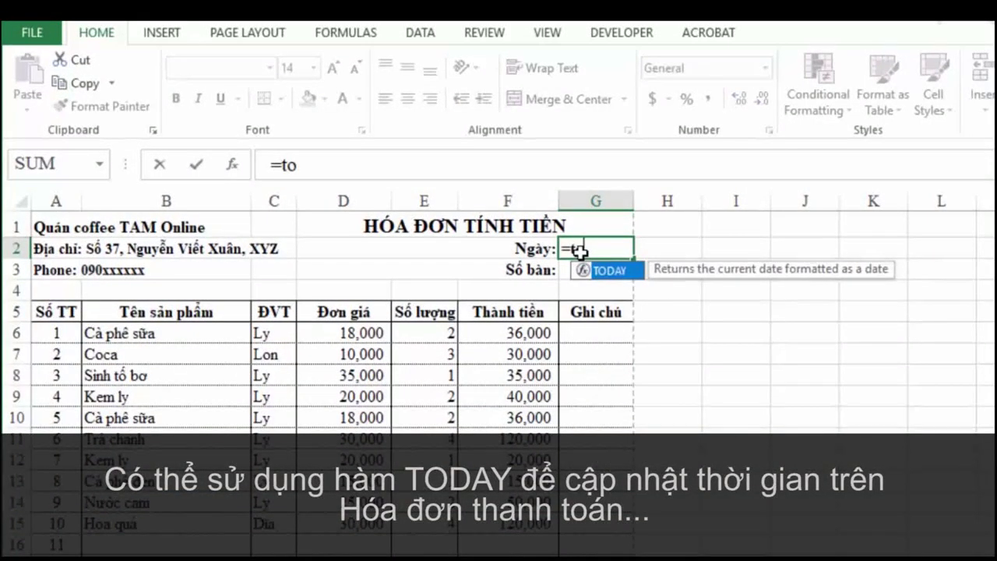
pyautogui.write('day')
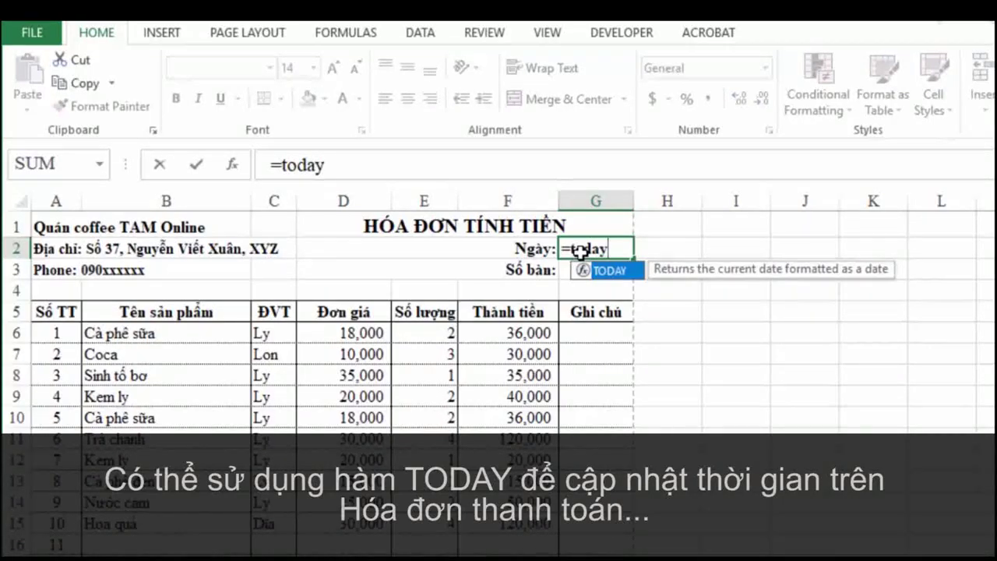
pyautogui.write('()')
pyautogui.press('Return')
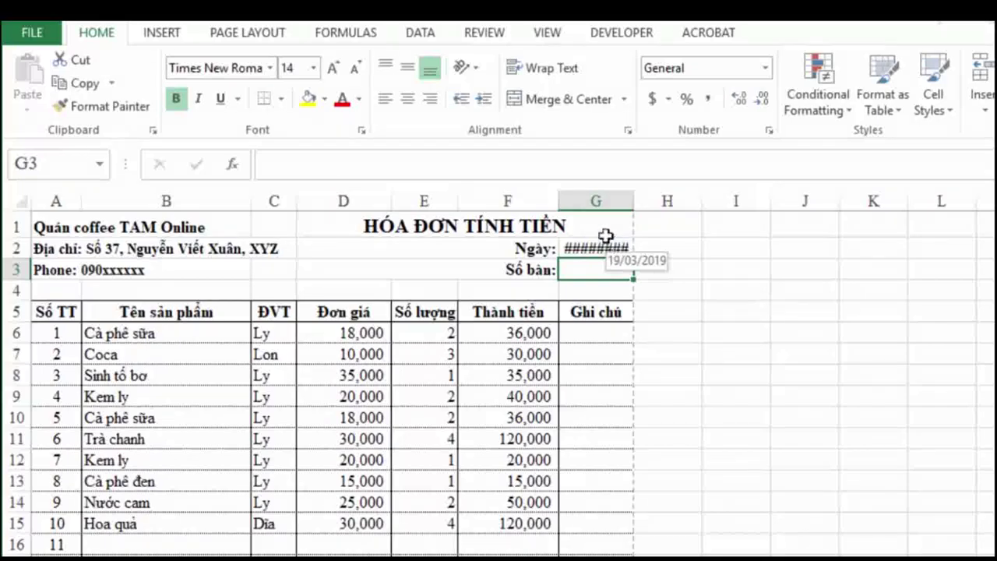
pyautogui.moveTo(555, 202); pyautogui.dragTo(538, 205)
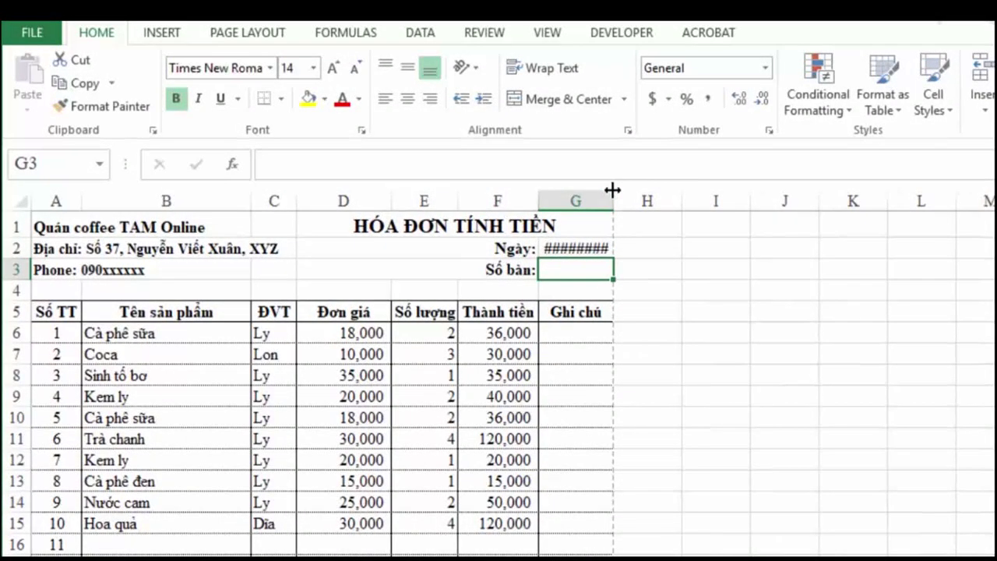
pyautogui.moveTo(613, 191); pyautogui.dragTo(626, 191)
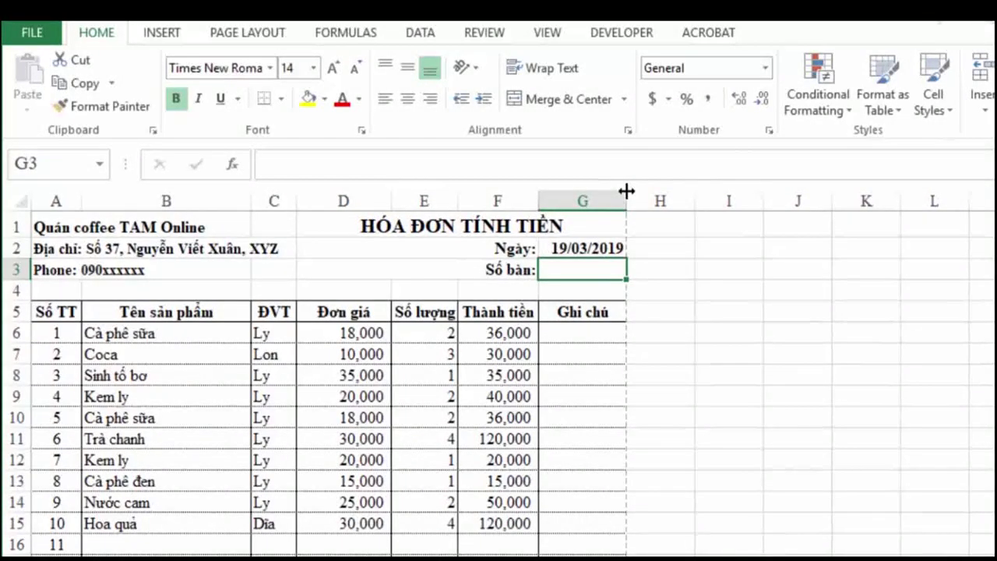
pyautogui.click(620, 250)
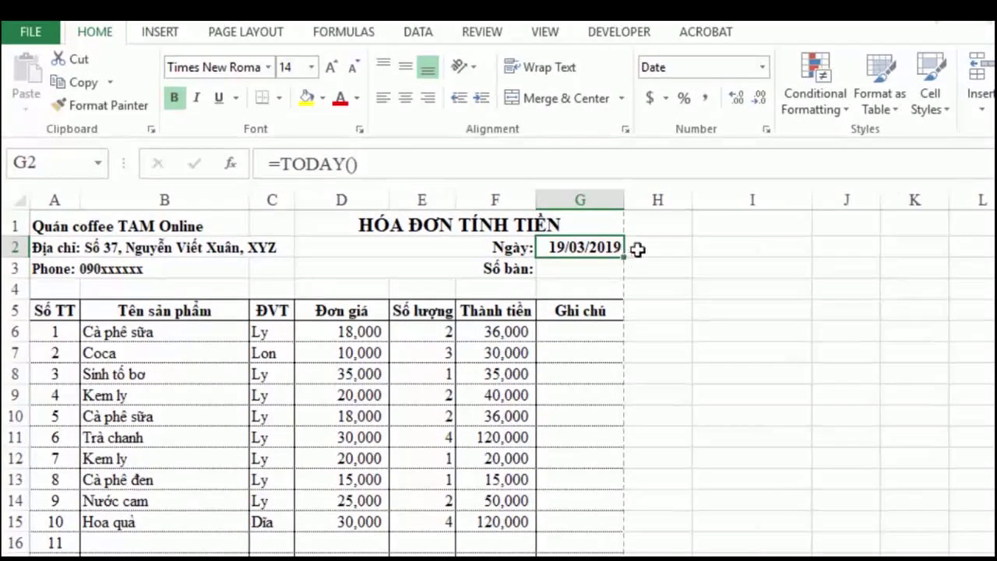
pyautogui.click(736, 267)
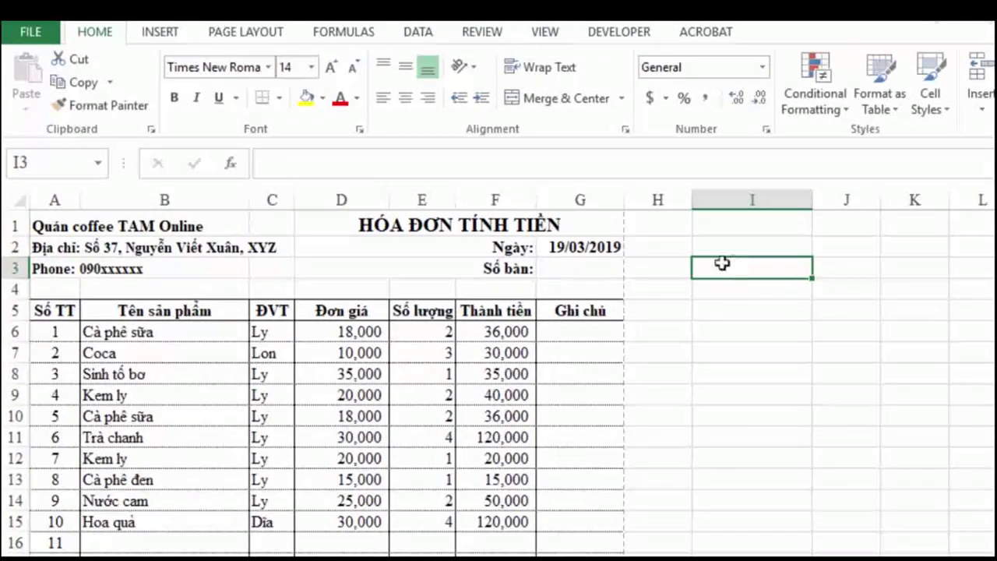
# Rewrite G2's formula as =NOW() using the autocomplete suggestion.
pyautogui.click(586, 248)
pyautogui.write('=')
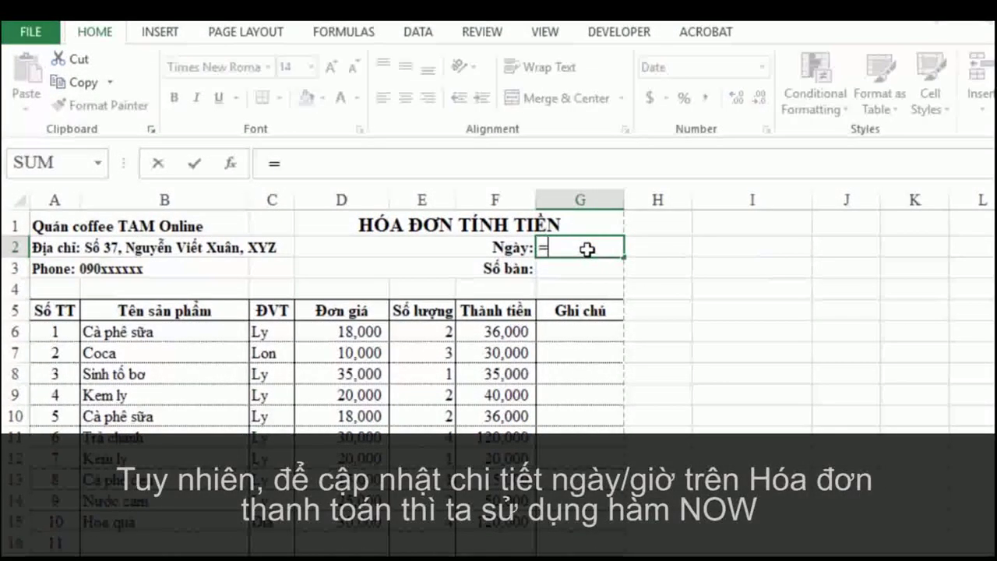
pyautogui.write('No')
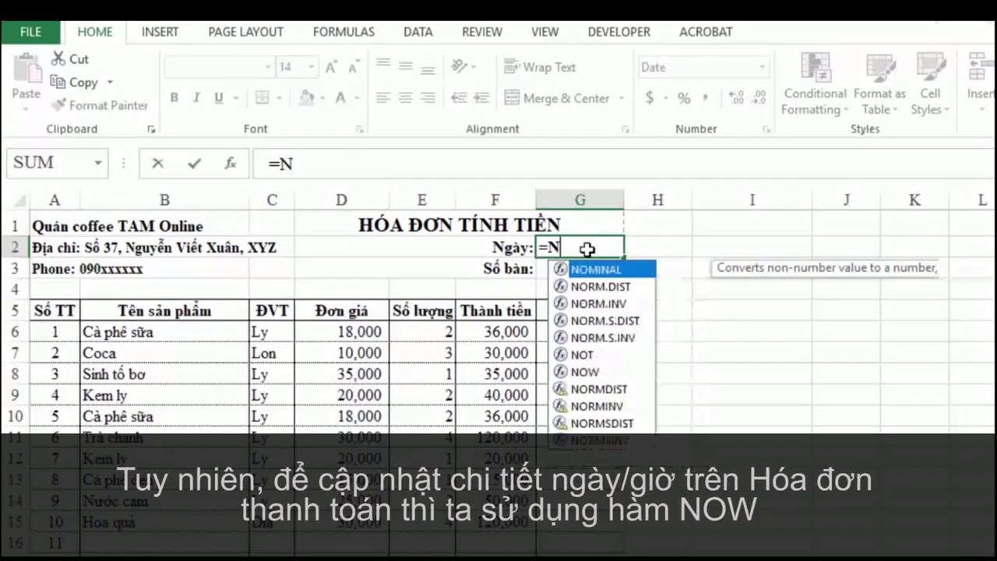
pyautogui.write('w')
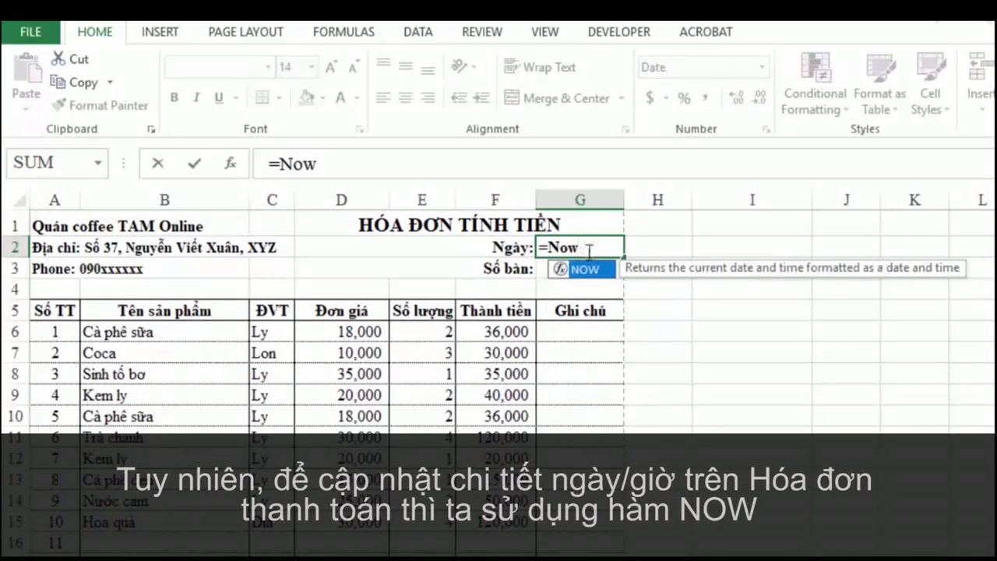
pyautogui.doubleClick(595, 271)
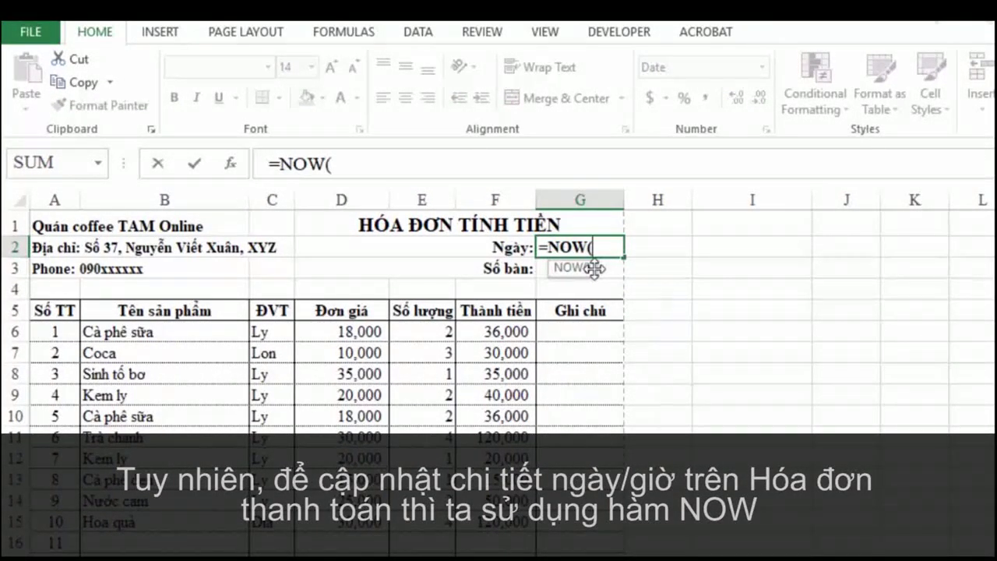
pyautogui.press('Return')
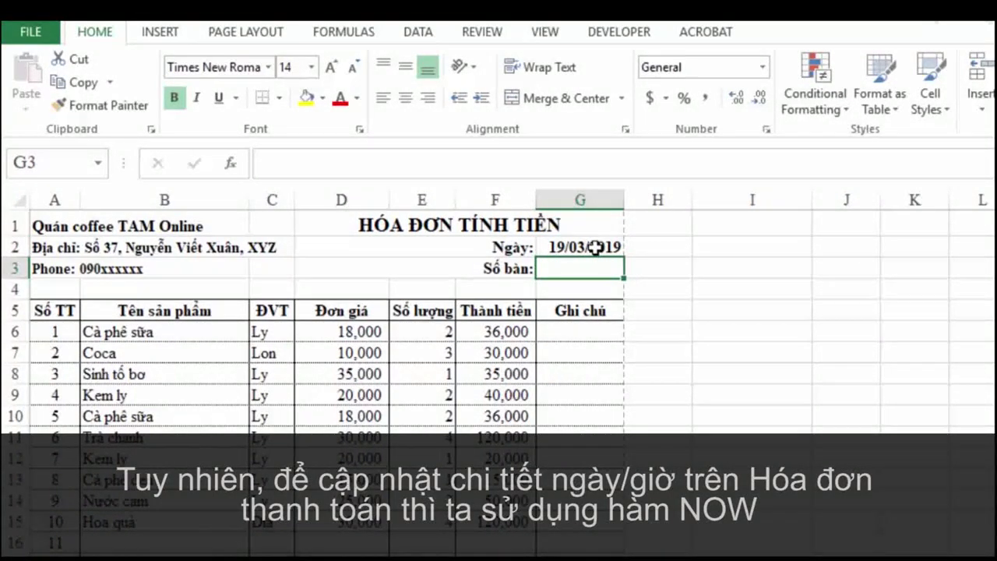
pyautogui.click(595, 247)
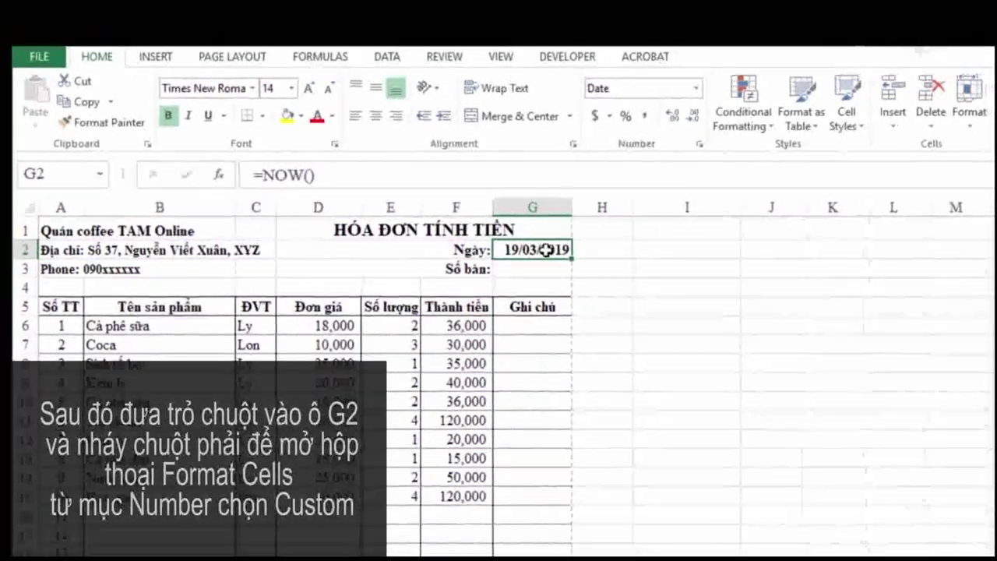
# Apply the custom number format dd/mm/yyyy hh:mm to cell G2 via Format Cells.
pyautogui.rightClick(550, 255)
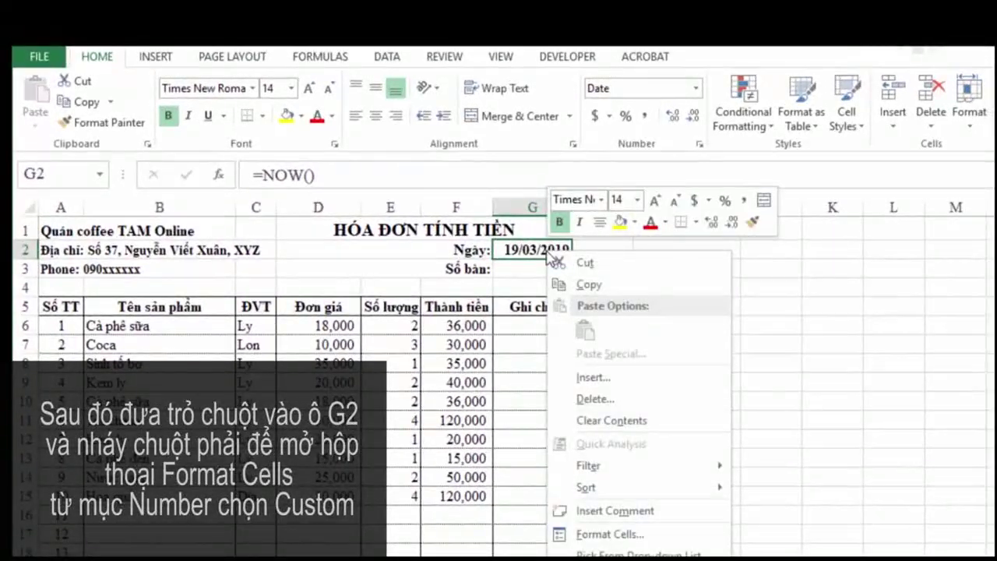
pyautogui.click(609, 535)
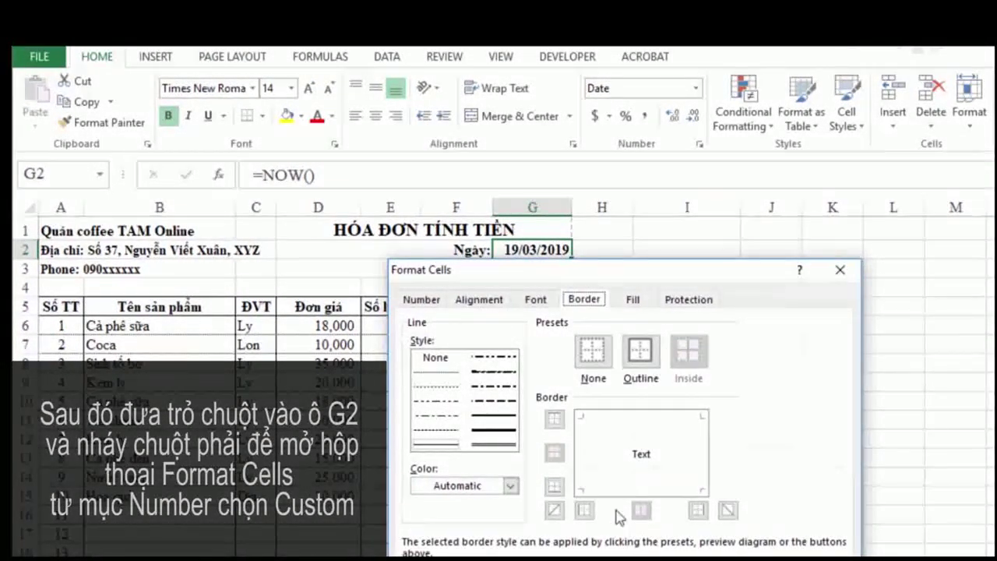
pyautogui.click(423, 298)
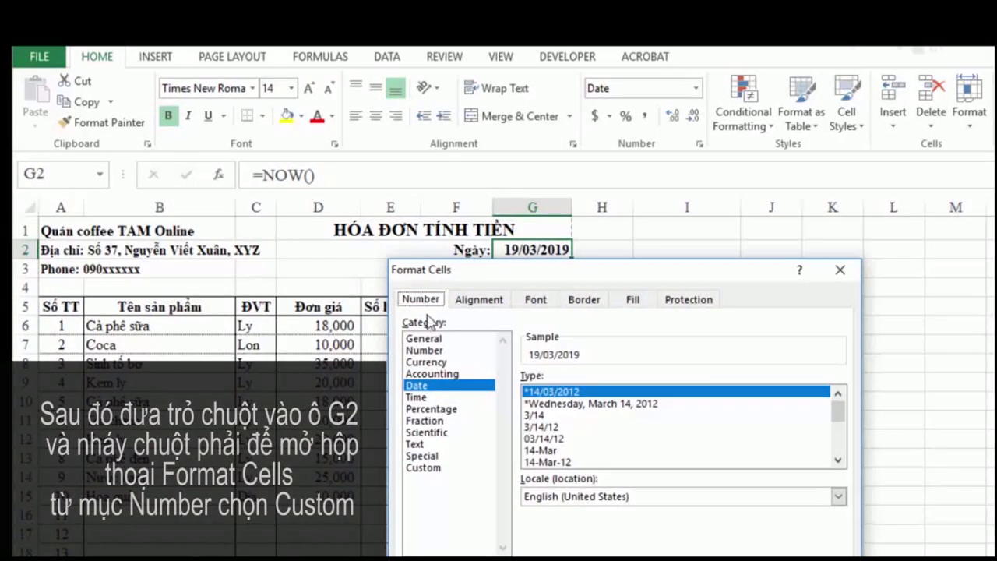
pyautogui.click(424, 468)
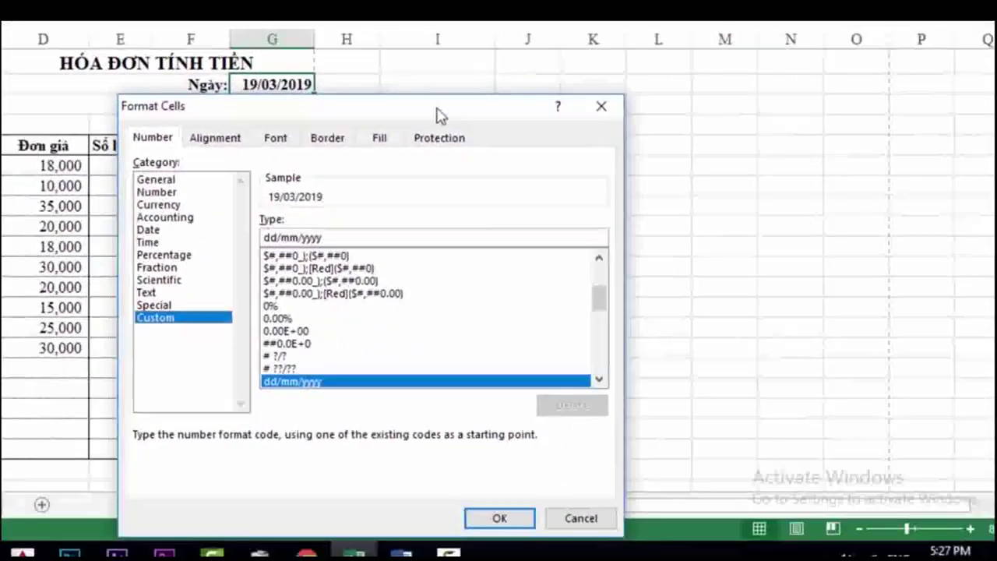
pyautogui.moveTo(436, 115); pyautogui.dragTo(666, 4)
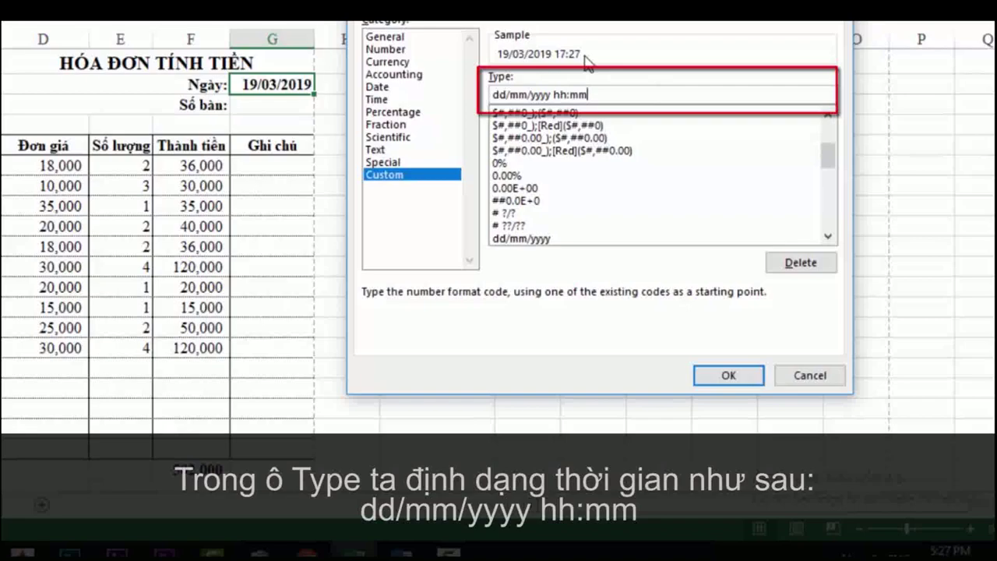
pyautogui.click(741, 377)
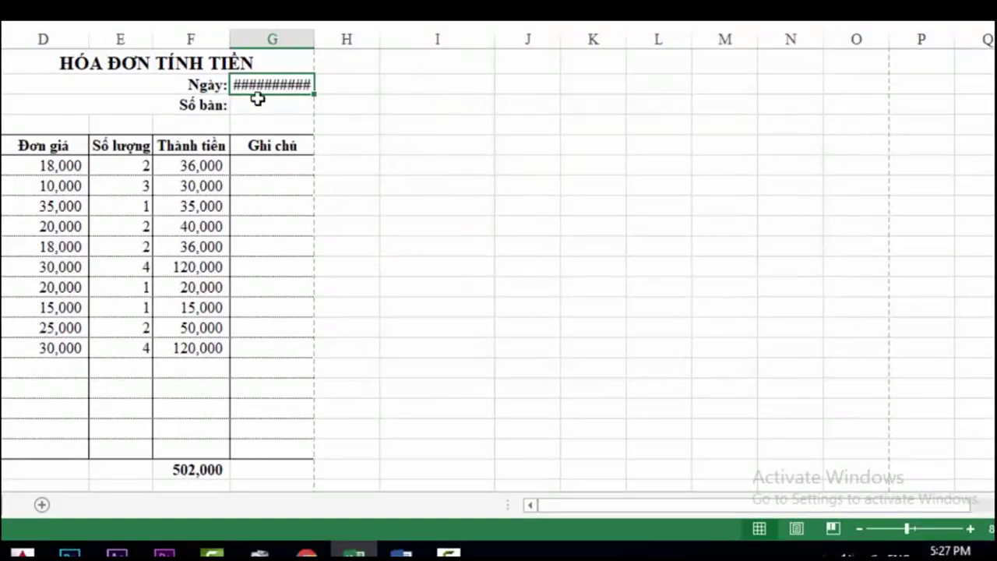
# Widen column G to show 19/03/2019 17:28 and rename the D2 label to Ngày/giờ:.
pyautogui.moveTo(315, 38); pyautogui.dragTo(320, 38)
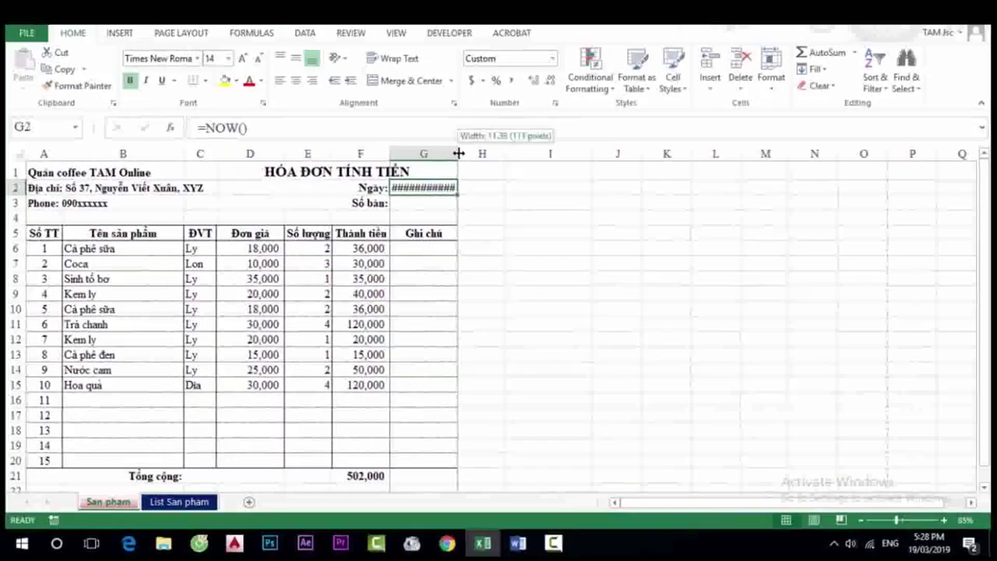
pyautogui.moveTo(458, 154); pyautogui.dragTo(476, 156)
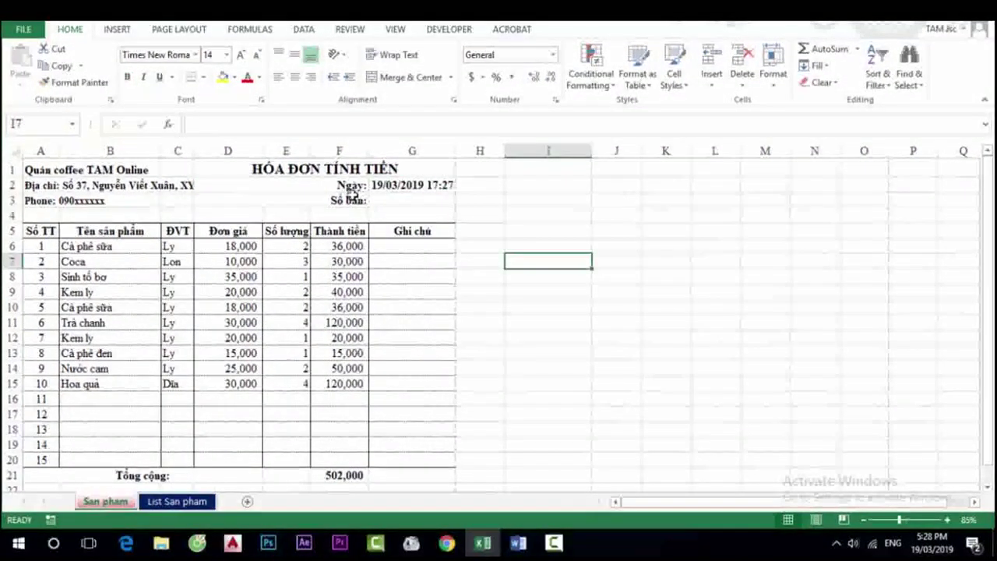
pyautogui.click(343, 187)
pyautogui.click(224, 125)
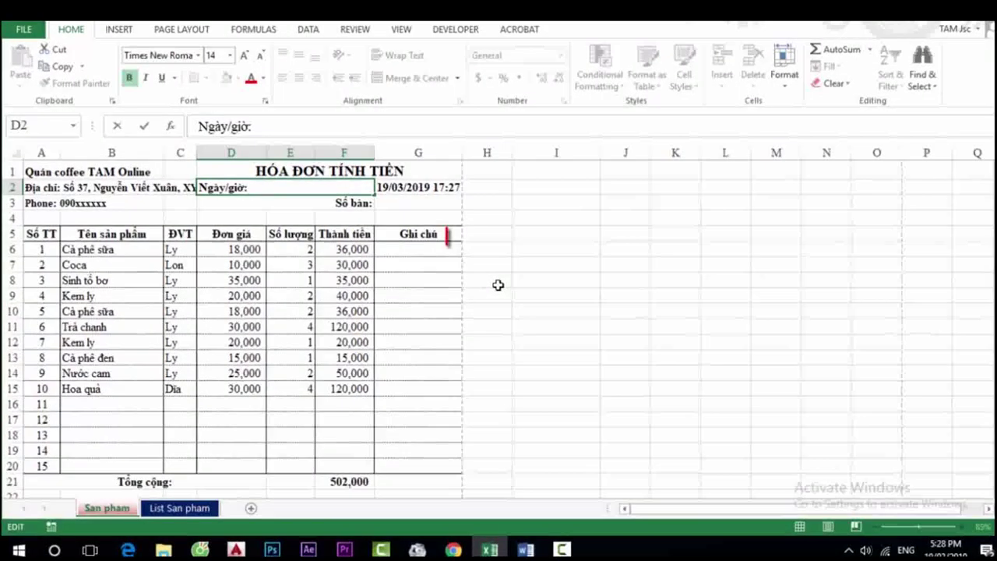
pyautogui.click(617, 261)
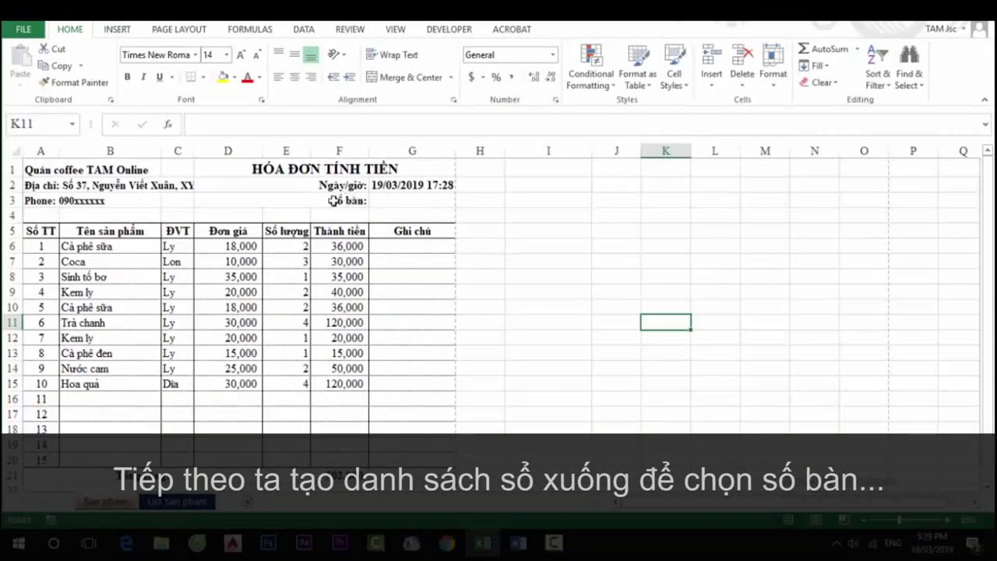
# Add a List data validation to G3 with table numbers 1 to 20.
pyautogui.click(384, 203)
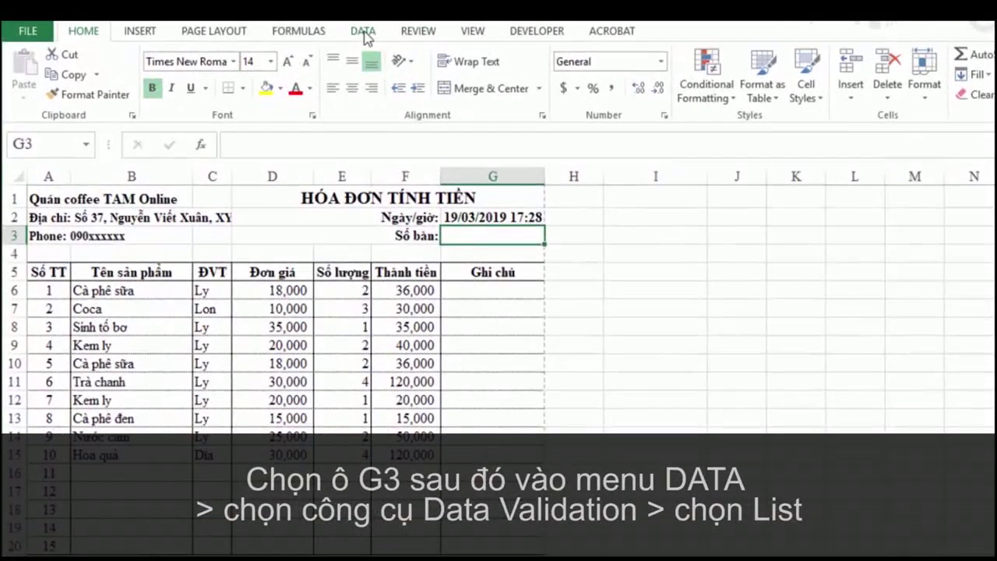
pyautogui.click(364, 33)
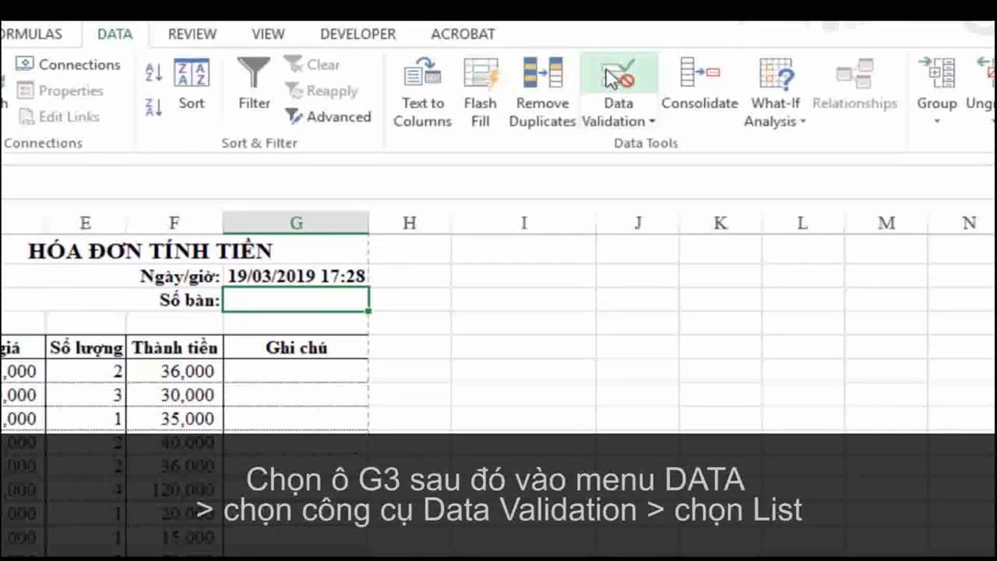
pyautogui.click(610, 77)
pyautogui.click(312, 188)
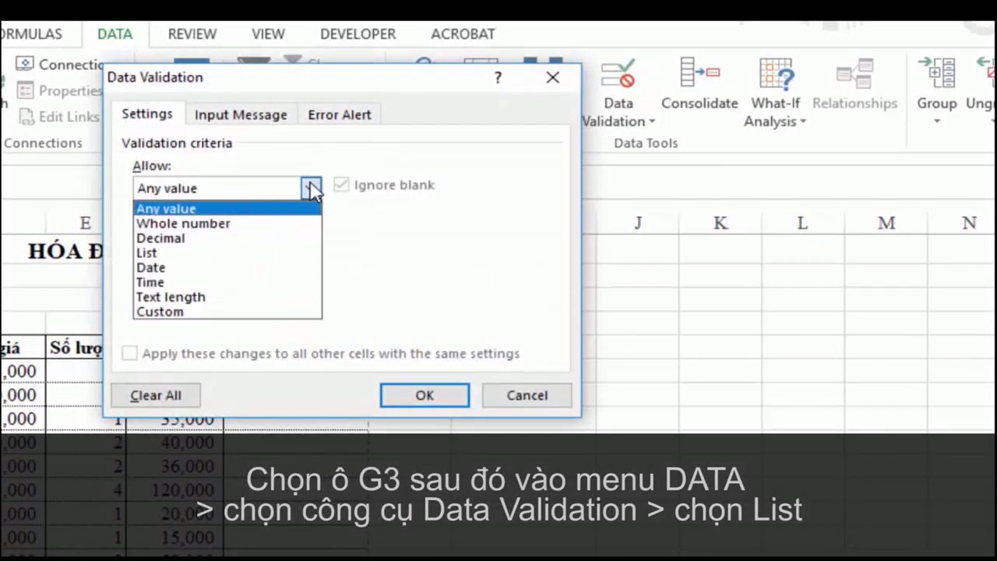
pyautogui.click(177, 254)
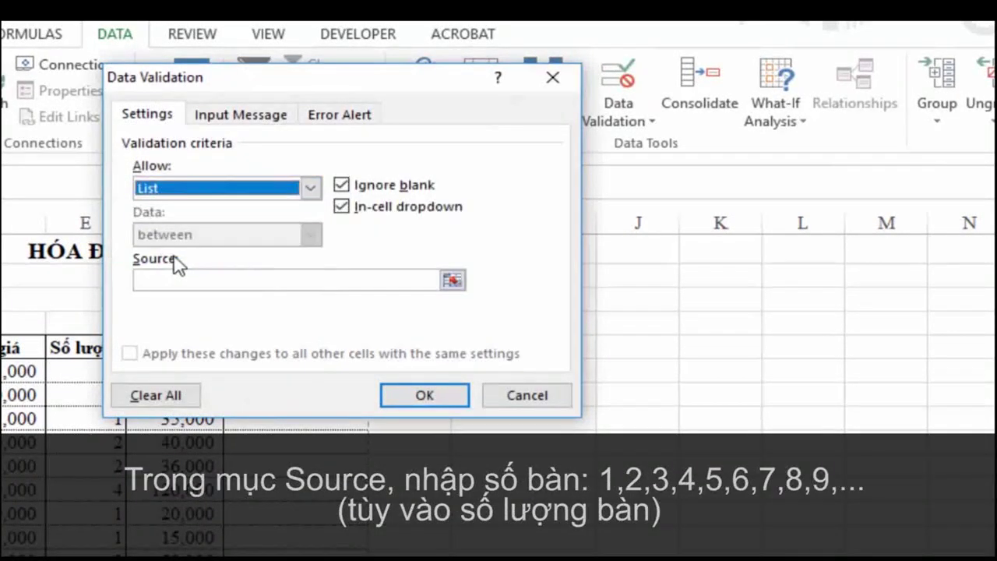
pyautogui.click(172, 279)
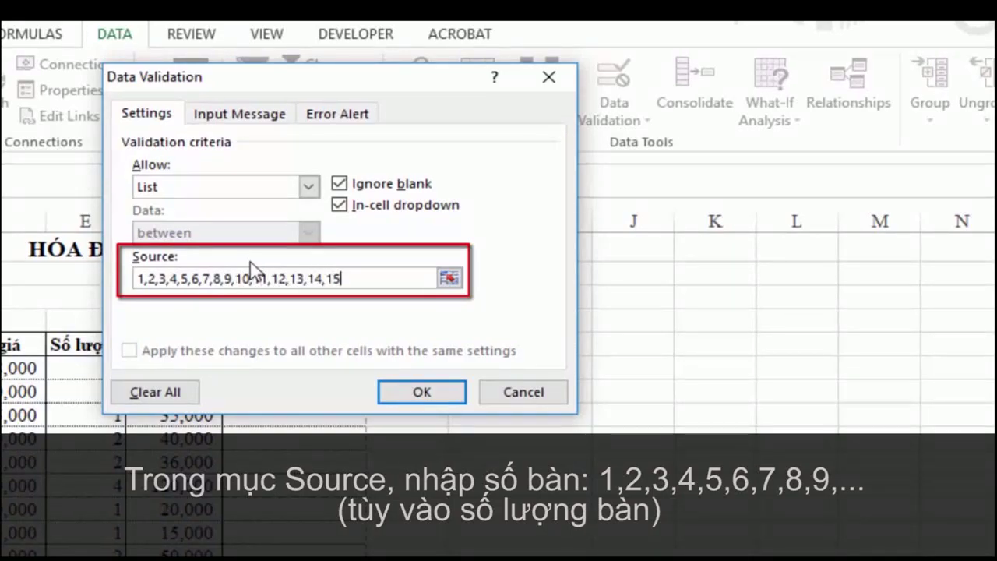
pyautogui.write(',17,18,19,20')
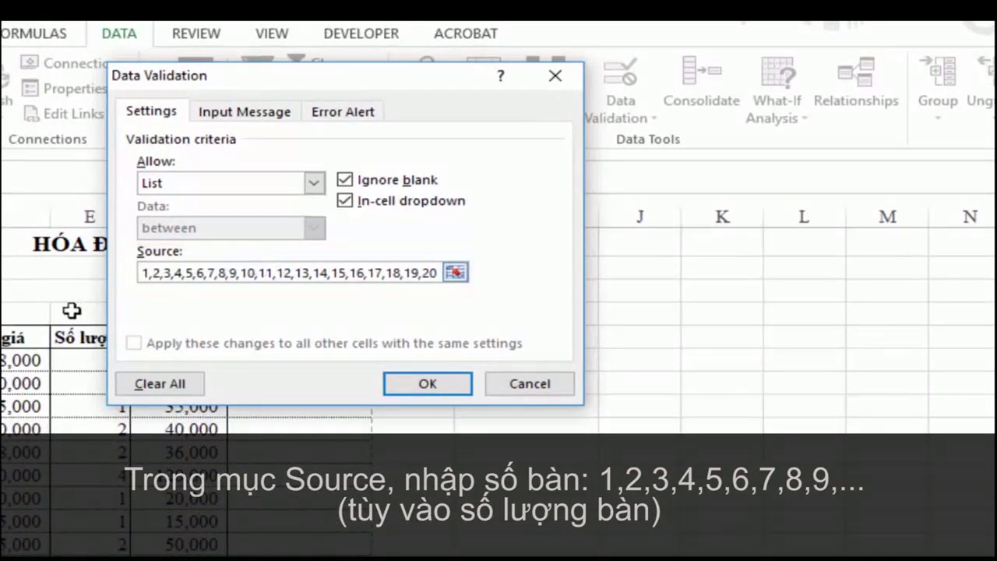
pyautogui.click(452, 384)
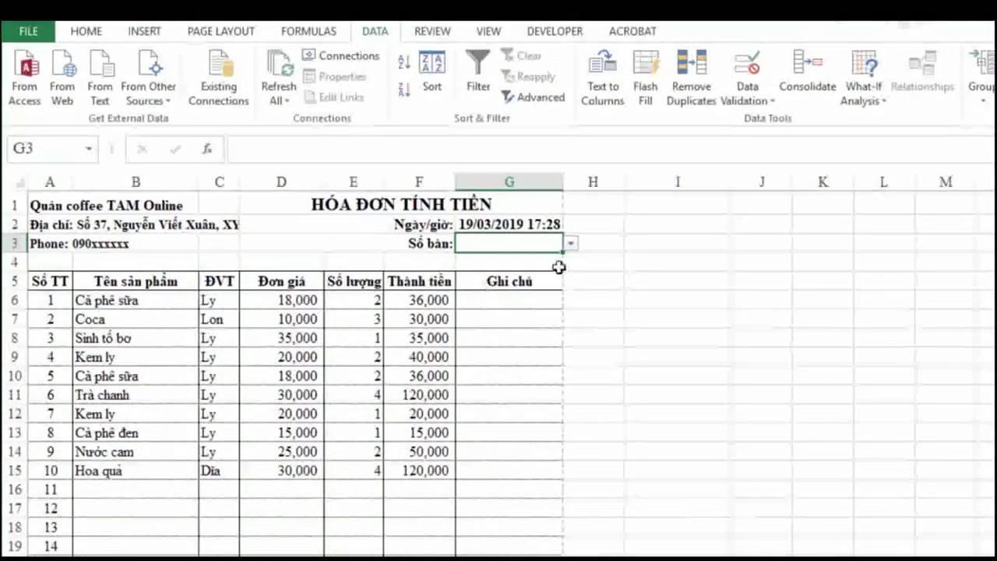
# Choose table number 5 from G3's dropdown.
pyautogui.click(568, 243)
pyautogui.click(534, 243)
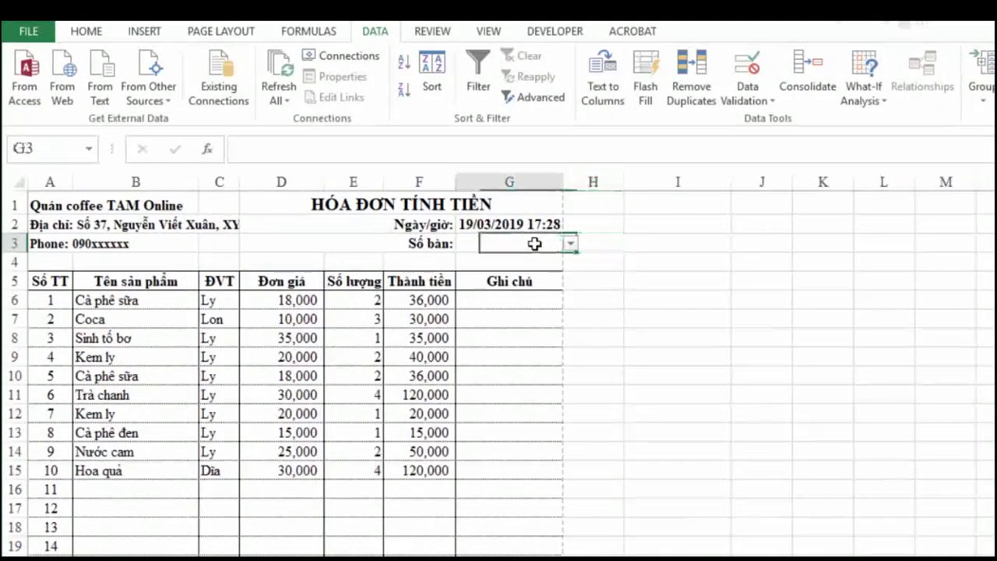
pyautogui.click(570, 243)
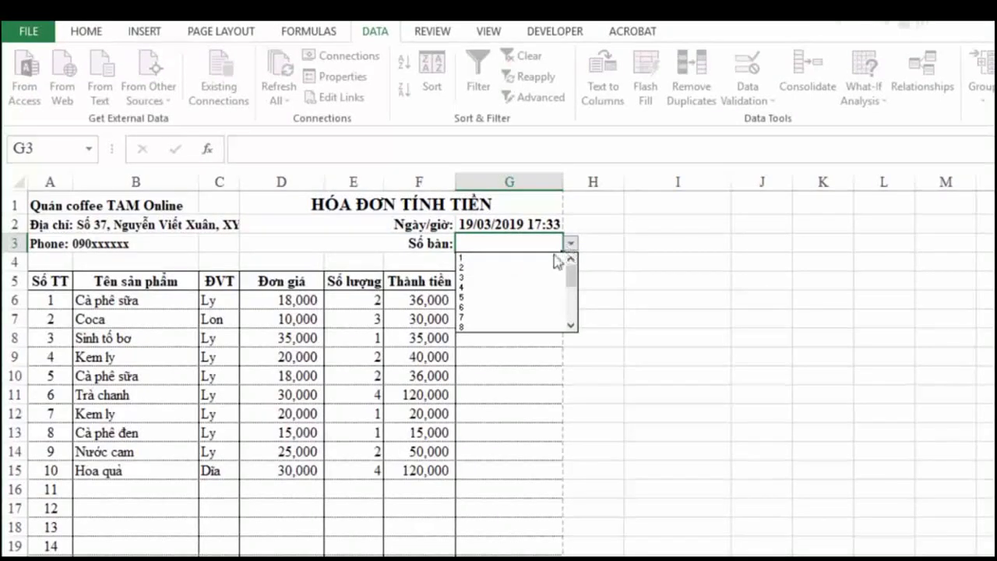
pyautogui.click(476, 297)
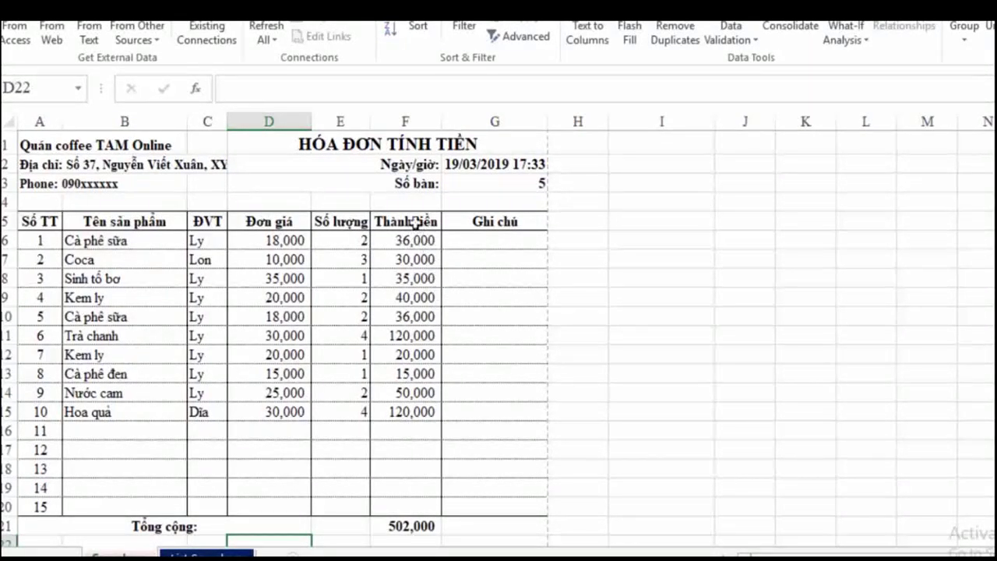
# Enter the Đơn vị: label in F4 and Đồng in G4.
pyautogui.click(409, 206)
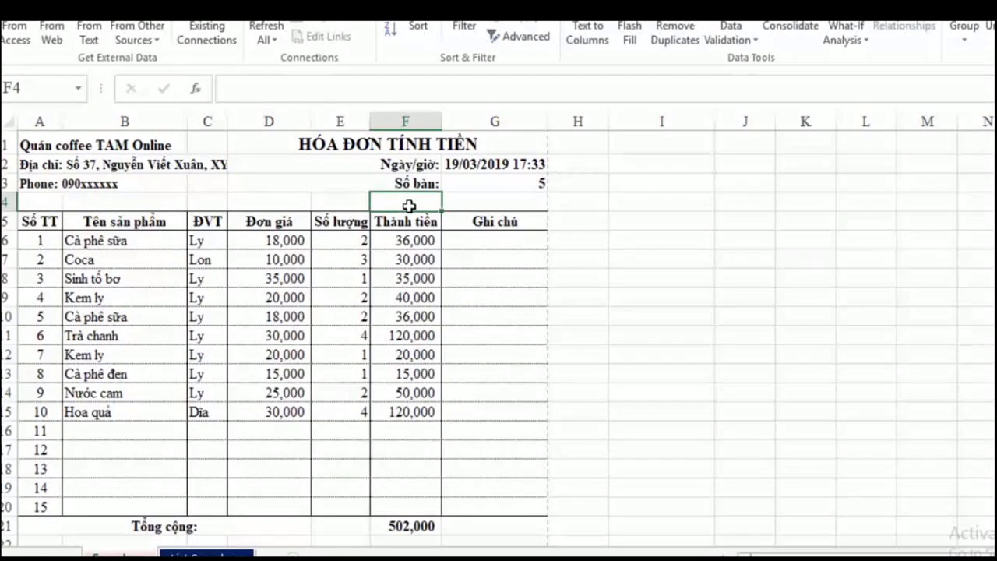
pyautogui.write('D')
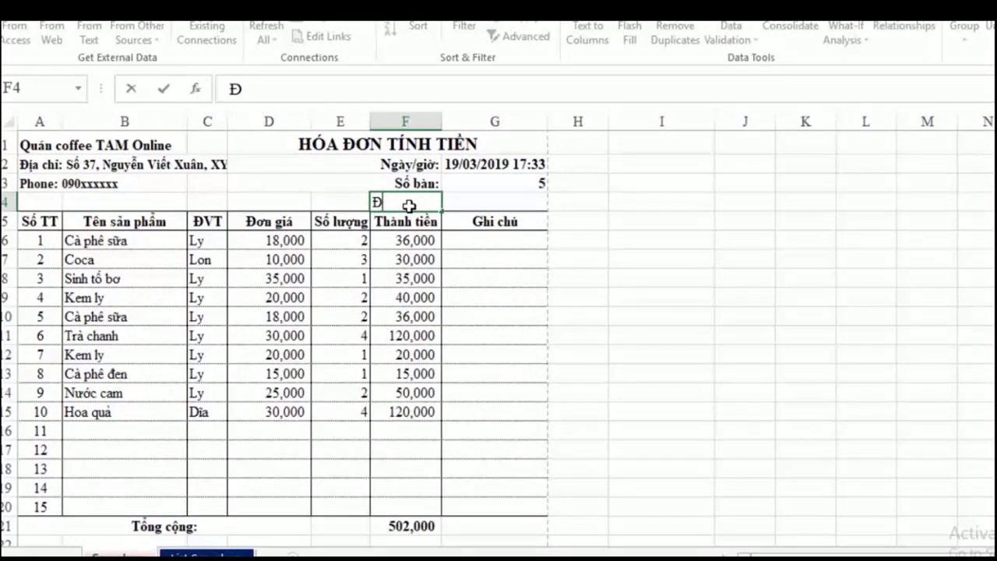
pyautogui.write('n v')
pyautogui.press('Tab')
pyautogui.write('Đo')
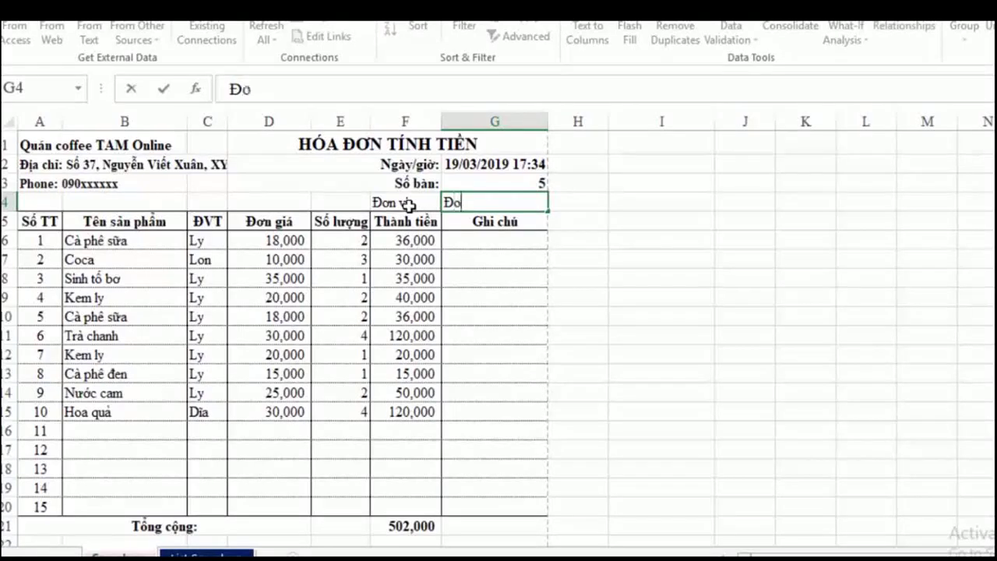
pyautogui.write('gf')
pyautogui.click(423, 259)
# Right-align F4:G4 and italicise Đồng in G4.
pyautogui.moveTo(400, 202); pyautogui.dragTo(456, 203)
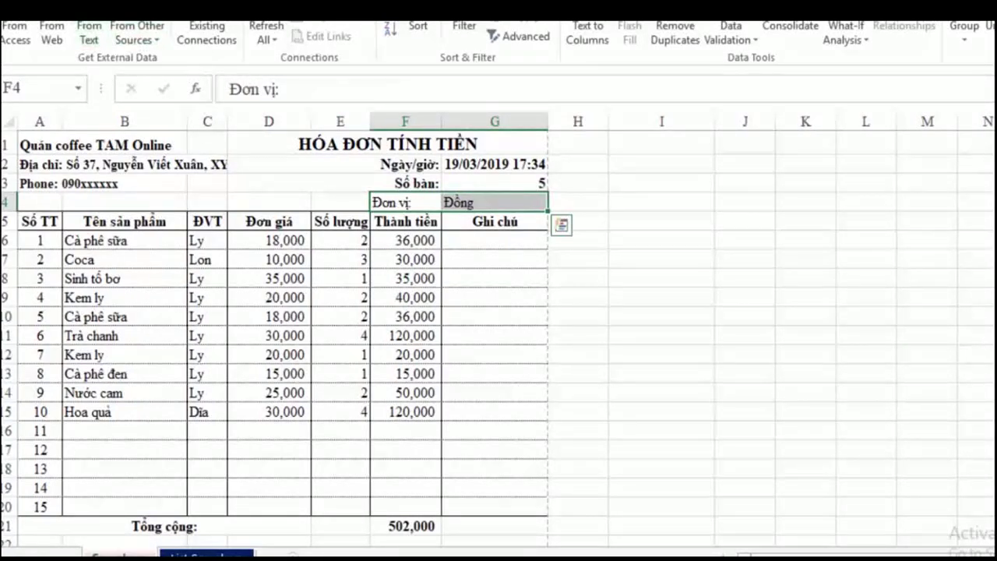
pyautogui.click(32, 12)
pyautogui.click(371, 30)
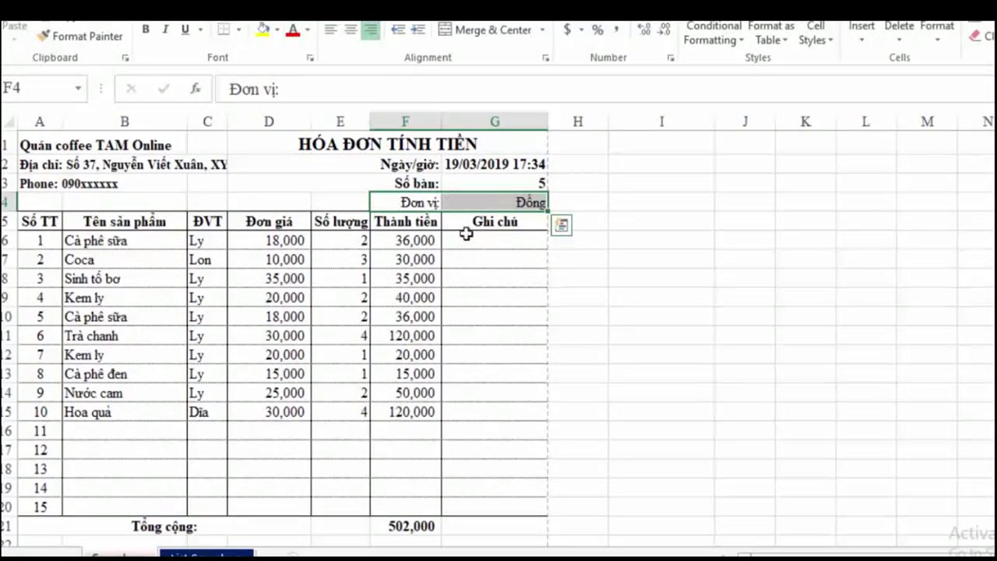
pyautogui.click(467, 234)
pyautogui.moveTo(409, 202); pyautogui.dragTo(477, 202)
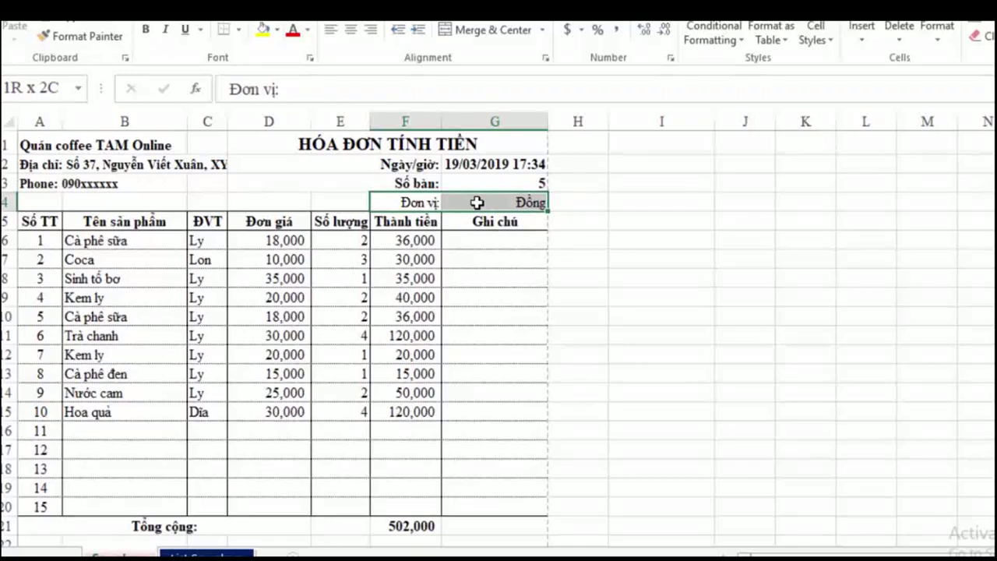
pyautogui.click(497, 297)
pyautogui.click(489, 202)
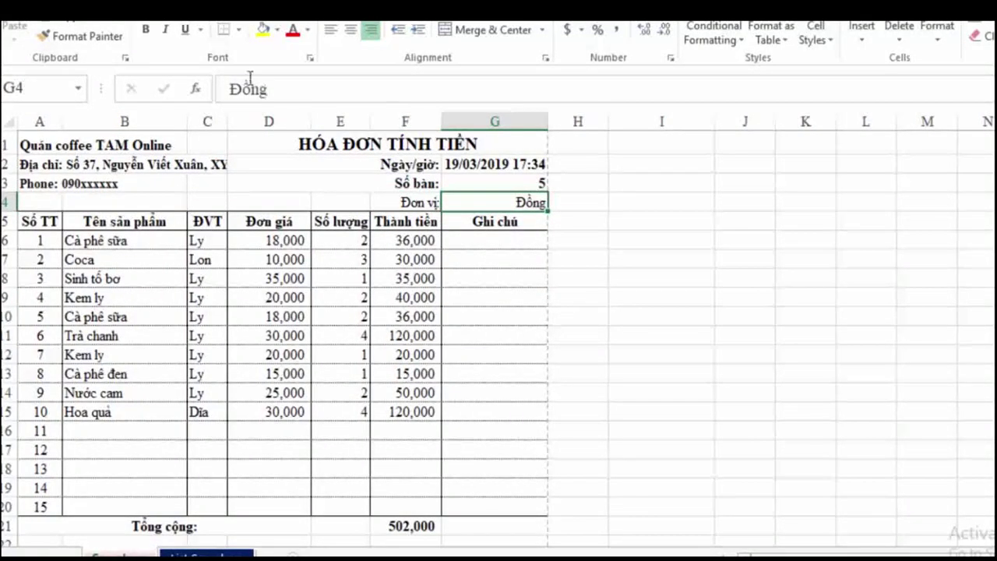
pyautogui.click(165, 30)
pyautogui.moveTo(501, 263); pyautogui.dragTo(502, 280)
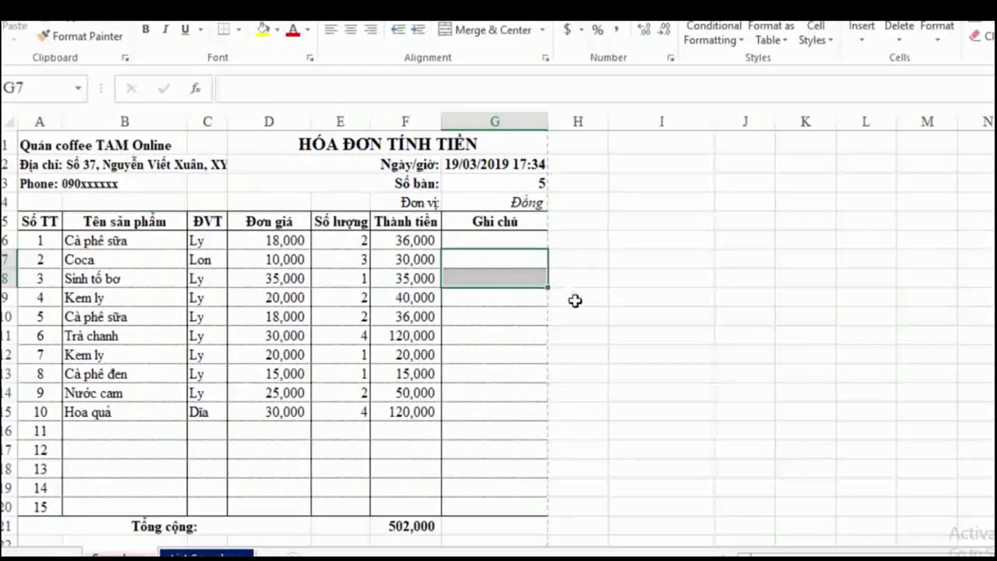
# Clear the product names in B6:B15 and the quantities in E6:E15.
pyautogui.scroll(-1, 646, 300)
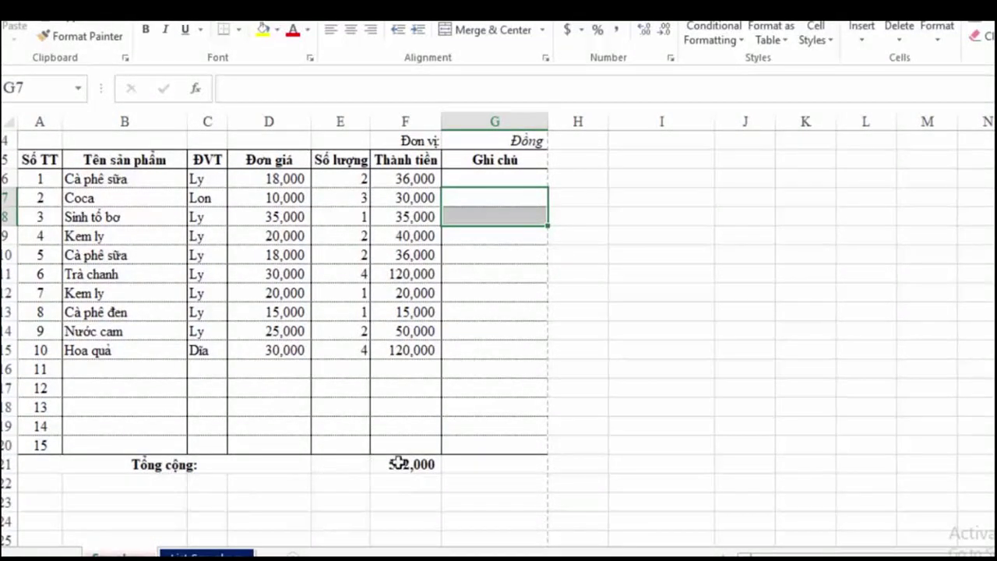
pyautogui.scroll(1, 329, 340)
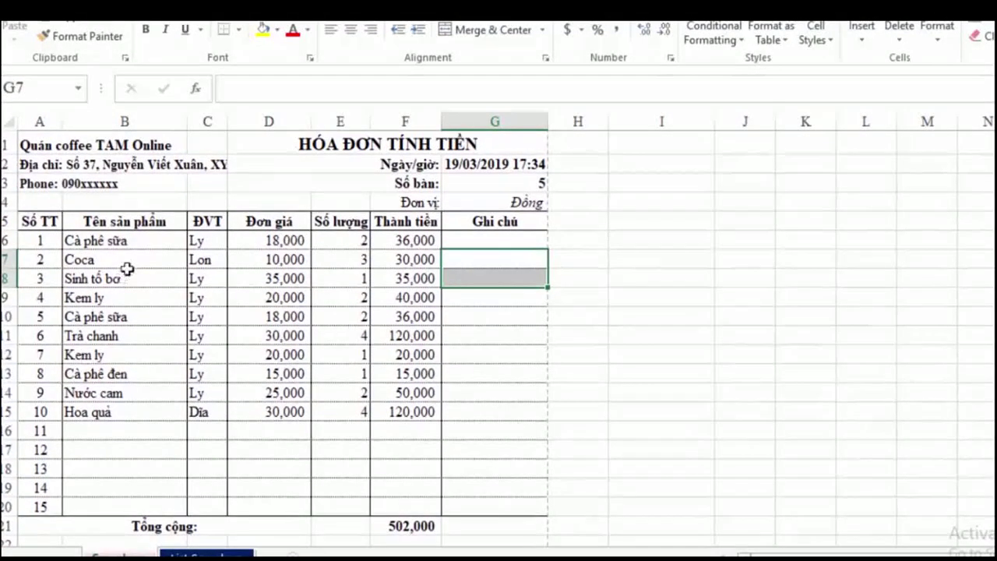
pyautogui.moveTo(95, 240); pyautogui.dragTo(93, 412)
pyautogui.click(94, 411)
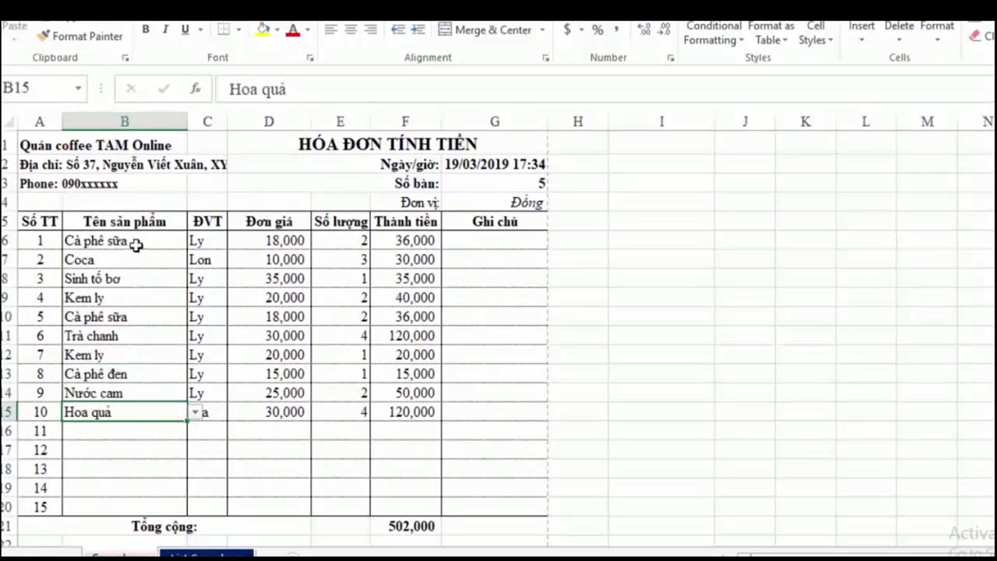
pyautogui.moveTo(138, 240); pyautogui.dragTo(132, 410)
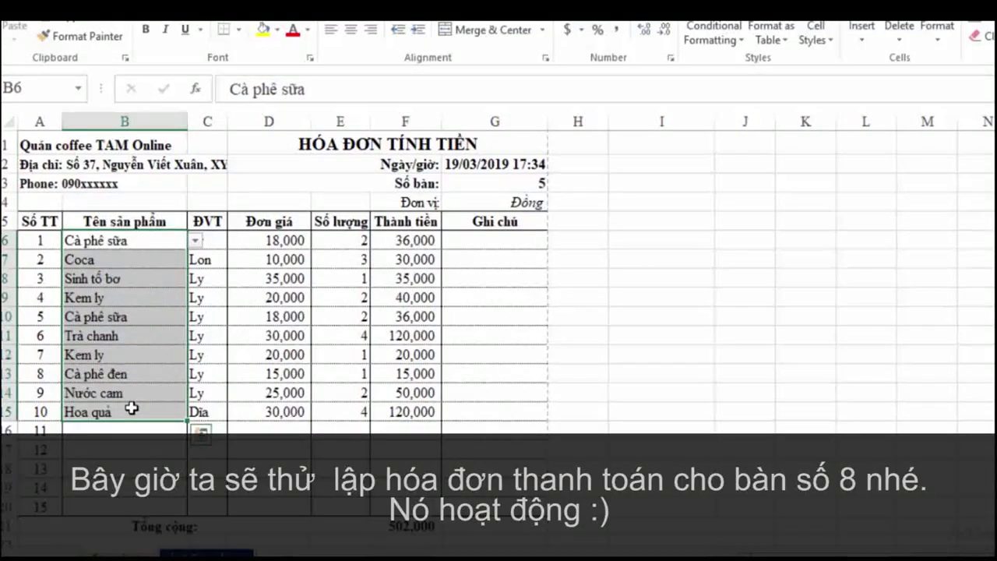
pyautogui.press('Delete')
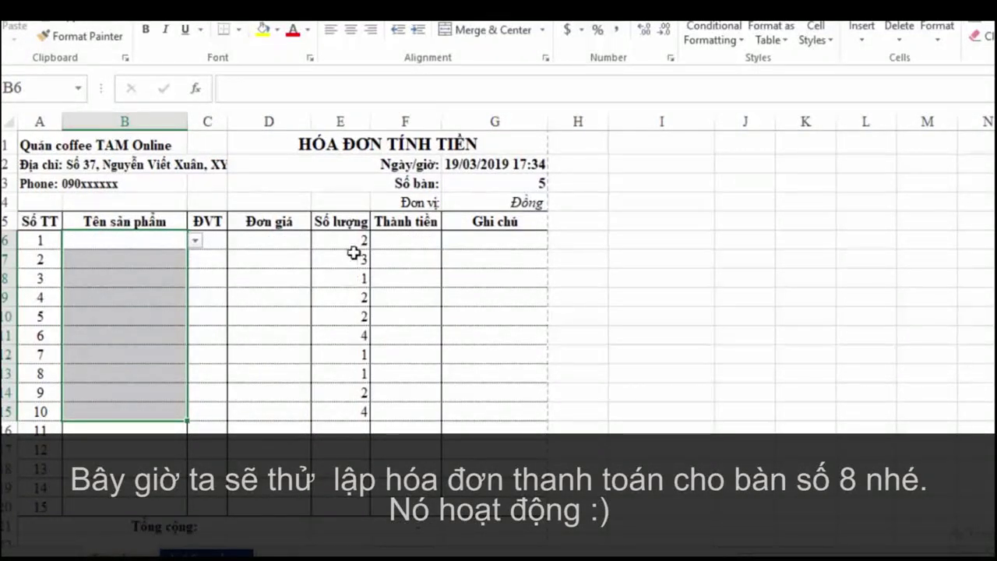
pyautogui.moveTo(358, 243); pyautogui.dragTo(357, 412)
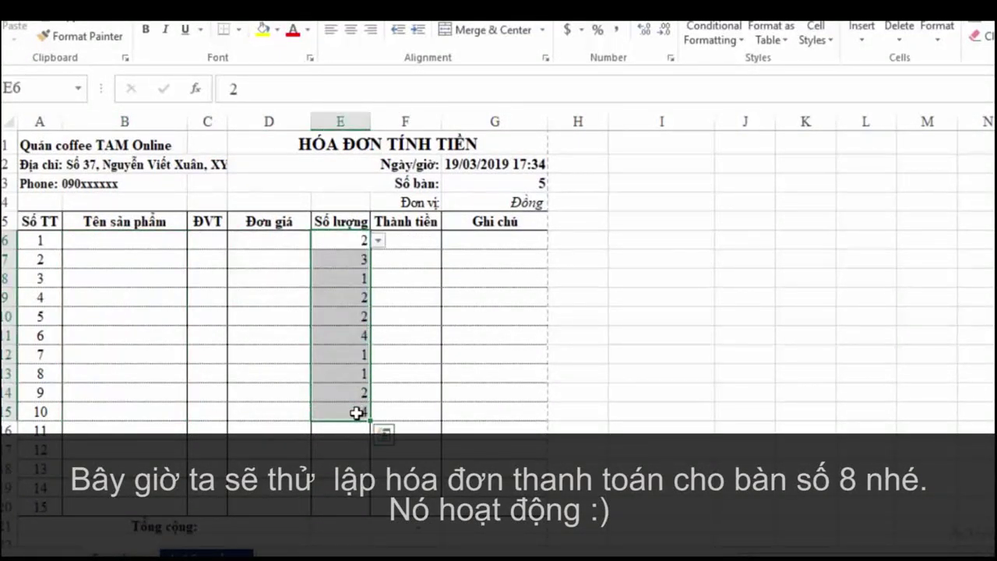
pyautogui.press('Delete')
pyautogui.click(396, 393)
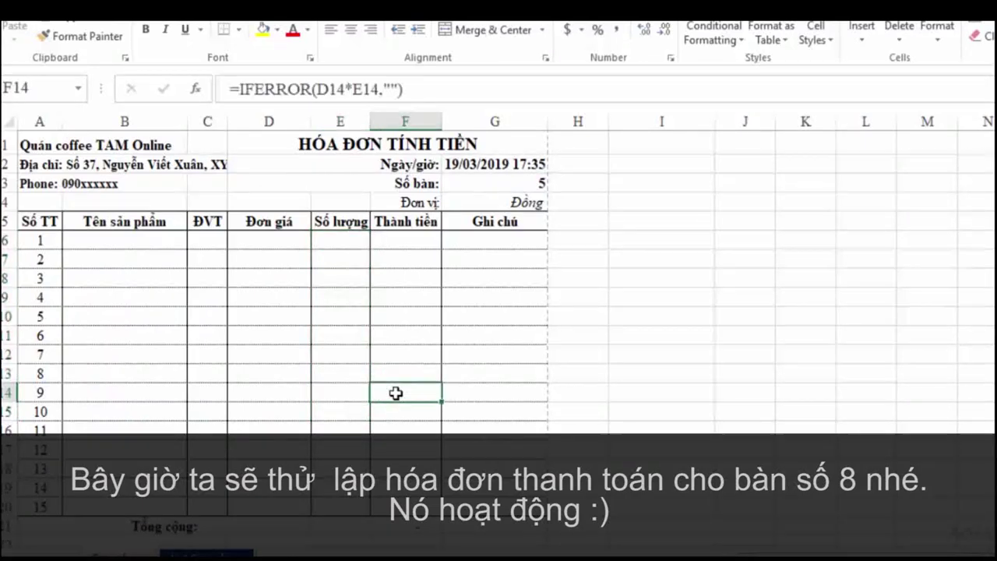
# Change the table number in G3 to 8.
pyautogui.click(534, 184)
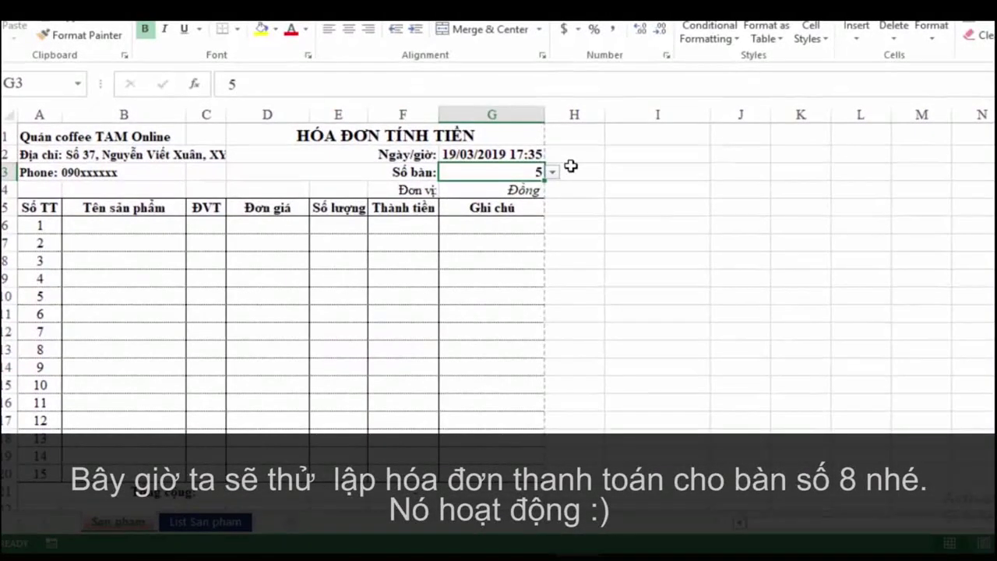
pyautogui.write('8')
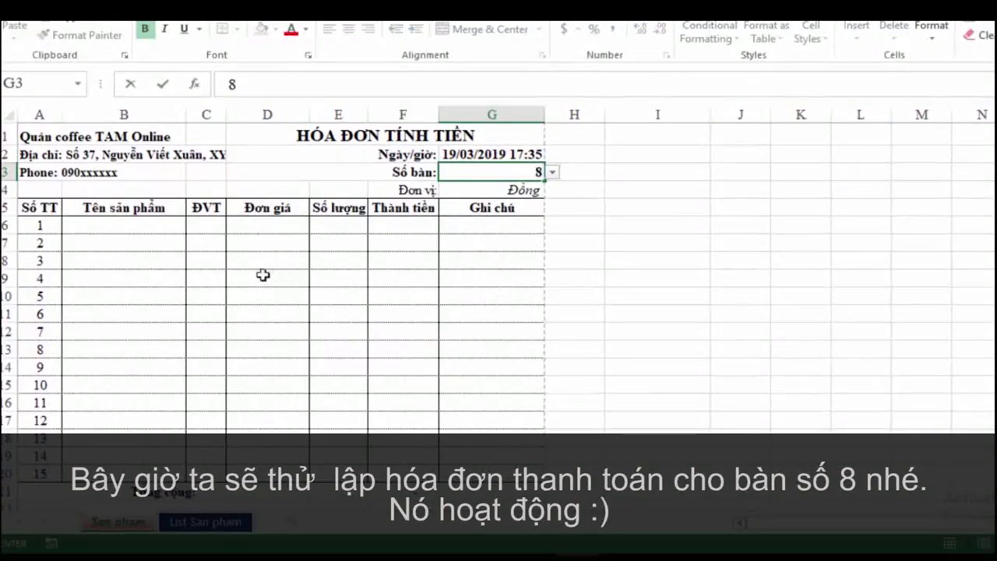
pyautogui.click(263, 275)
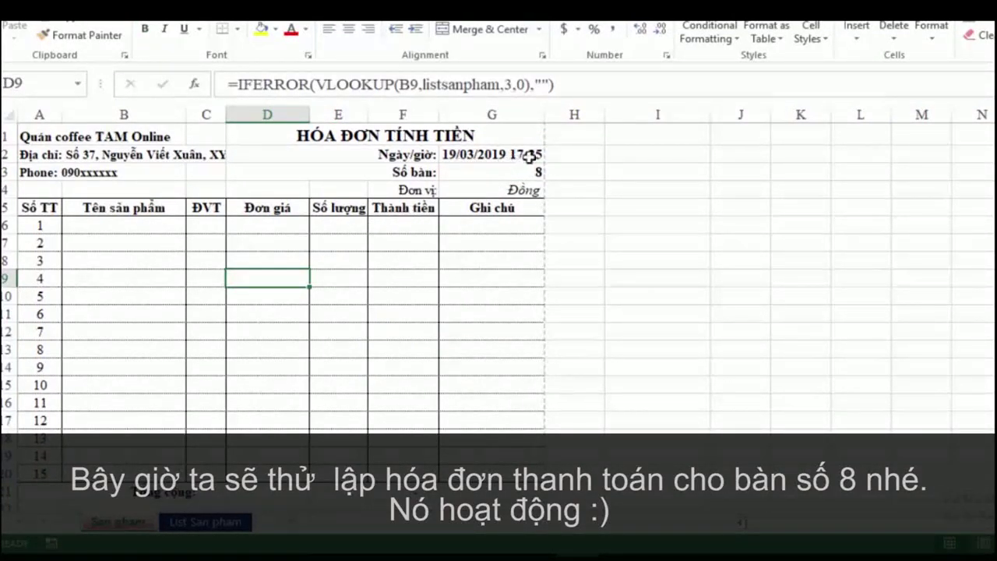
# Fill the first invoice row with Cà phê đen, quantity 3.
pyautogui.click(99, 229)
pyautogui.click(199, 226)
pyautogui.click(160, 226)
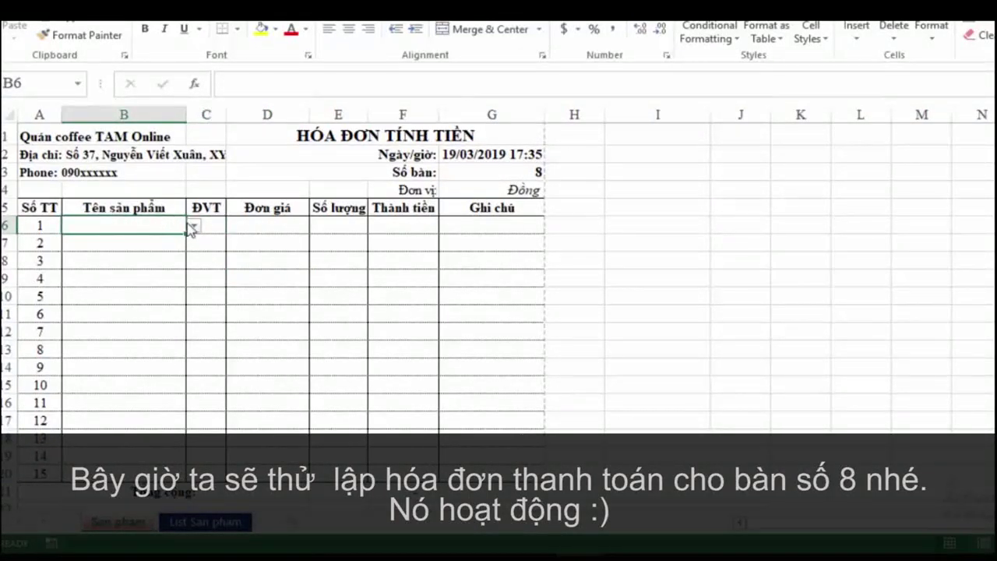
pyautogui.click(193, 227)
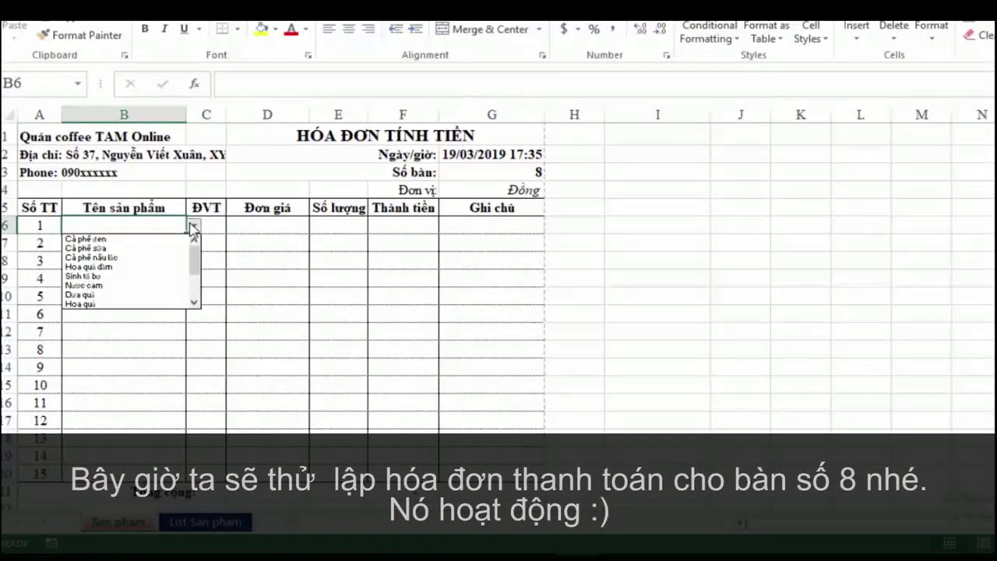
pyautogui.click(152, 240)
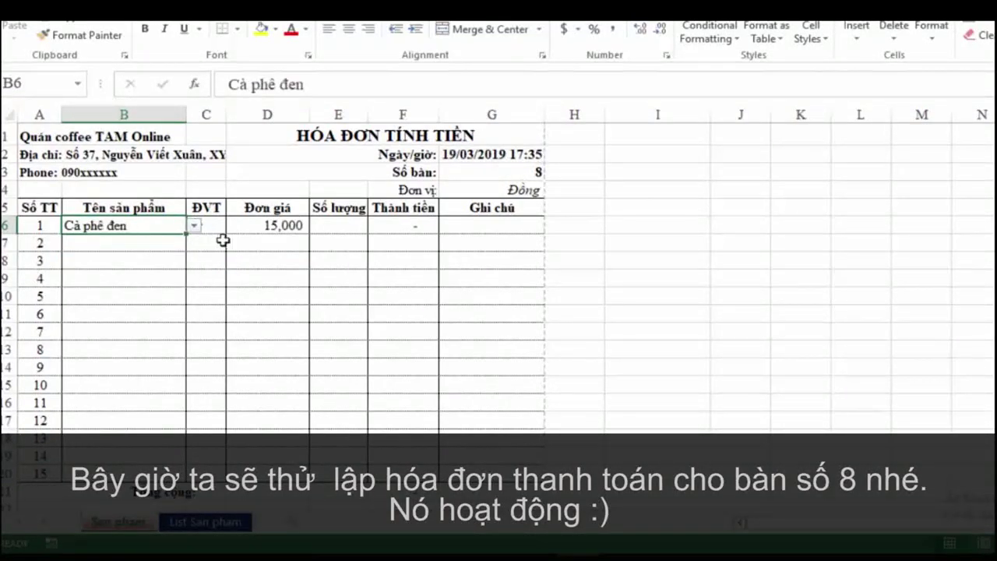
pyautogui.click(325, 227)
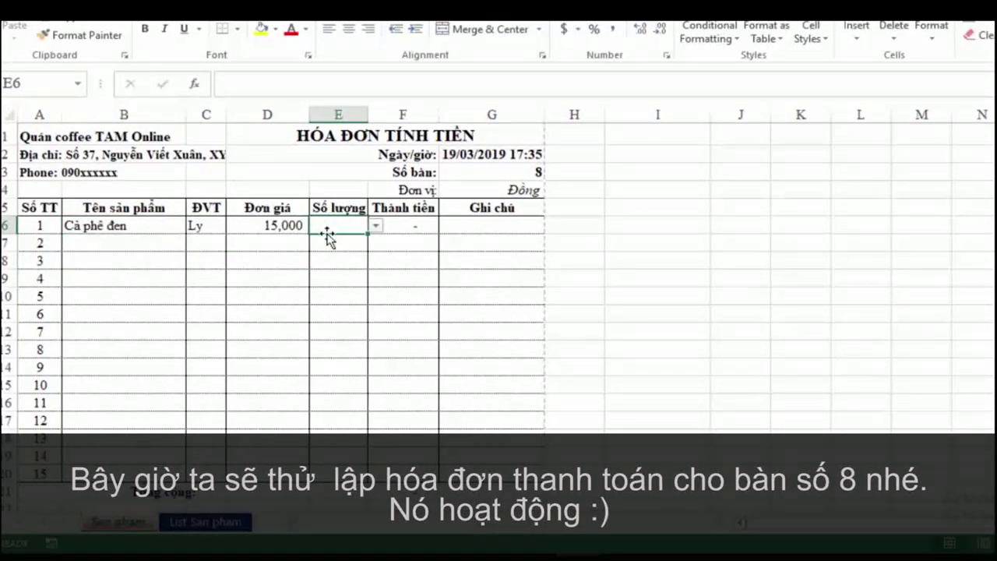
pyautogui.click(377, 222)
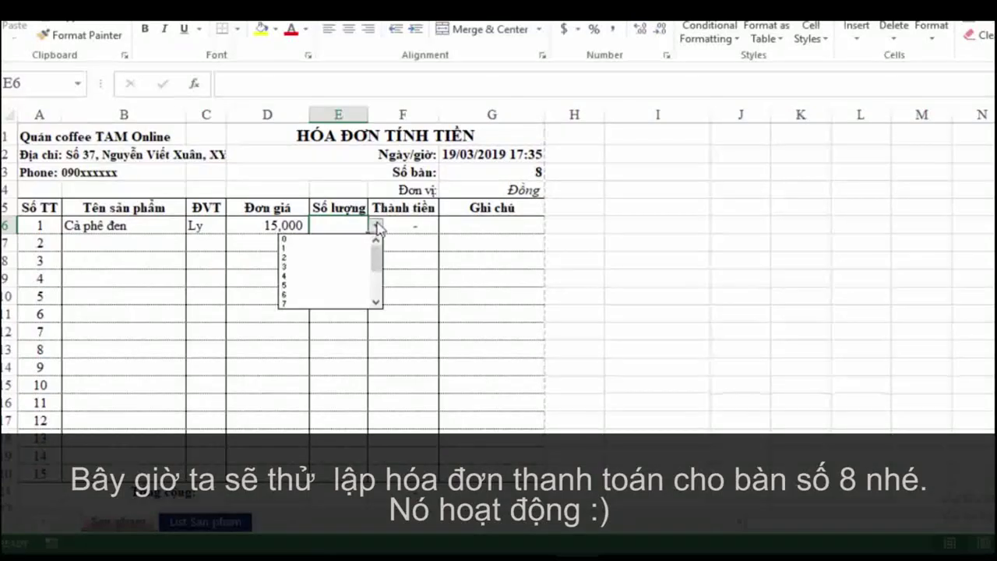
pyautogui.click(297, 273)
# Fill the second invoice row with Cà phê sữa, quantity 4.
pyautogui.click(92, 242)
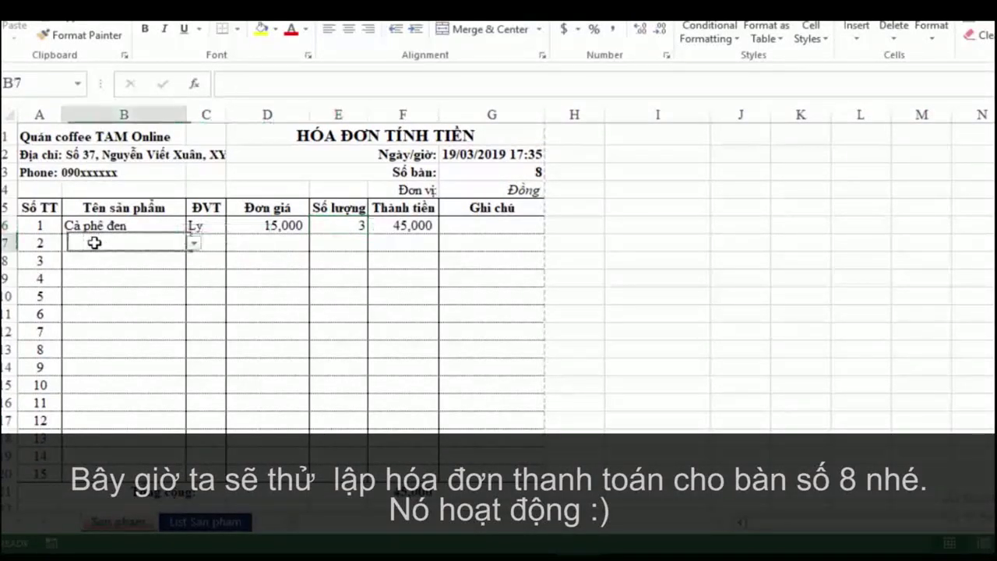
pyautogui.click(194, 246)
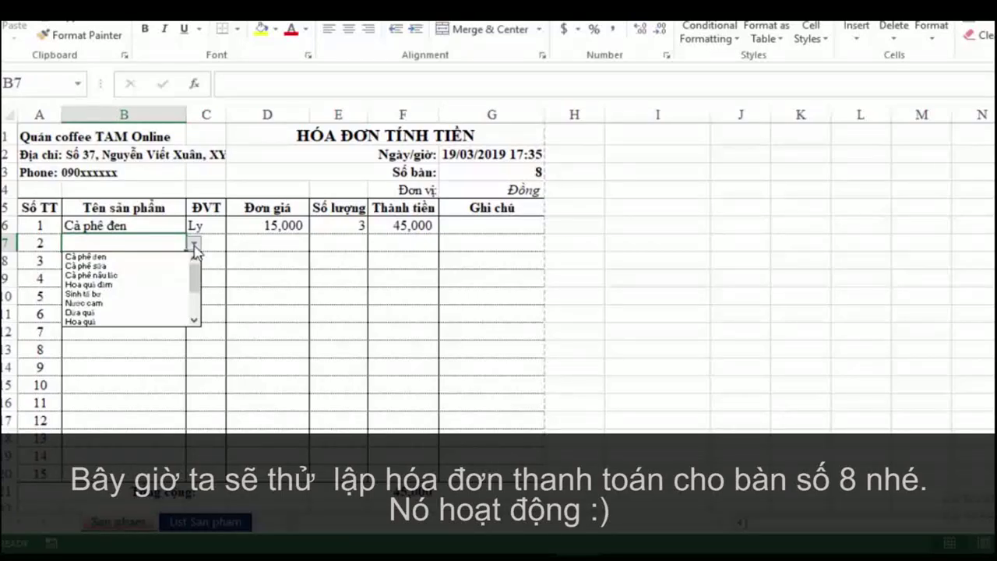
pyautogui.click(87, 266)
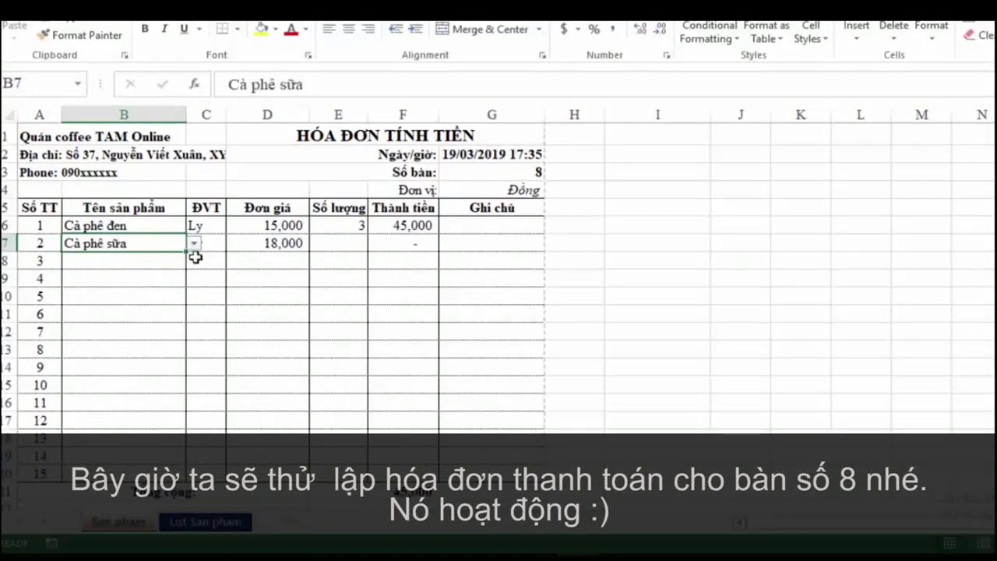
pyautogui.click(335, 243)
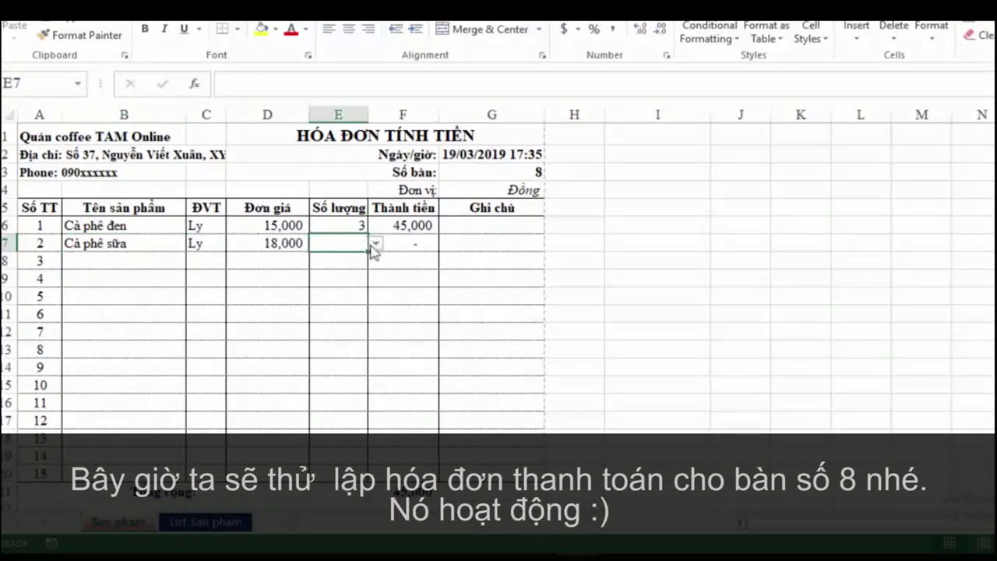
pyautogui.click(376, 243)
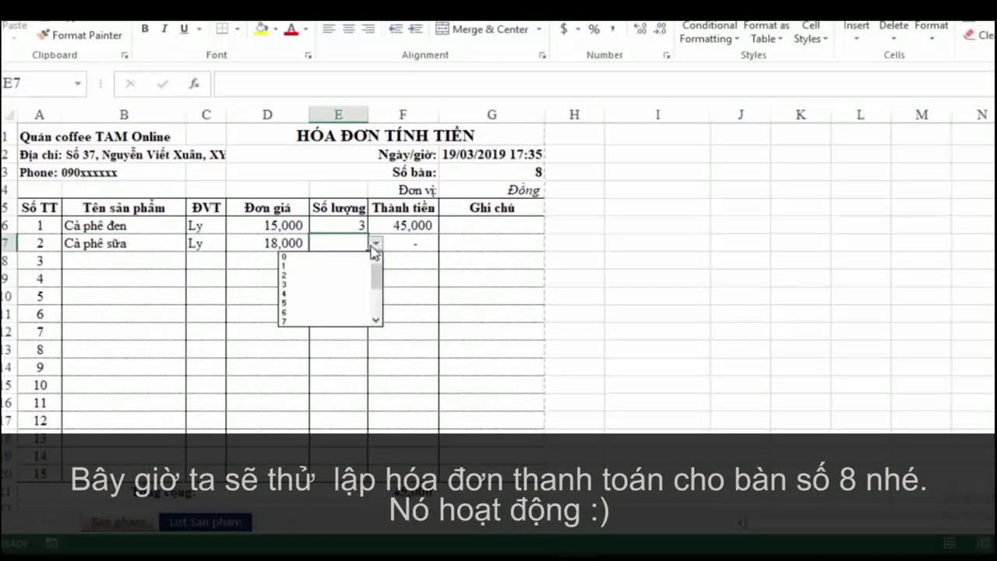
pyautogui.click(298, 294)
# Fill the third invoice row with Nước cam, quantity 1.
pyautogui.click(147, 262)
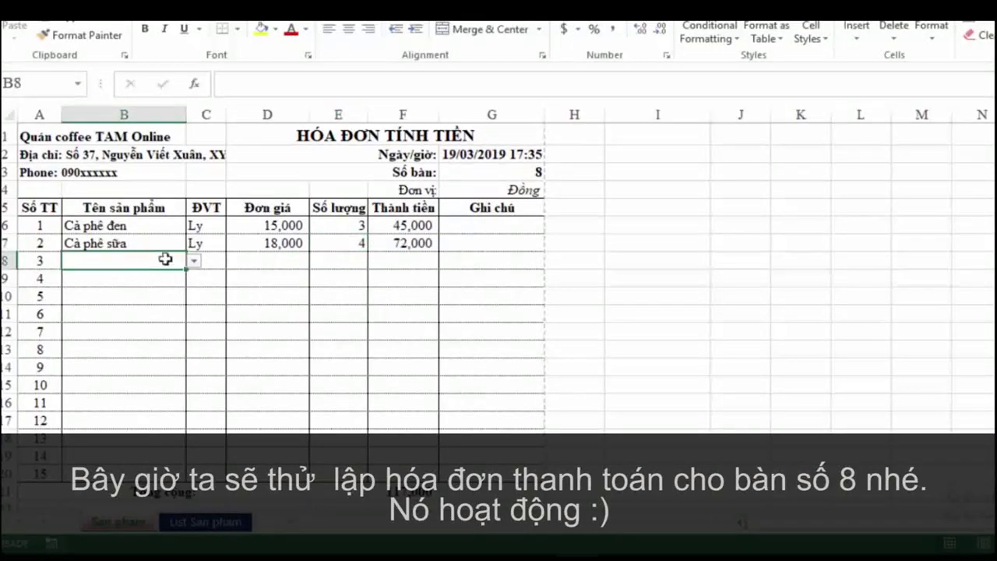
pyautogui.click(194, 263)
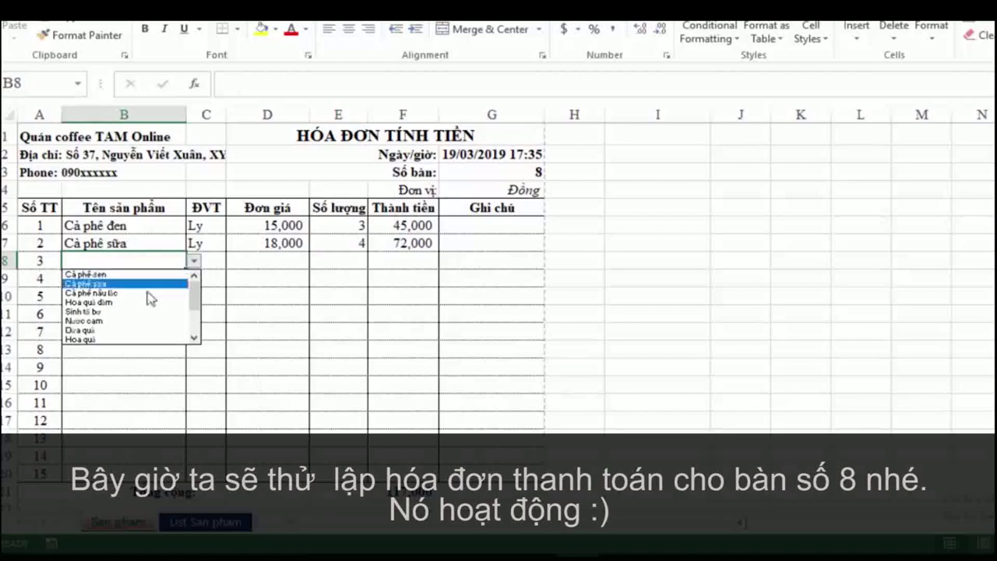
pyautogui.click(105, 321)
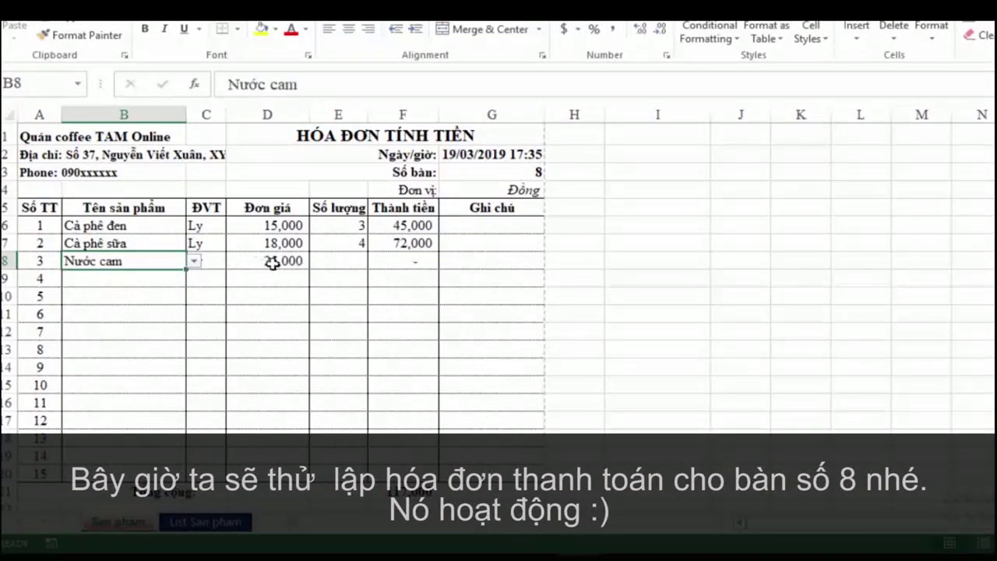
pyautogui.click(361, 261)
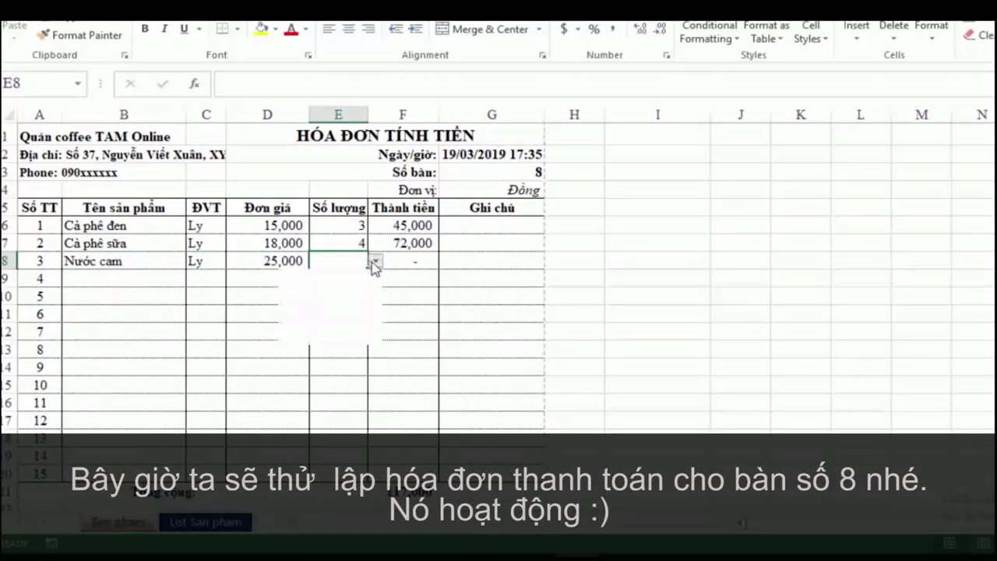
pyautogui.click(376, 261)
pyautogui.click(314, 284)
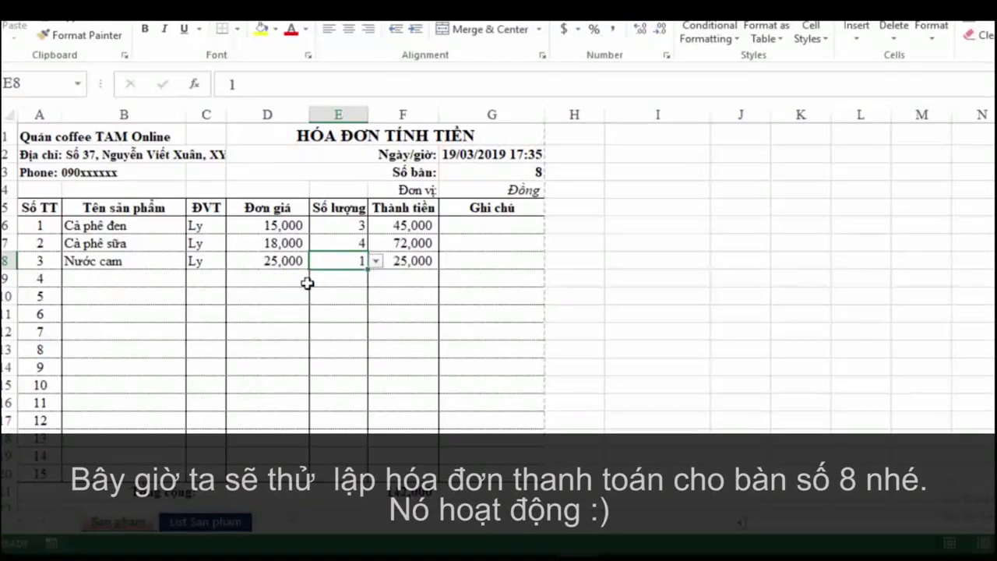
pyautogui.click(407, 295)
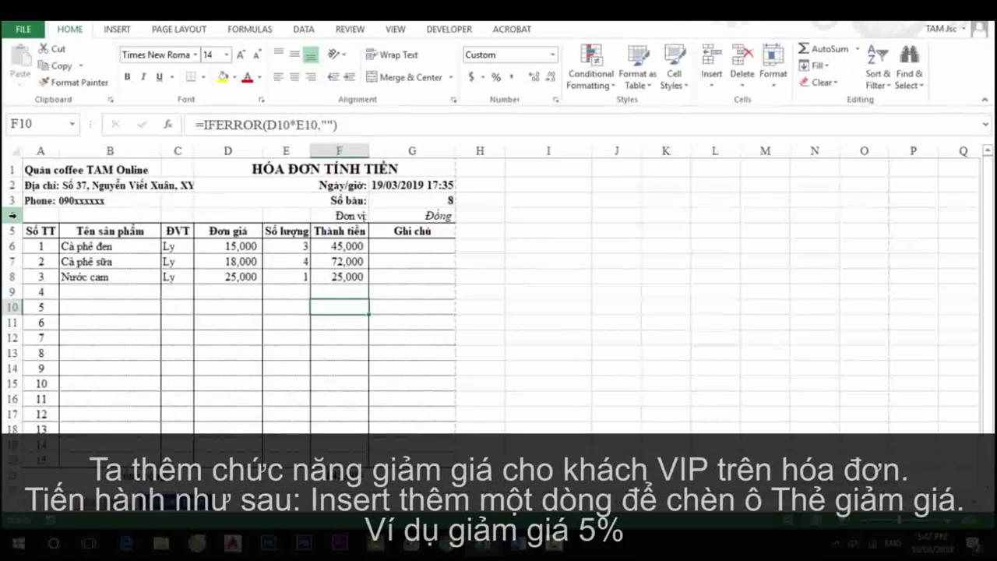
# Insert a new blank row at row 4.
pyautogui.click(11, 215)
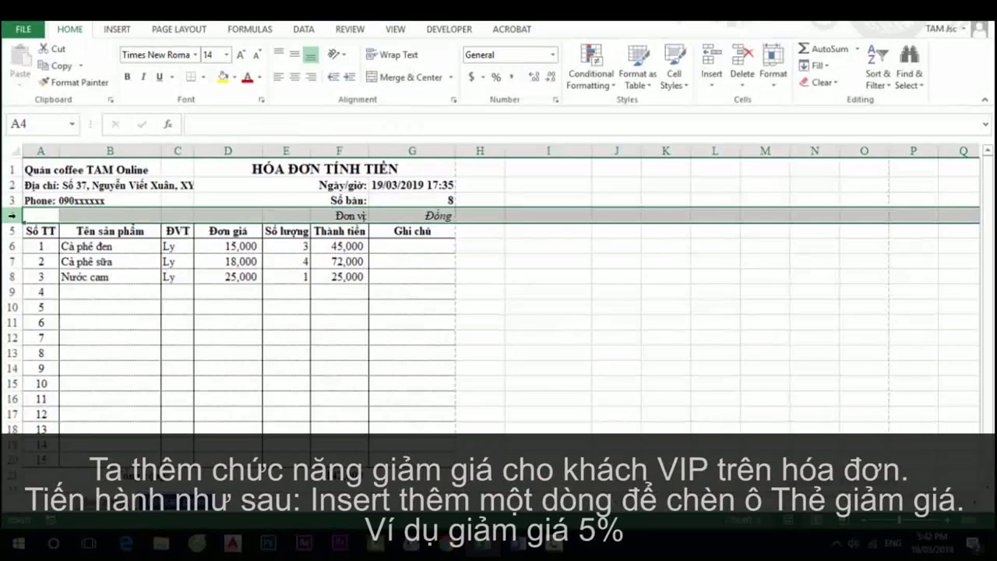
pyautogui.rightClick(11, 216)
pyautogui.click(41, 319)
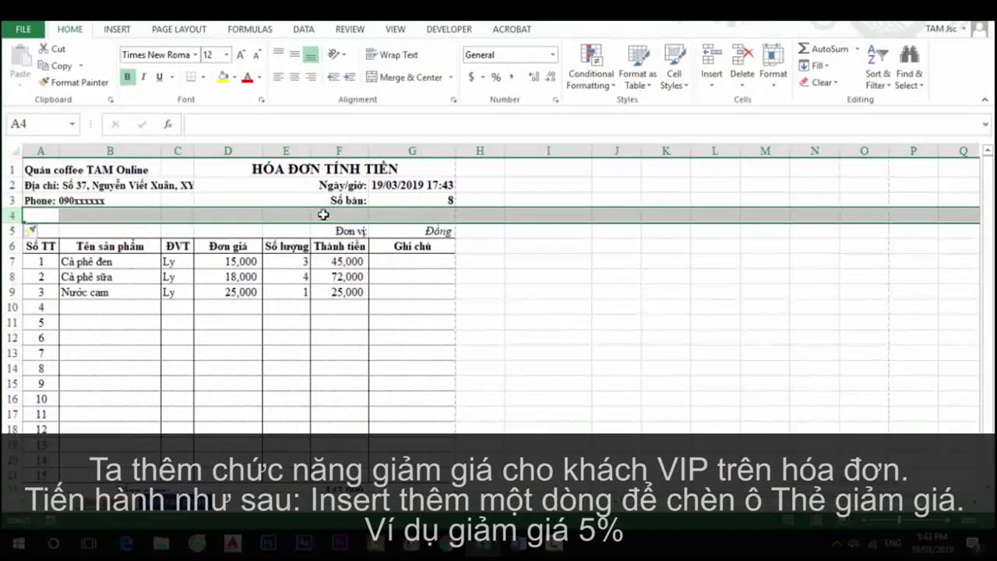
# Enter the label 'Thẻ giảm giá 5%' in F4.
pyautogui.click(323, 214)
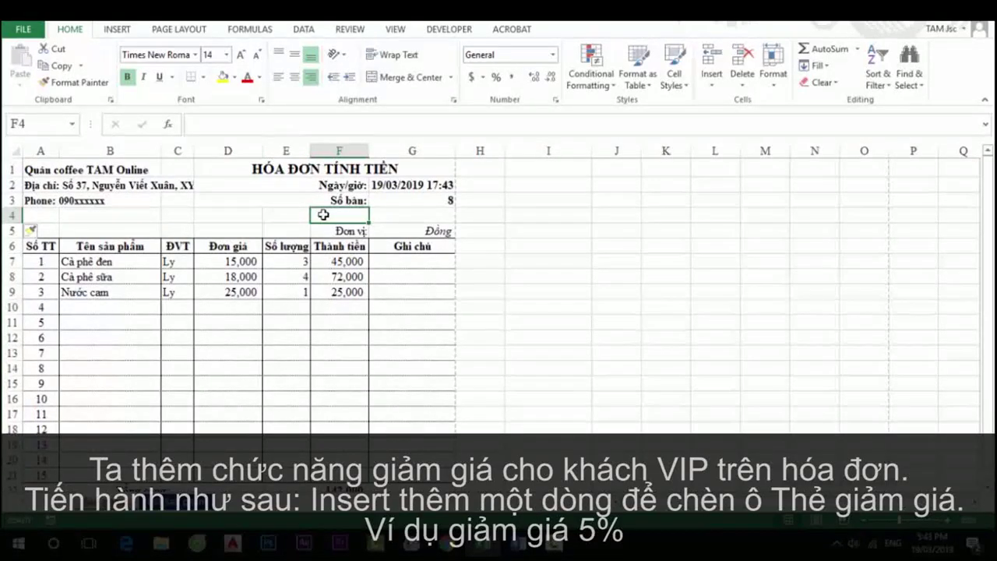
pyautogui.write('Thẻ')
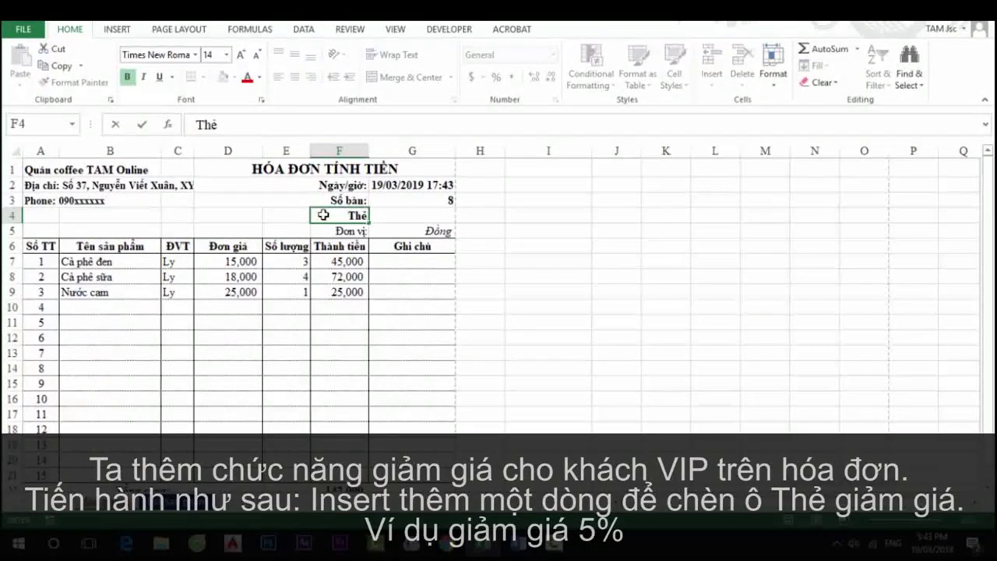
pyautogui.write(' giam')
pyautogui.write(' giảm g')
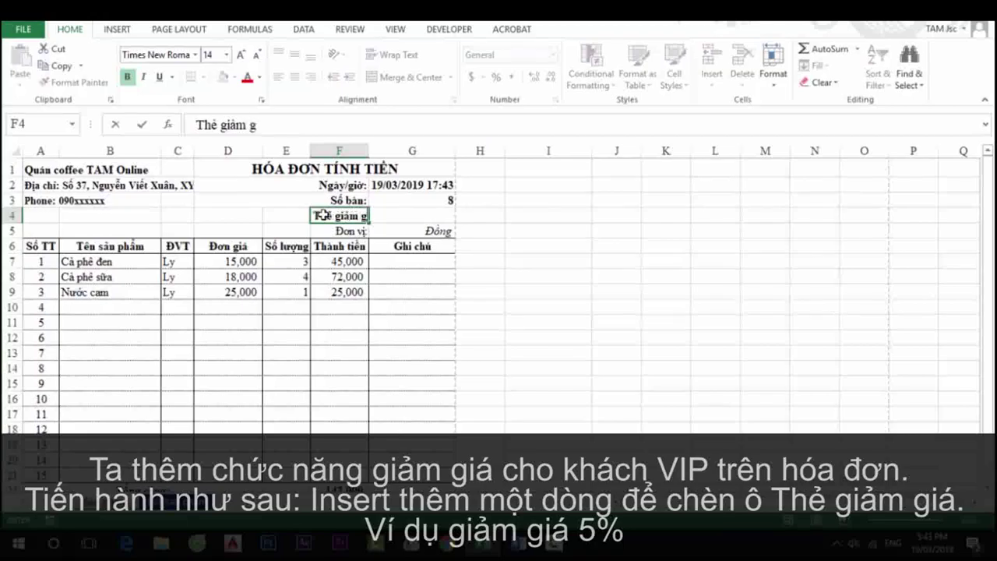
pyautogui.write('ia')
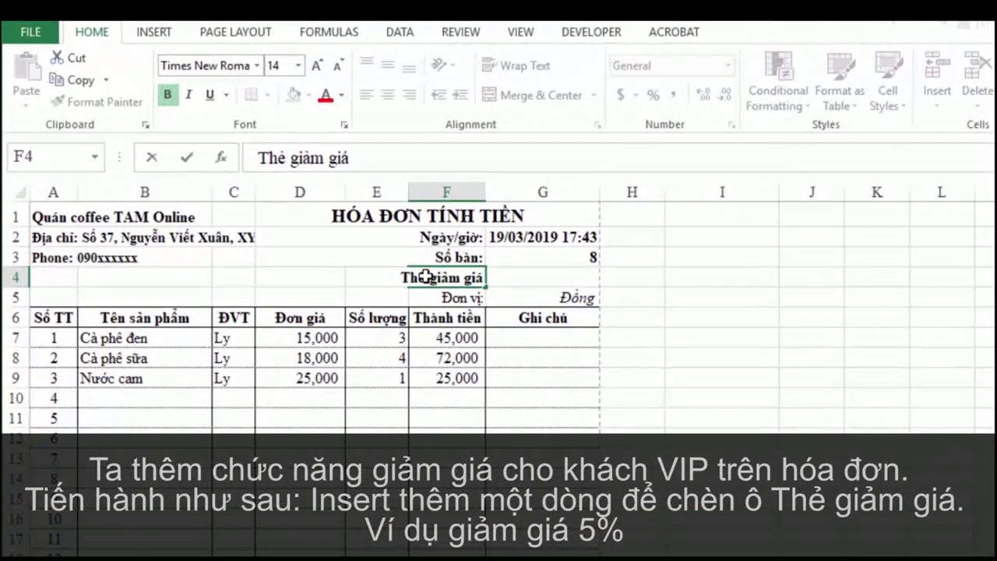
pyautogui.write(' 5')
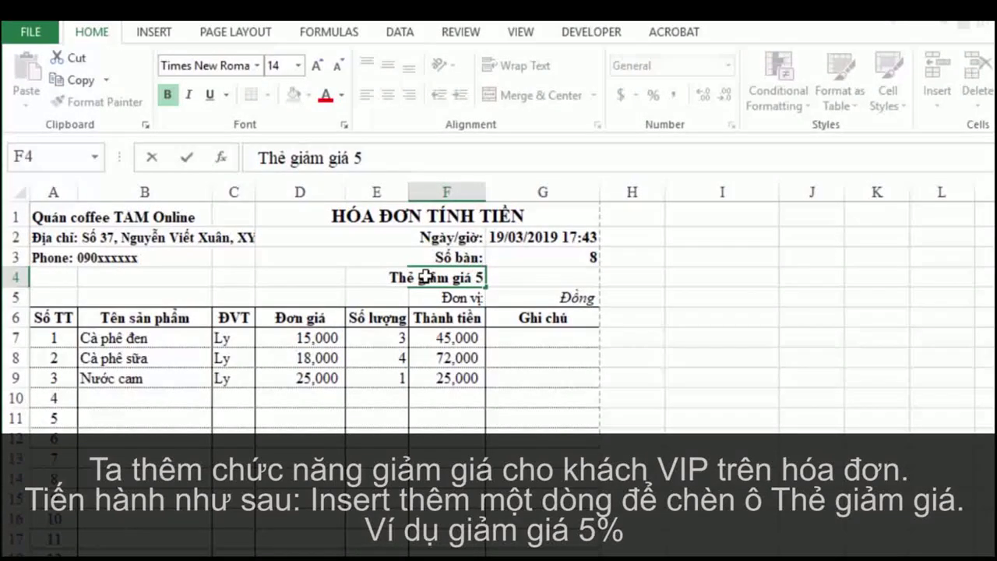
pyautogui.write('%')
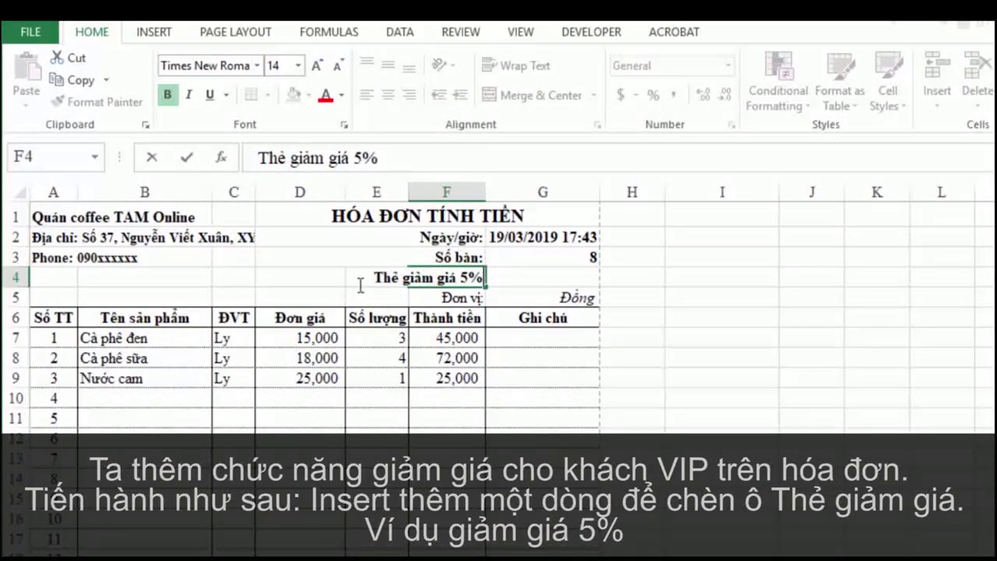
pyautogui.click(356, 293)
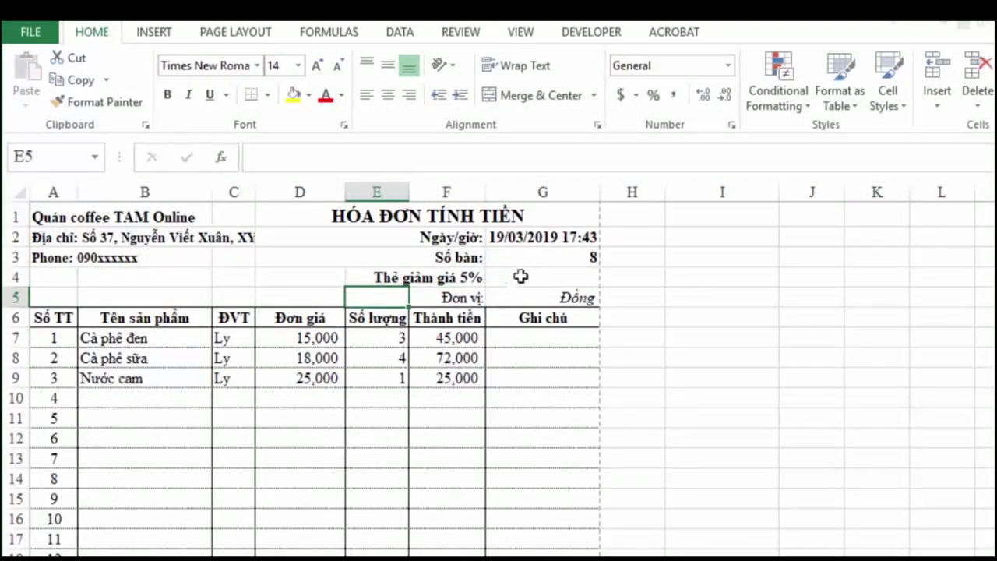
# Restrict G4 with data validation to a List whose only source value is X.
pyautogui.click(536, 274)
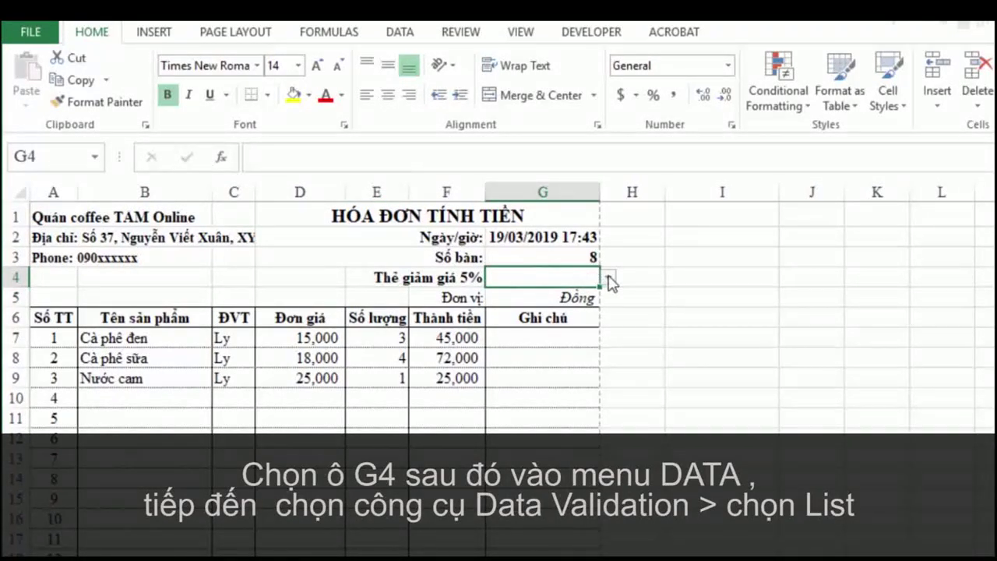
pyautogui.click(581, 259)
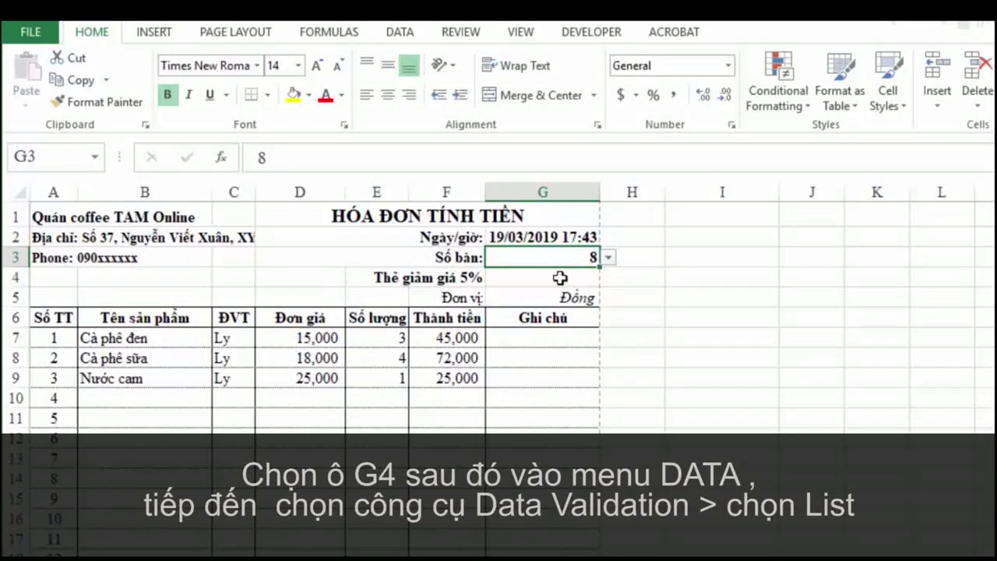
pyautogui.click(560, 277)
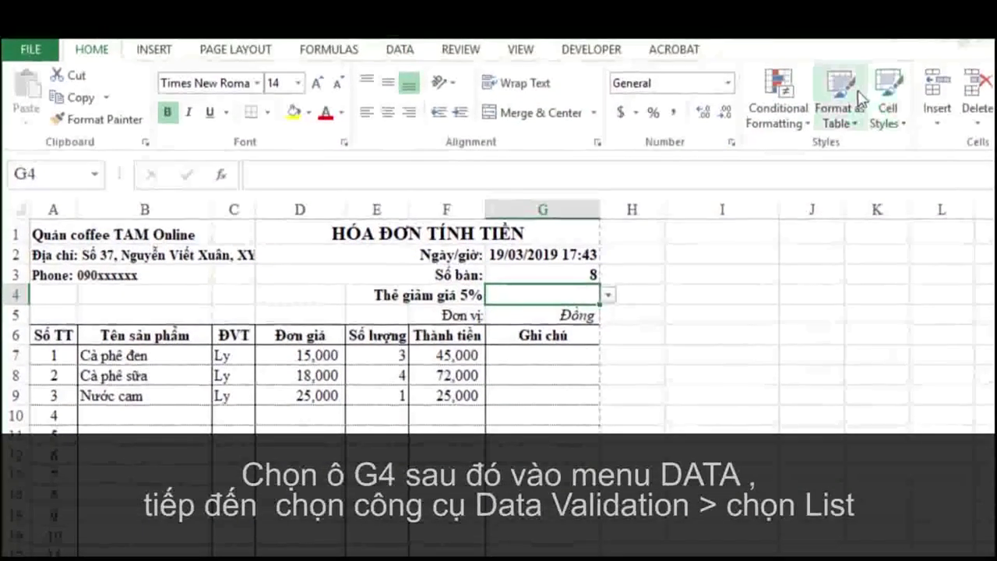
pyautogui.click(403, 61)
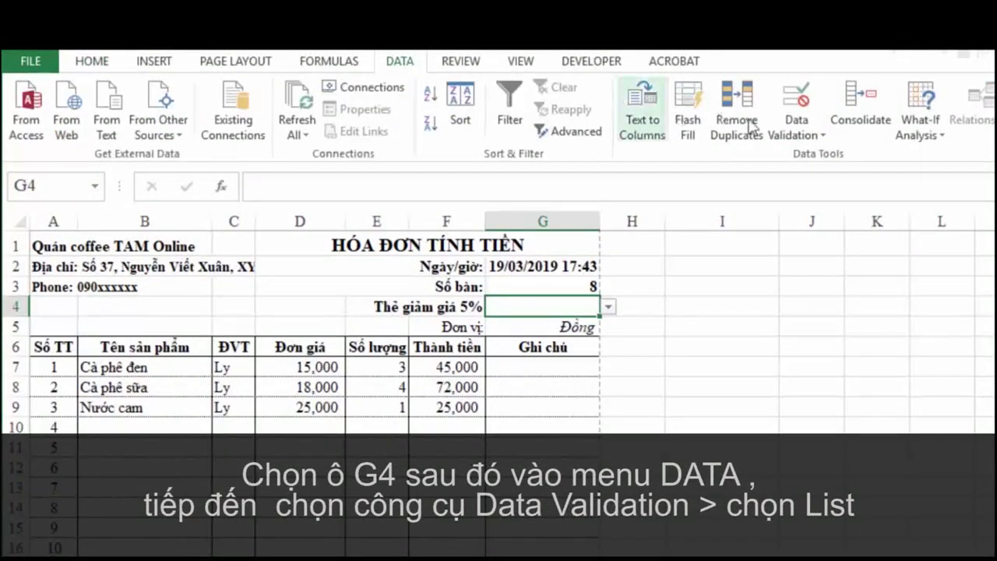
pyautogui.click(802, 101)
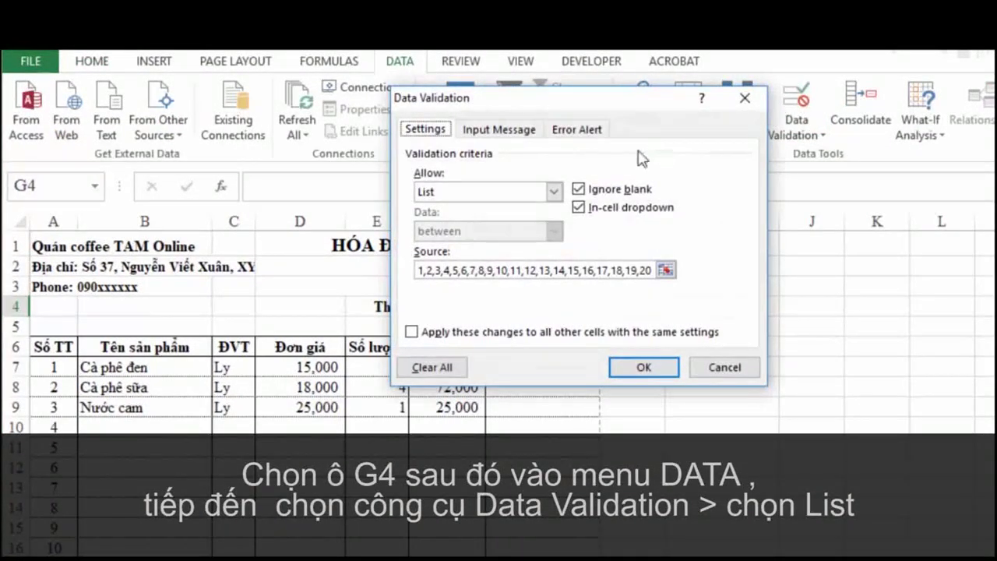
pyautogui.click(553, 191)
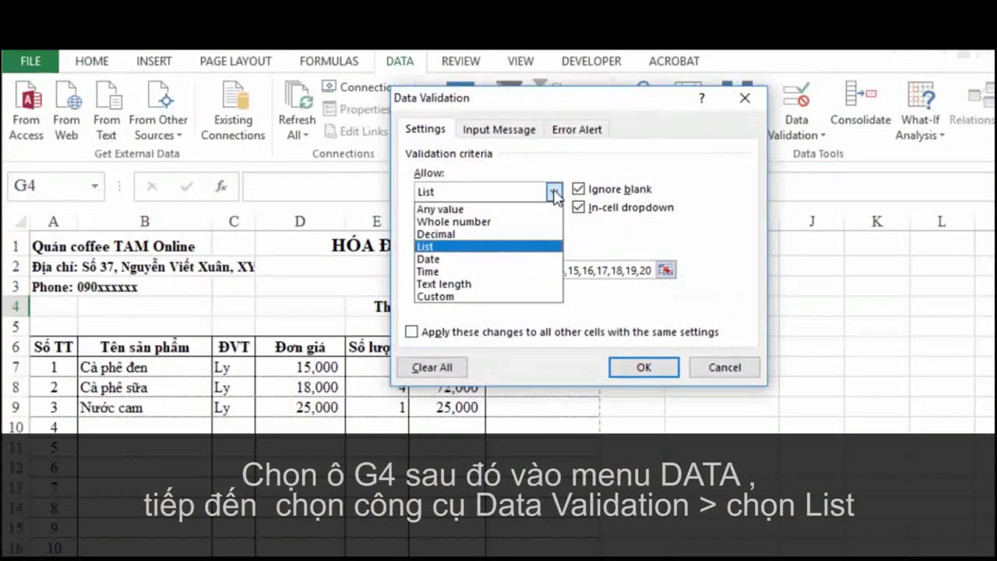
pyautogui.click(428, 248)
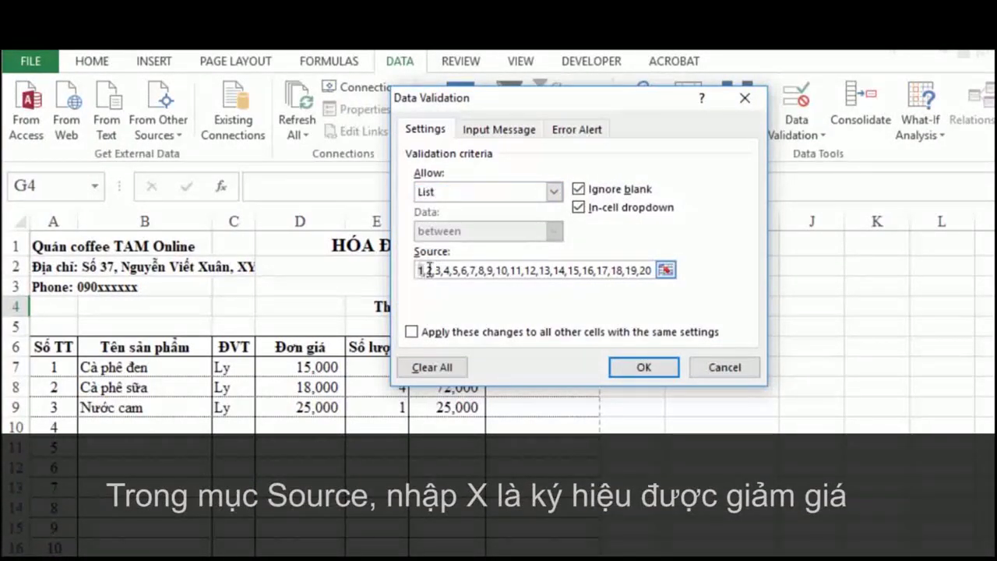
pyautogui.moveTo(421, 270); pyautogui.dragTo(663, 289)
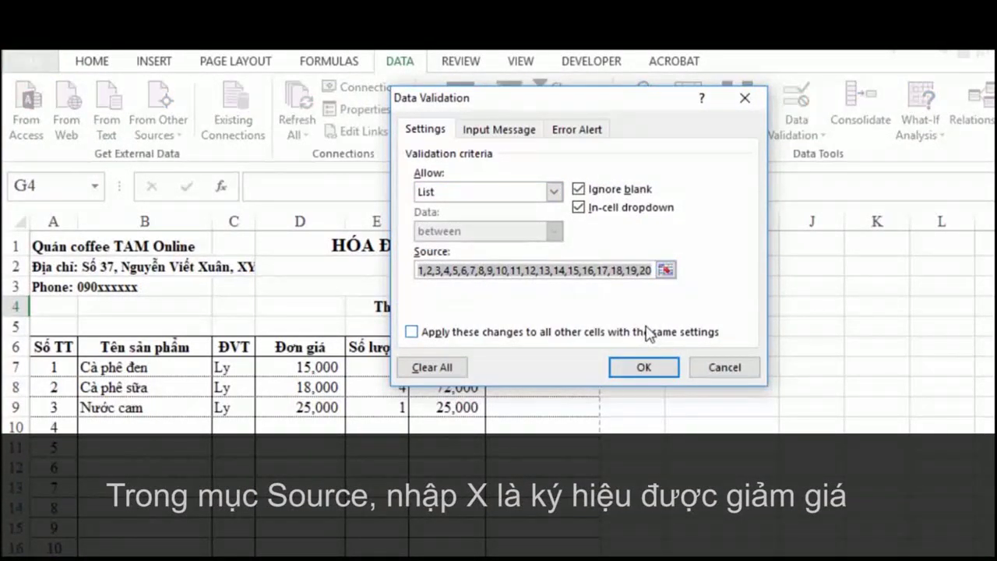
pyautogui.write('X')
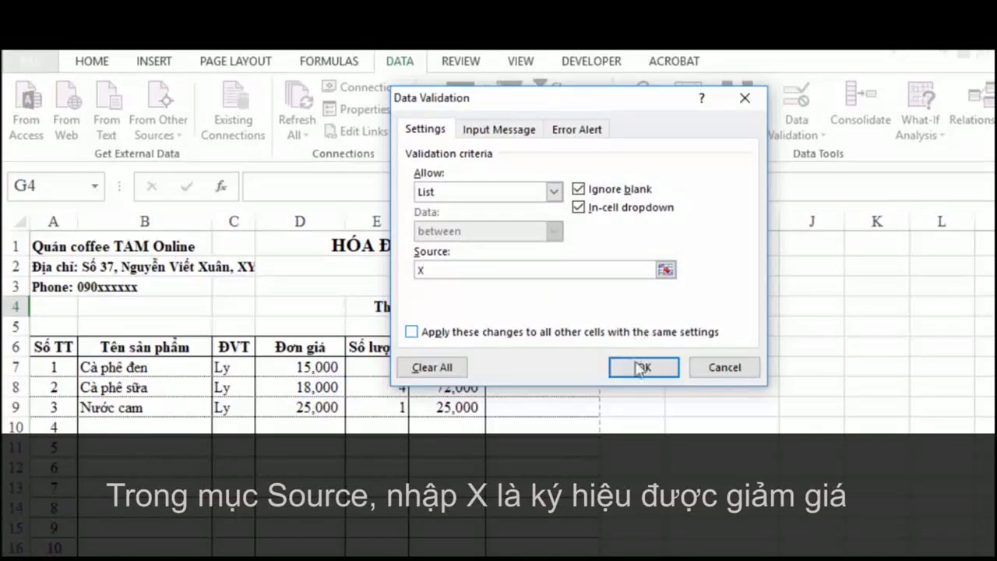
pyautogui.click(651, 369)
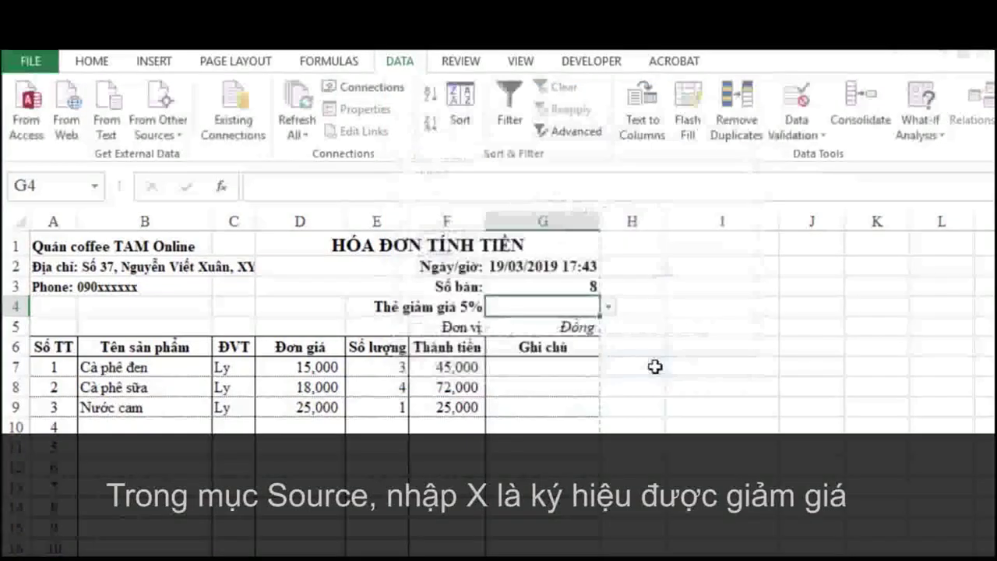
# Pick X from G4's new dropdown to flag the discount card.
pyautogui.click(723, 330)
pyautogui.click(559, 310)
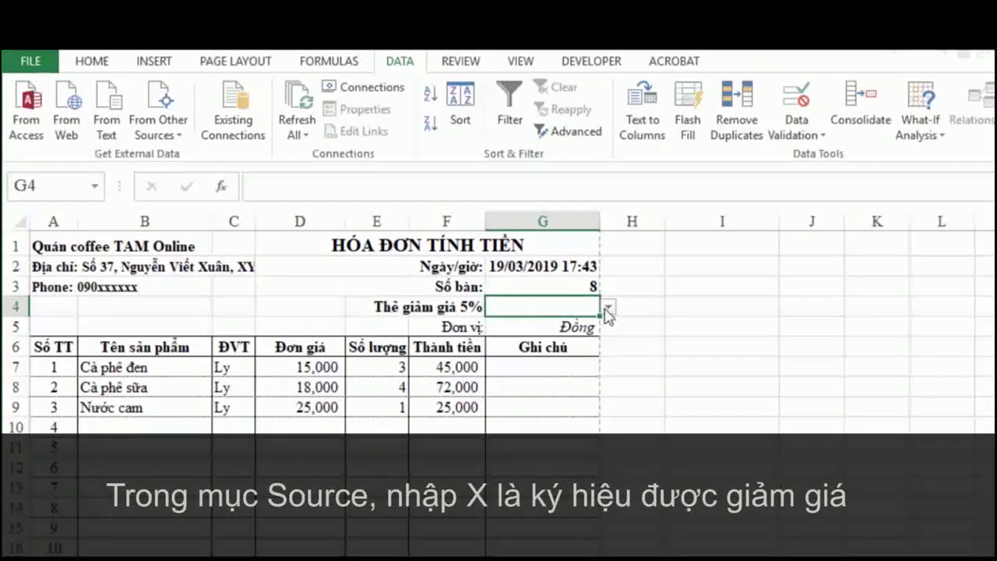
pyautogui.click(607, 307)
pyautogui.click(551, 321)
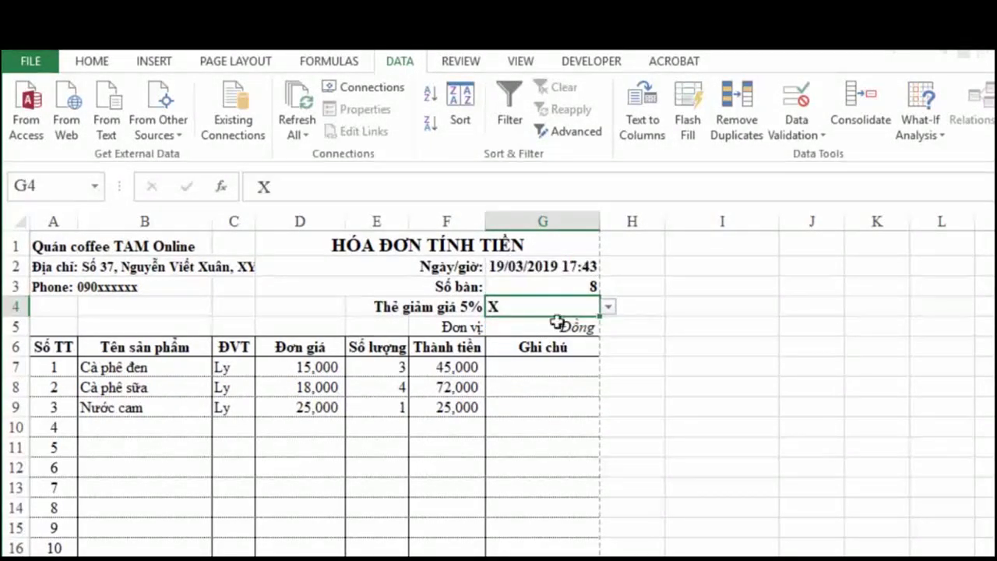
pyautogui.click(667, 347)
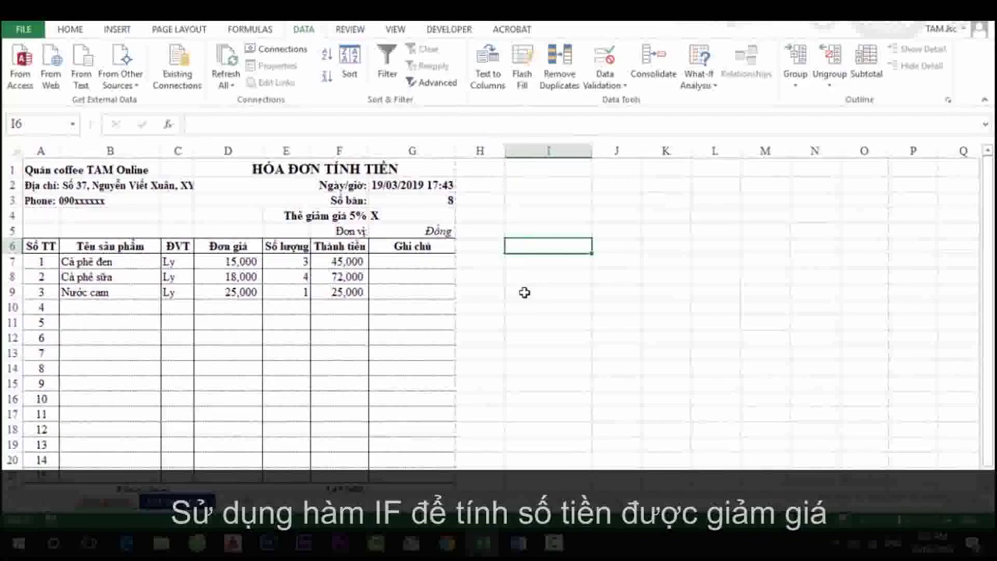
# Enter the Giảm giá label in cell B23.
pyautogui.scroll(-1, 524, 294)
pyautogui.scroll(-1, 525, 294)
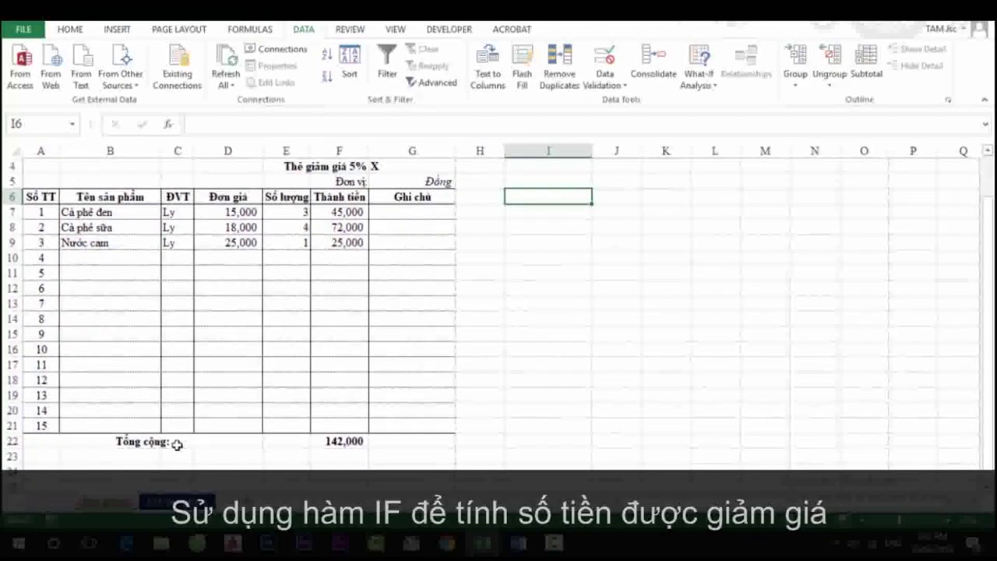
pyautogui.click(131, 457)
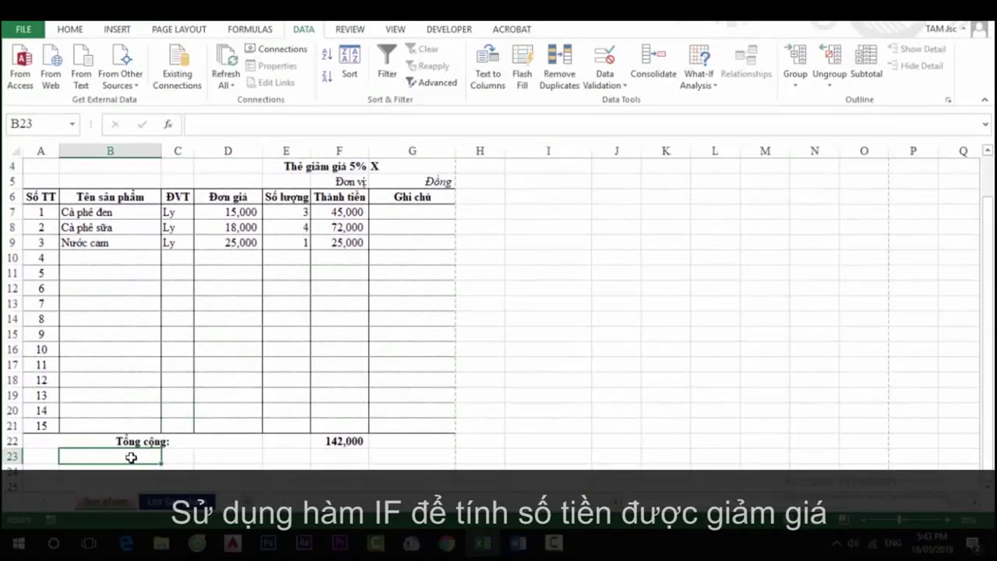
pyautogui.write('Giảm giá:')
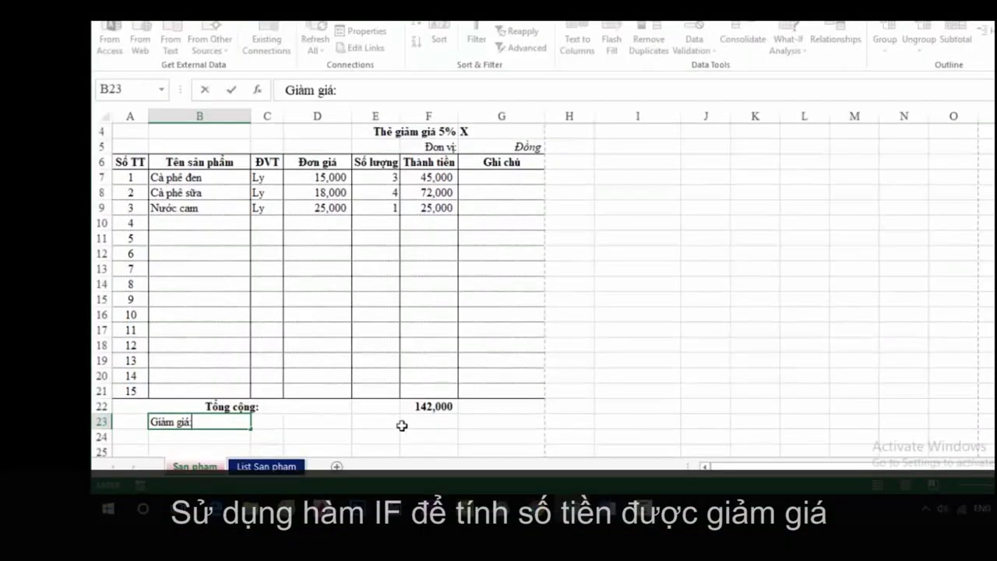
# Enter =IF(G4="X",F22*5%,"") in F23 to compute the discount.
pyautogui.click(426, 423)
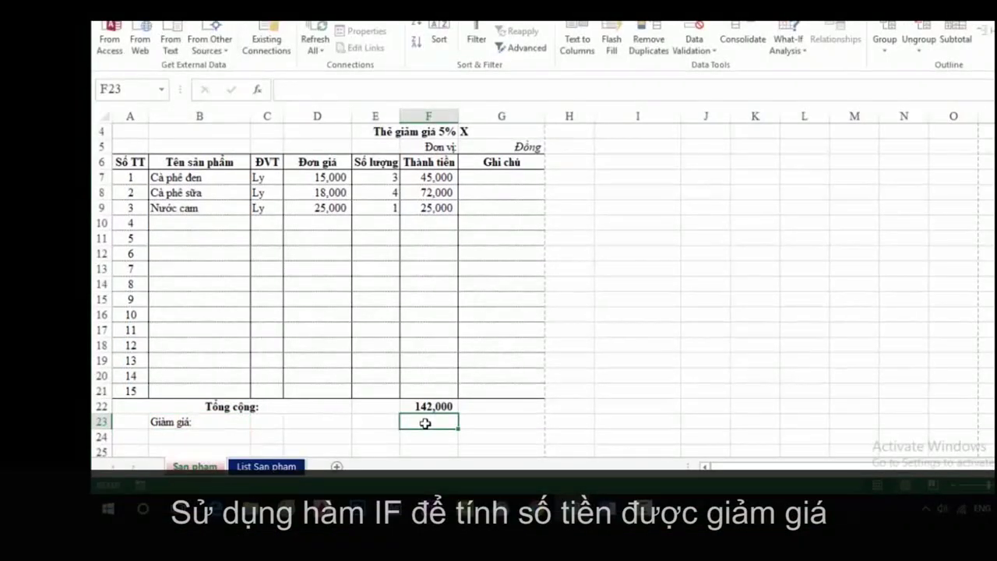
pyautogui.write('=')
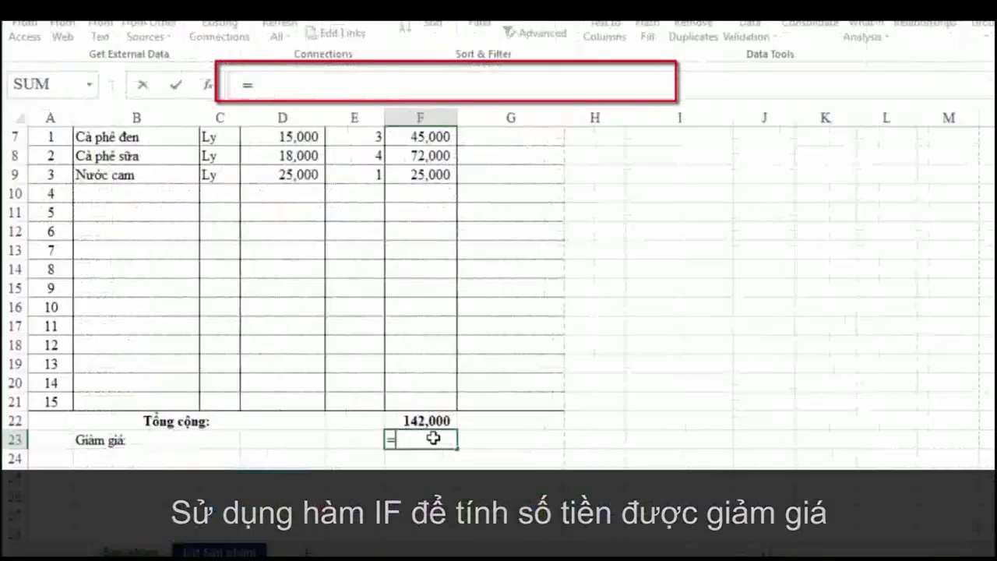
pyautogui.write('If(')
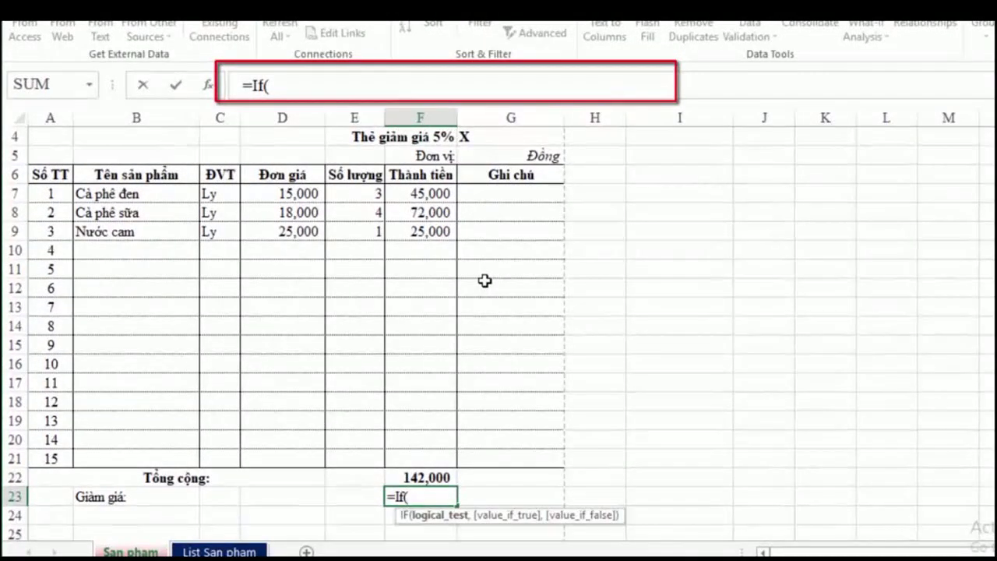
pyautogui.click(502, 140)
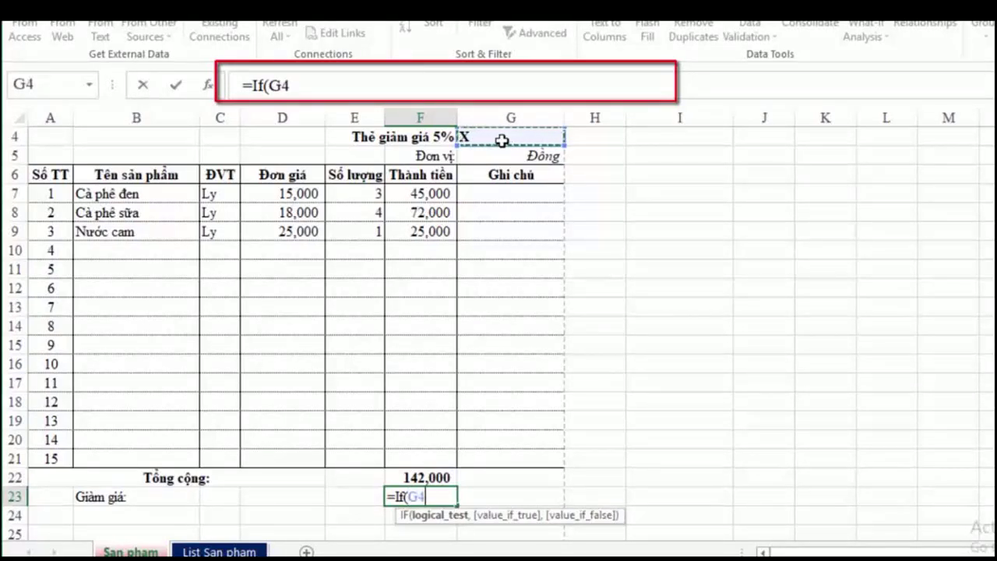
pyautogui.write('="X')
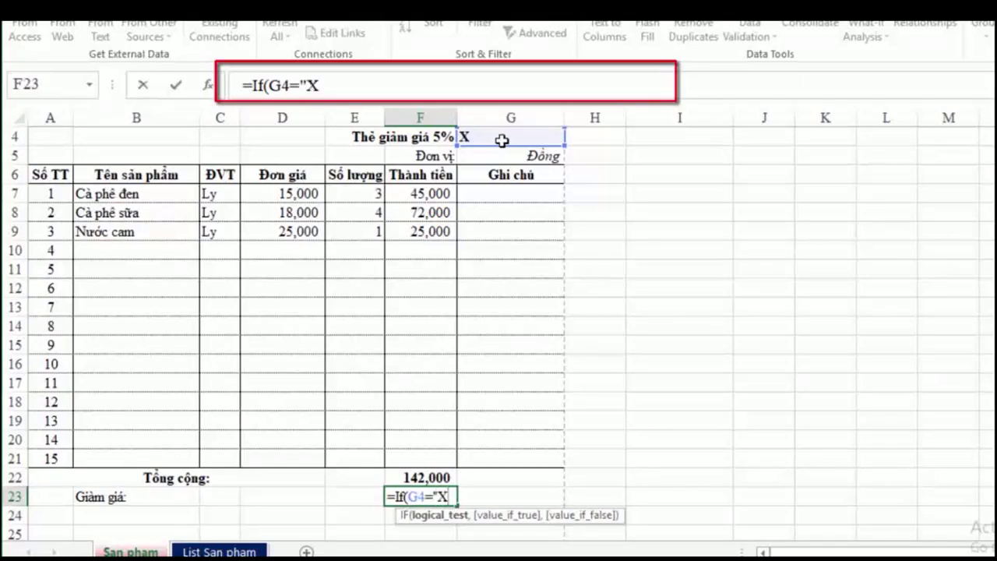
pyautogui.write('",')
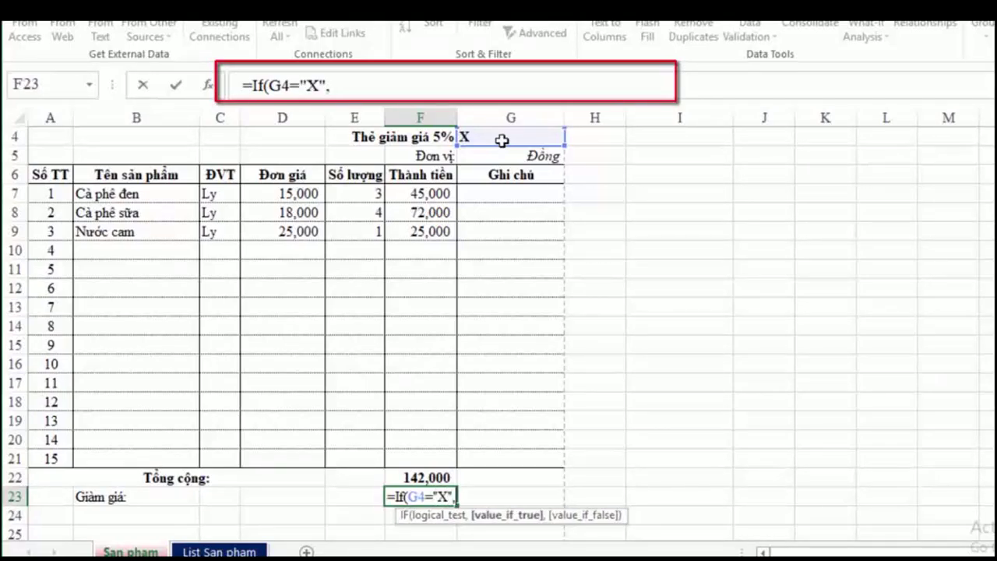
pyautogui.click(422, 477)
pyautogui.write('*')
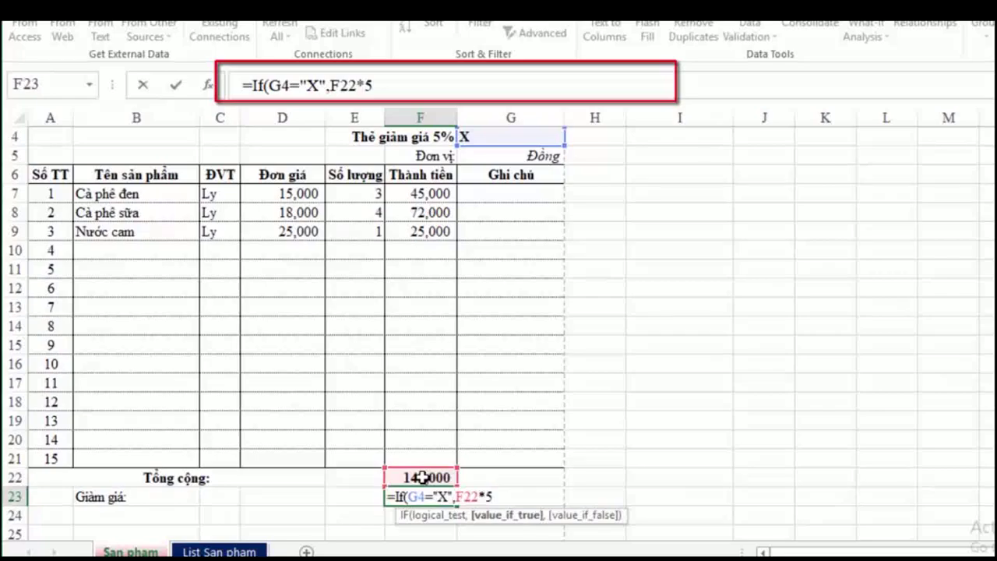
pyautogui.write(',')
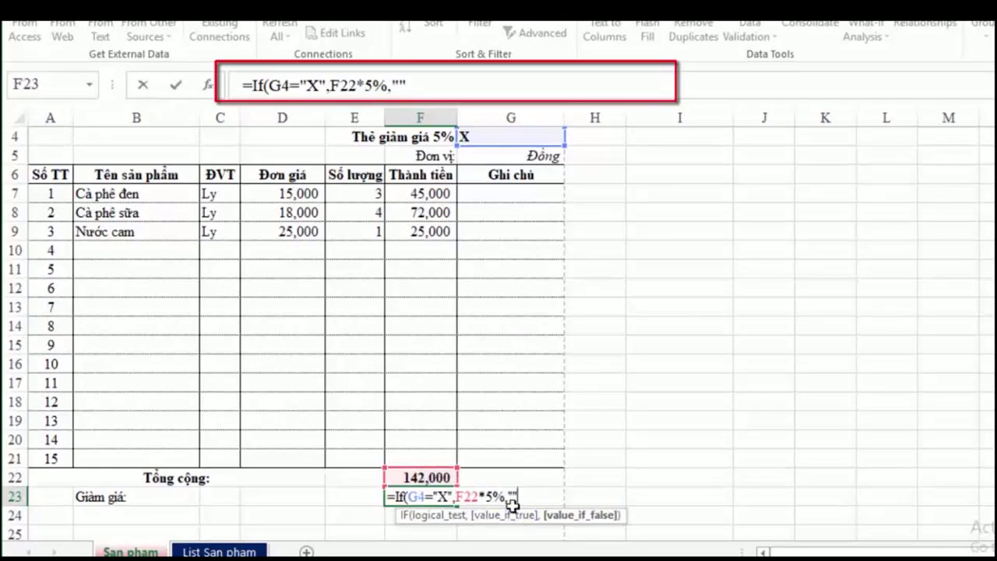
pyautogui.write(')')
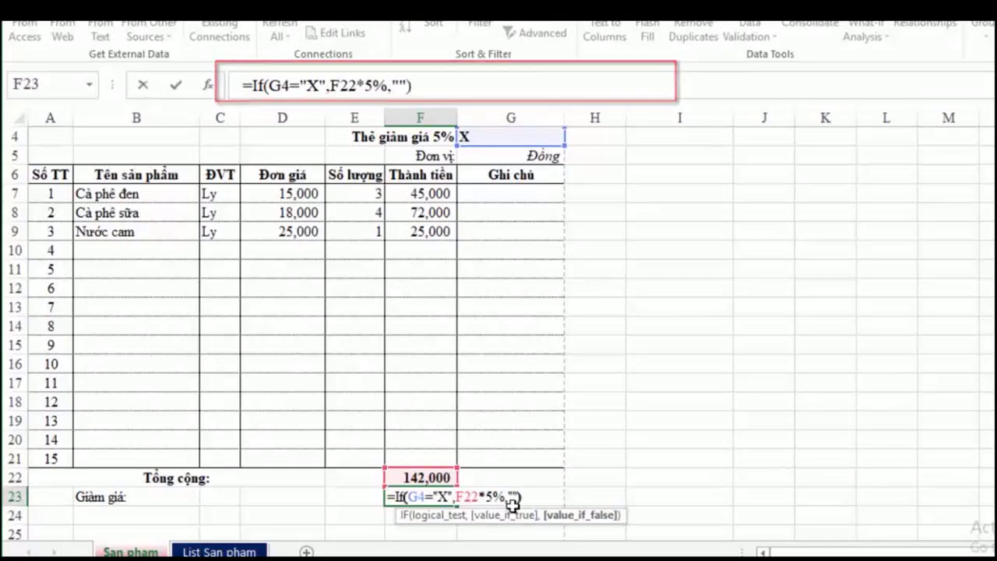
pyautogui.press('Return')
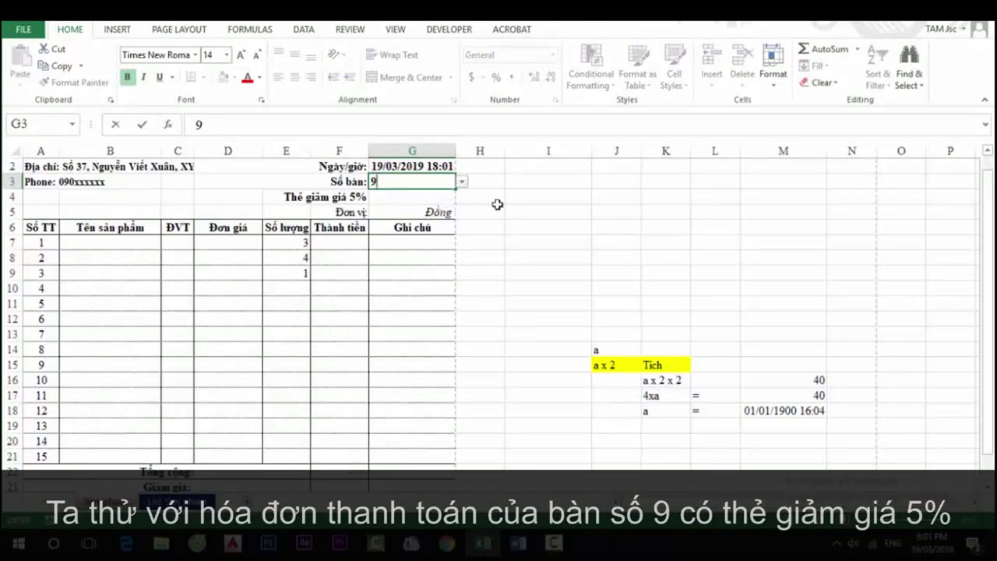
# Finish table number 9 and mark the discount card in G4 with X.
pyautogui.click(497, 205)
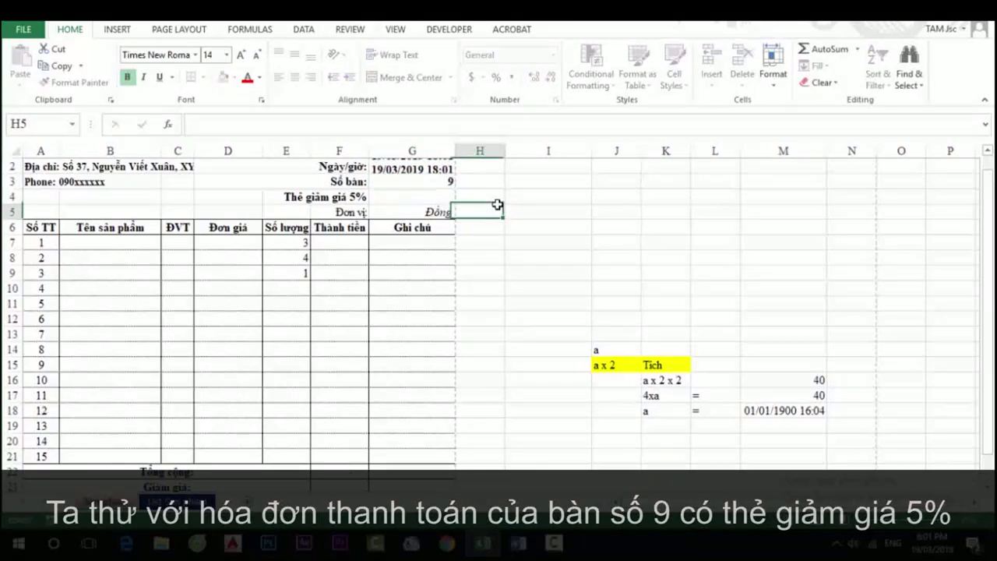
pyautogui.click(403, 200)
pyautogui.click(461, 197)
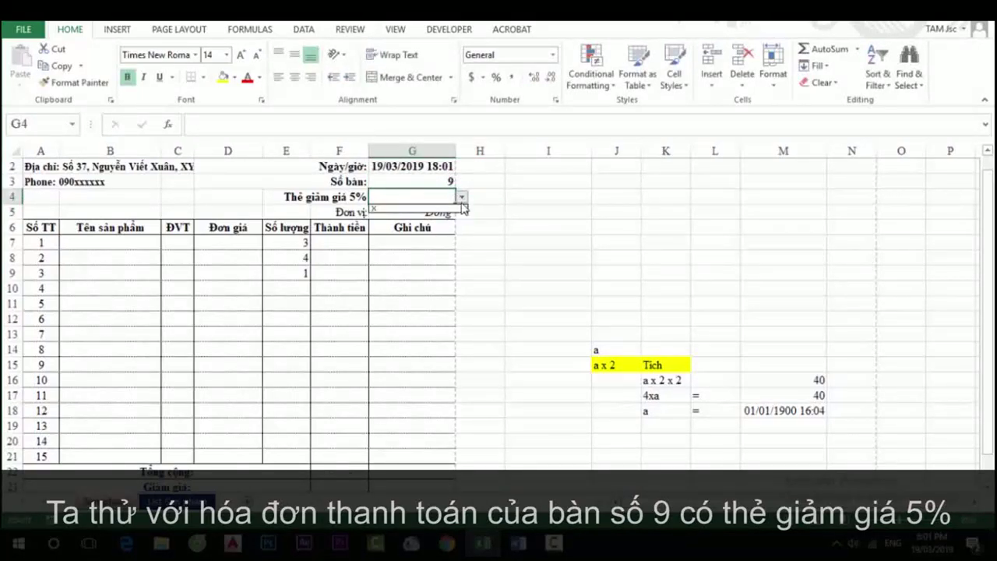
pyautogui.click(404, 208)
pyautogui.click(398, 275)
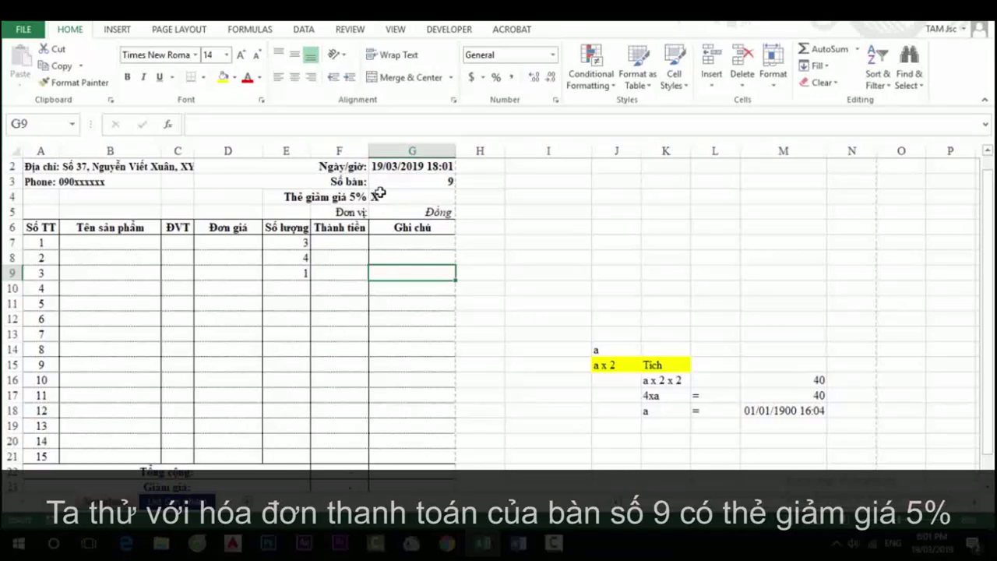
# Clear the old quantities in E7:E9 and bill Cà phê đen with quantity 5 in row 7.
pyautogui.moveTo(303, 247); pyautogui.dragTo(303, 273)
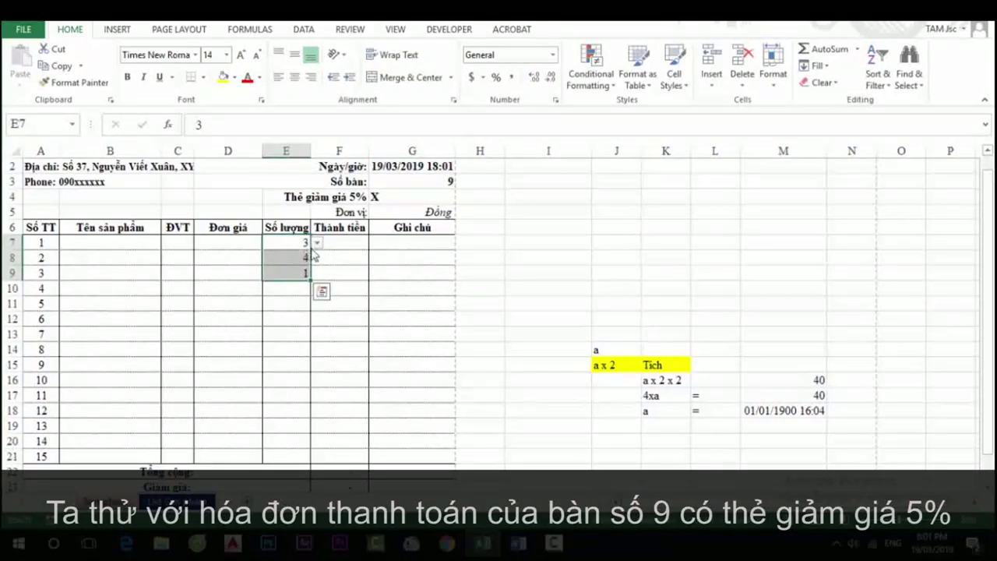
pyautogui.press('Delete')
pyautogui.click(292, 292)
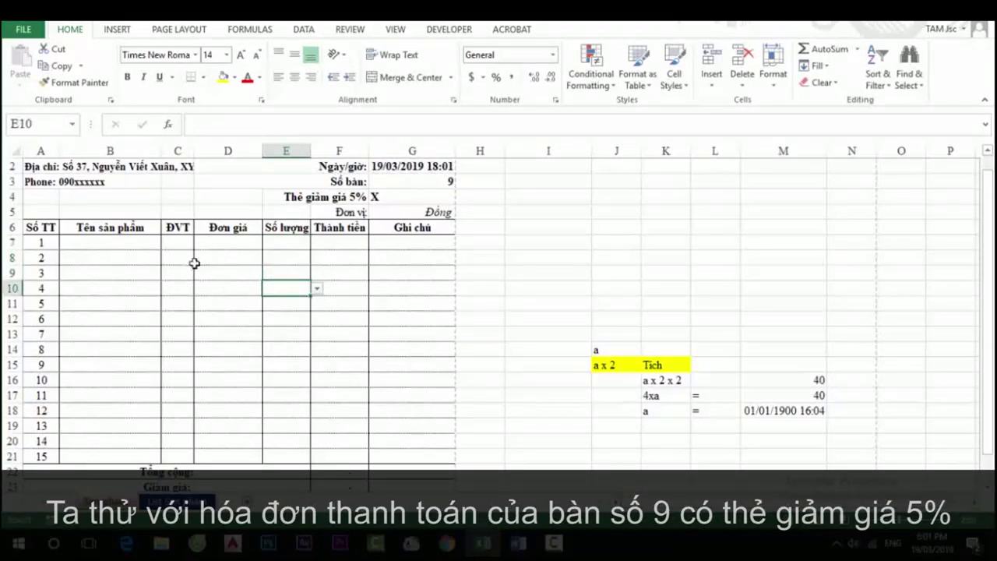
pyautogui.click(78, 245)
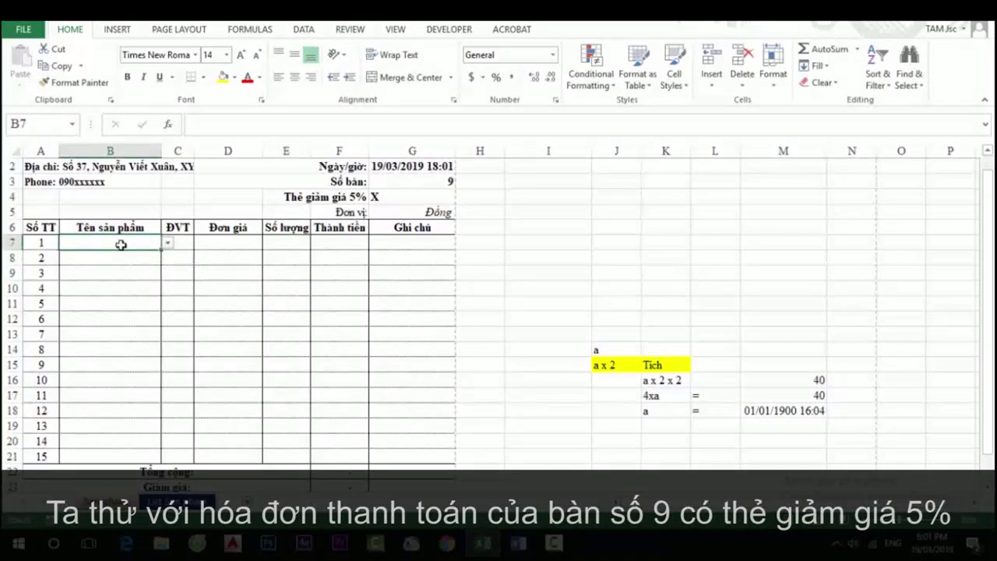
pyautogui.click(167, 244)
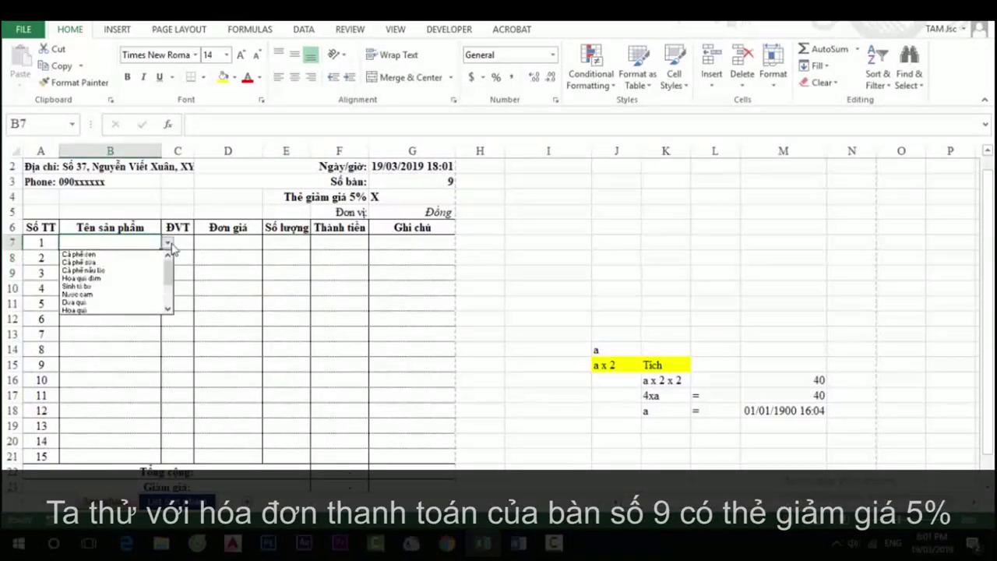
pyautogui.click(92, 255)
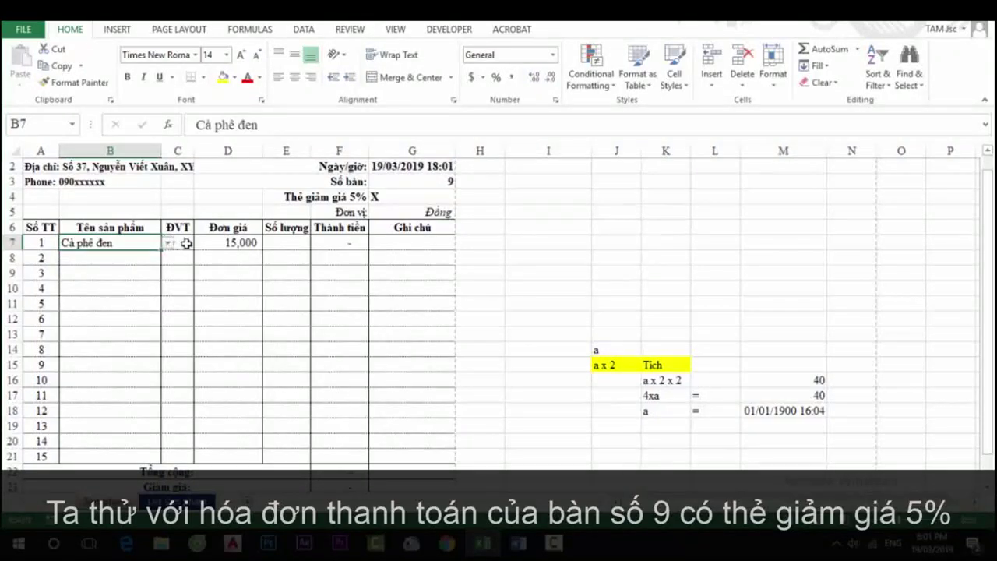
pyautogui.click(285, 244)
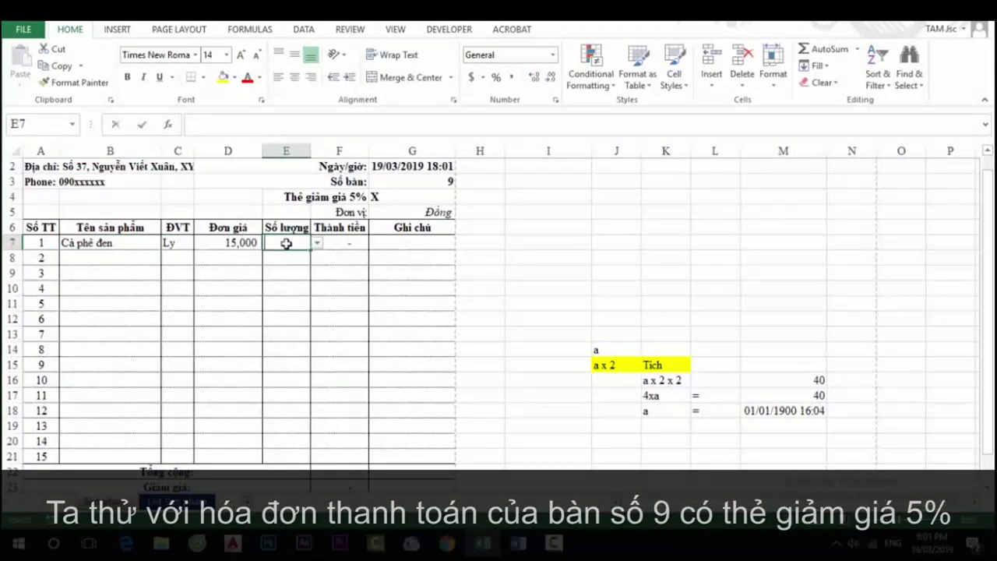
pyautogui.write('5')
pyautogui.press('Return')
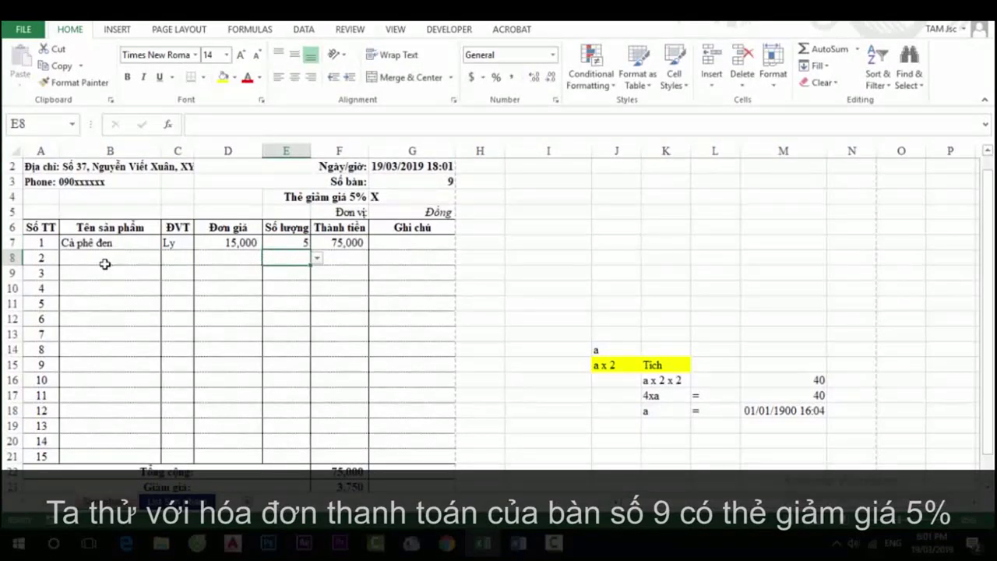
# Set row 8 to Sinh tố bơ with quantity 4.
pyautogui.click(104, 258)
pyautogui.click(168, 258)
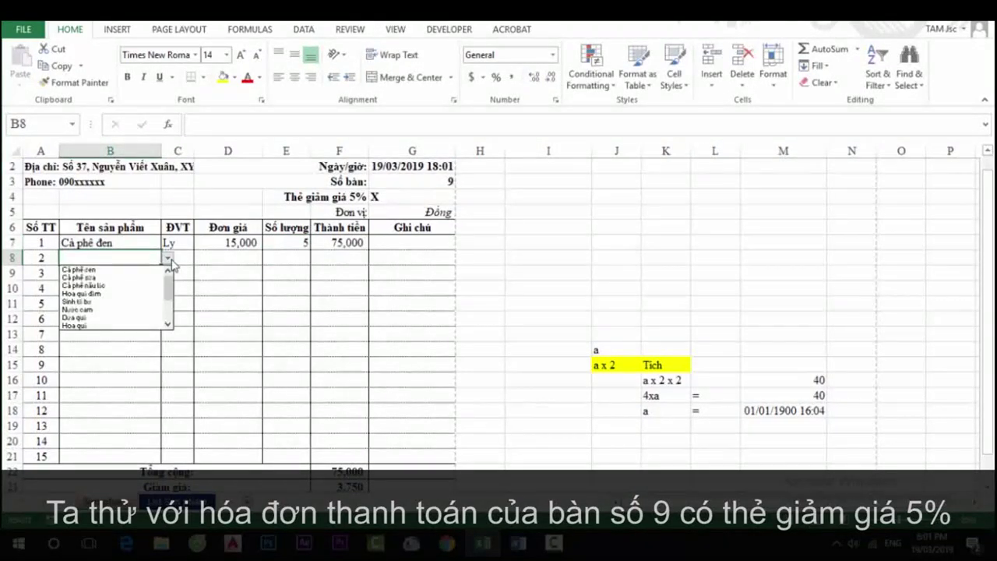
pyautogui.click(78, 309)
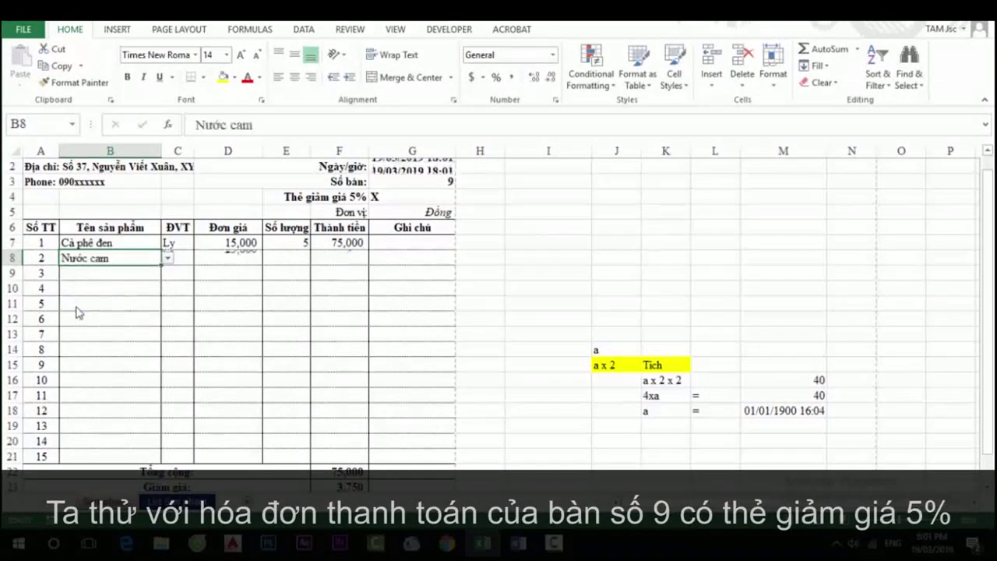
pyautogui.click(168, 261)
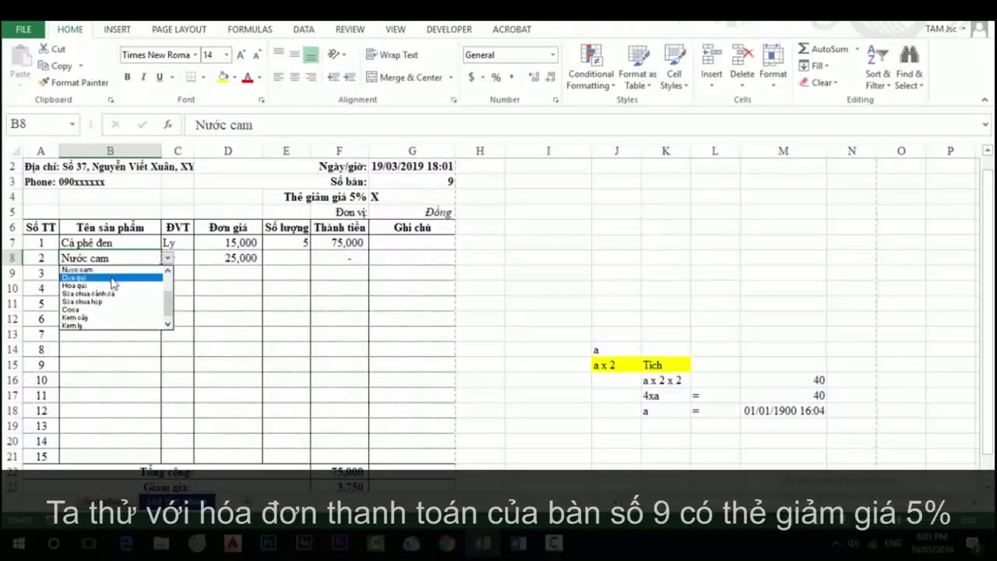
pyautogui.scroll(1, 173, 296)
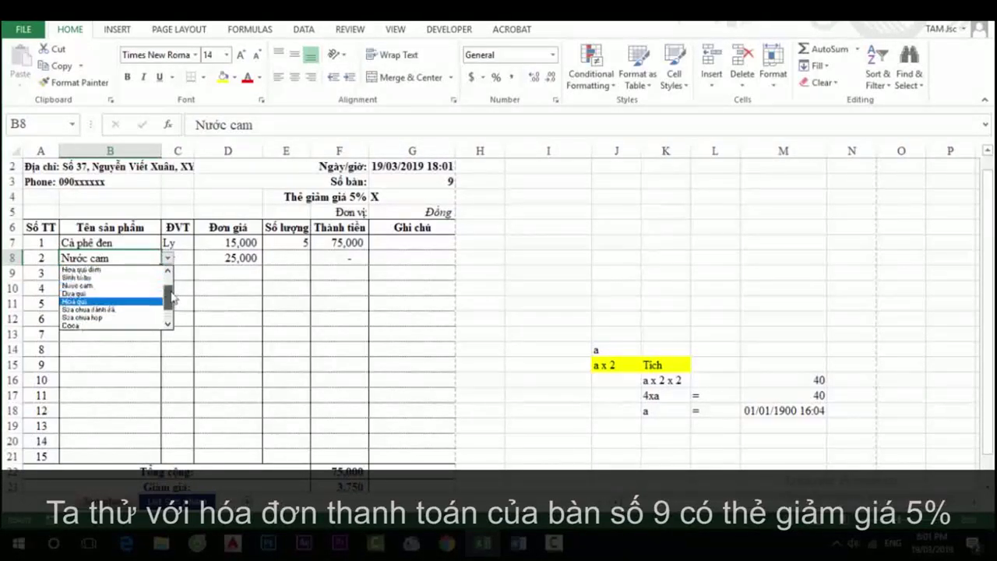
pyautogui.scroll(1, 173, 296)
pyautogui.click(89, 285)
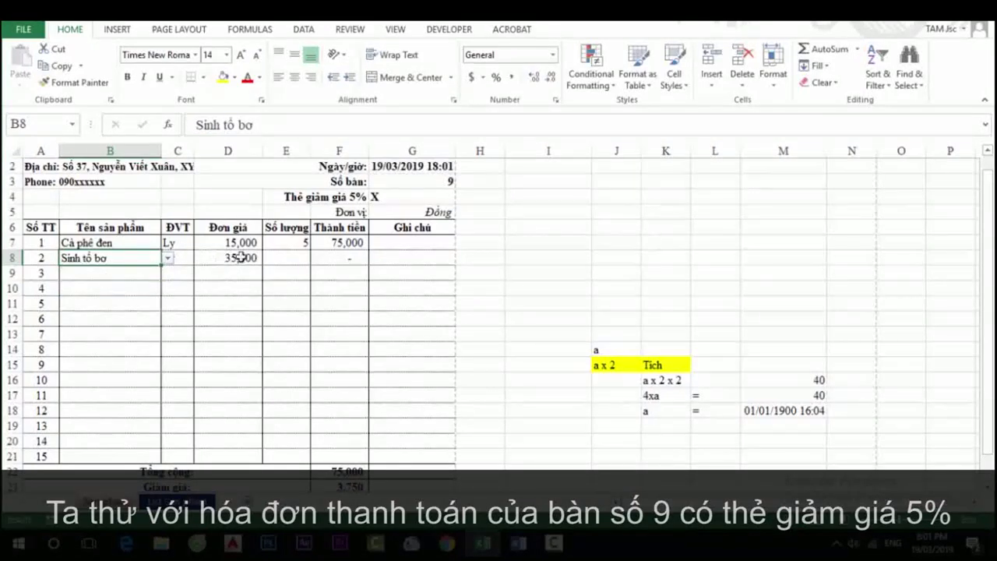
pyautogui.click(278, 257)
pyautogui.click(316, 258)
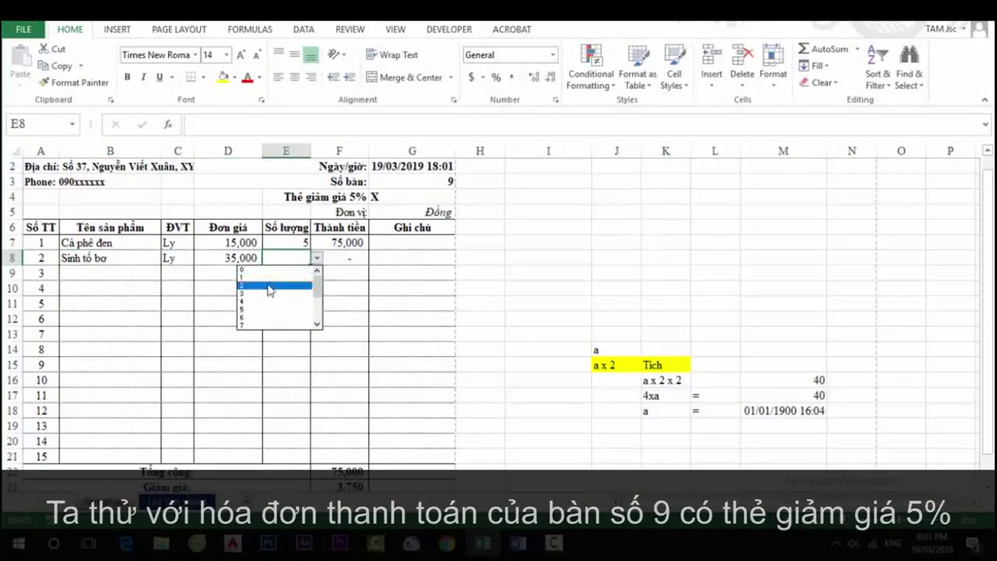
pyautogui.click(262, 300)
pyautogui.click(382, 285)
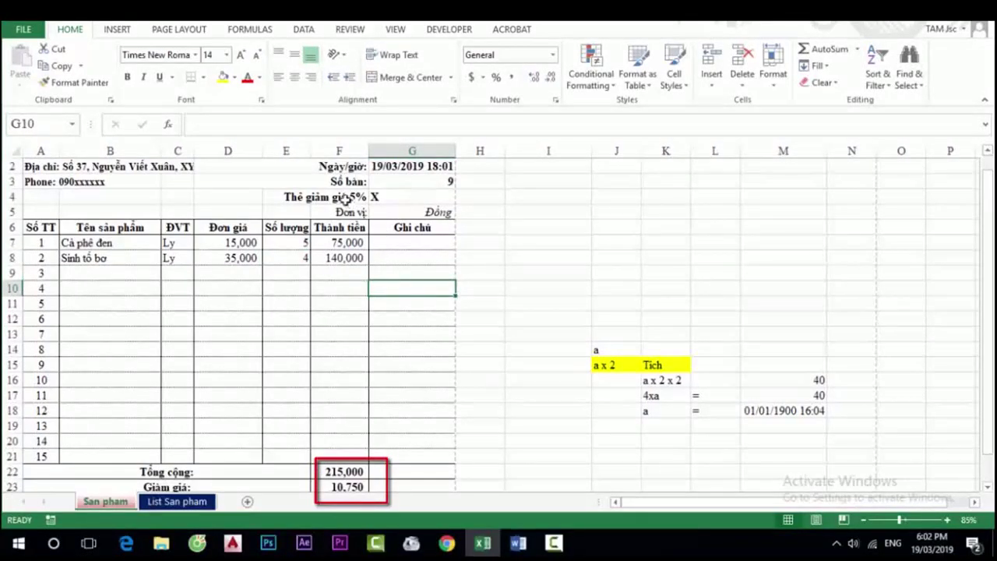
pyautogui.click(340, 199)
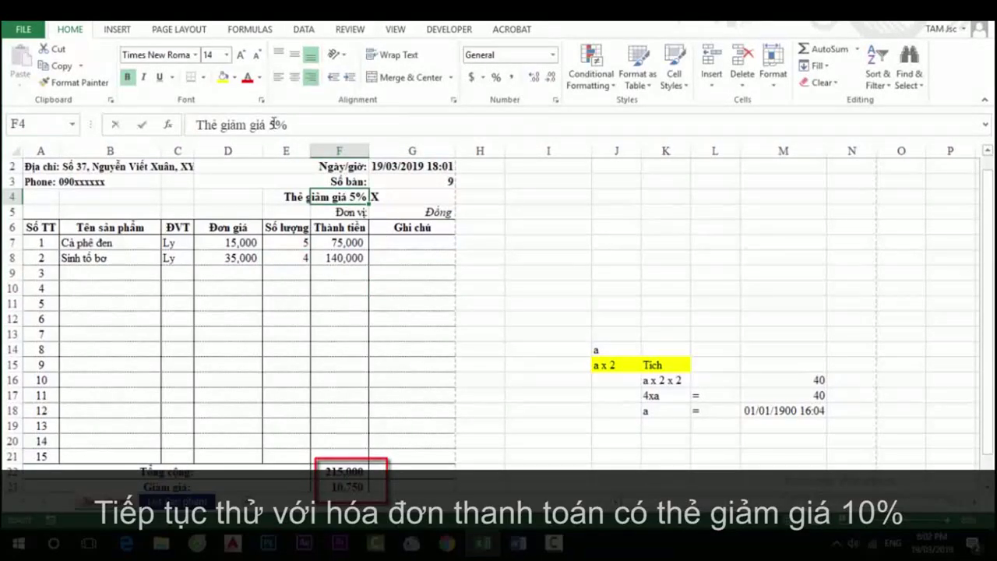
# Change the card label to 'Thẻ giảm giá 10%' and the F23 formula to F22*10%.
pyautogui.click(273, 125)
pyautogui.doubleClick(272, 124)
pyautogui.write('10')
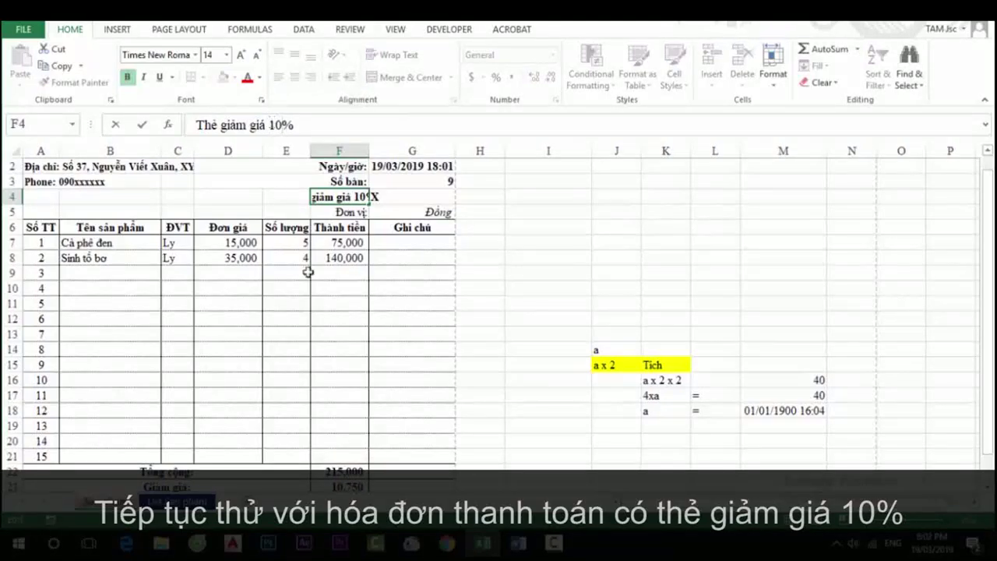
pyautogui.click(341, 377)
pyautogui.scroll(-1, 340, 374)
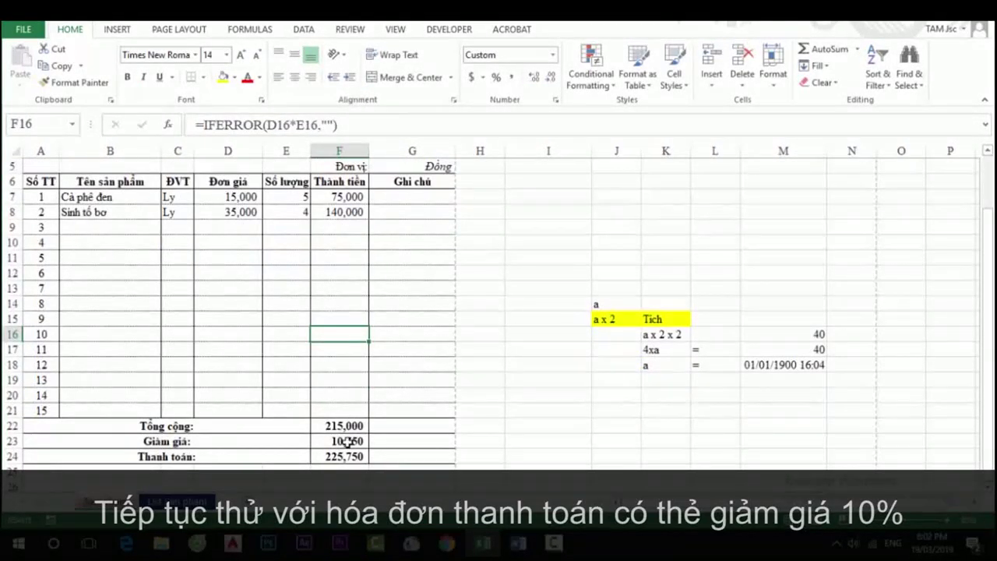
pyautogui.click(346, 441)
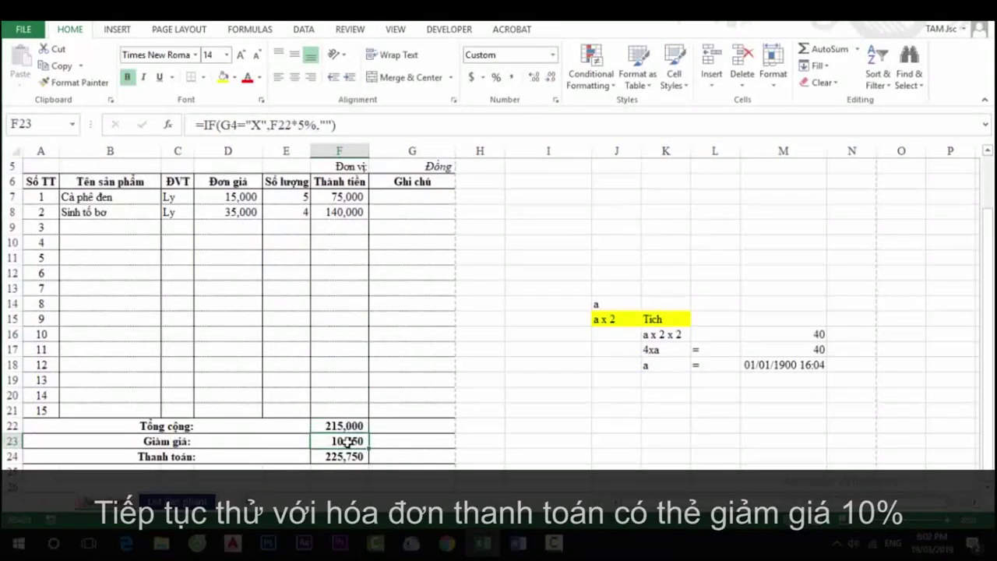
pyautogui.click(299, 124)
pyautogui.click(302, 125)
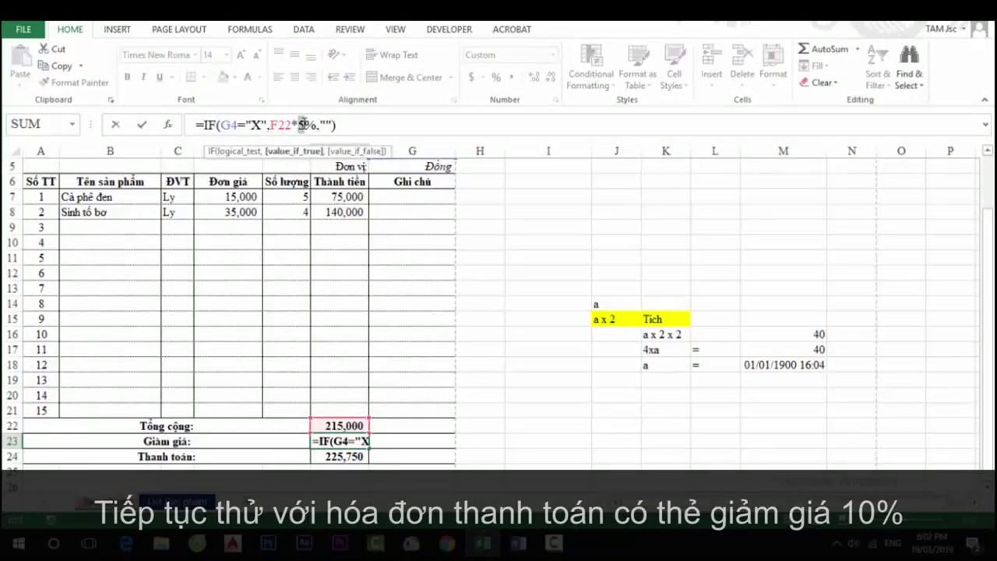
pyautogui.write('10')
pyautogui.press('Return')
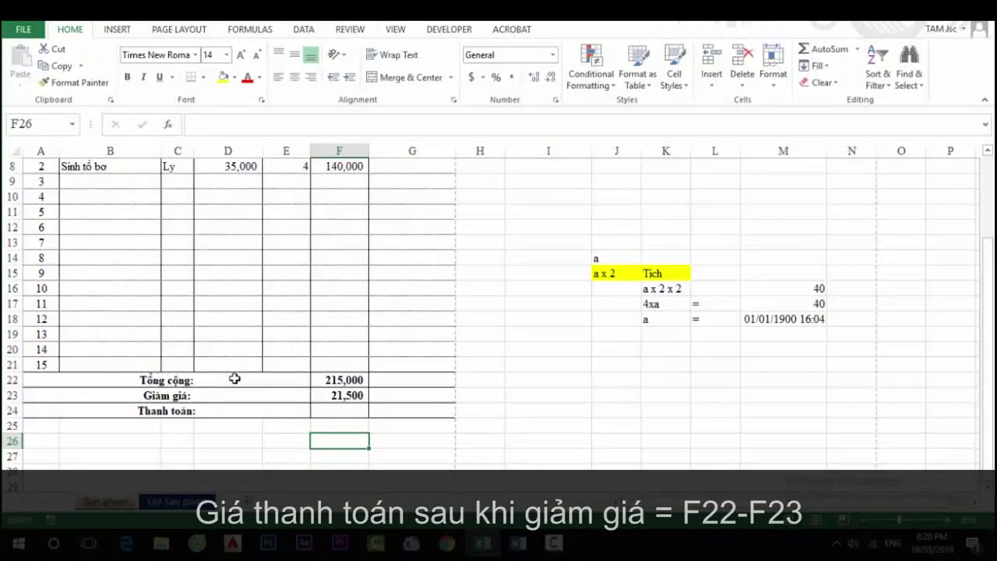
# Enter =F22-F23 in F24 so Thanh toán shows 193,500.
pyautogui.click(339, 414)
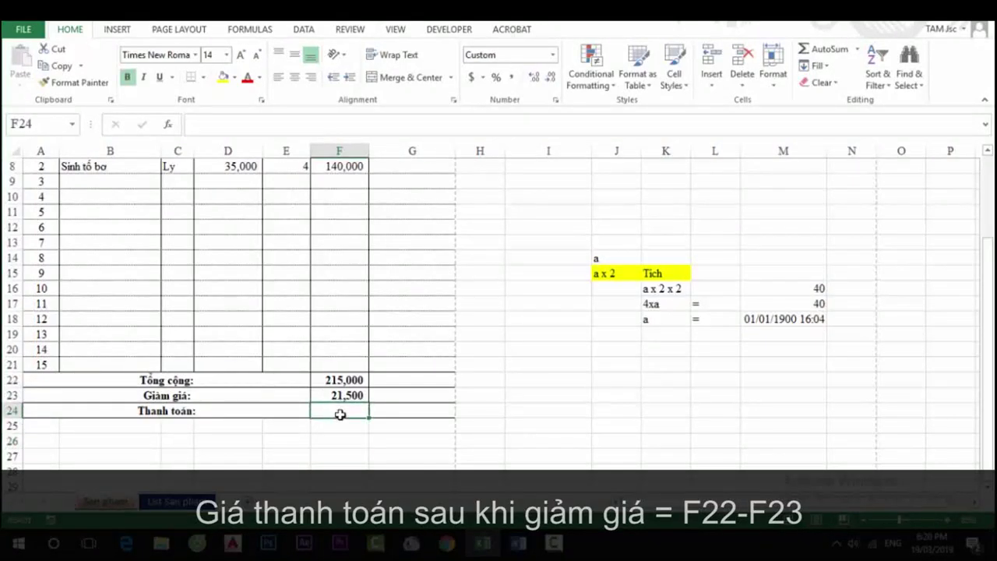
pyautogui.write('=')
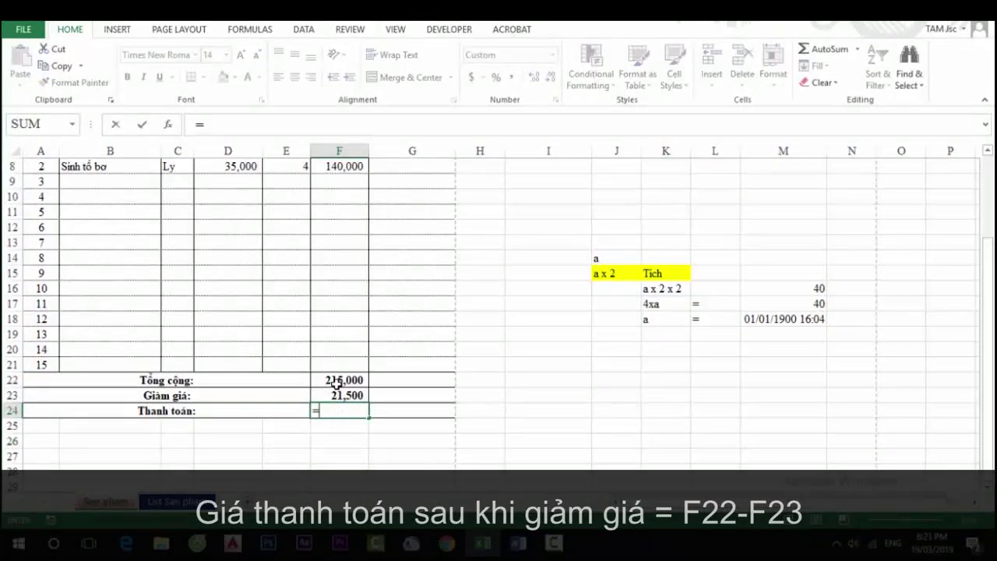
pyautogui.click(335, 382)
pyautogui.write('-')
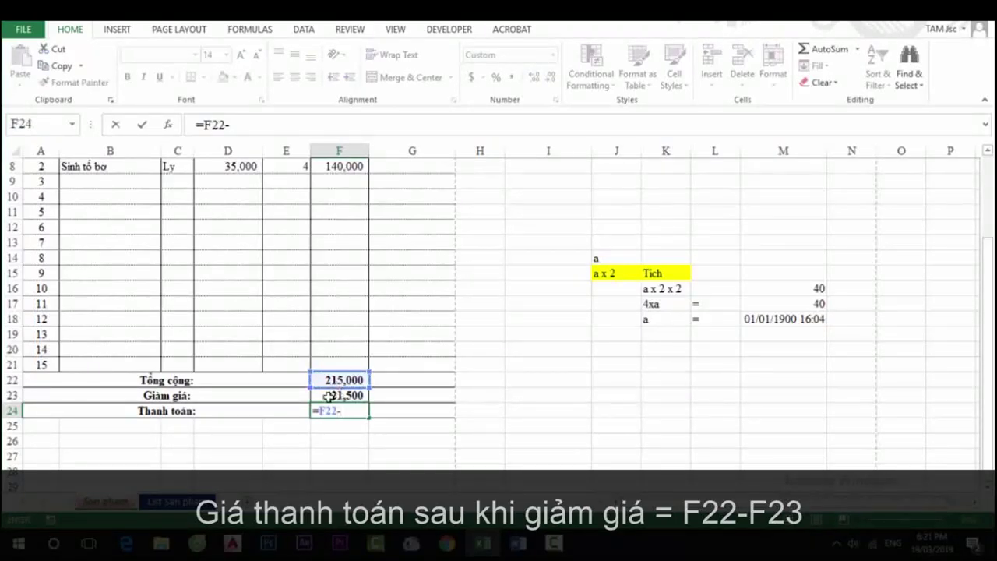
pyautogui.click(352, 396)
pyautogui.press('Return')
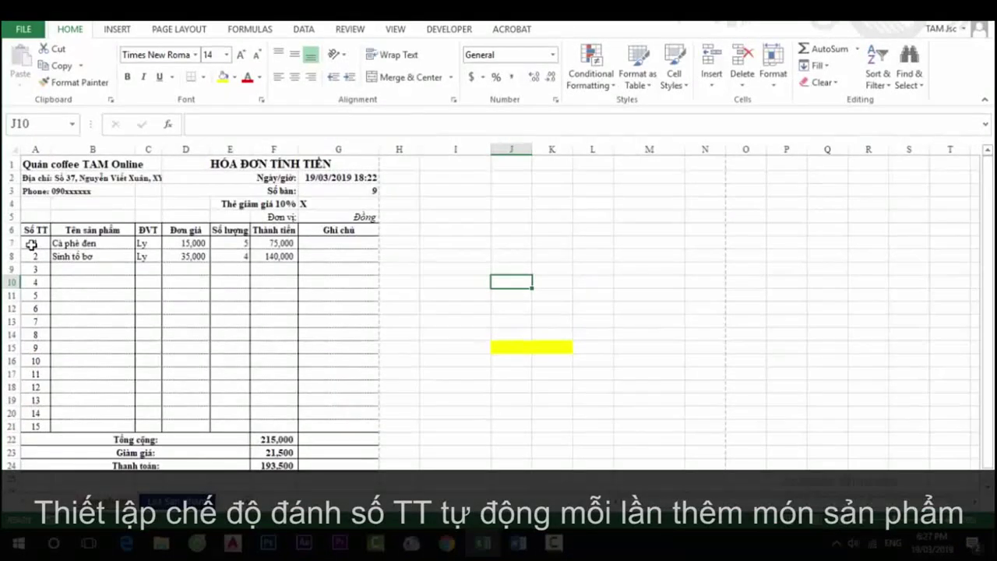
# Clear the fixed serial numbers and enter =IF(B7="","",1) in A7.
pyautogui.moveTo(32, 246); pyautogui.dragTo(39, 421)
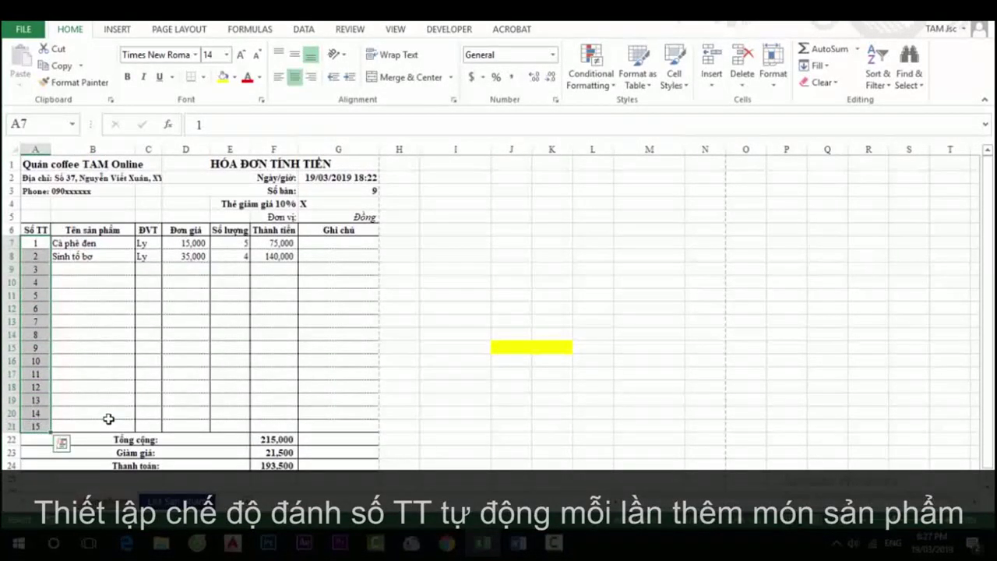
pyautogui.press('Delete')
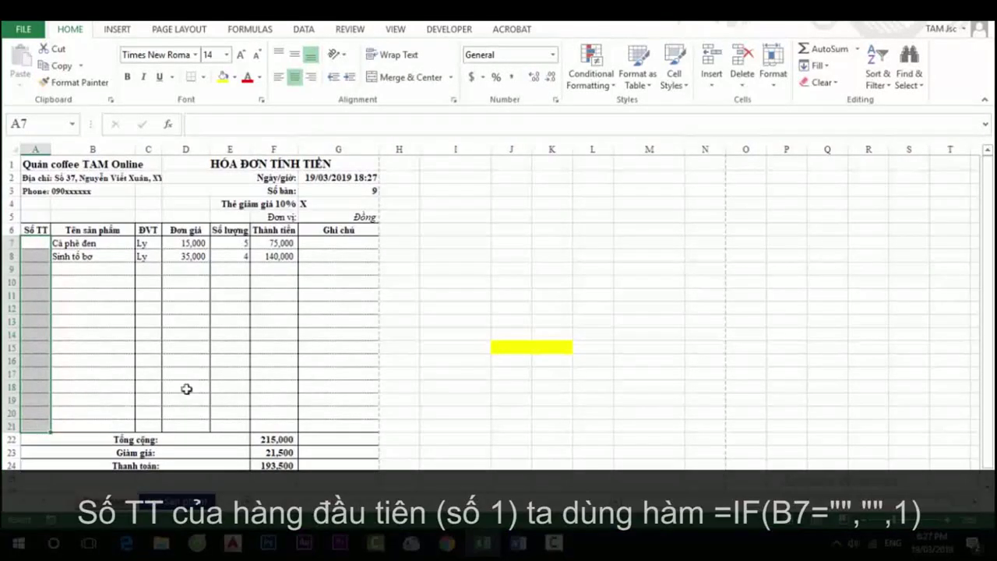
pyautogui.click(35, 244)
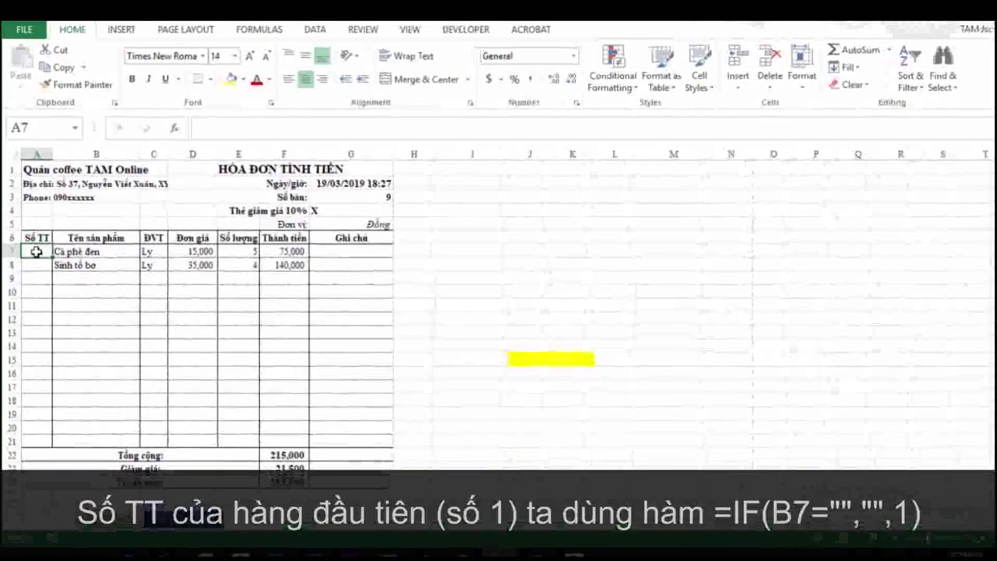
pyautogui.write('=i')
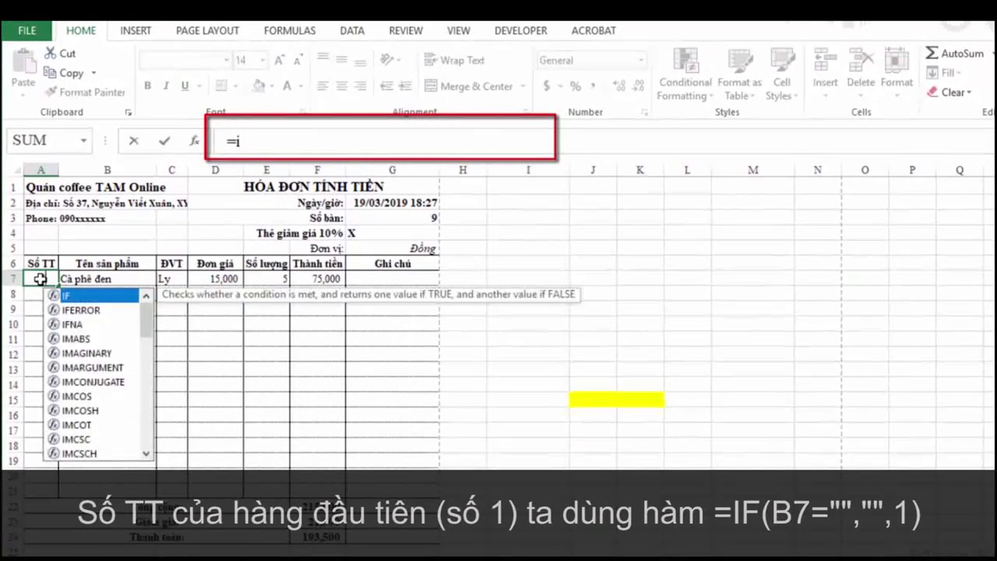
pyautogui.write('f')
pyautogui.doubleClick(70, 297)
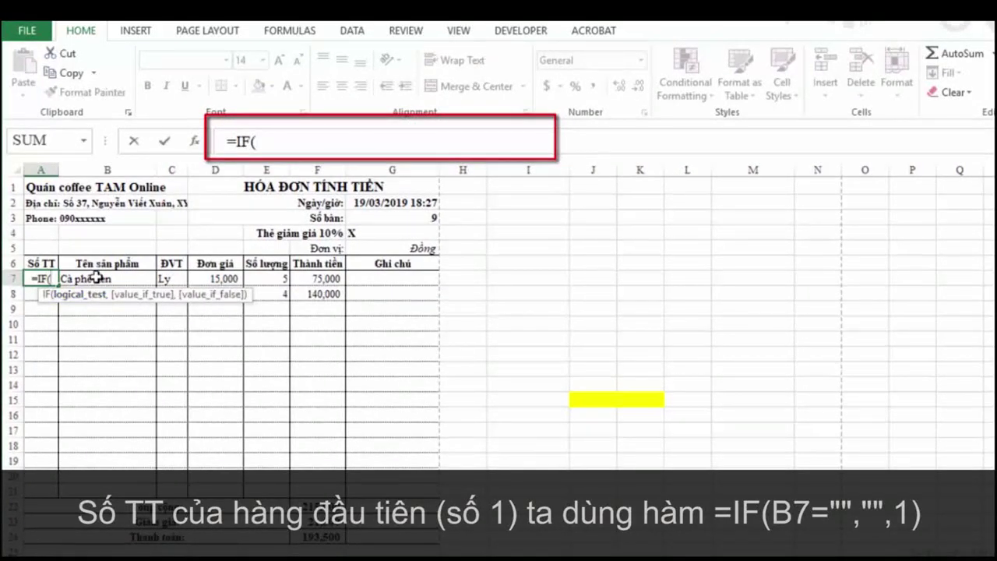
pyautogui.click(97, 277)
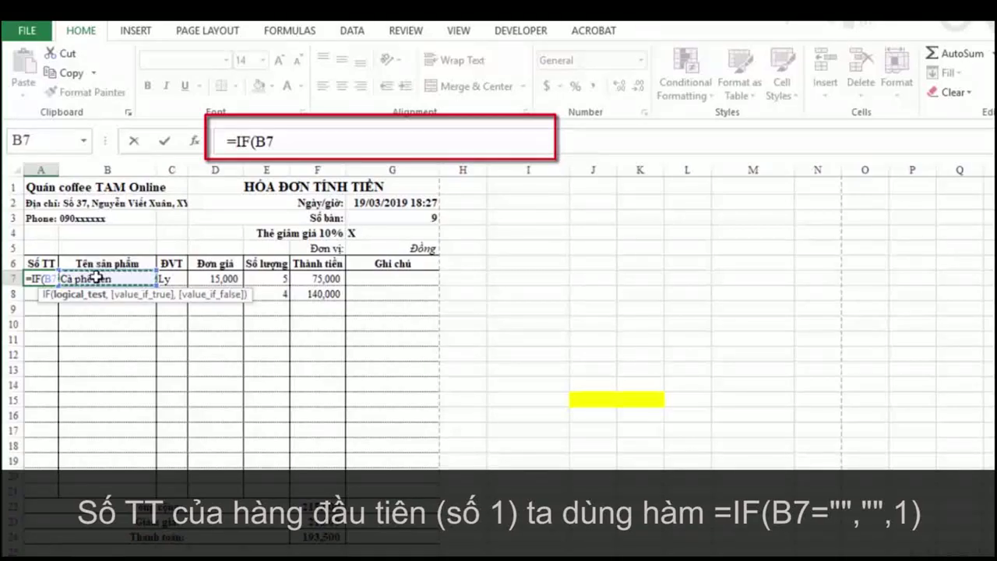
pyautogui.write('=""')
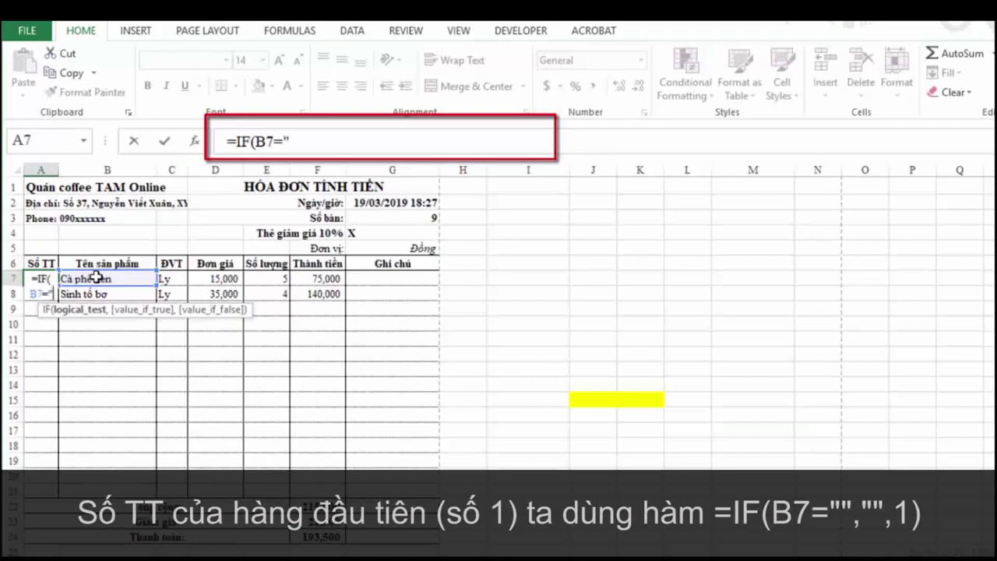
pyautogui.write(',')
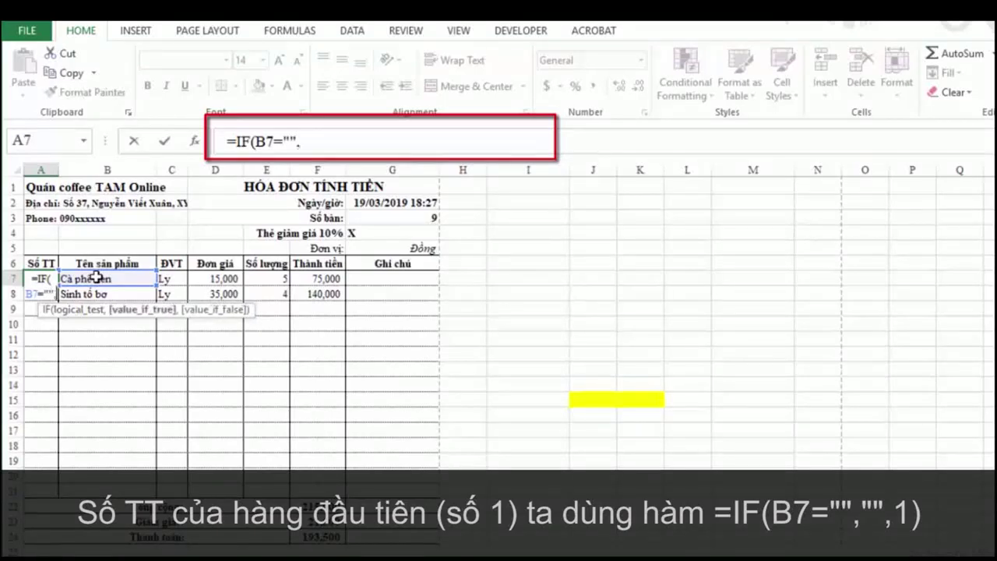
pyautogui.write('""')
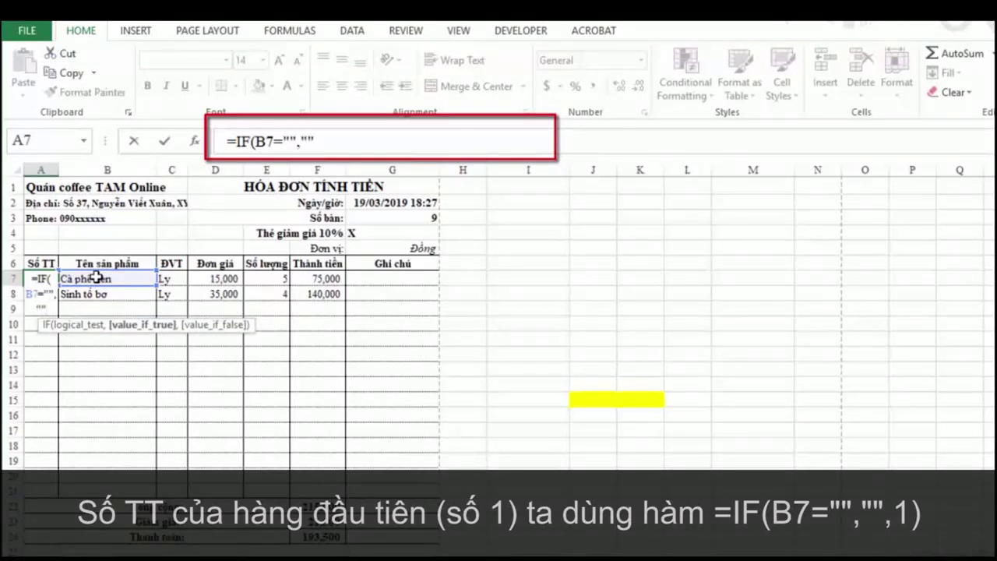
pyautogui.write(',1')
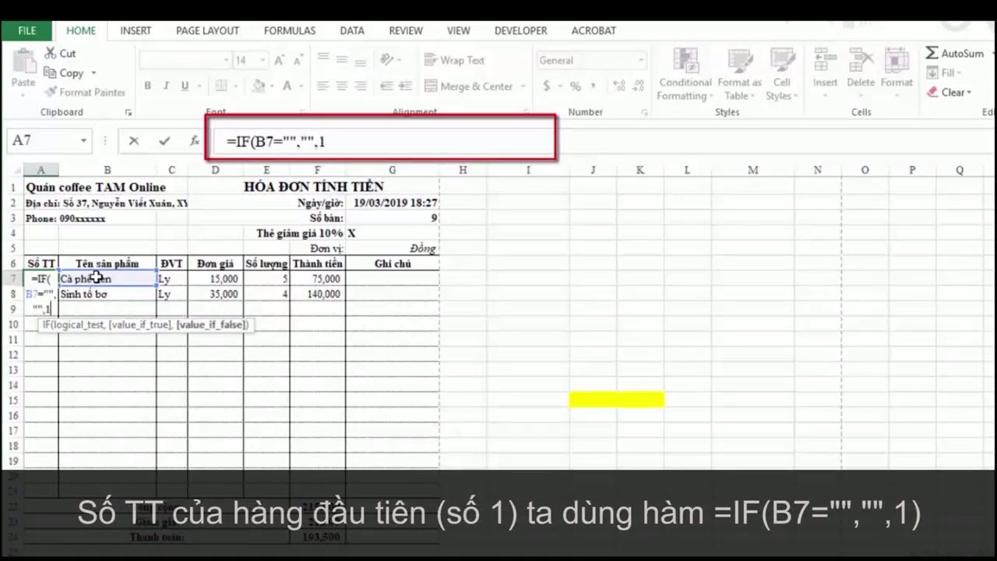
pyautogui.press('Return')
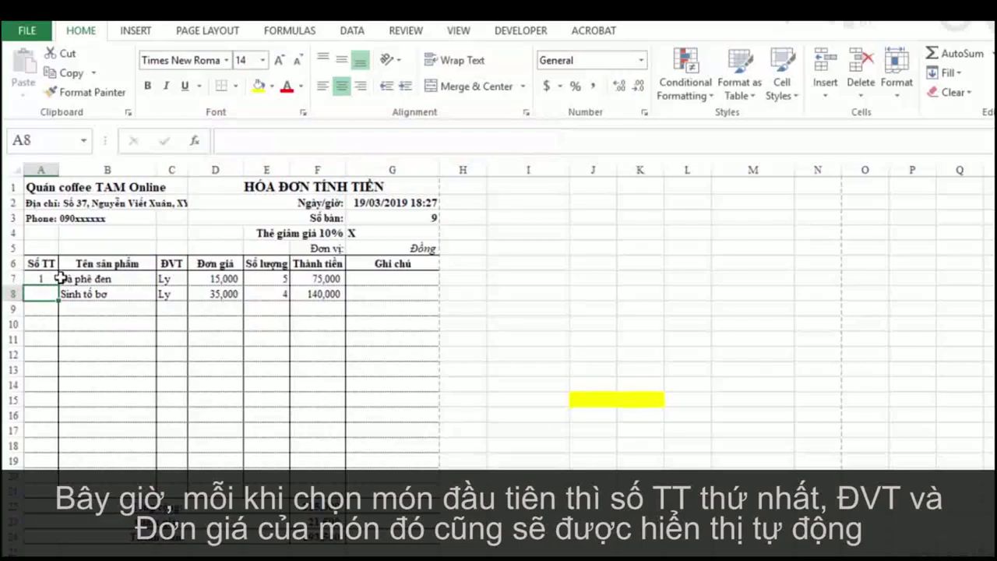
# Clear the products and quantities from rows 7 and 8.
pyautogui.click(92, 293)
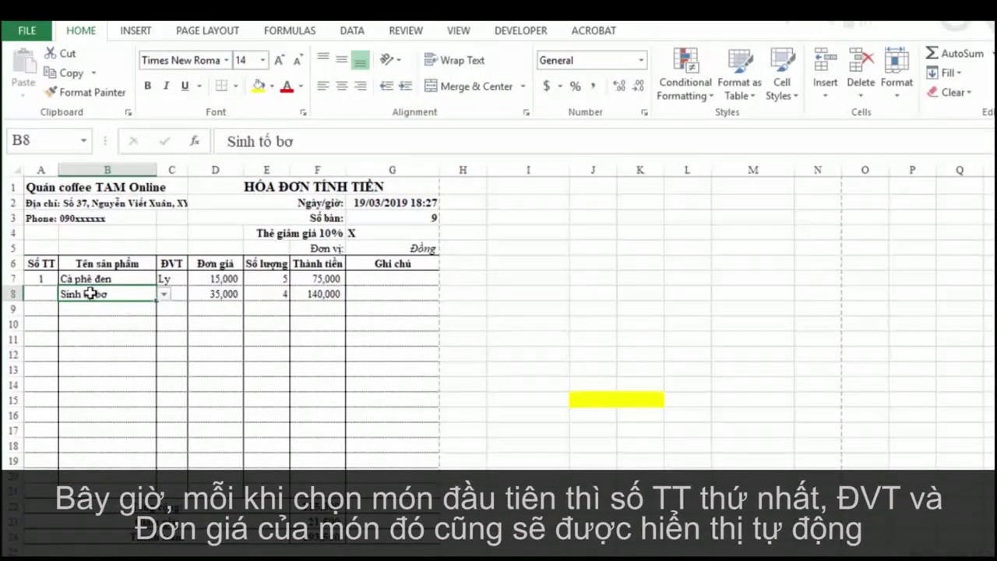
pyautogui.press('BackSpace')
pyautogui.click(268, 292)
pyautogui.press('BackSpace')
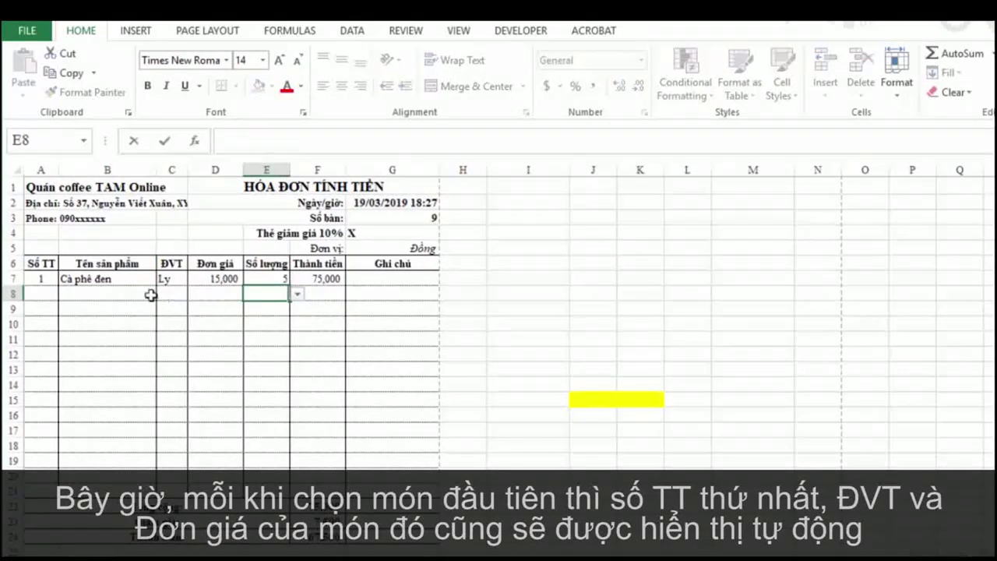
pyautogui.click(120, 282)
pyautogui.press('BackSpace')
pyautogui.click(278, 278)
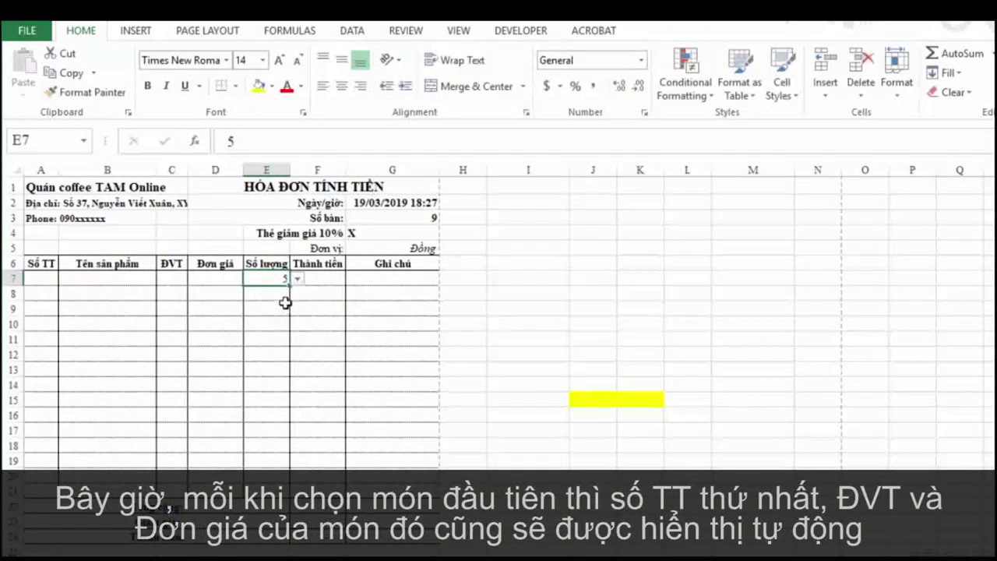
pyautogui.press('BackSpace')
pyautogui.moveTo(271, 313); pyautogui.dragTo(268, 324)
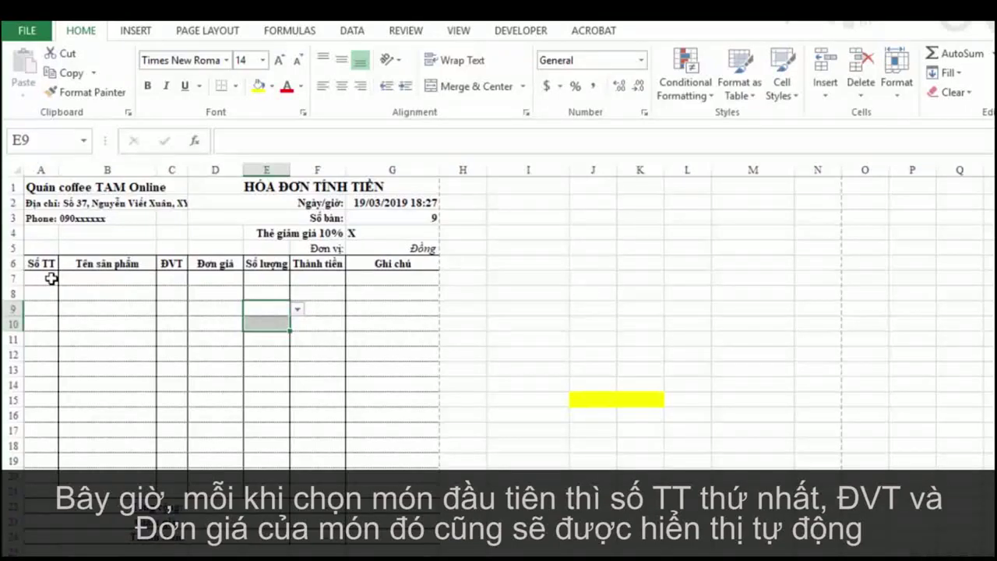
# Choose Cà phê đen in B7 and quantity 1 in E7 from the dropdowns.
pyautogui.click(109, 279)
pyautogui.click(165, 278)
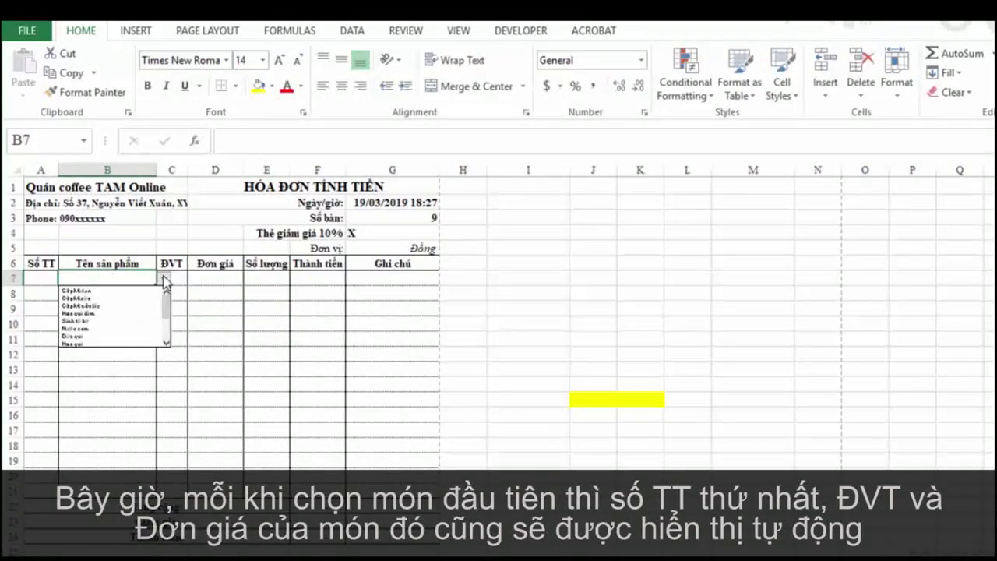
pyautogui.click(111, 291)
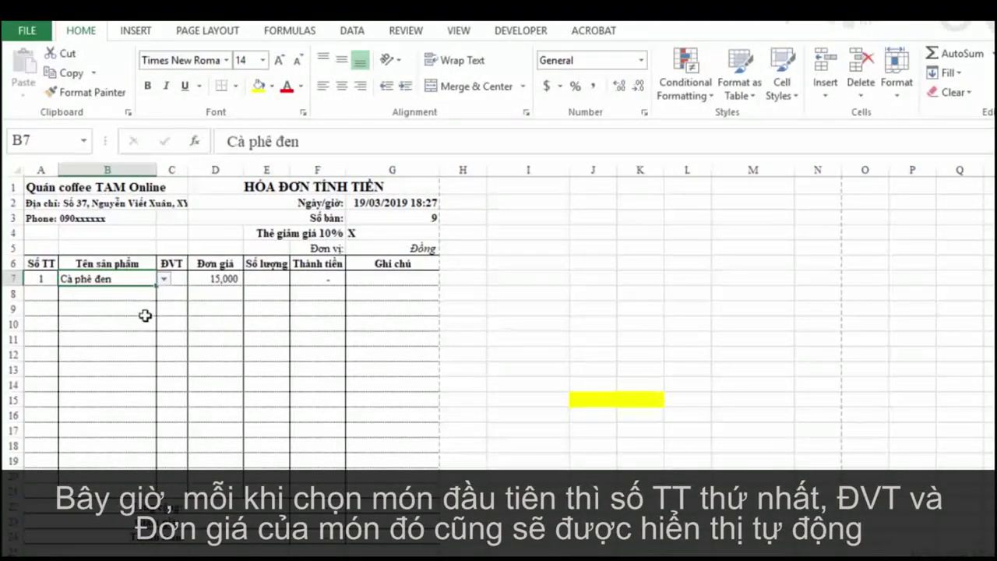
pyautogui.click(105, 314)
pyautogui.click(266, 280)
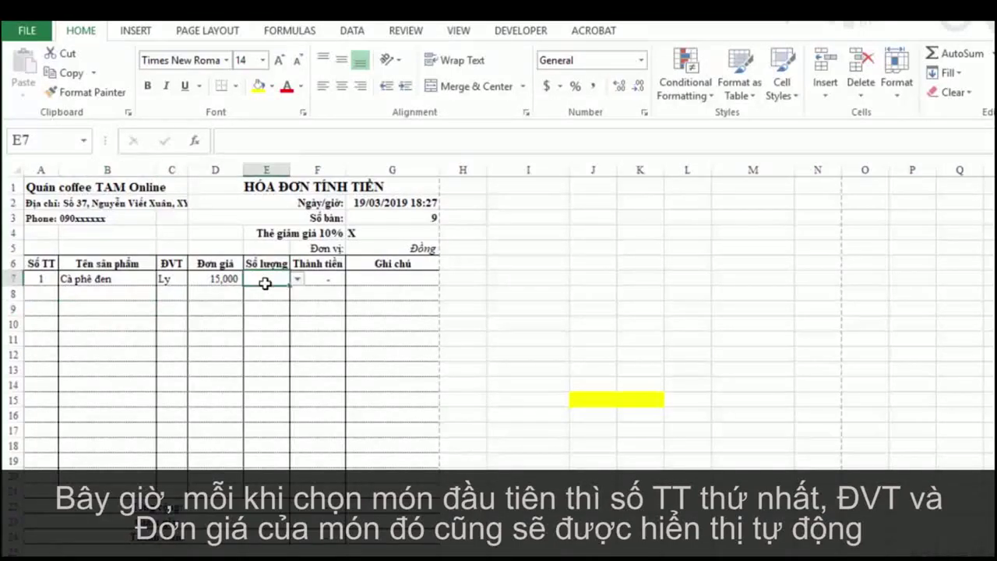
pyautogui.click(297, 279)
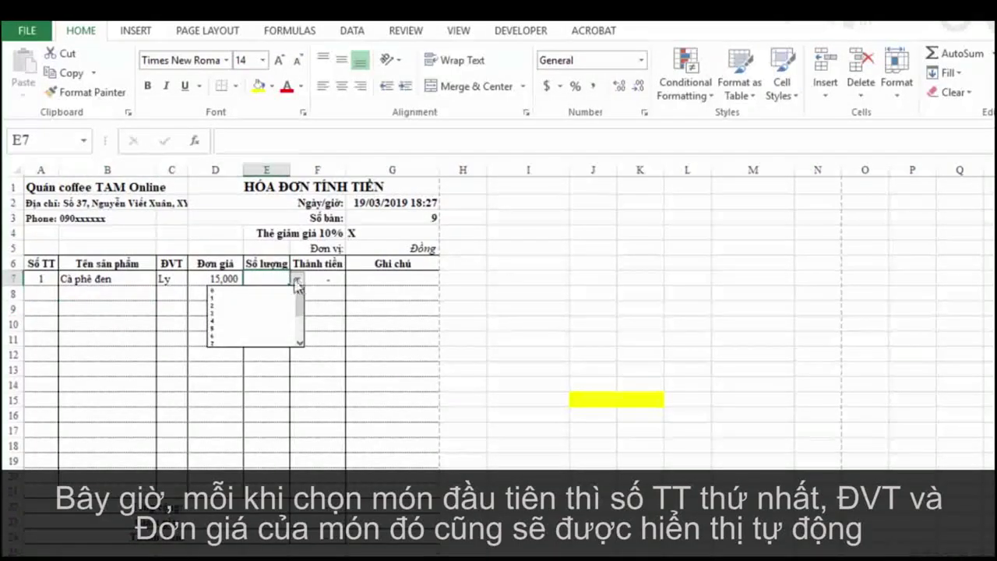
pyautogui.click(263, 296)
pyautogui.click(159, 310)
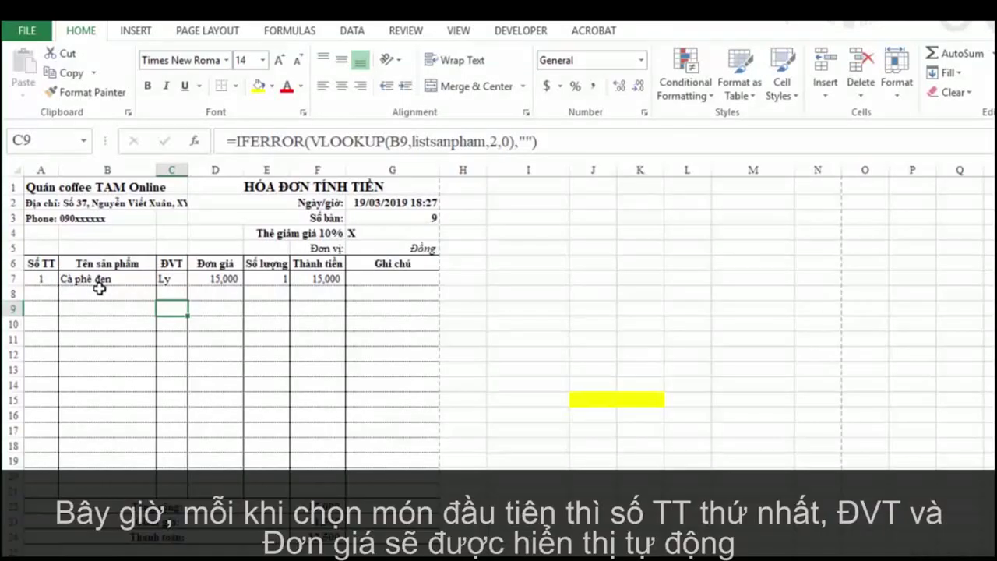
pyautogui.click(39, 293)
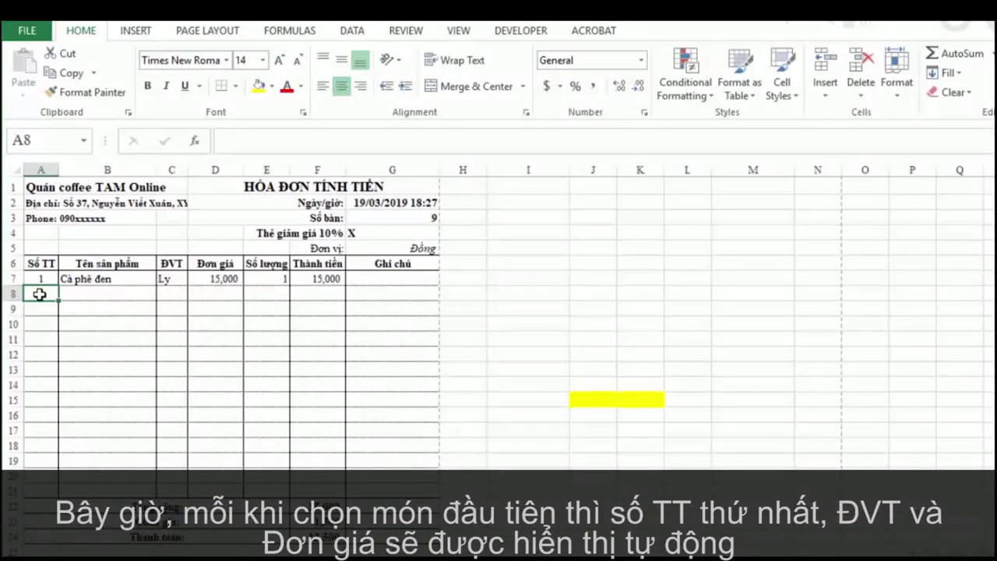
# Enter =IF(B8="","",A7+1) in A8 so numbering continues only when B8 has a product.
pyautogui.write('=')
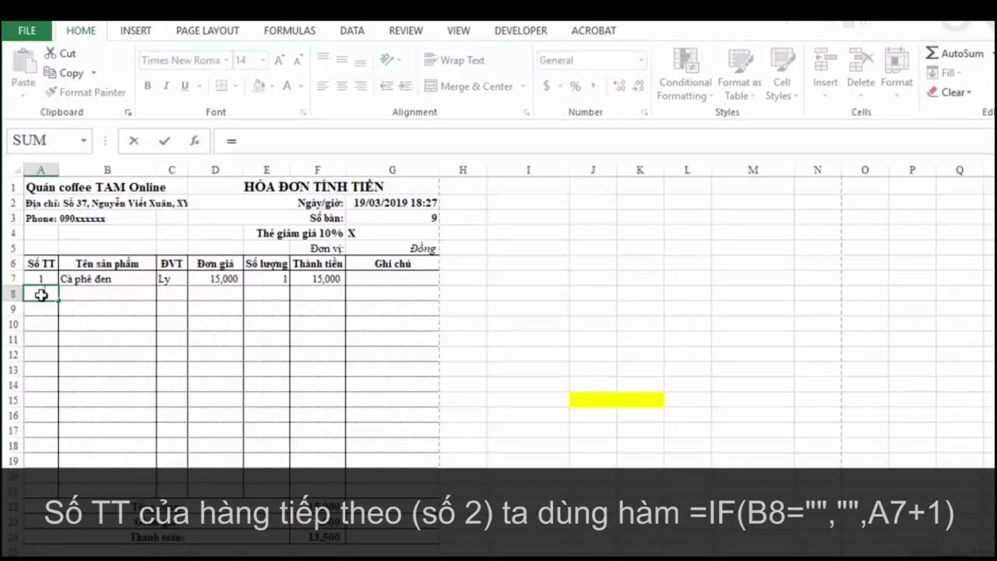
pyautogui.write('=')
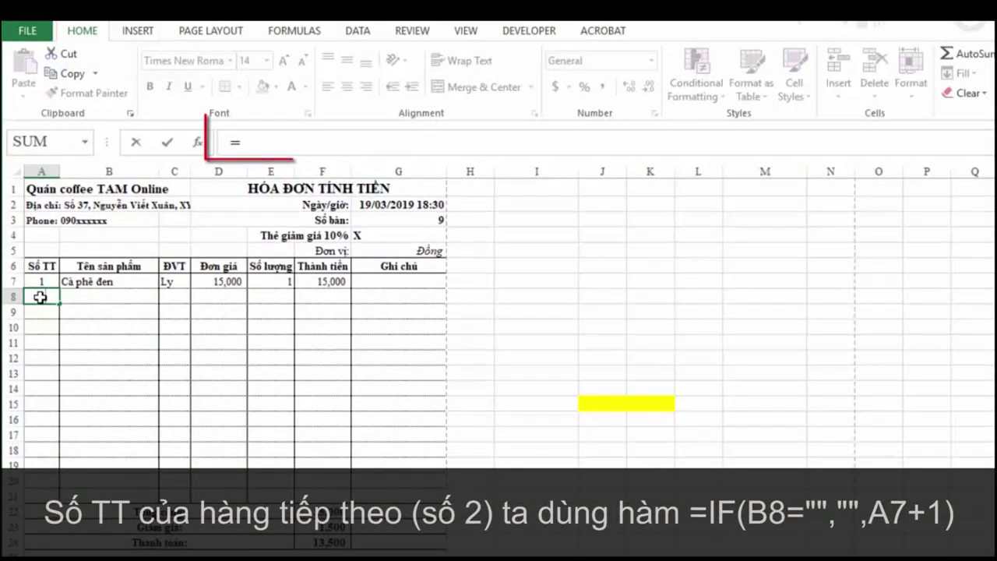
pyautogui.write('if')
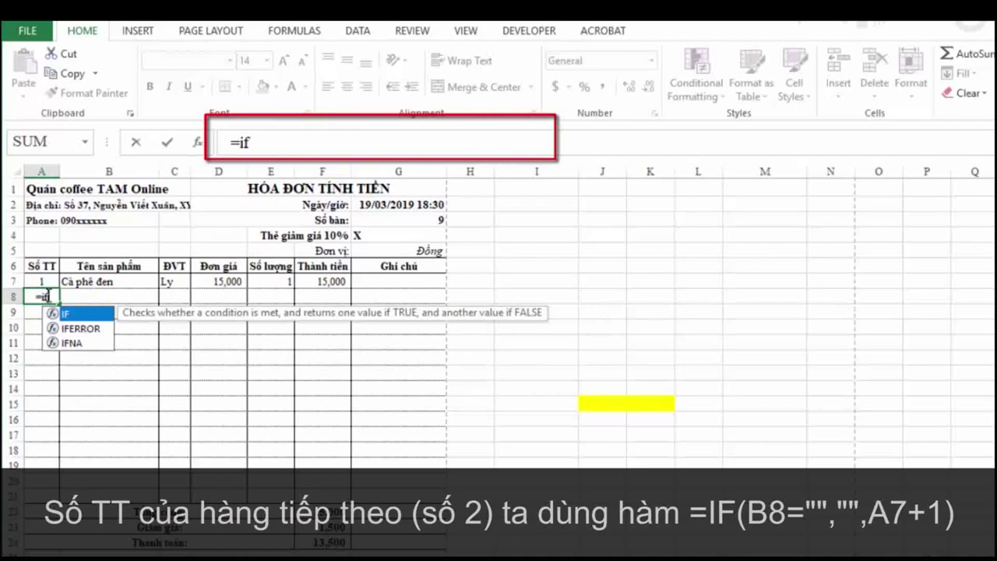
pyautogui.write('(')
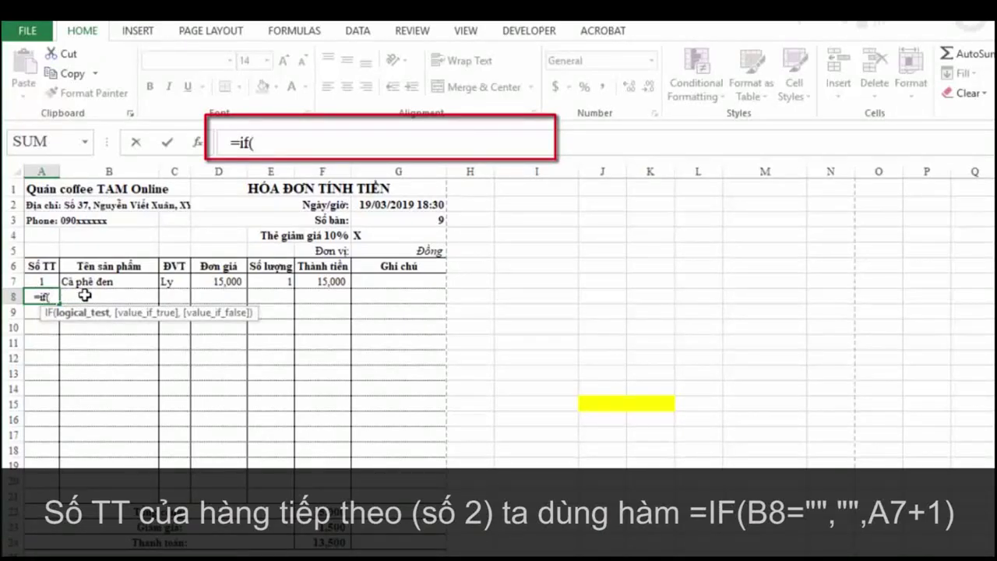
pyautogui.click(84, 295)
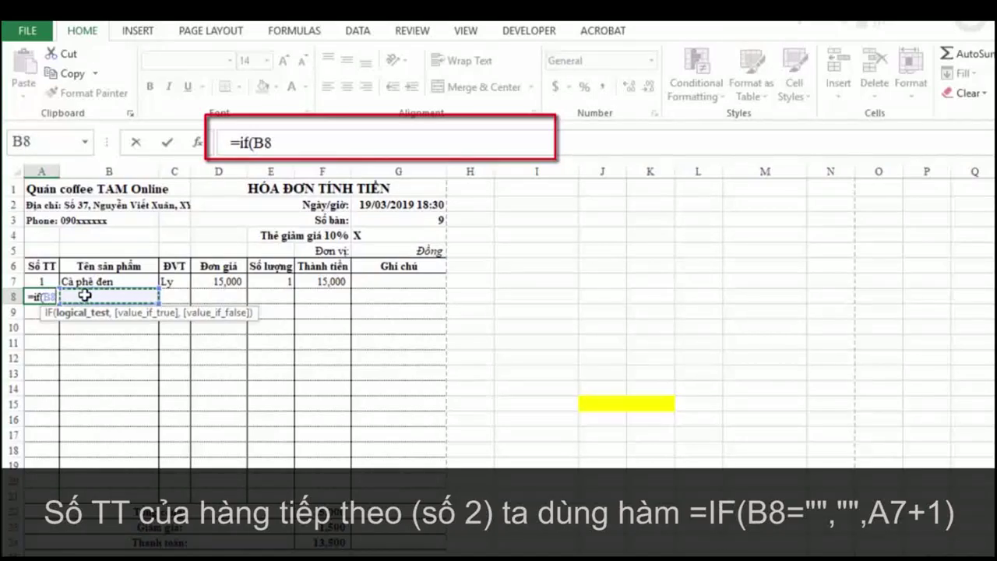
pyautogui.write('=')
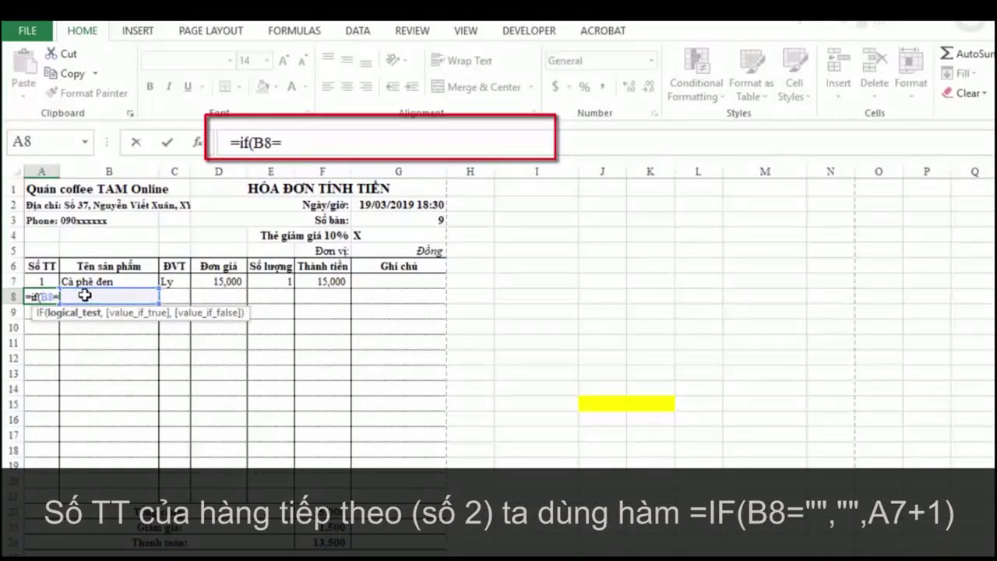
pyautogui.write('""')
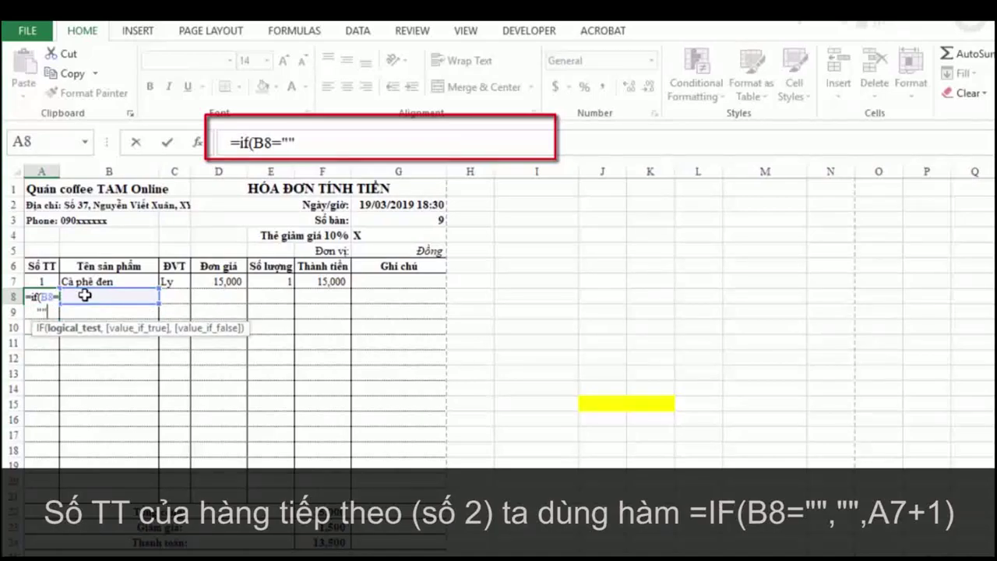
pyautogui.write(',"')
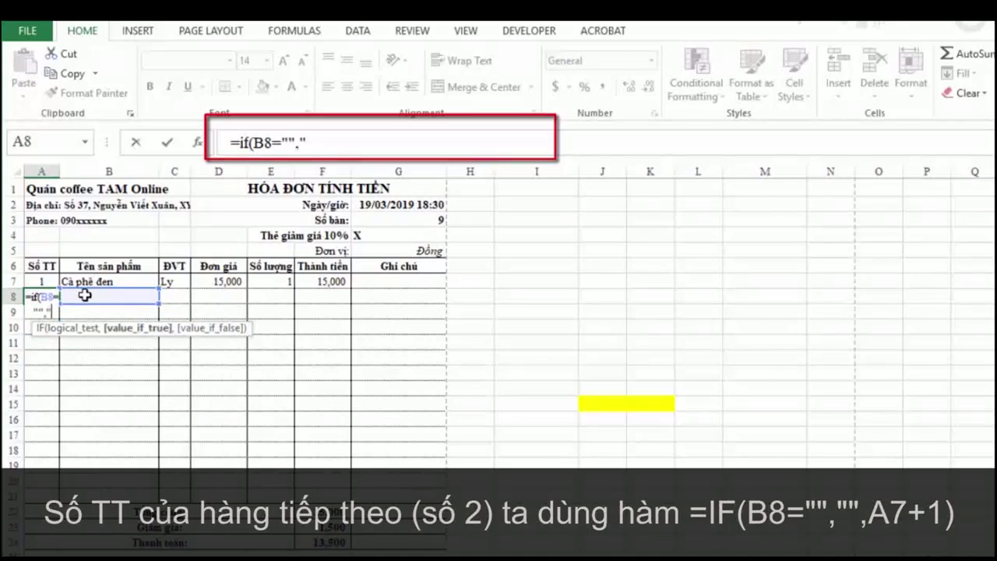
pyautogui.write('",')
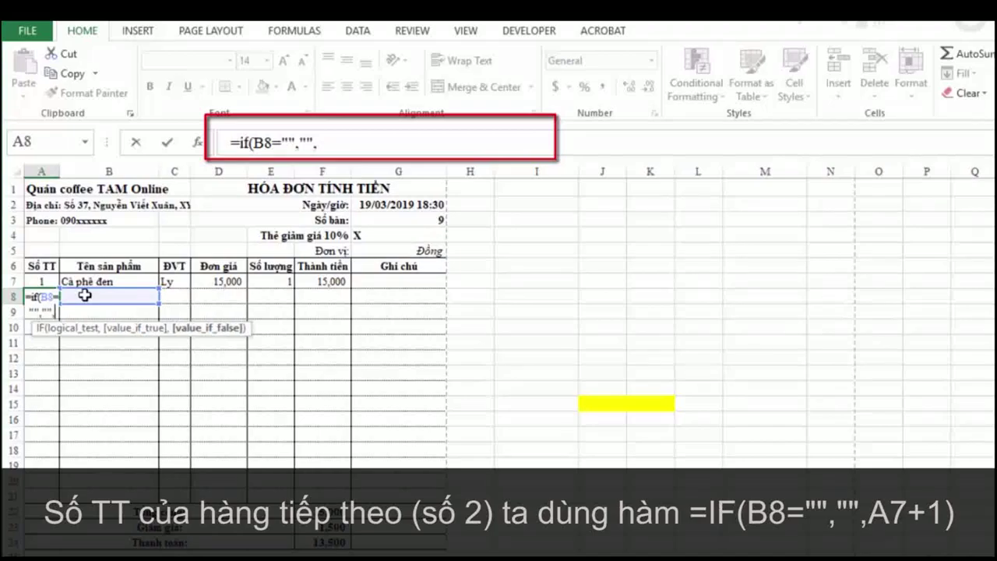
pyautogui.click(43, 279)
pyautogui.write('+')
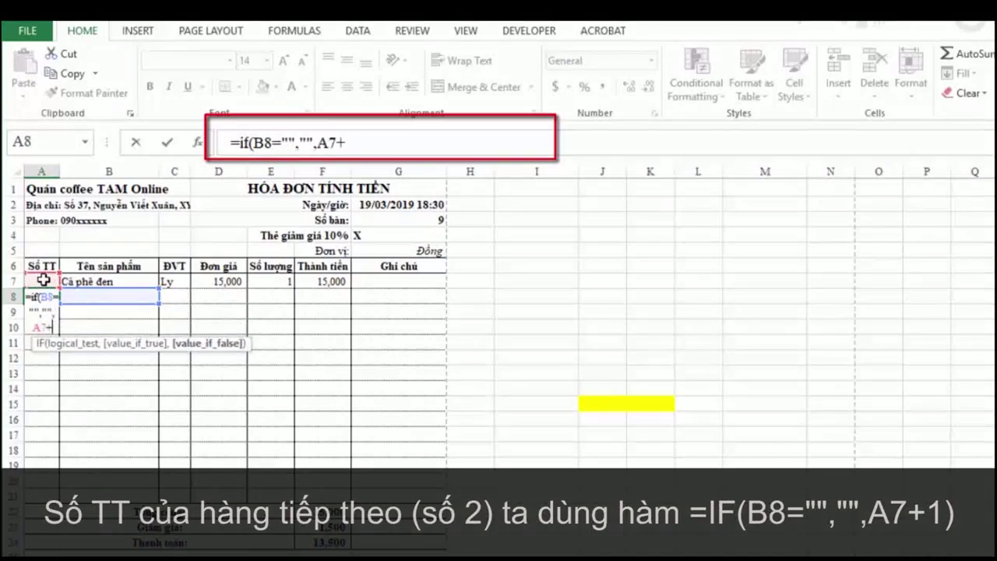
pyautogui.write('1)')
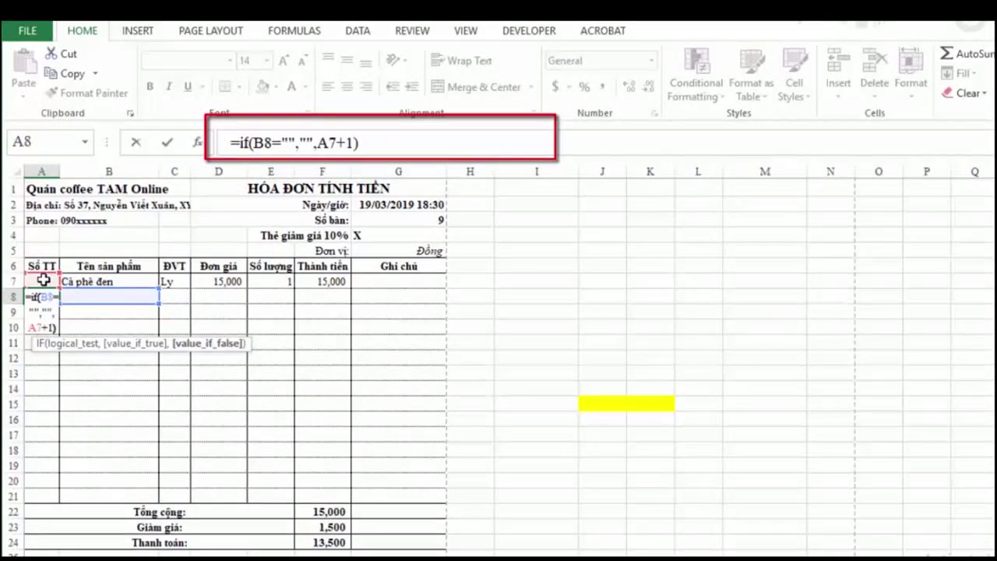
pyautogui.press('Return')
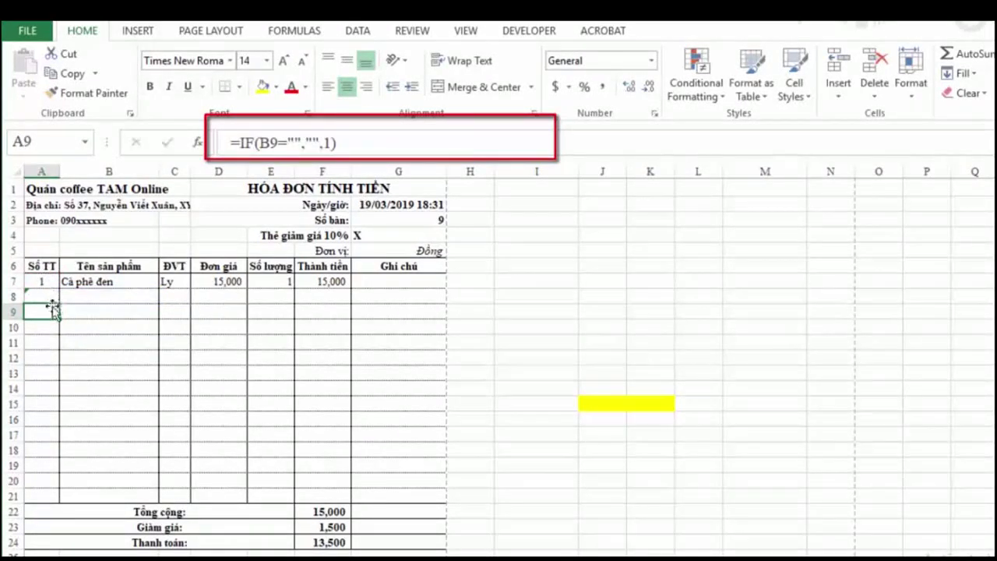
# Set row 8 to Cà phê nâu lắc with quantity 2 and fill A8's numbering formula down to A21.
pyautogui.click(37, 297)
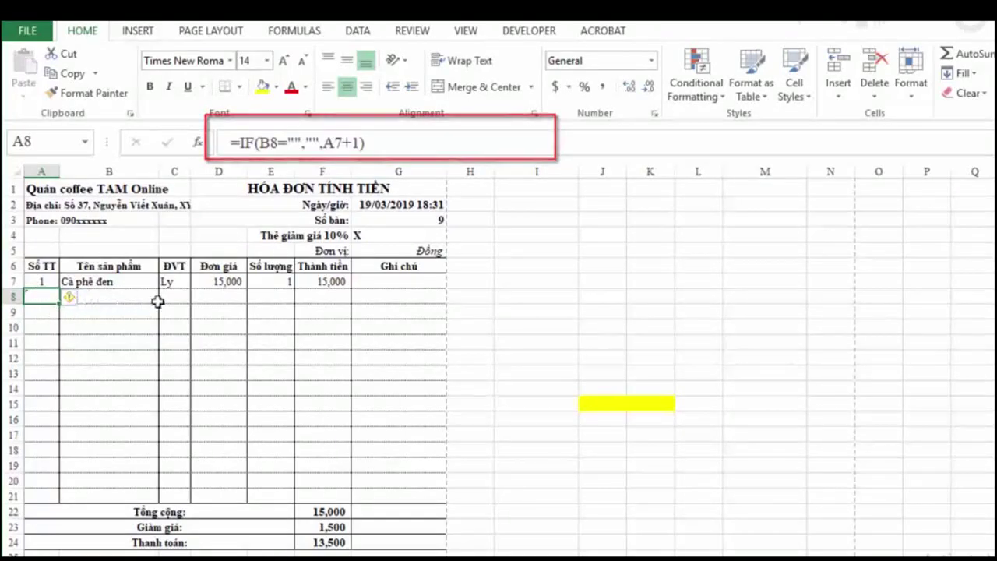
pyautogui.click(132, 297)
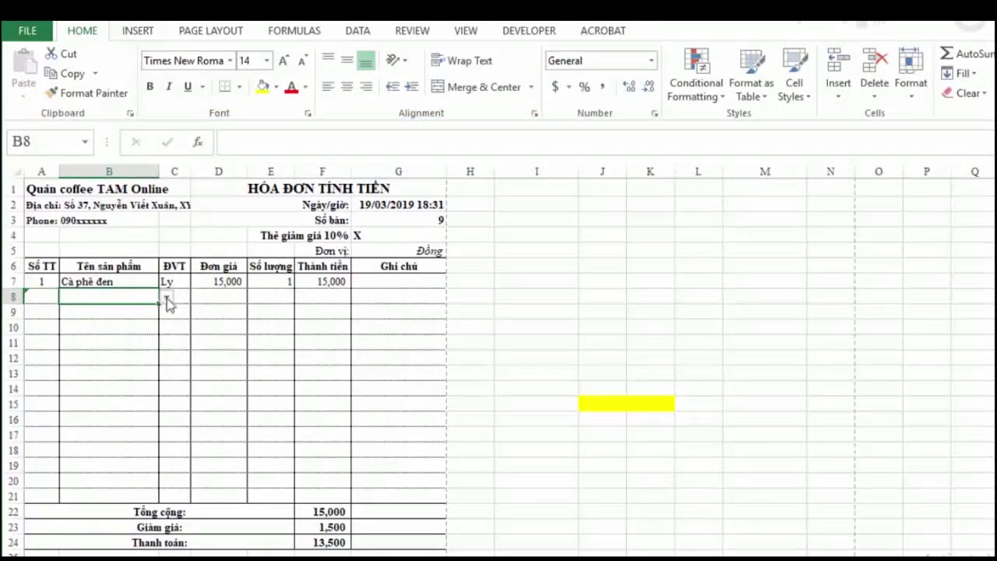
pyautogui.click(168, 301)
pyautogui.click(115, 333)
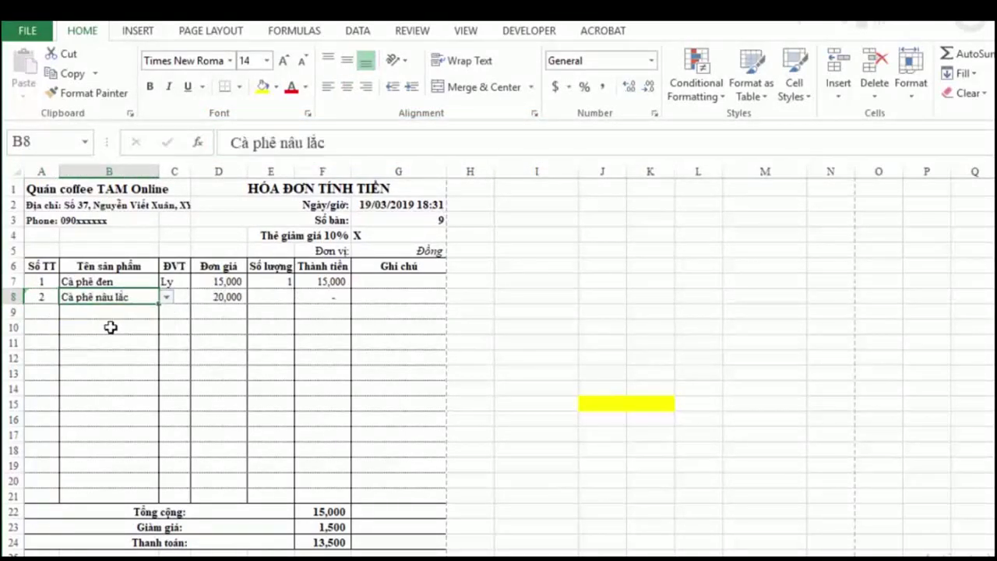
pyautogui.click(273, 304)
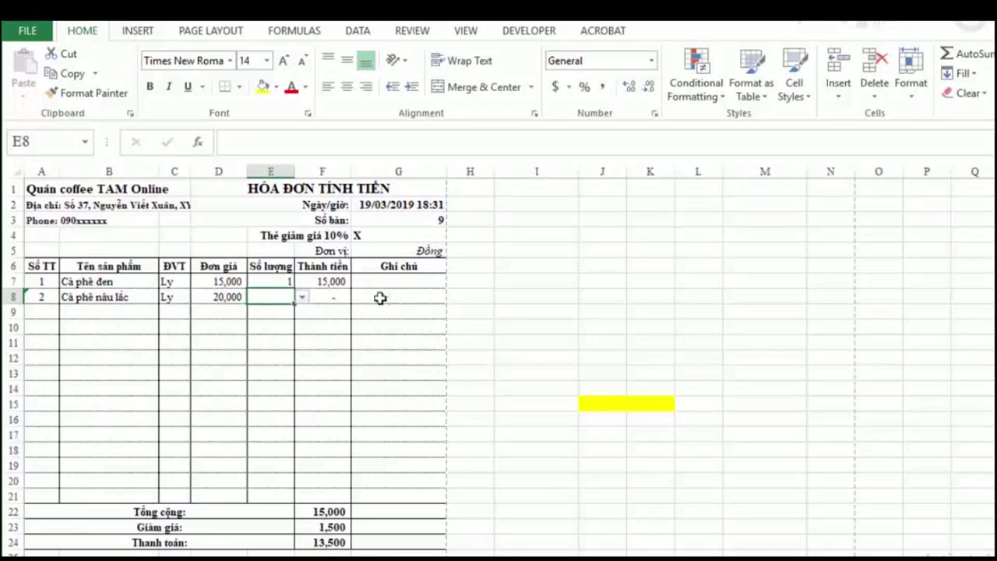
pyautogui.click(302, 300)
pyautogui.click(234, 327)
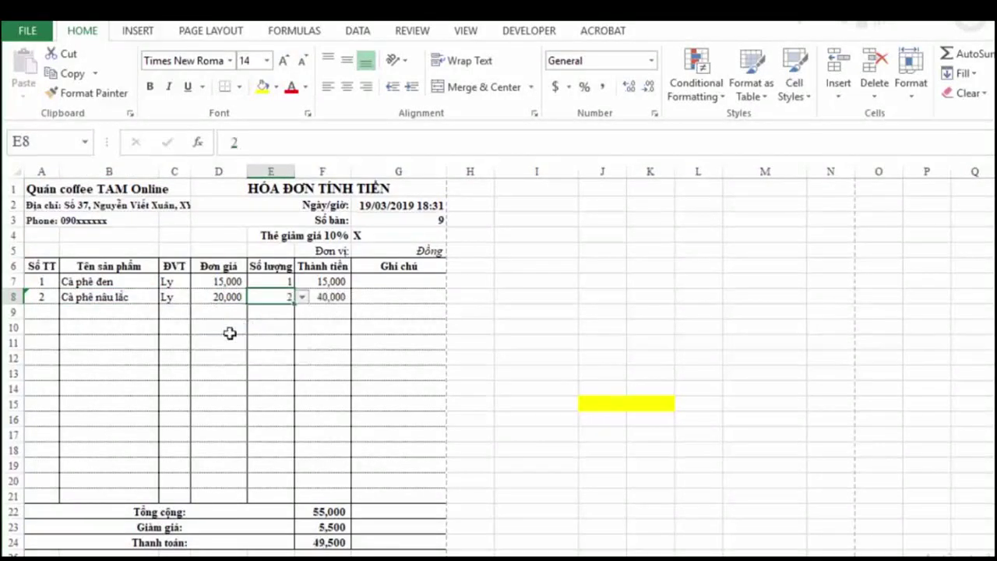
pyautogui.click(180, 343)
pyautogui.click(31, 297)
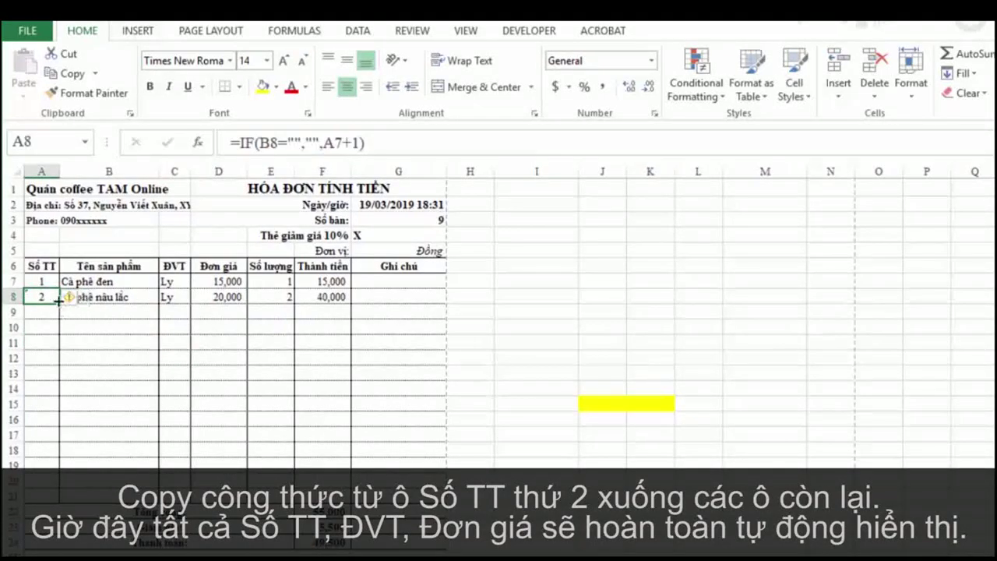
pyautogui.moveTo(56, 319)
pyautogui.mouseDown()
pyautogui.moveTo(53, 497)
pyautogui.moveTo(51, 482)
pyautogui.mouseUp()
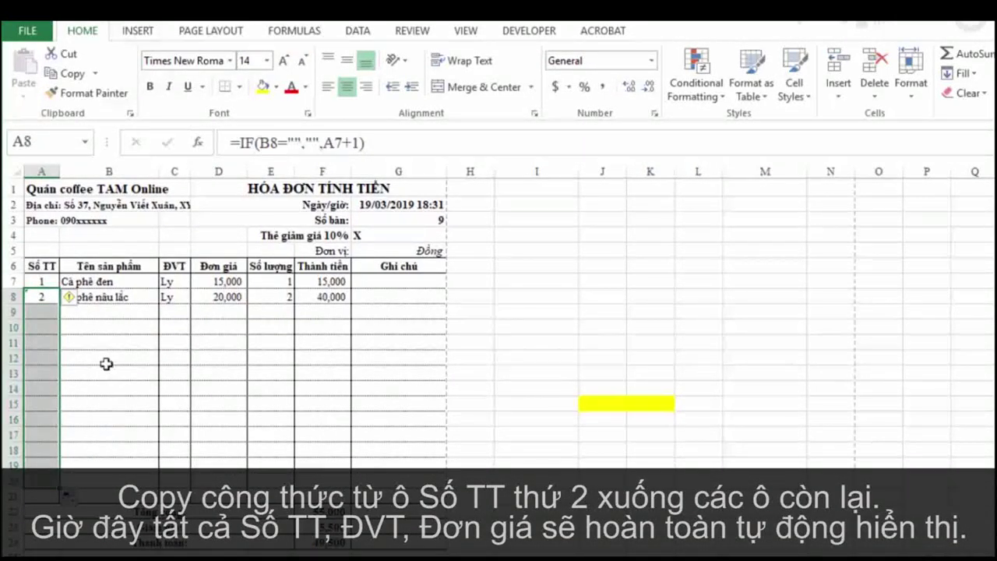
# Add Sinh tố bơ in row 9 and Dừa quả in row 10.
pyautogui.click(116, 311)
pyautogui.click(167, 312)
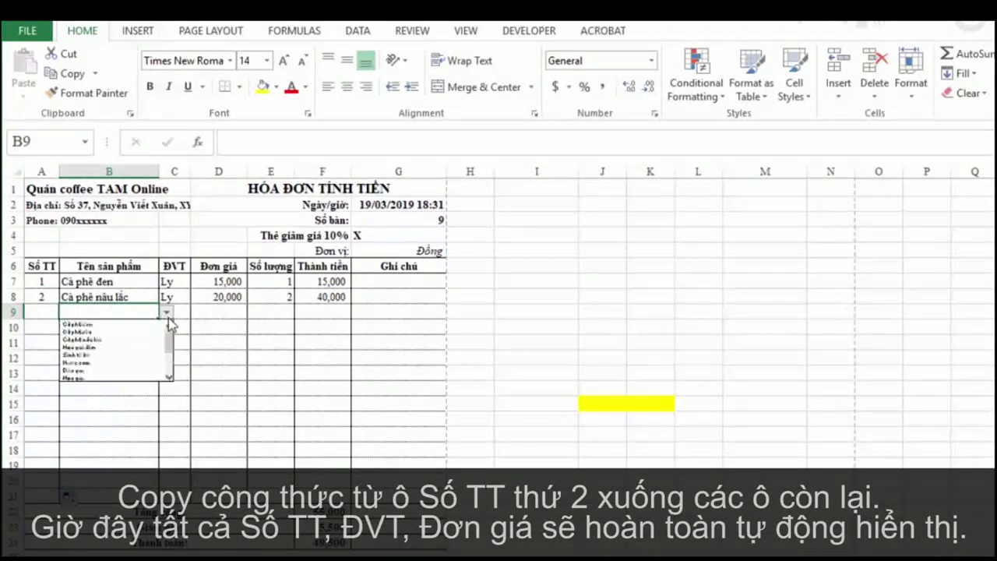
pyautogui.click(117, 361)
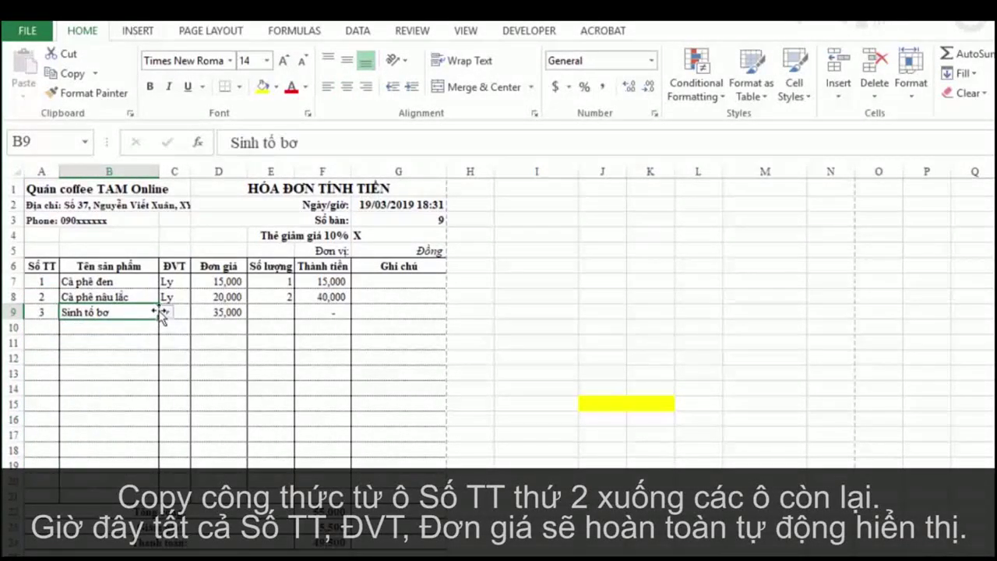
pyautogui.click(138, 331)
pyautogui.click(164, 330)
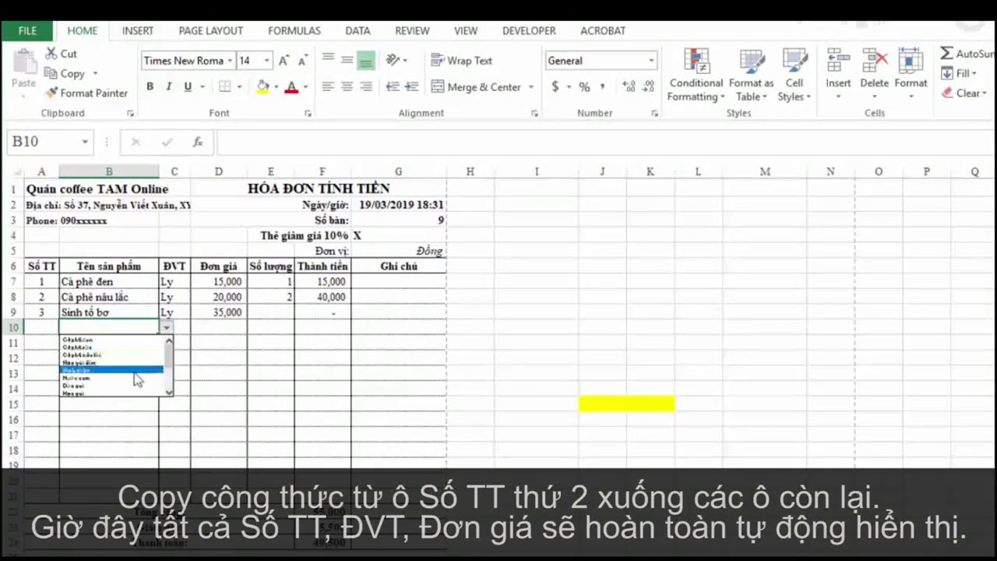
pyautogui.click(127, 390)
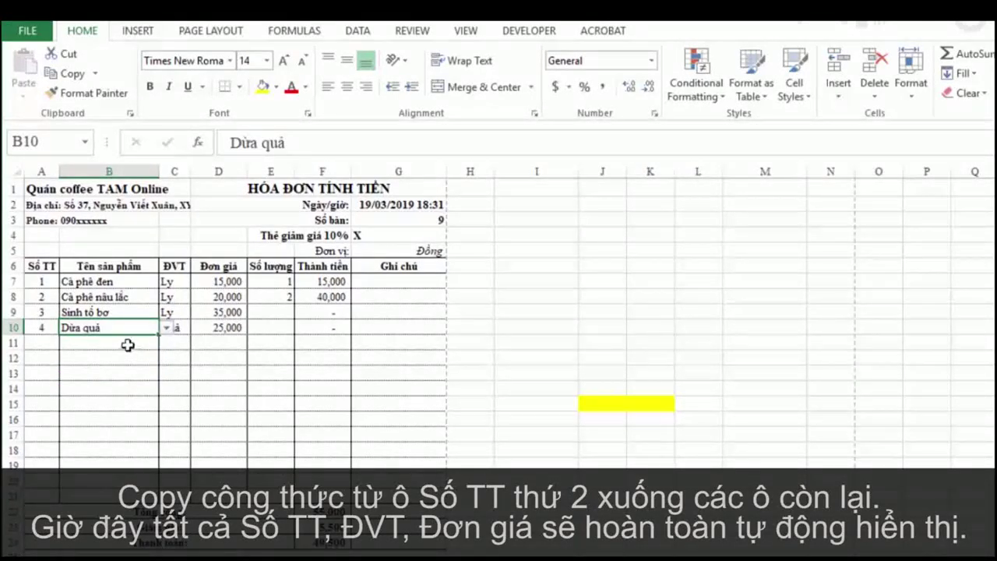
pyautogui.click(127, 342)
pyautogui.click(166, 343)
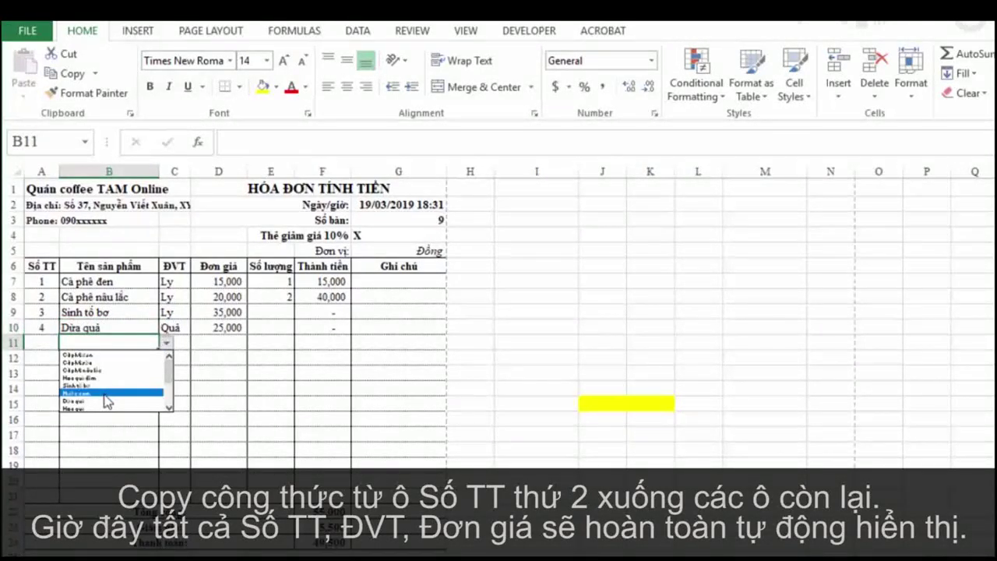
# Add Cà phê đen in row 11 and Trà chanh in row 12.
pyautogui.click(101, 355)
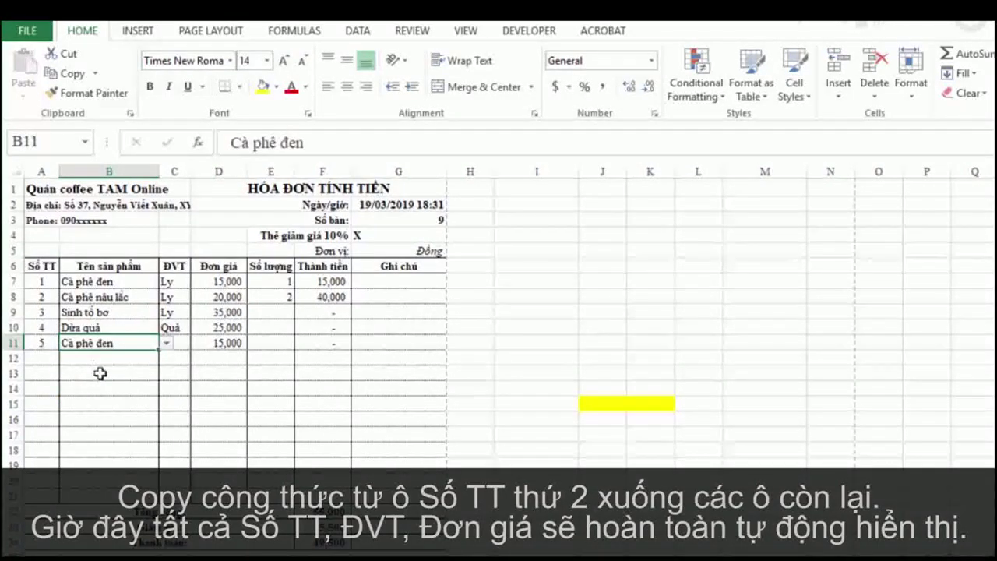
pyautogui.click(100, 373)
pyautogui.click(156, 357)
pyautogui.click(167, 359)
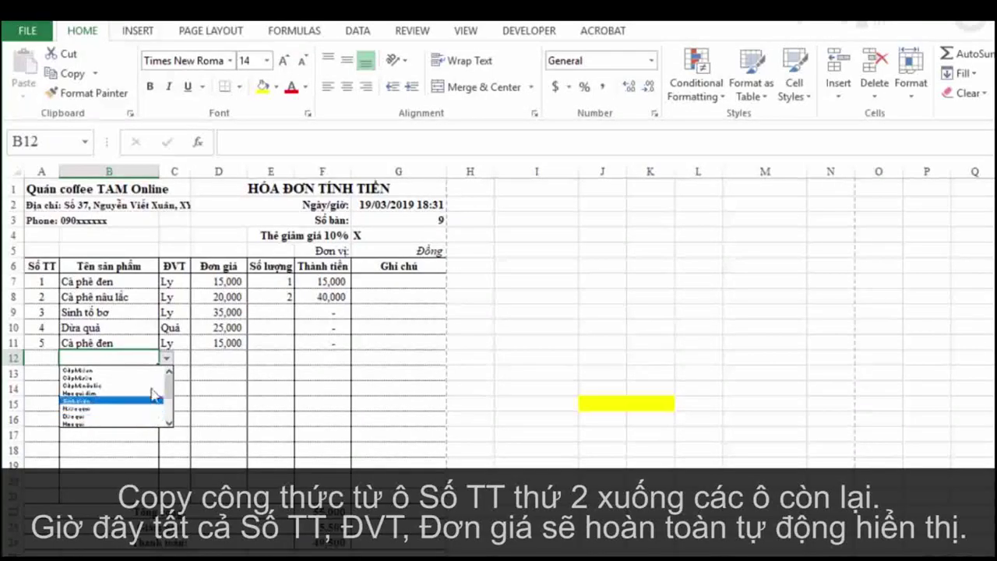
pyautogui.scroll(-2, 148, 401)
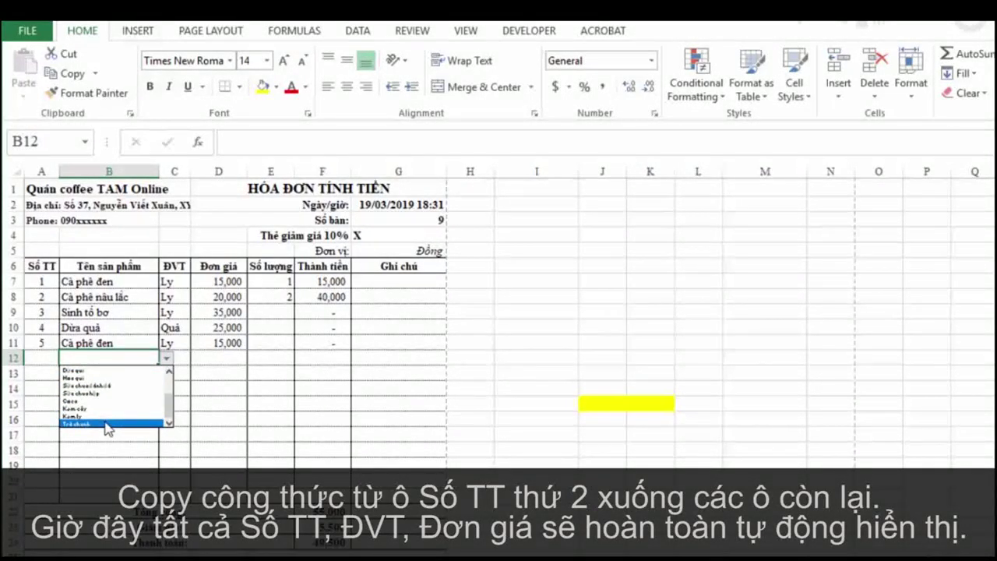
pyautogui.click(107, 424)
pyautogui.click(97, 402)
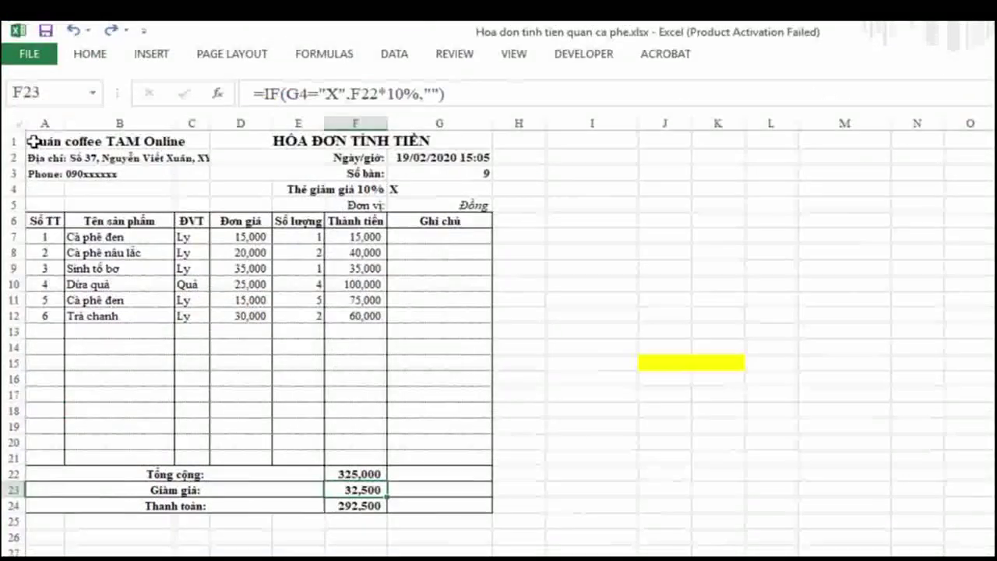
pyautogui.click(40, 139)
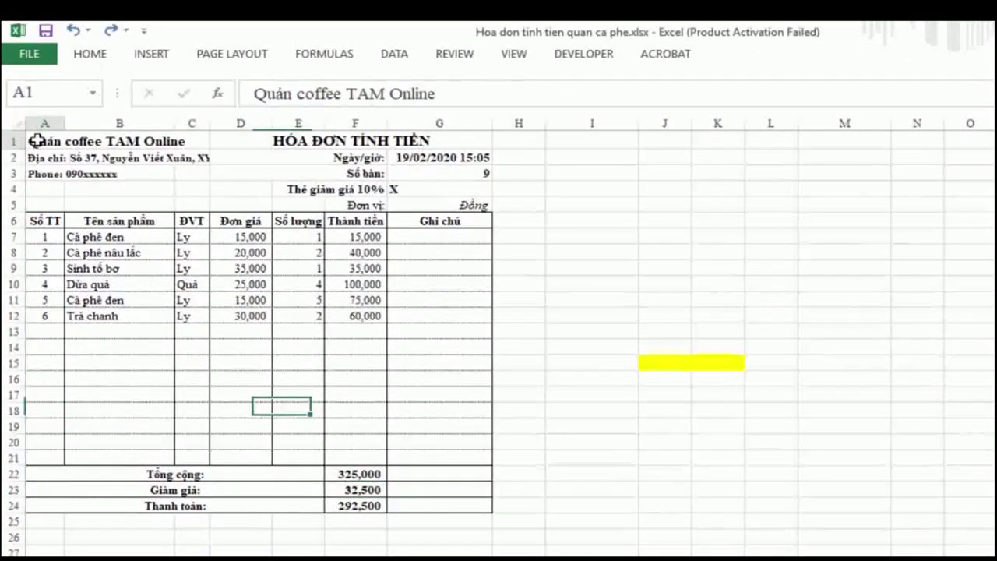
pyautogui.moveTo(81, 141); pyautogui.dragTo(368, 506)
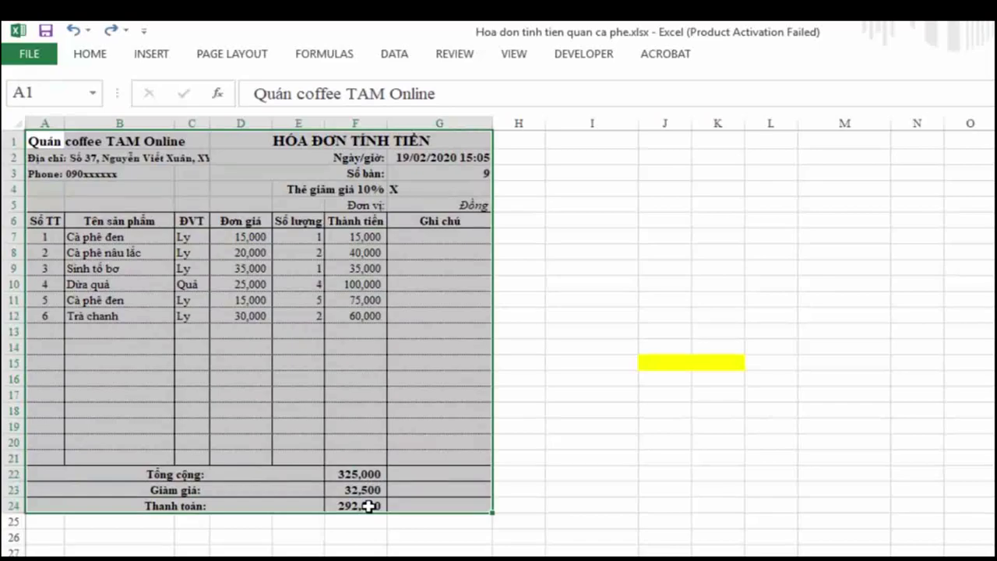
pyautogui.click(444, 193)
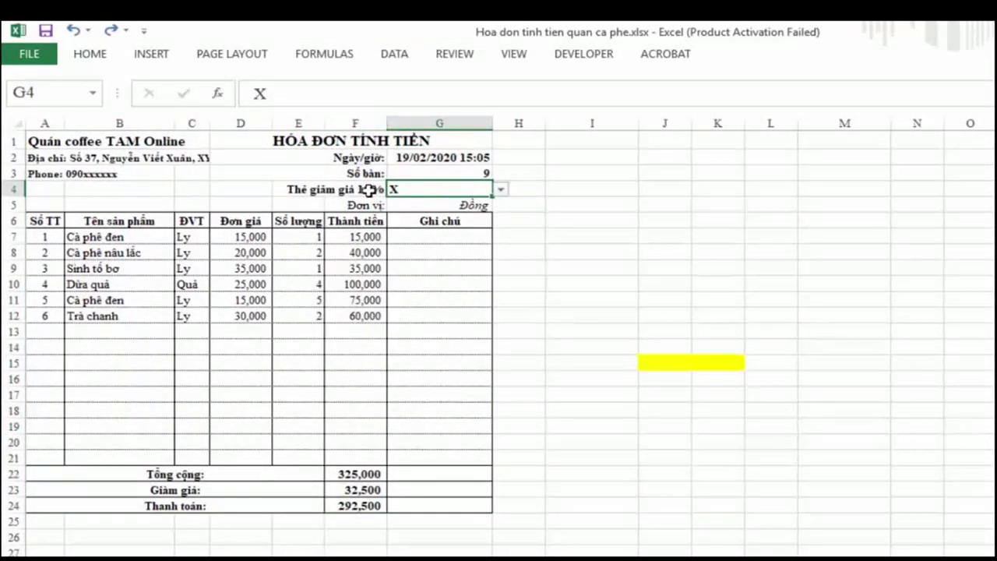
pyautogui.click(502, 191)
pyautogui.click(399, 188)
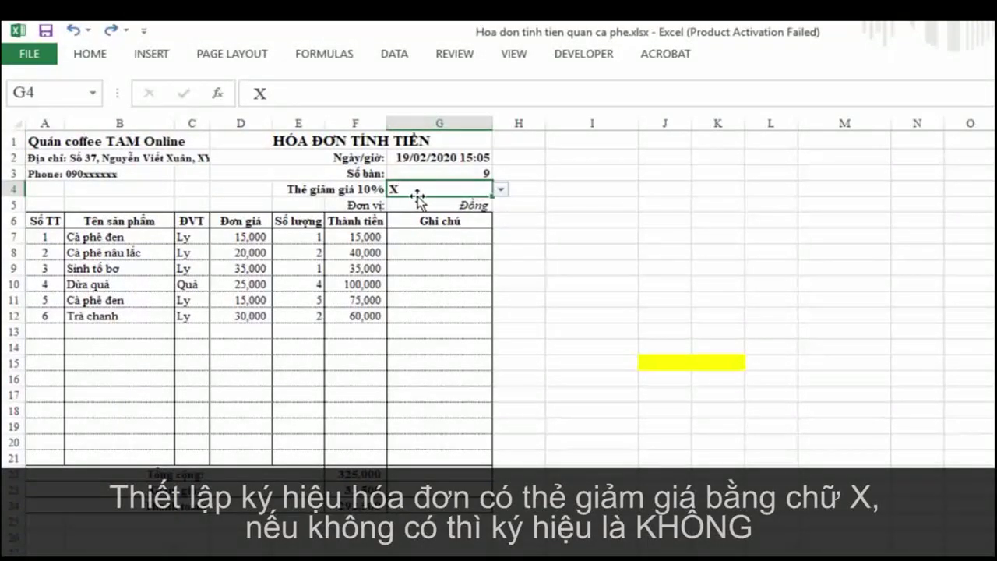
pyautogui.press('Delete')
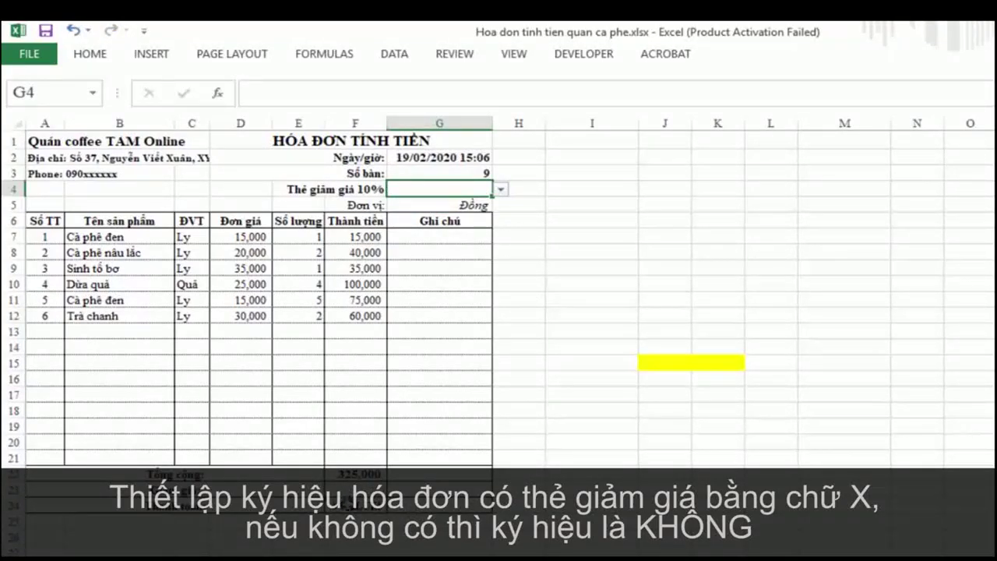
pyautogui.click(355, 504)
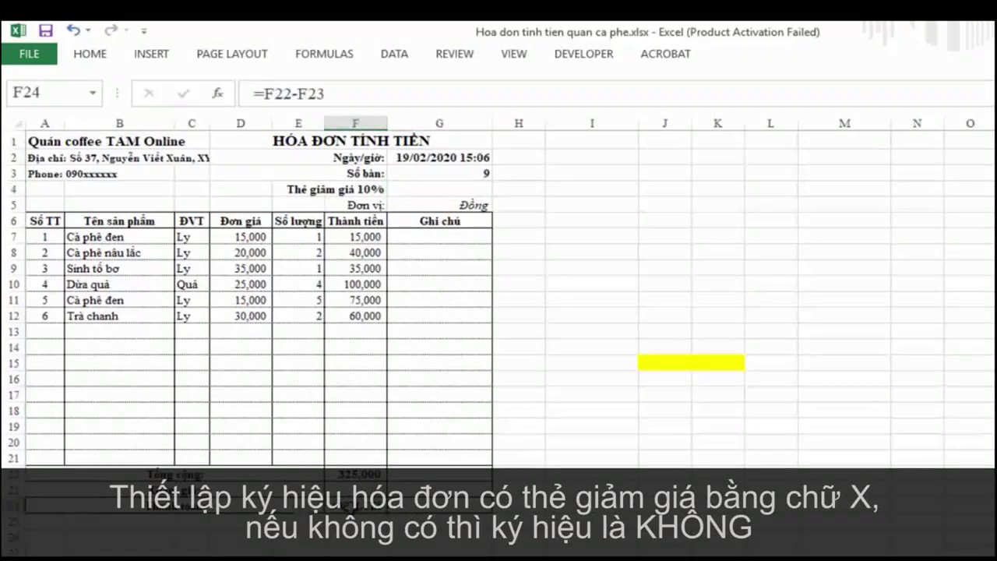
pyautogui.click(459, 187)
pyautogui.click(502, 189)
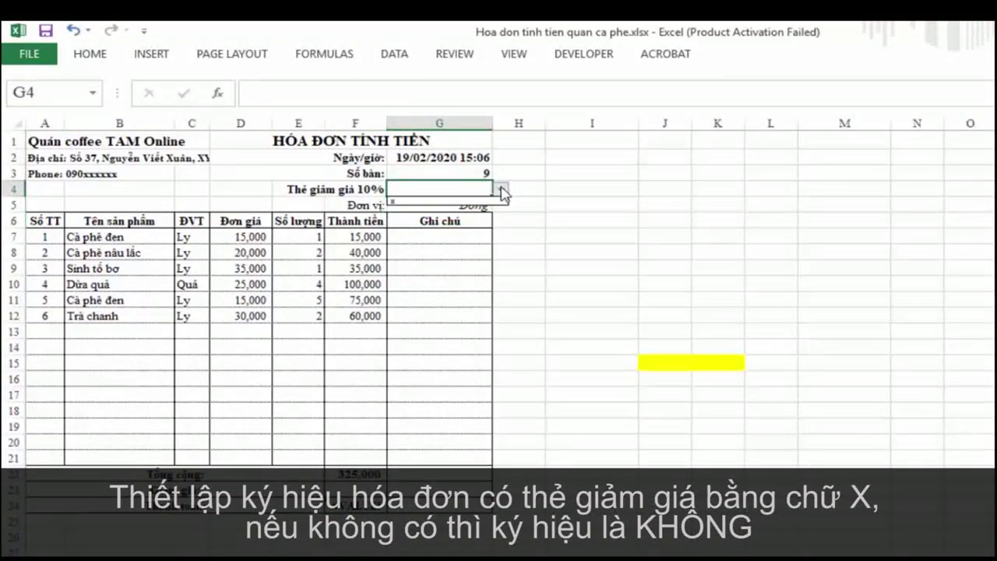
pyautogui.press('Escape')
pyautogui.write('X')
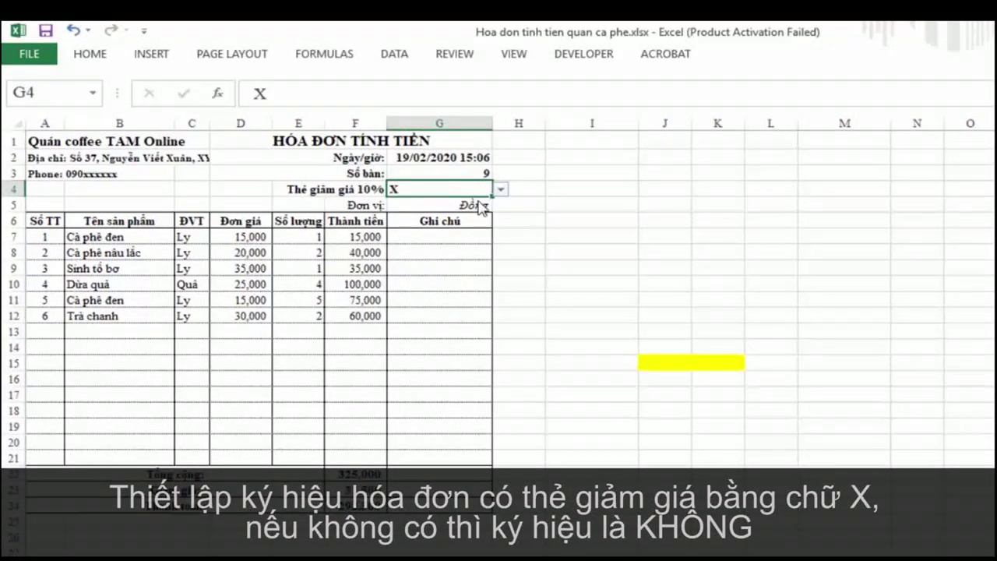
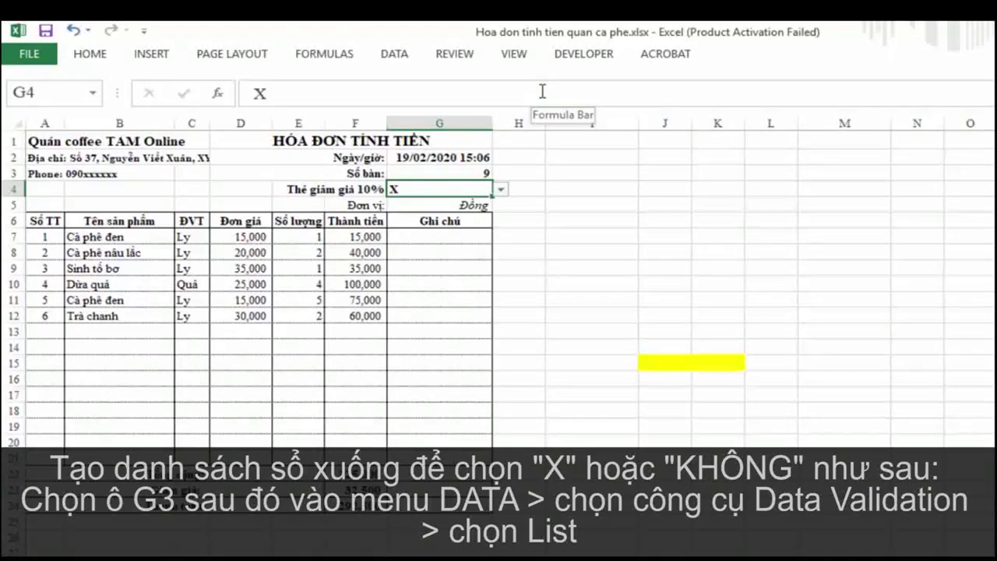
# Add list data validation to G4 with source 'X, KHÔNG'.
pyautogui.click(402, 56)
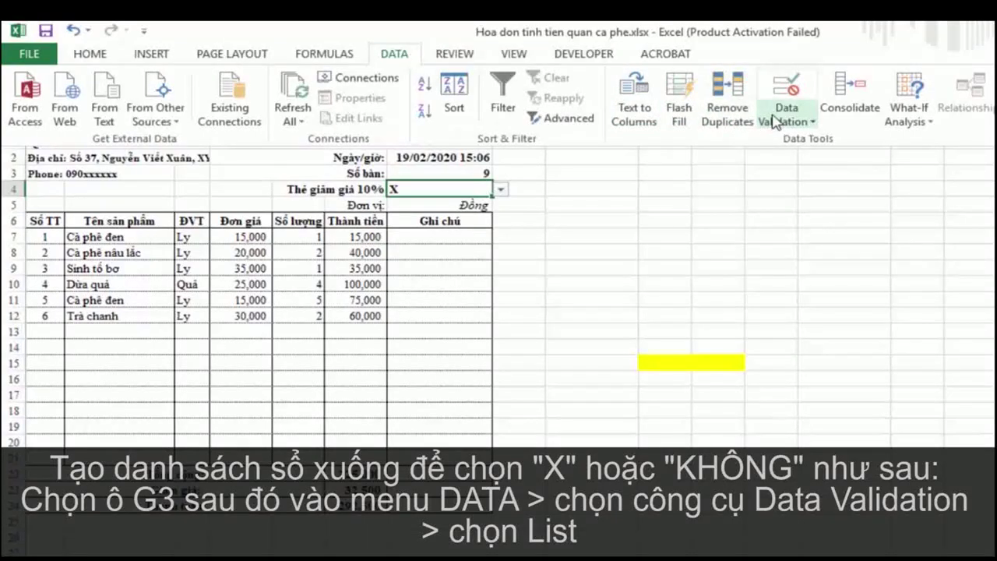
pyautogui.click(803, 122)
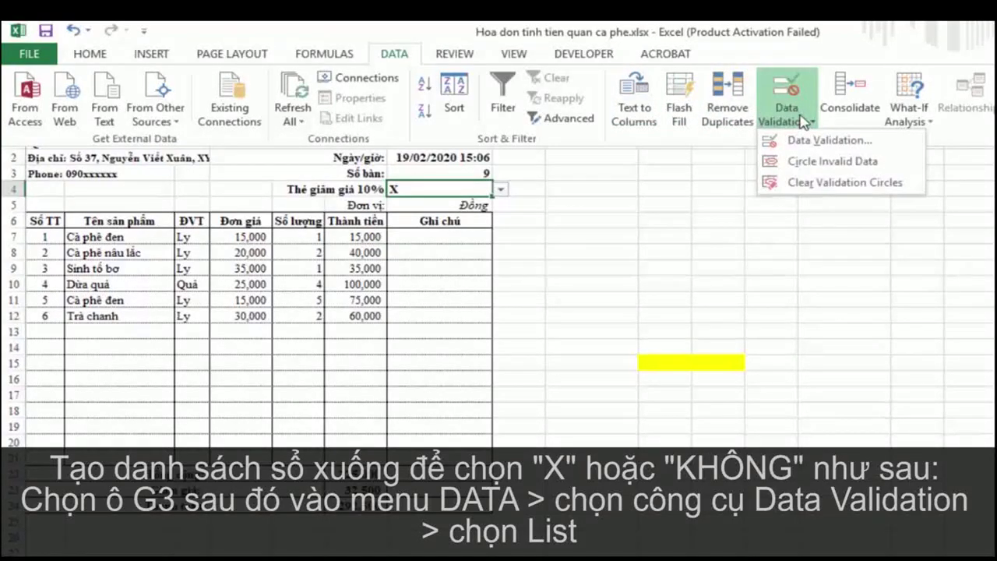
pyautogui.click(812, 142)
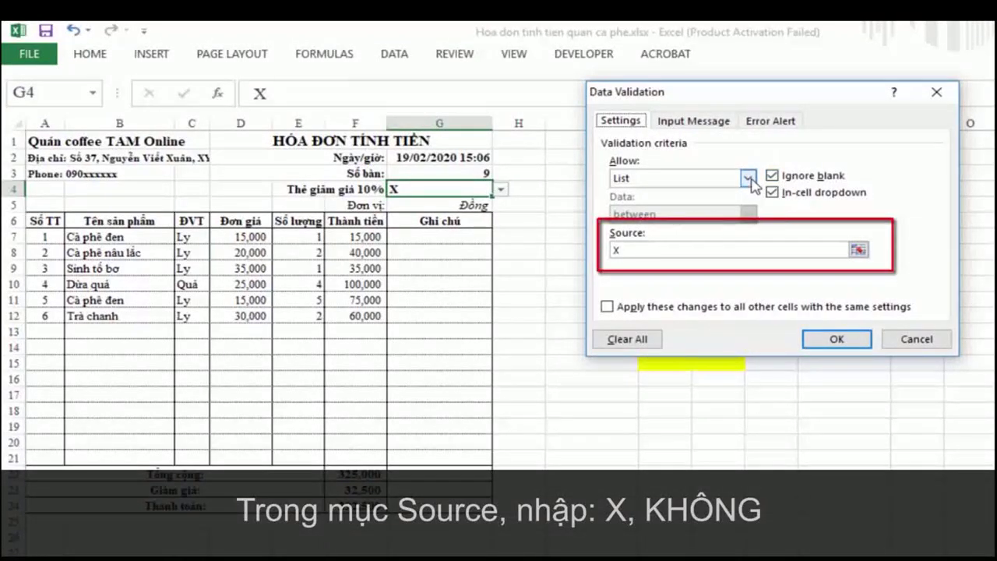
pyautogui.click(656, 248)
pyautogui.write(', KH')
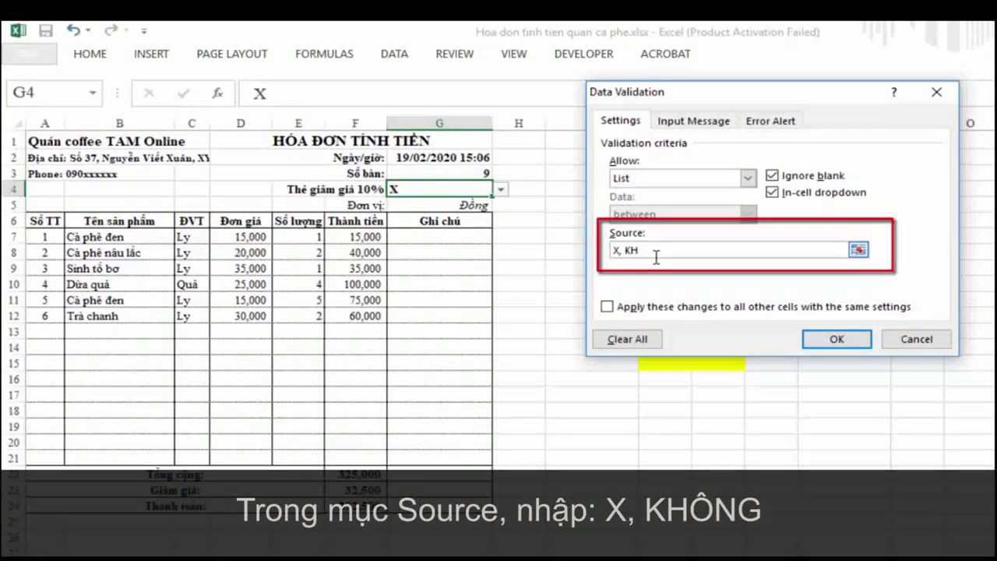
pyautogui.write('O')
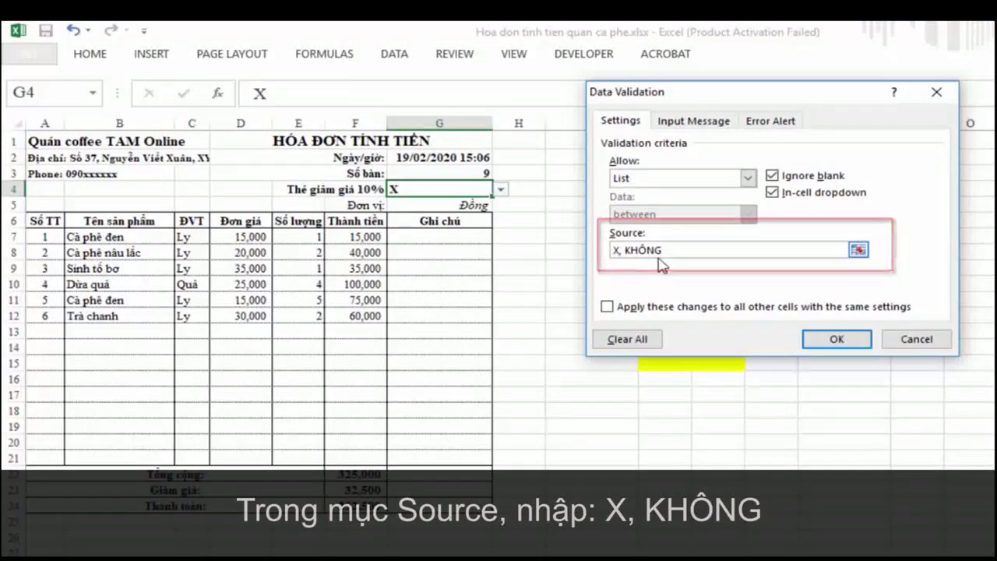
pyautogui.click(835, 340)
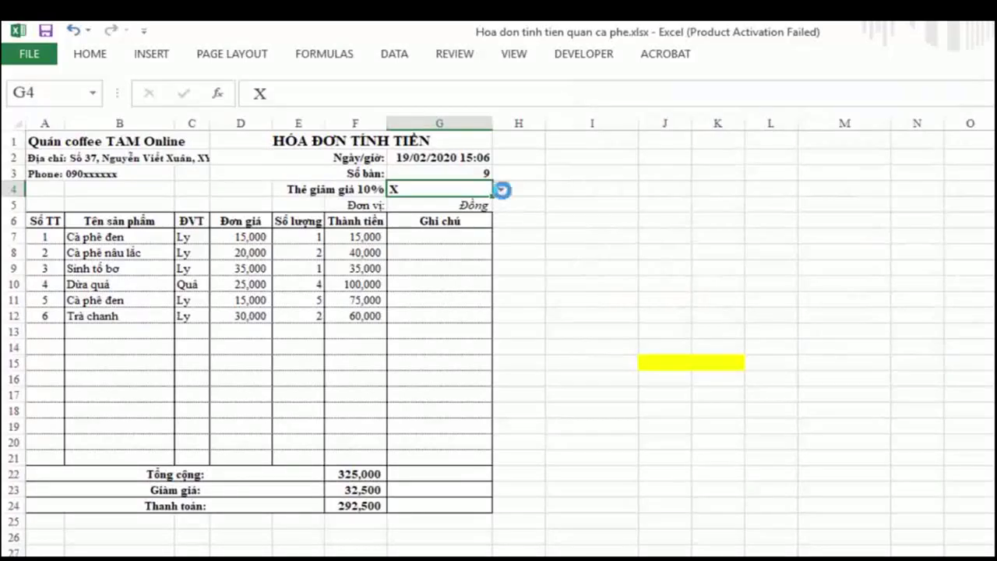
# Pick KHÔNG in G4's dropdown, then inspect the F24 payment and F23 discount formulas.
pyautogui.click(501, 190)
pyautogui.click(475, 209)
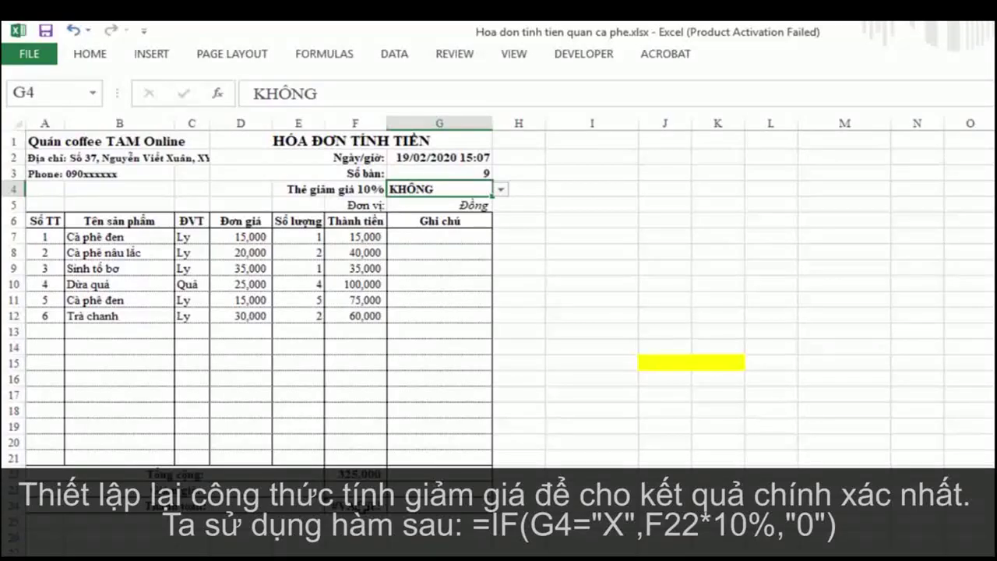
pyautogui.click(355, 505)
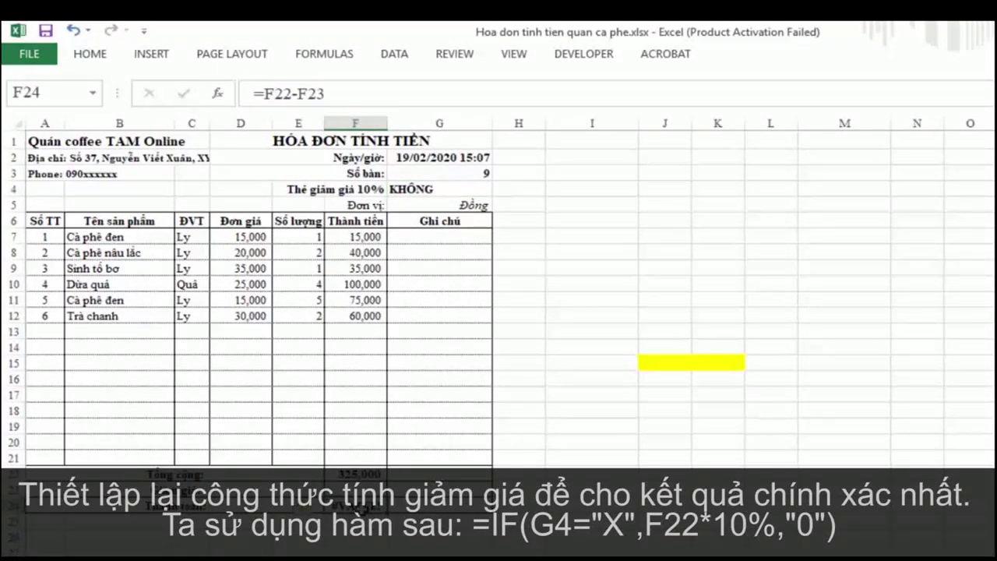
pyautogui.click(356, 489)
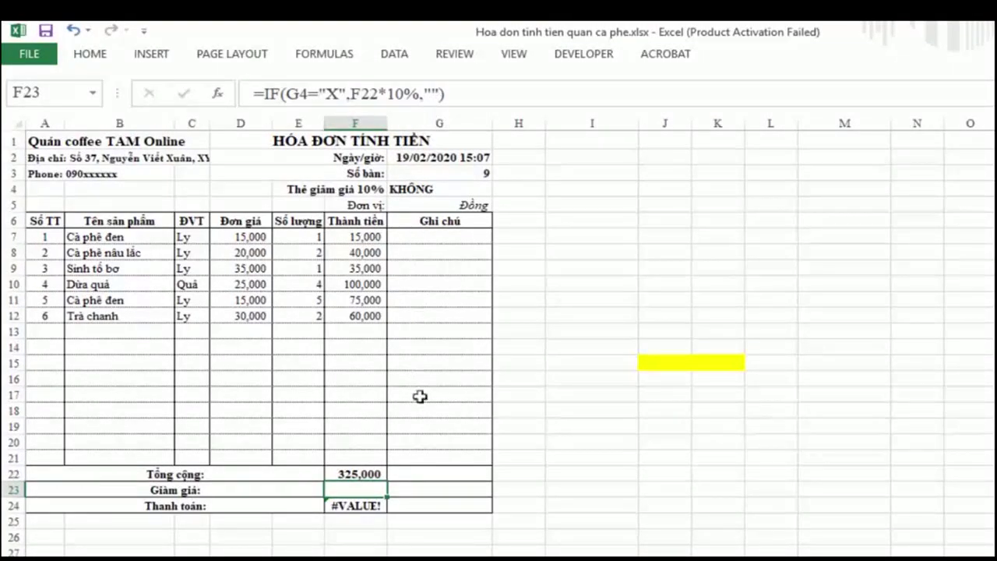
# Change F23's formula to =IF(G4="X",F22*10%,"0") so the total shows 325,000.
pyautogui.doubleClick(350, 491)
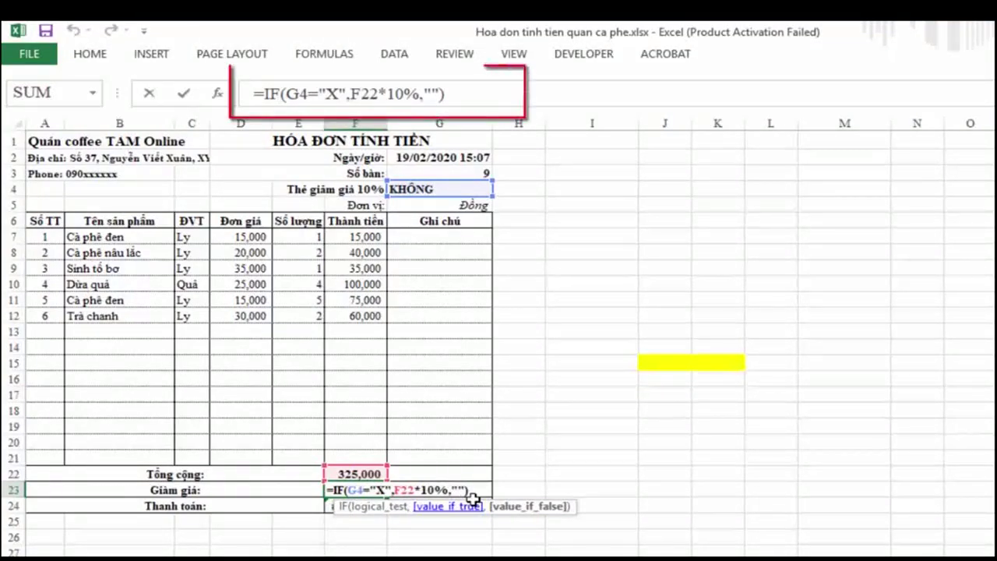
pyautogui.write('0')
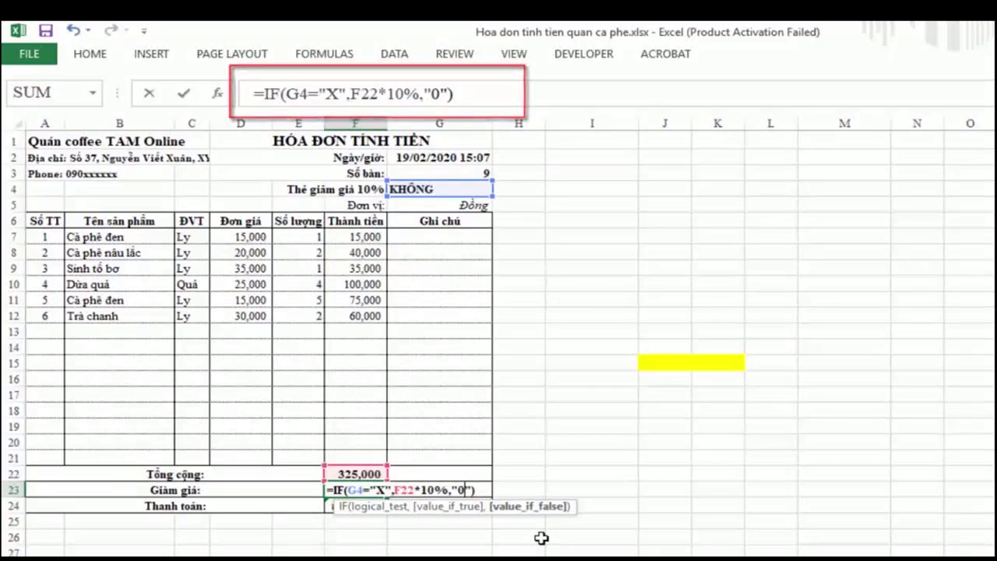
pyautogui.press('Return')
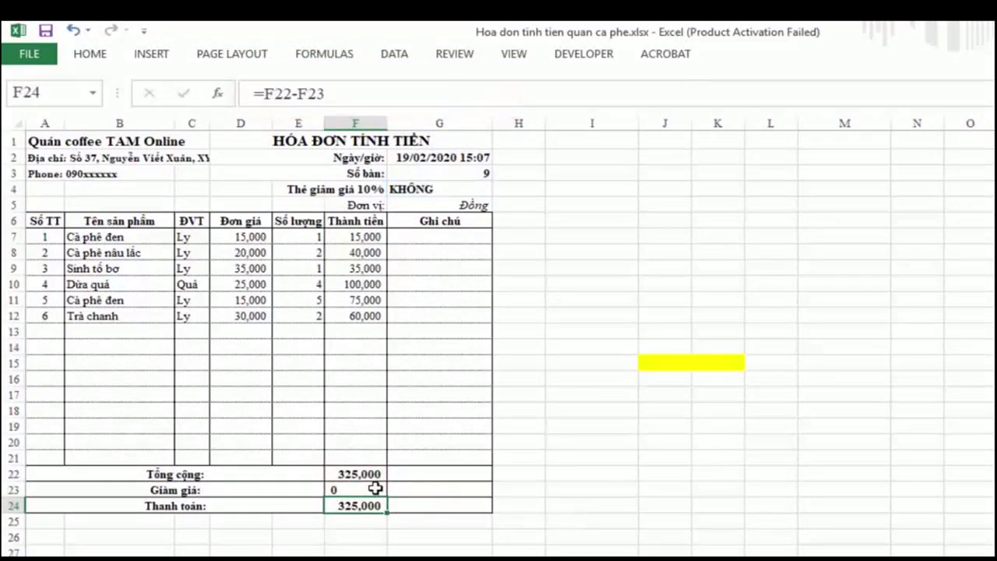
pyautogui.click(438, 188)
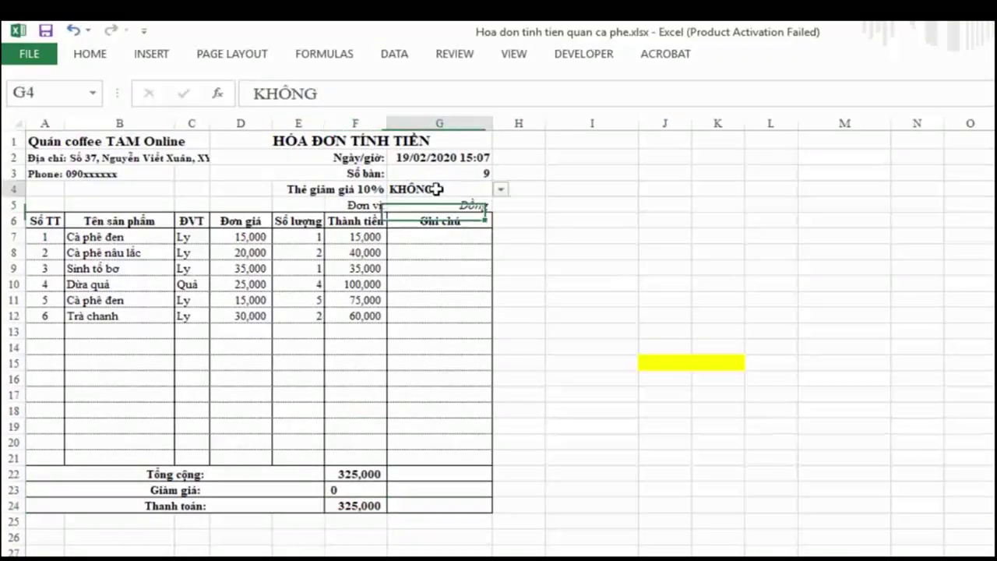
# Centre G4's KHÔNG value both vertically and horizontally.
pyautogui.click(93, 56)
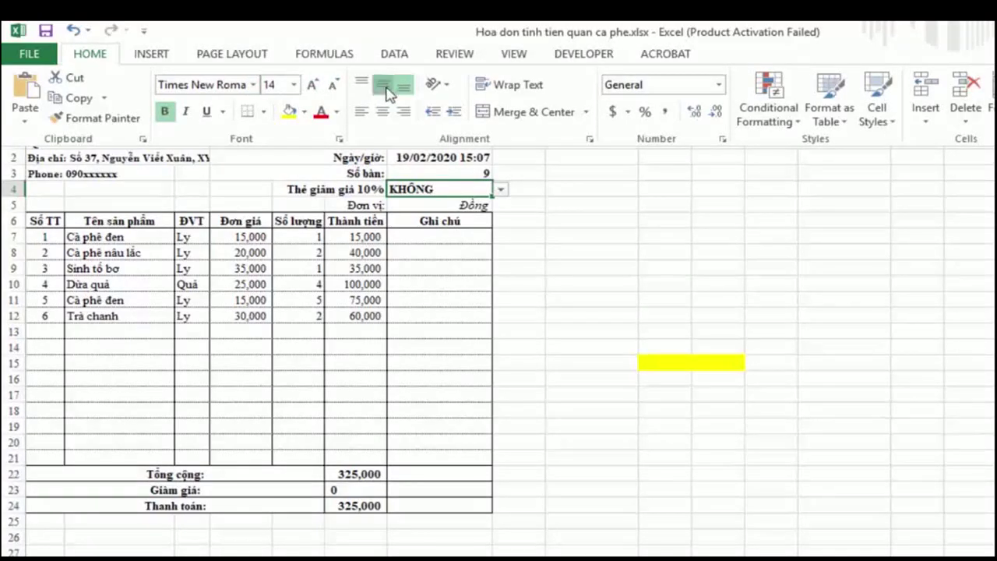
pyautogui.click(382, 86)
pyautogui.click(385, 111)
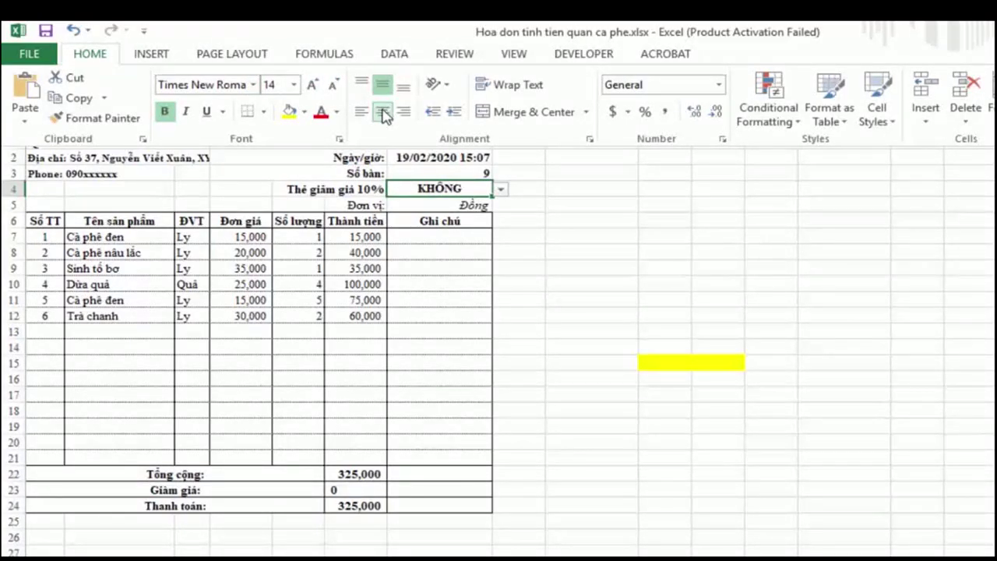
# Right-align the 0 discount value in F23.
pyautogui.click(352, 492)
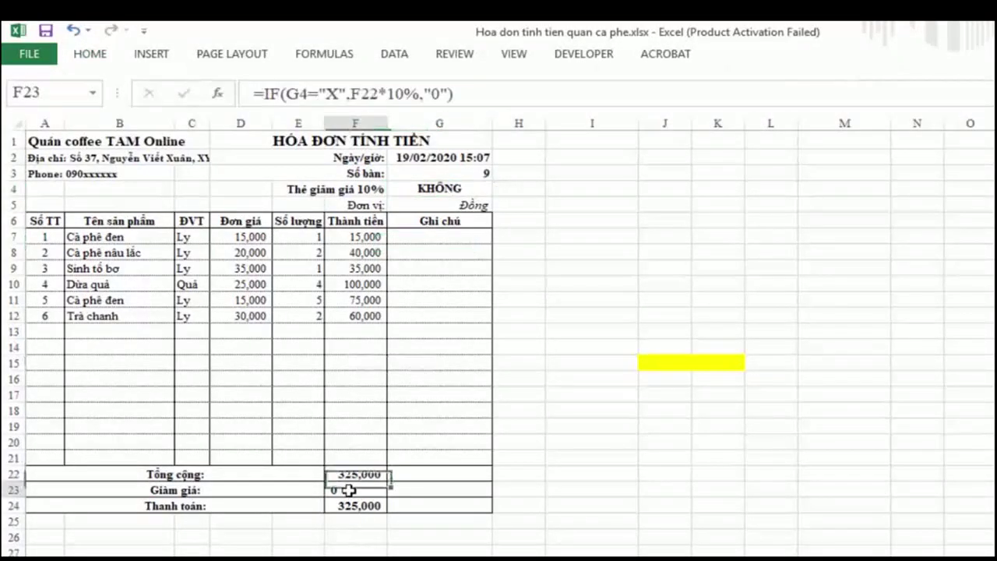
pyautogui.click(90, 54)
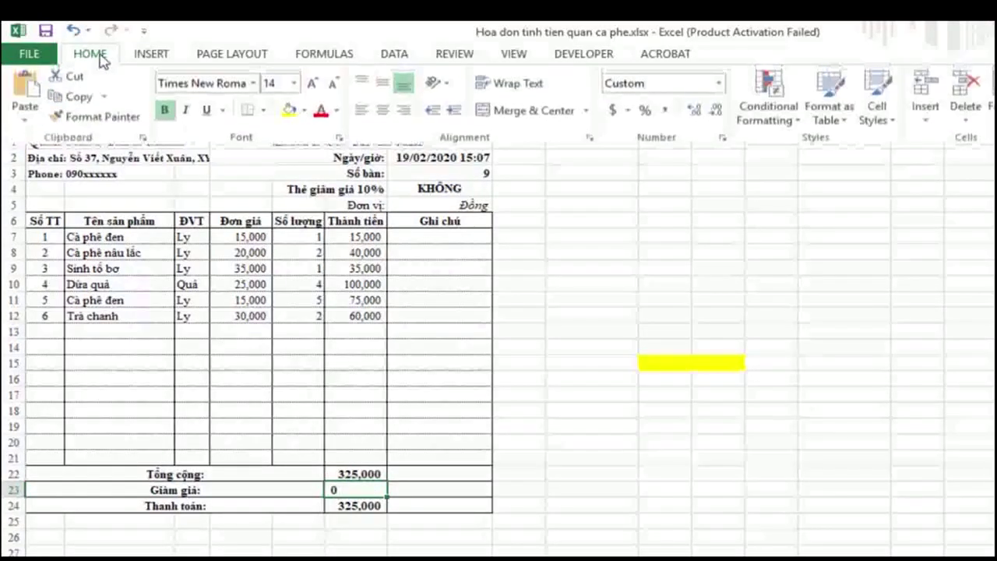
pyautogui.click(407, 114)
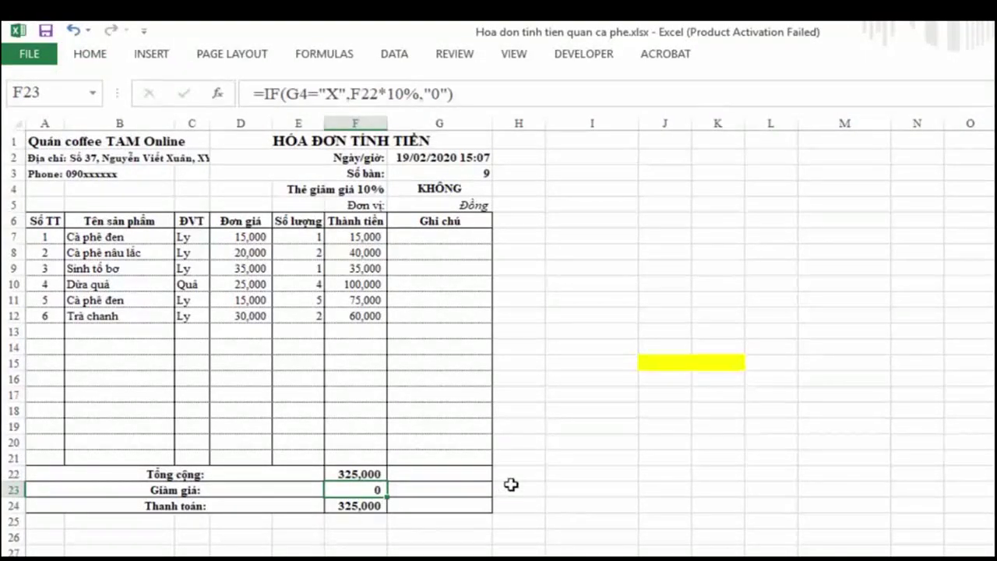
pyautogui.click(436, 189)
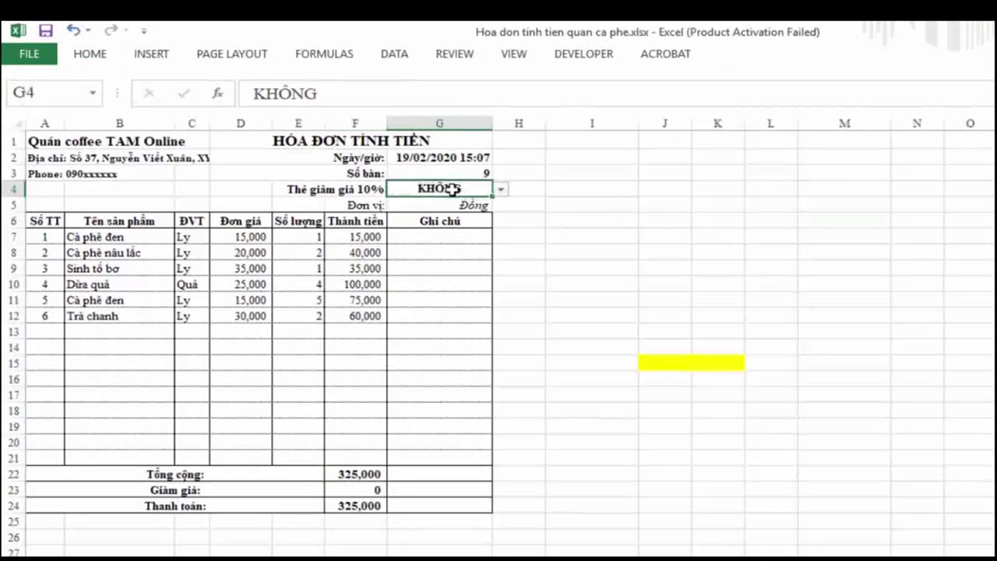
pyautogui.click(501, 189)
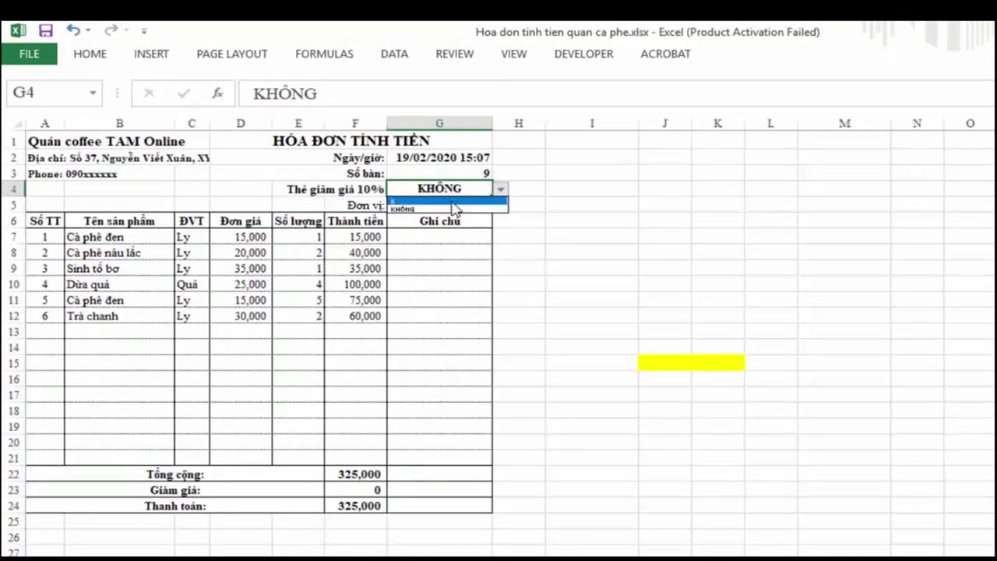
pyautogui.click(452, 201)
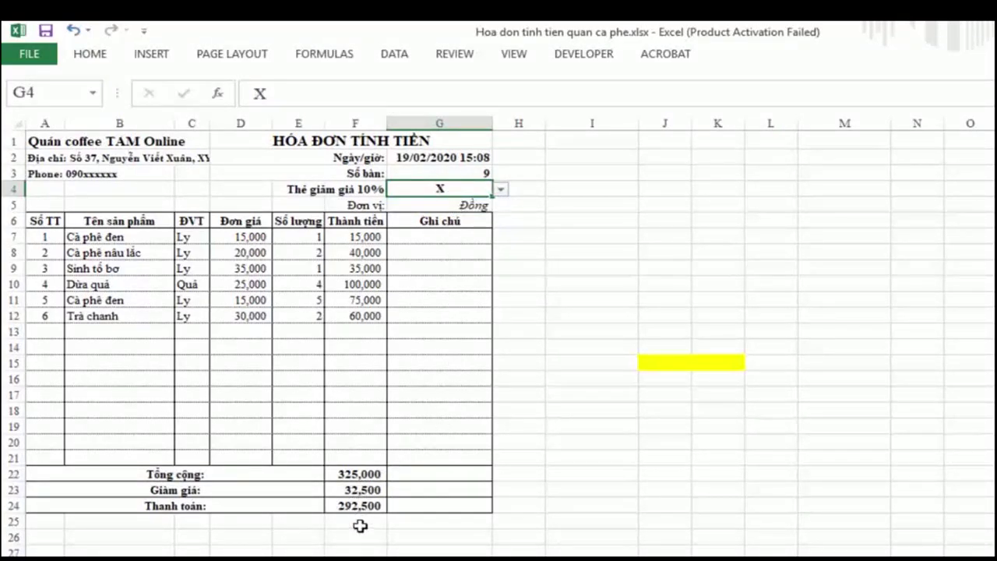
pyautogui.click(503, 191)
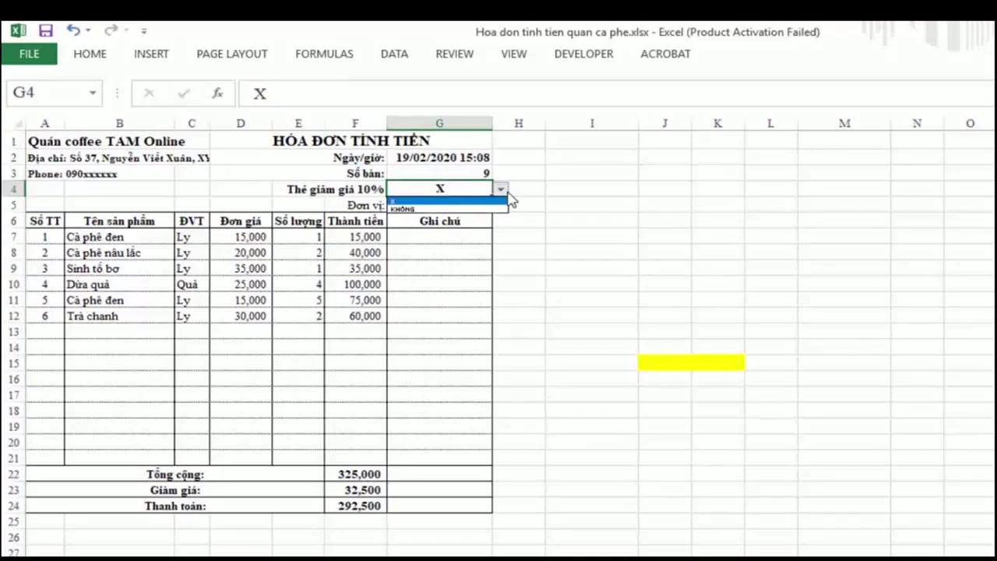
pyautogui.click(466, 208)
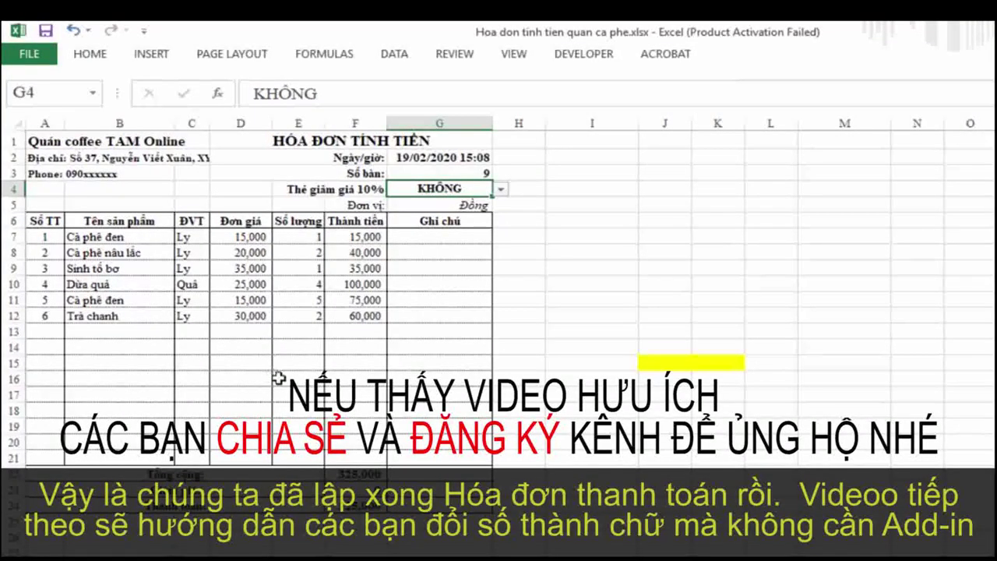
pyautogui.click(36, 144)
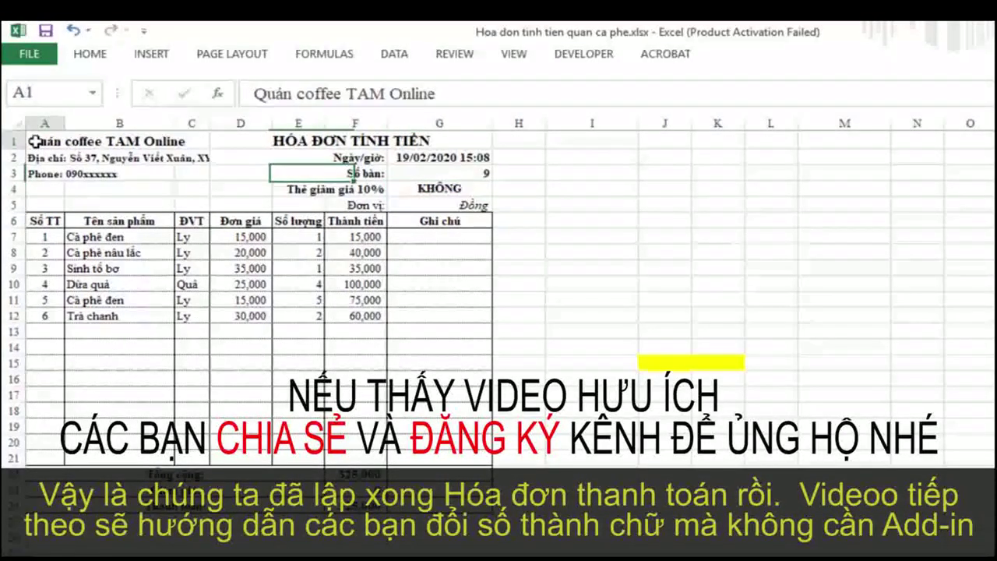
pyautogui.moveTo(69, 144)
pyautogui.mouseDown()
pyautogui.moveTo(459, 490)
pyautogui.moveTo(460, 505)
pyautogui.mouseUp()
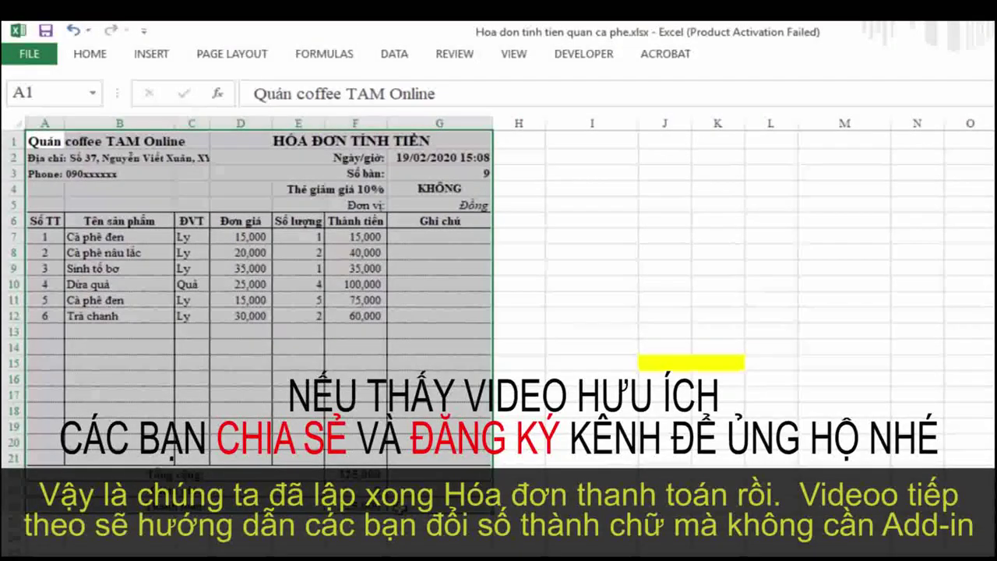
pyautogui.click(567, 311)
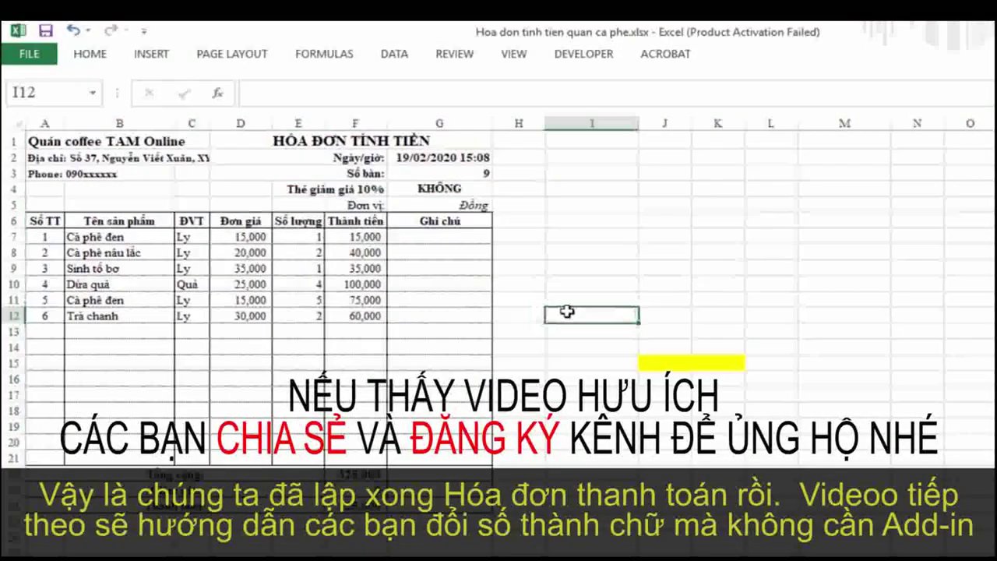